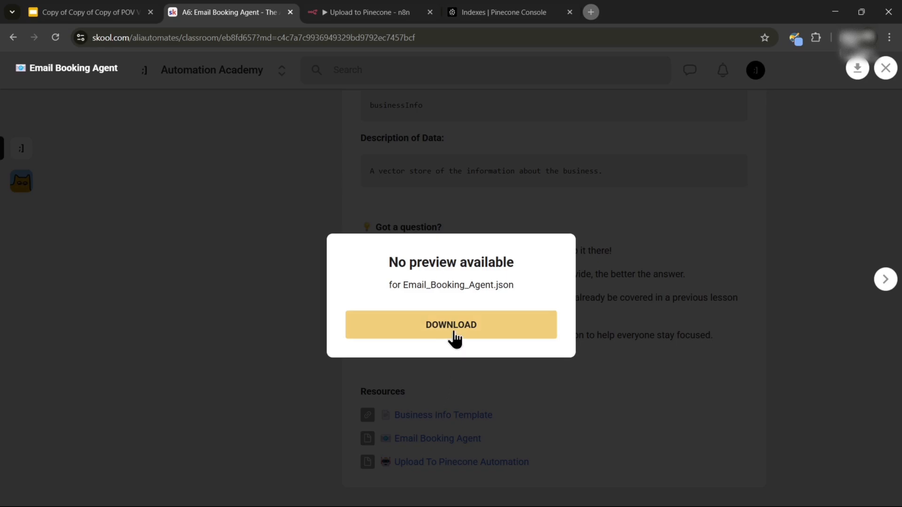
Download Email_Booking_Agent.json from the lesson resources, switch to n8n and import the file into the empty workflow
left_click(455, 334)
key("ctrl+Tab")
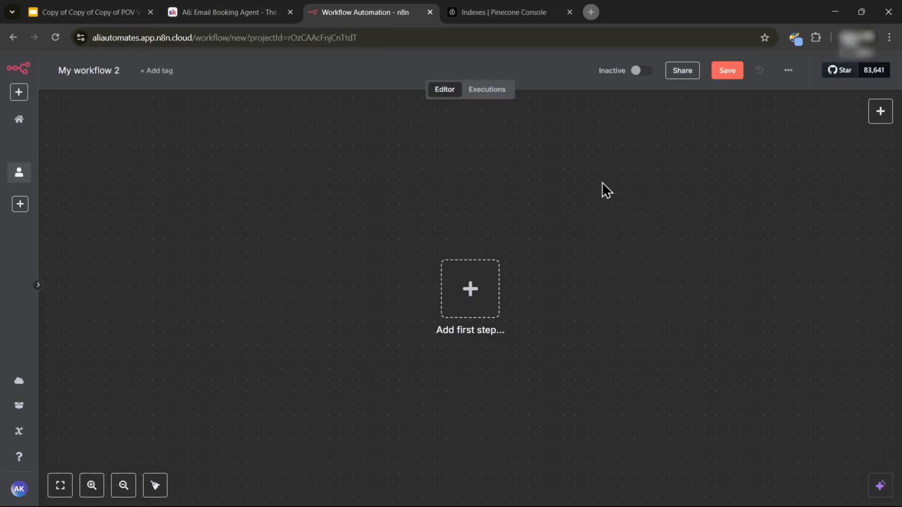
left_click(789, 70)
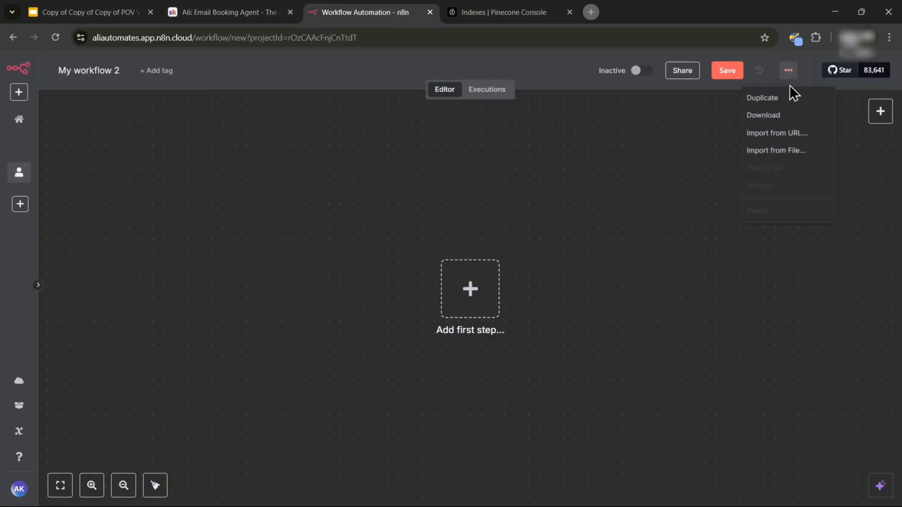
left_click(799, 151)
key("Escape")
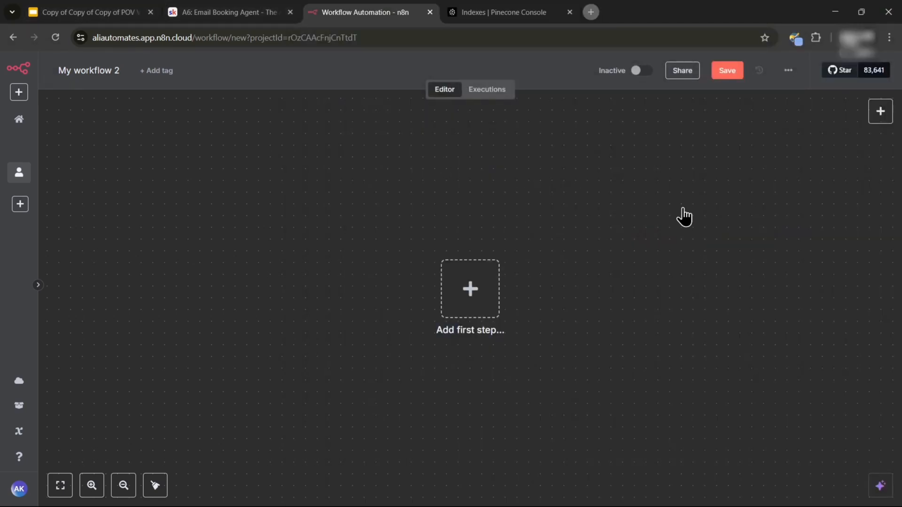
scroll(540, 273, "down", 1)
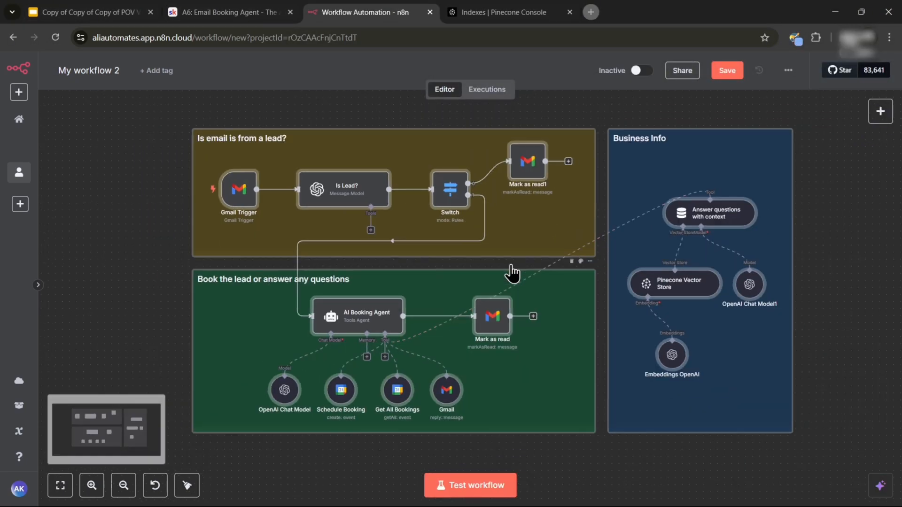
left_click_drag(835, 236, 804, 242)
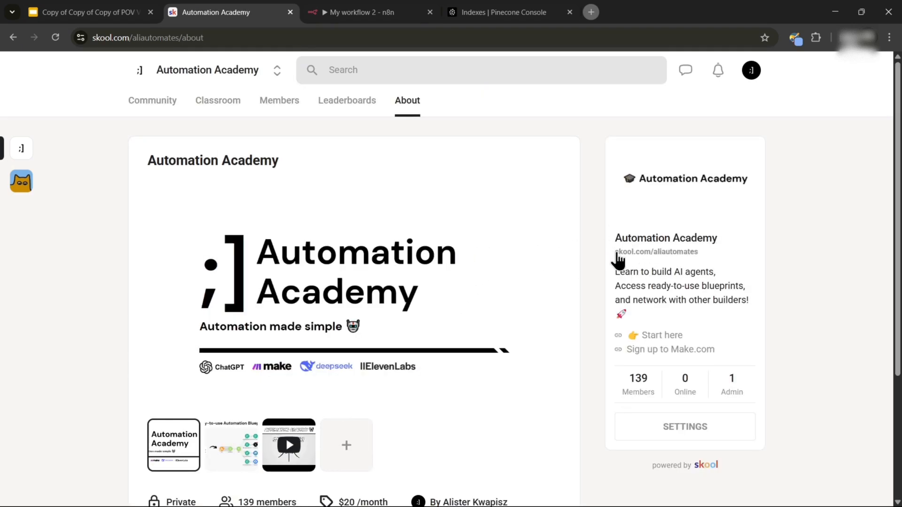
left_click_drag(616, 254, 715, 255)
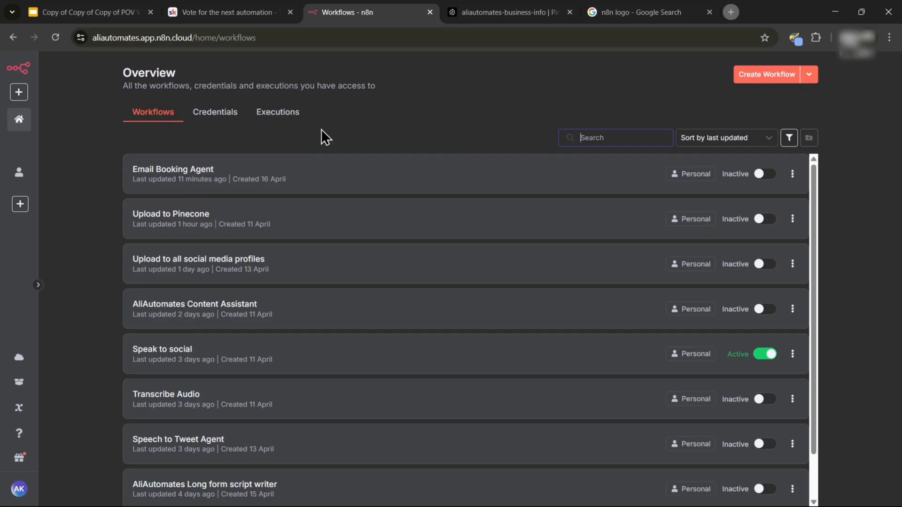
Create a new workflow and add a Gmail "On message received" trigger as its first step
left_click(761, 76)
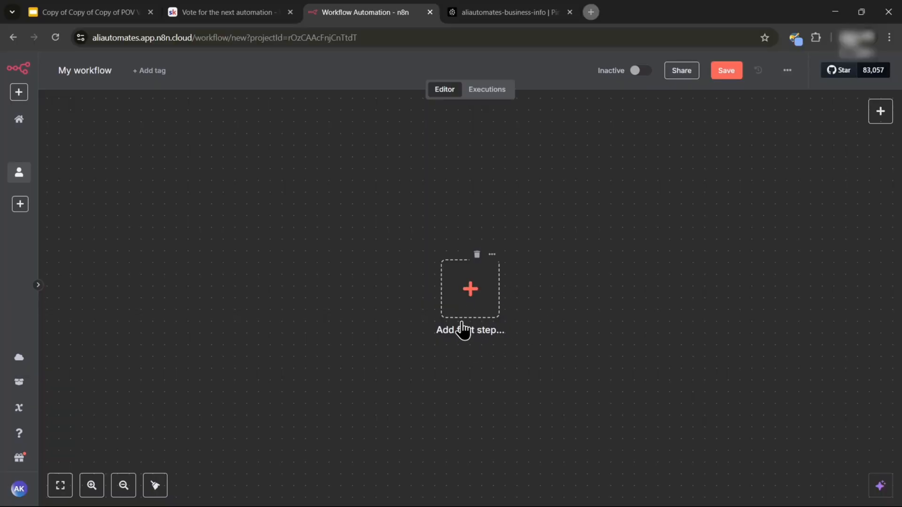
left_click(469, 303)
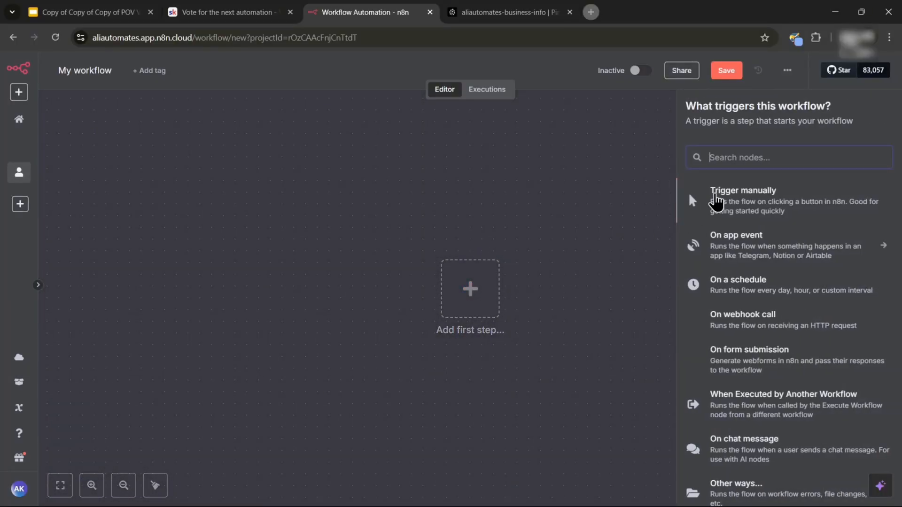
type("gmail")
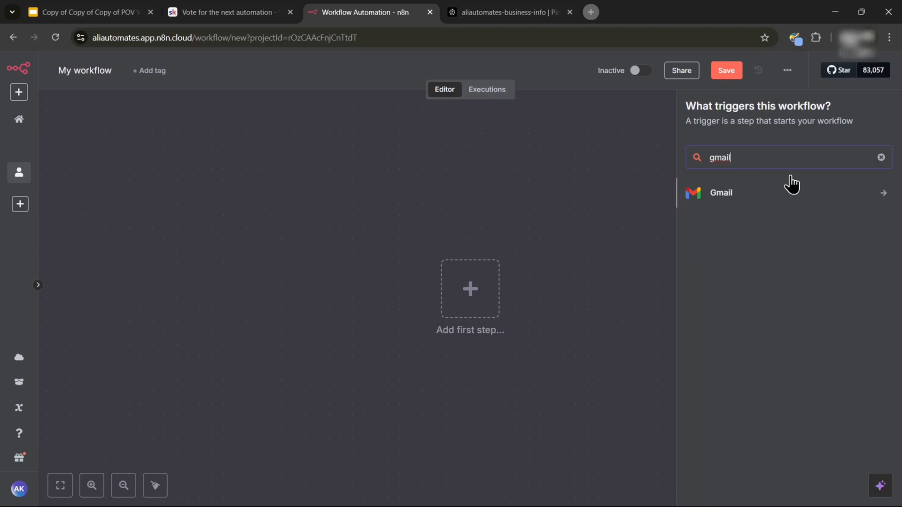
left_click(765, 194)
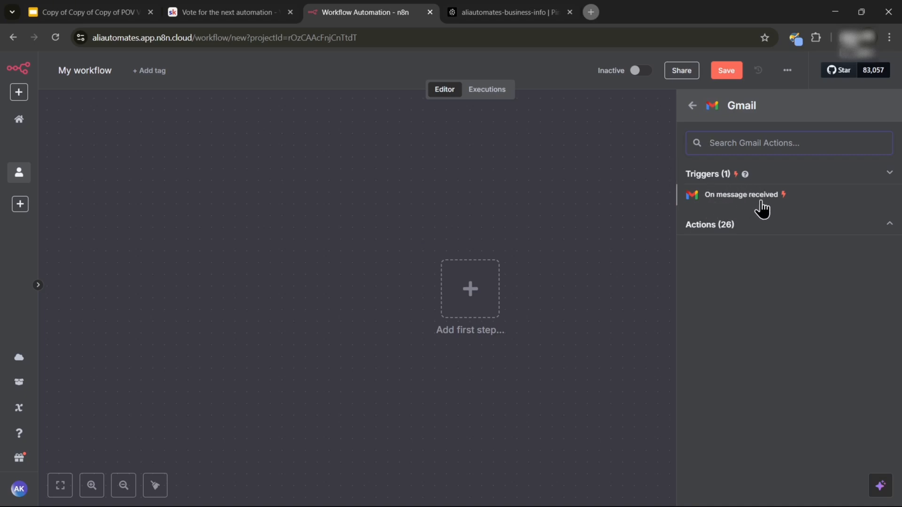
left_click(741, 200)
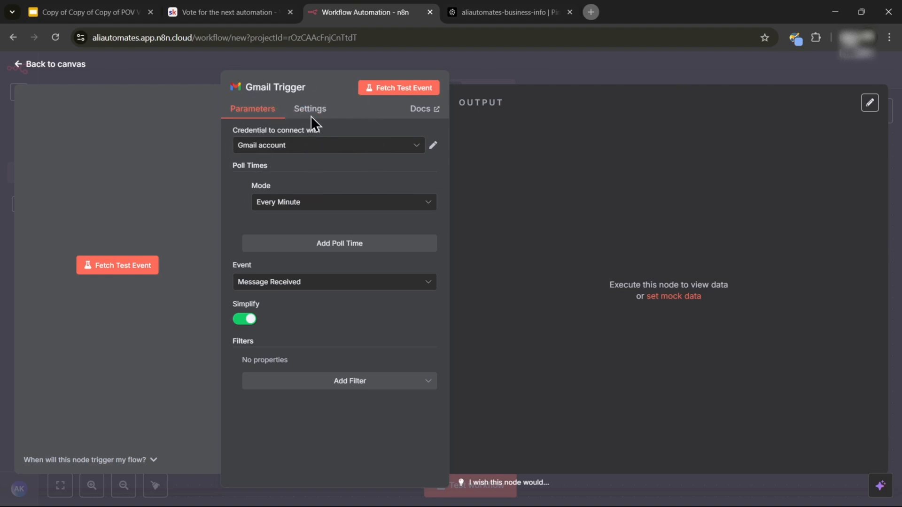
left_click(339, 148)
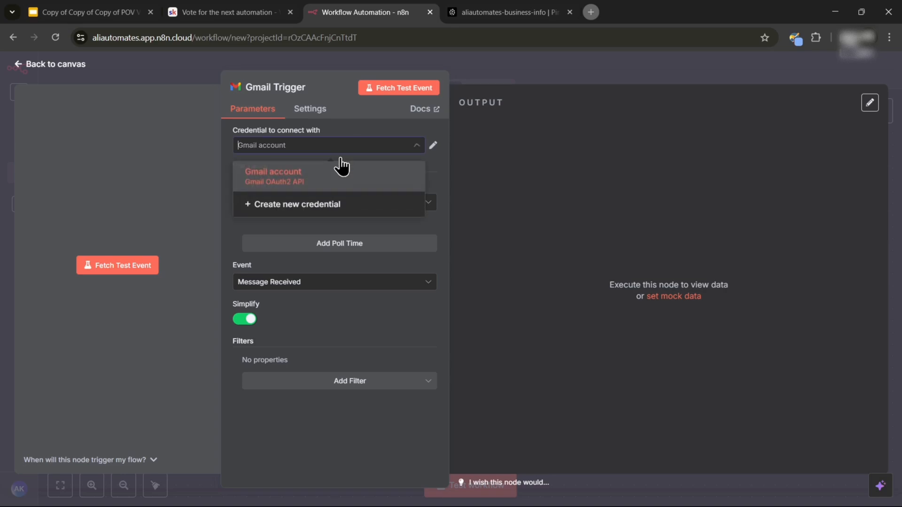
left_click(326, 211)
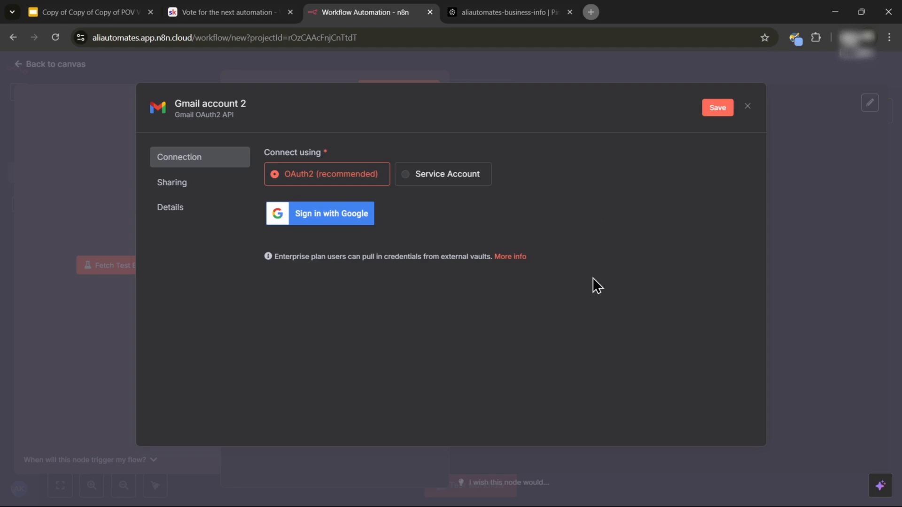
left_click(850, 247)
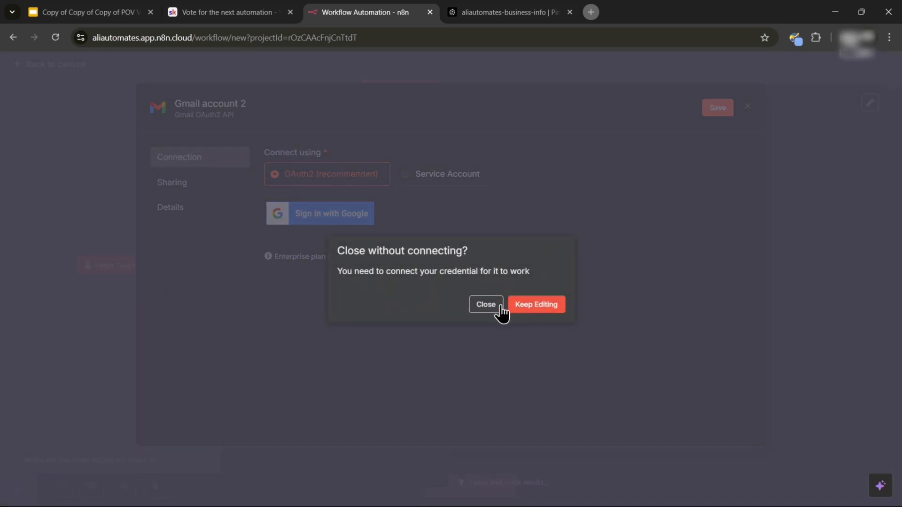
left_click(497, 308)
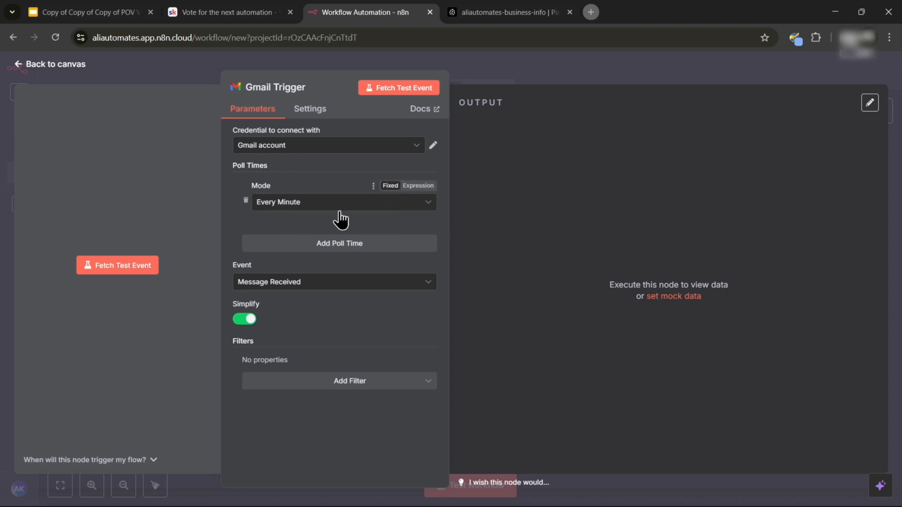
Keep the Gmail trigger's event as Message Received and turn off Simplify
left_click(308, 282)
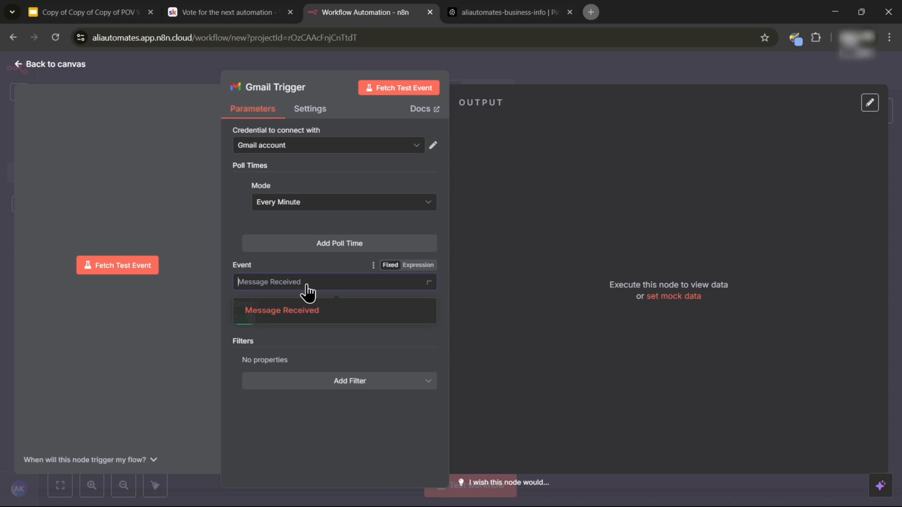
left_click(311, 282)
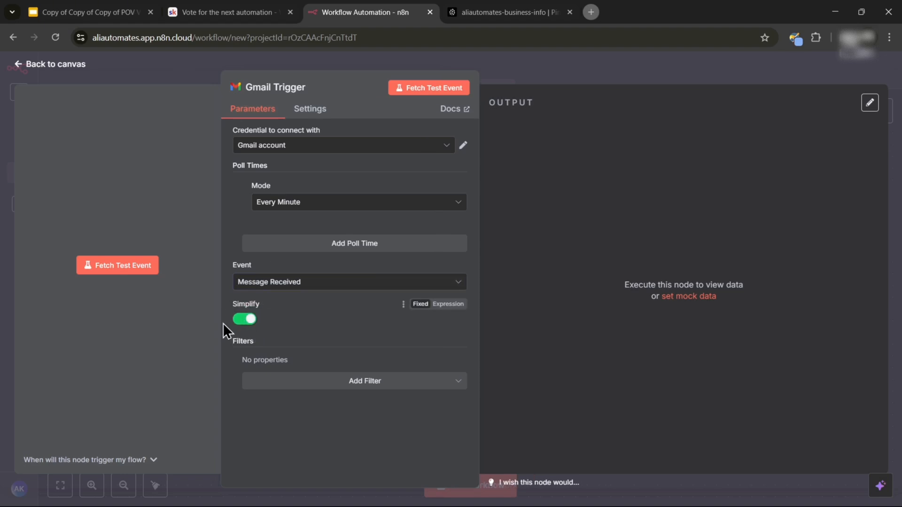
left_click(244, 322)
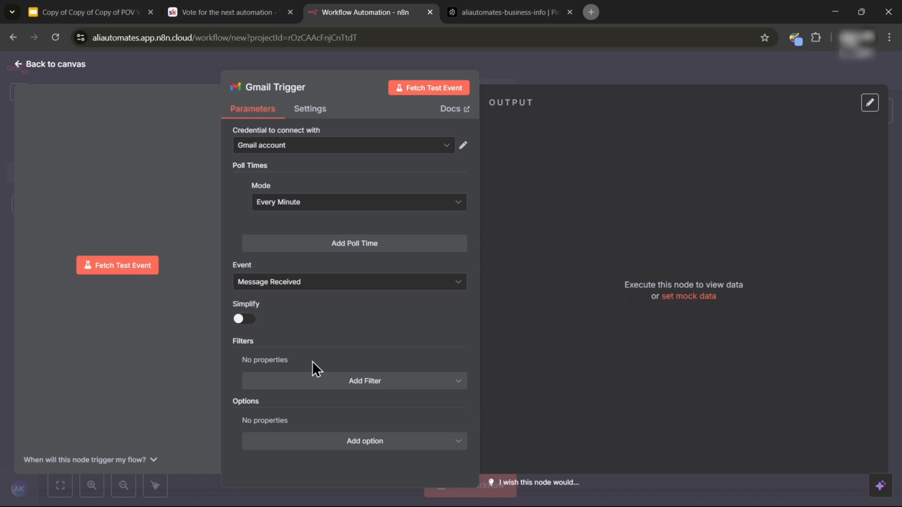
Add a Read Status filter set to "Unread emails only" to the Gmail trigger and return to the canvas
left_click(370, 389)
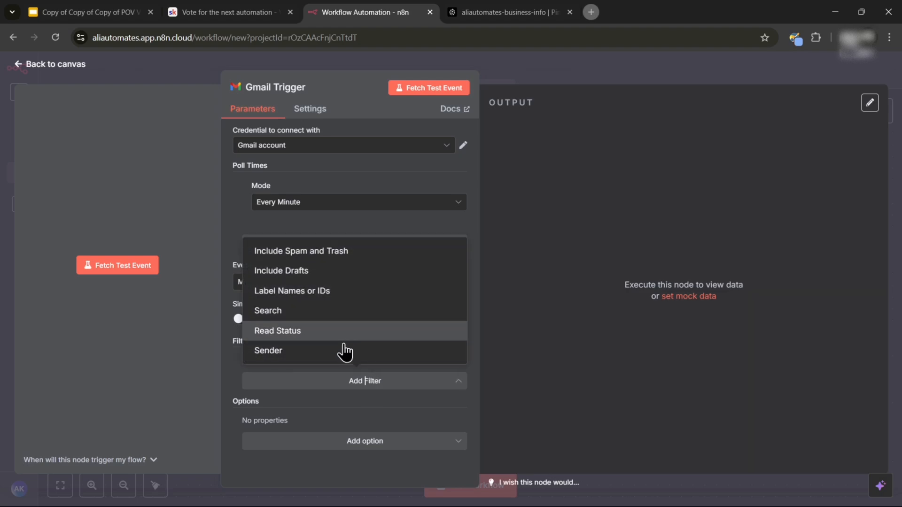
left_click(296, 331)
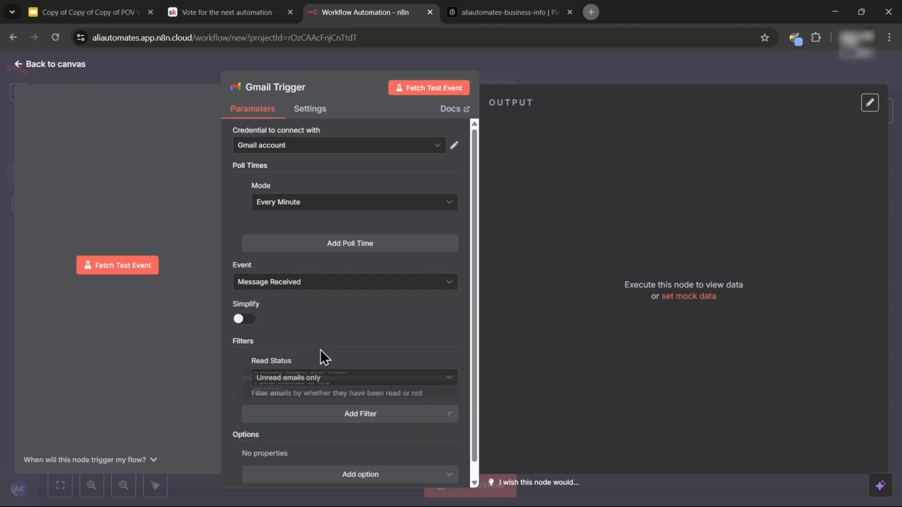
left_click(299, 381)
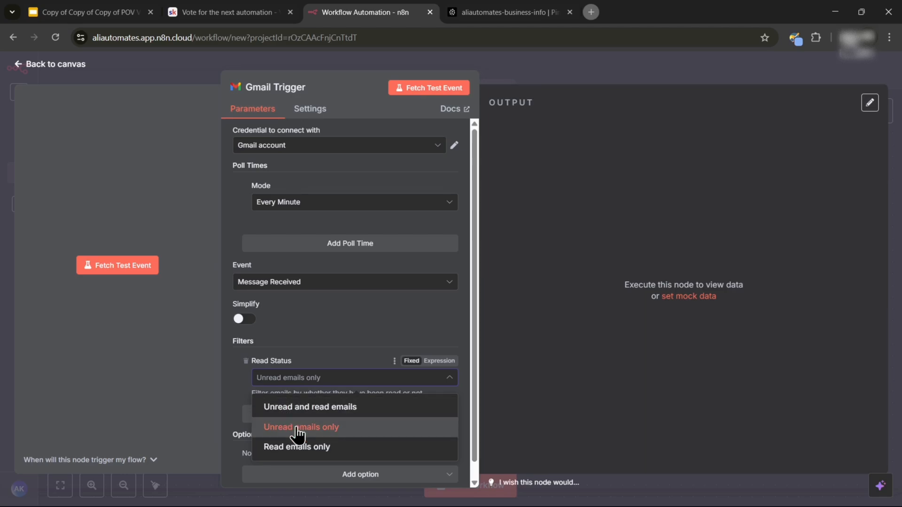
left_click(322, 428)
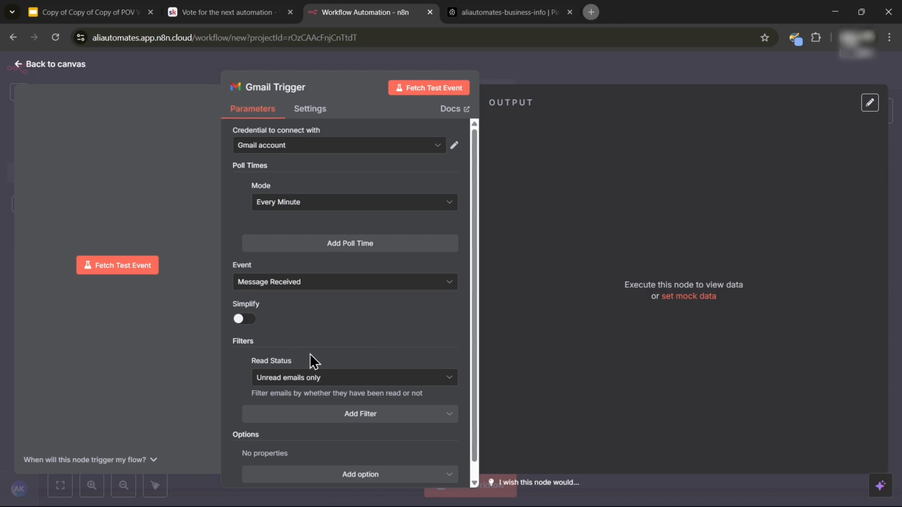
scroll(338, 306, "down", 1)
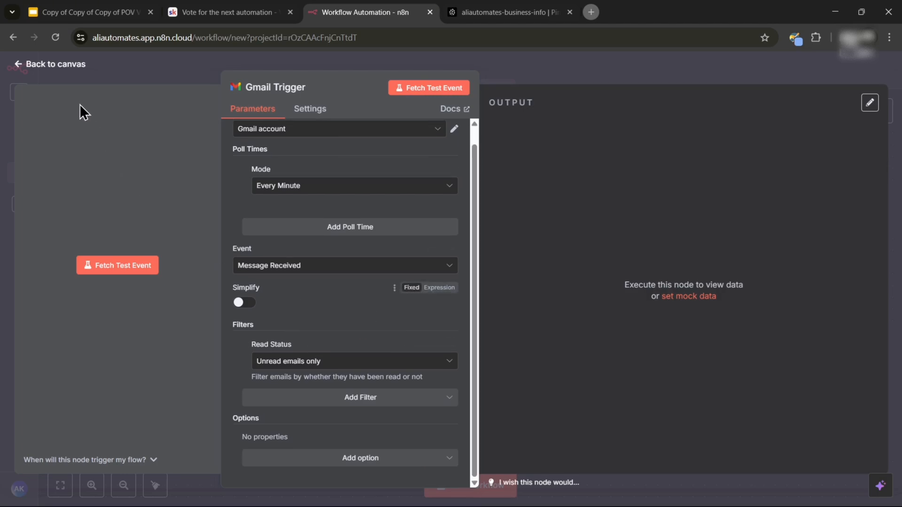
left_click(66, 71)
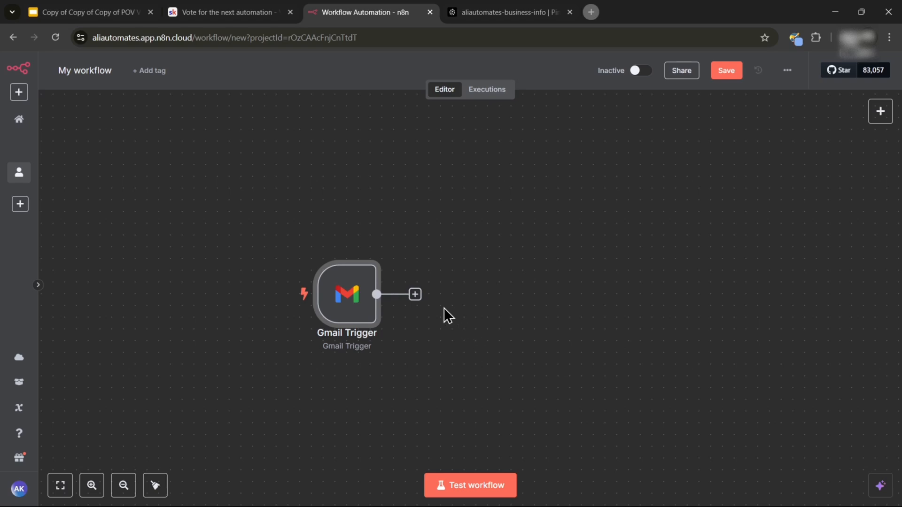
Add an OpenAI "Message a model" node after the Gmail Trigger
left_click(415, 295)
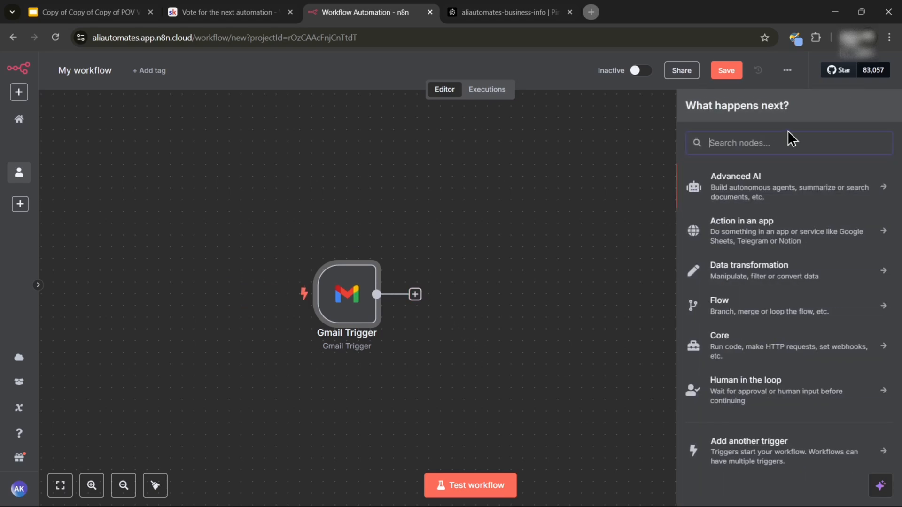
type("openai")
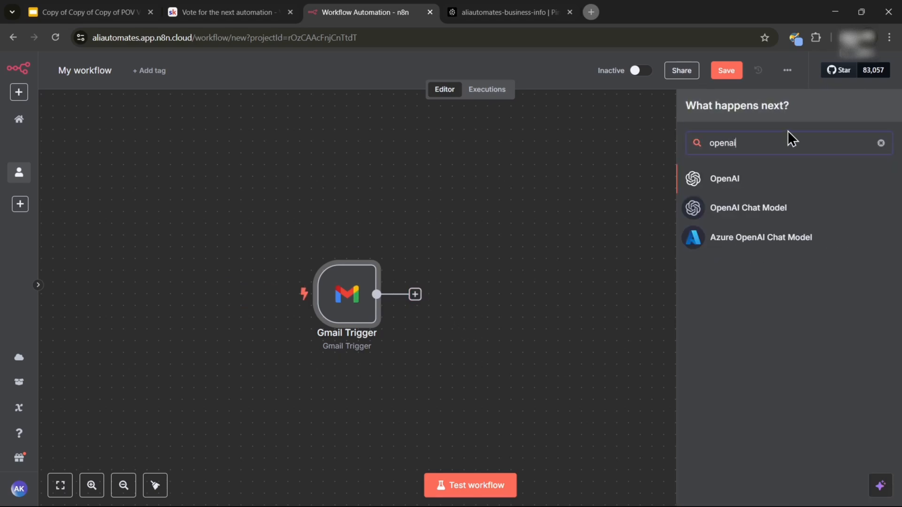
left_click(774, 187)
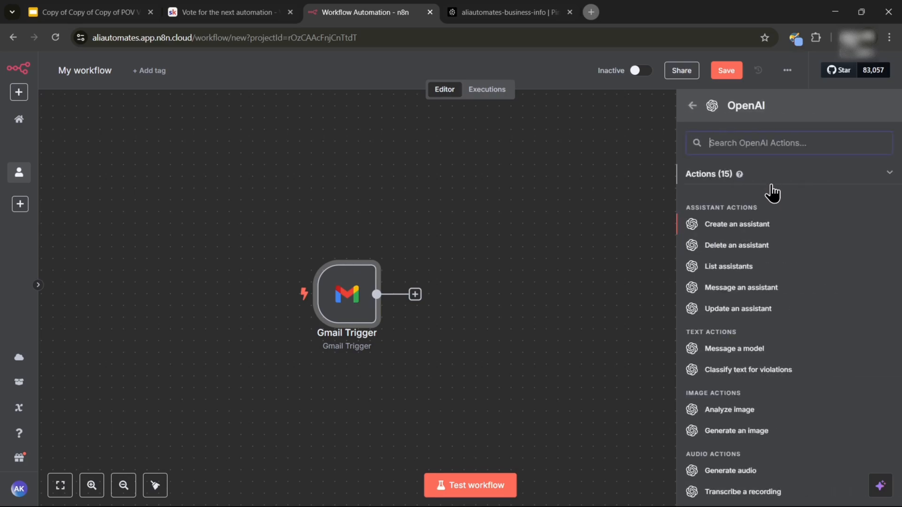
scroll(752, 282, "down", 1)
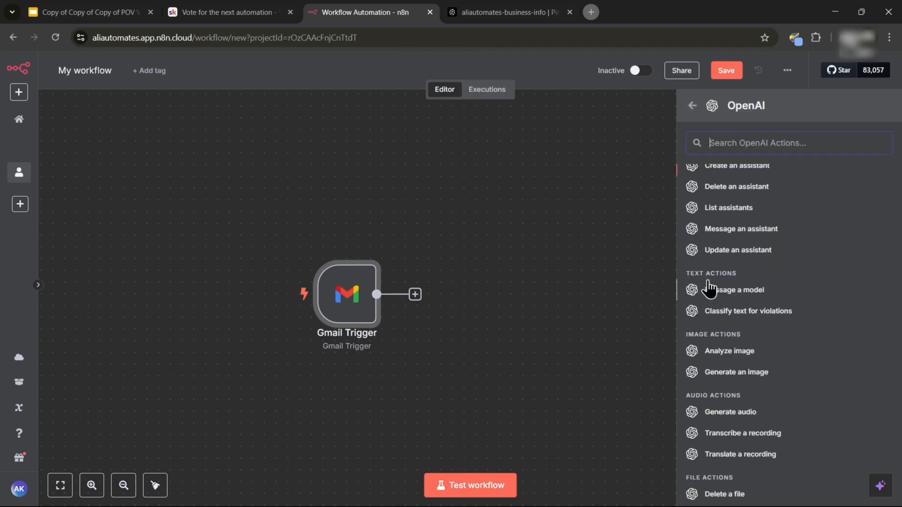
left_click(770, 295)
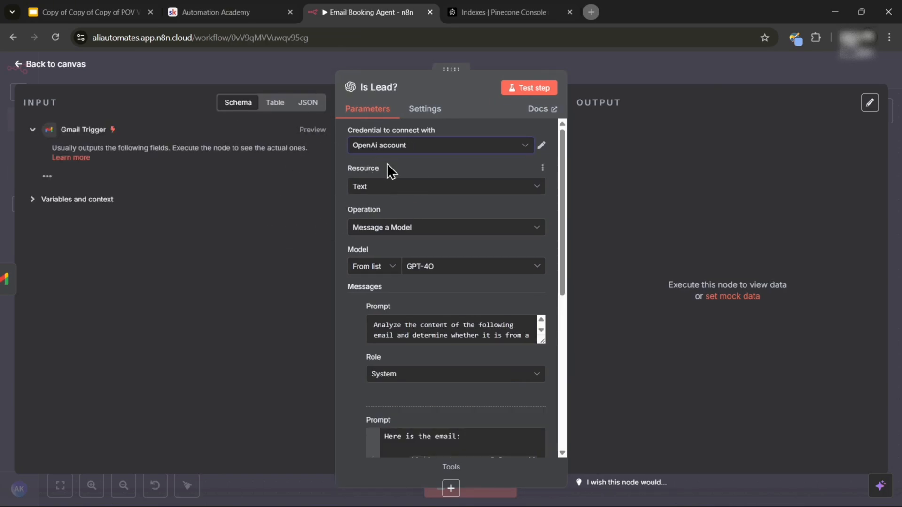
Start a new OpenAI credential for the "Is Lead?" node
left_click(394, 150)
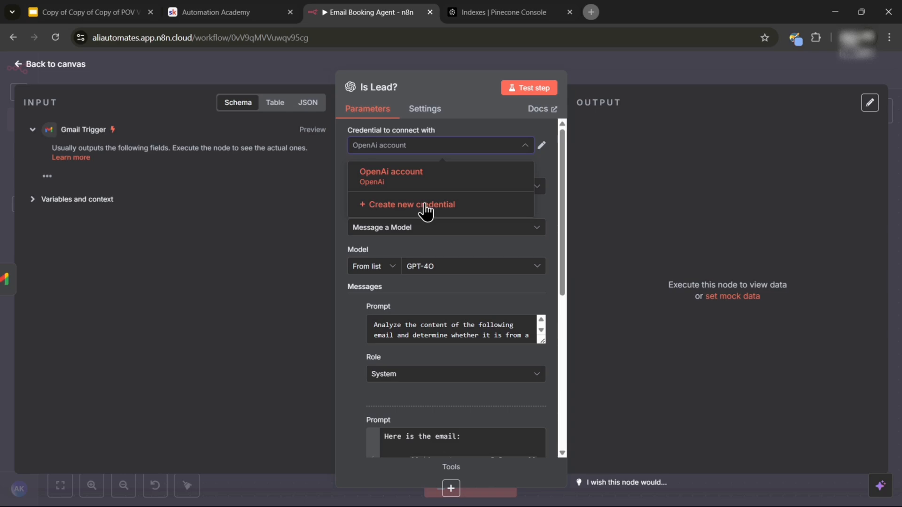
left_click(426, 211)
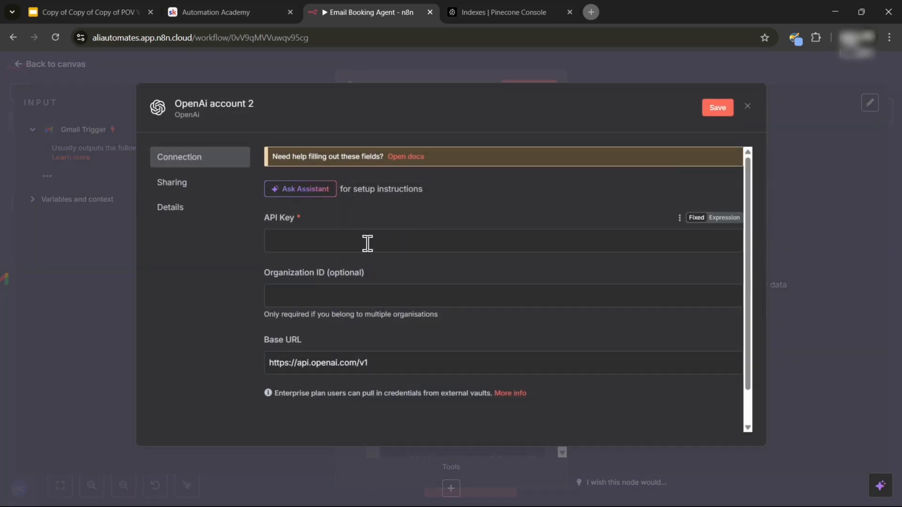
Open the OpenAI API keys page from the classroom's API Key Links, create a secret key named "Demonstration Key", and copy it
left_click(230, 14)
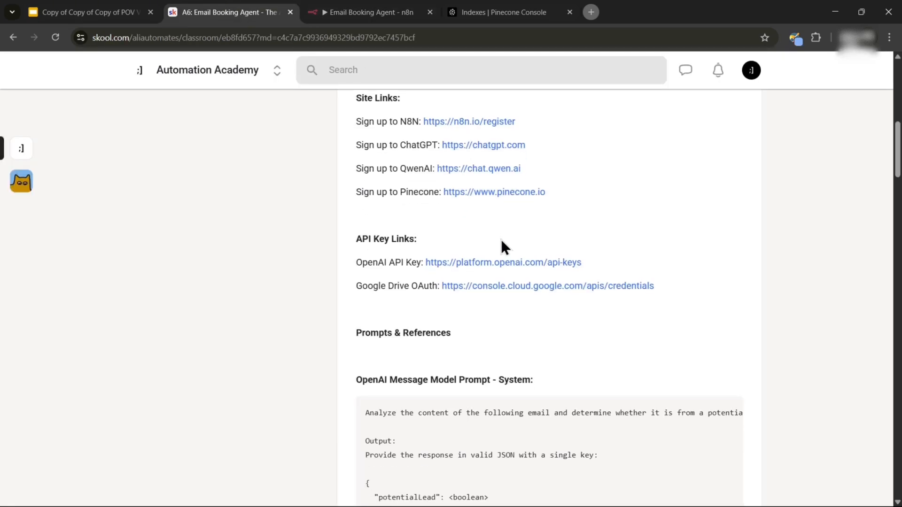
scroll(501, 240, "down", 1)
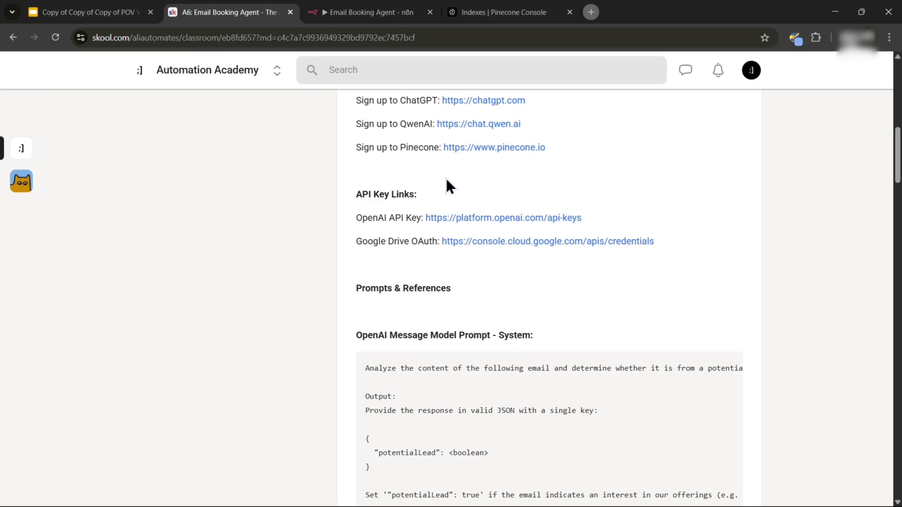
left_click(533, 219)
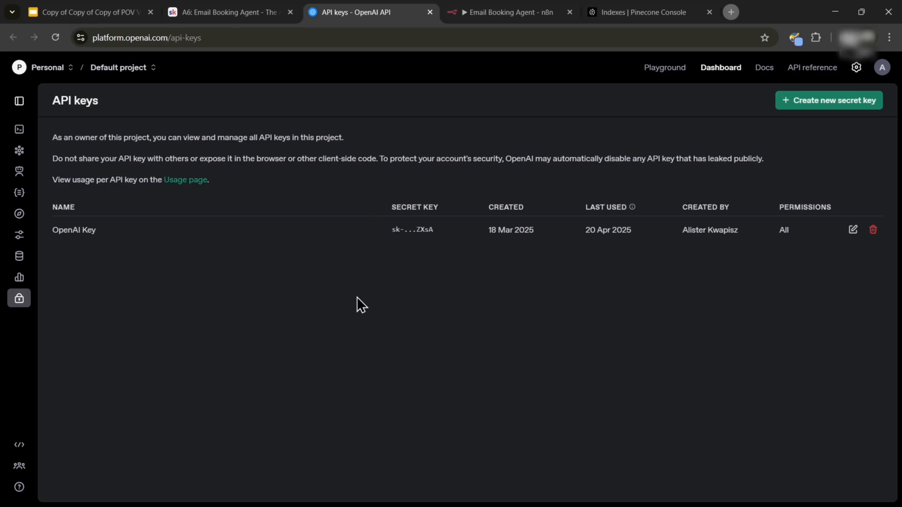
left_click(818, 102)
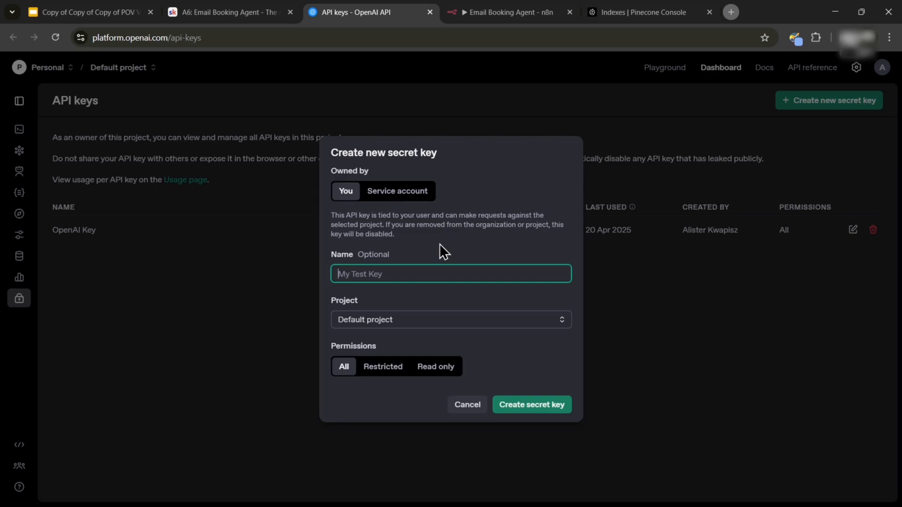
type("Demonstration Key")
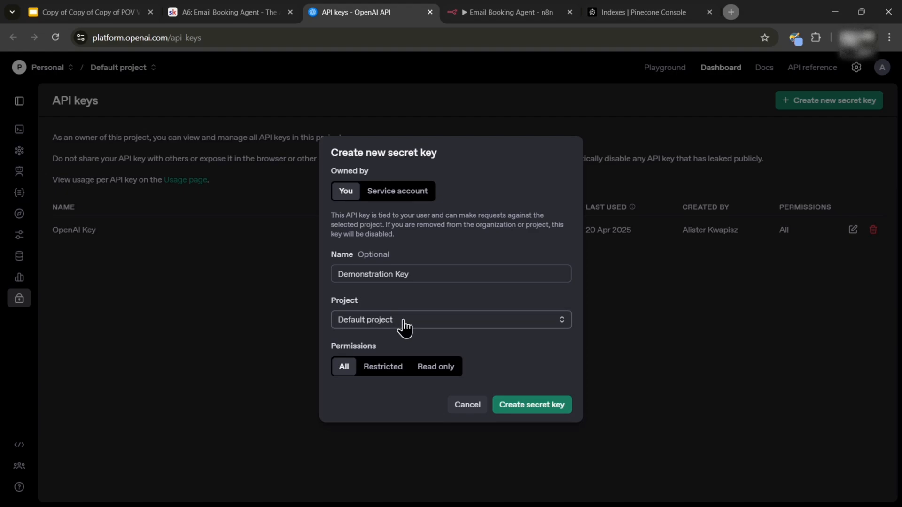
left_click(521, 416)
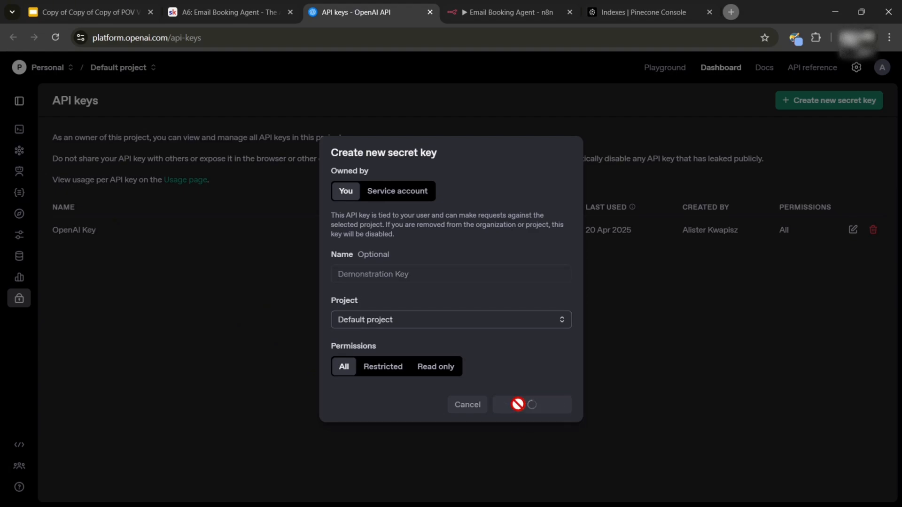
left_click(528, 291)
Paste the API key into the new OpenAI credential in n8n, save it, and select OpenAi account 2 for the "Is Lead?" node
left_click(499, 14)
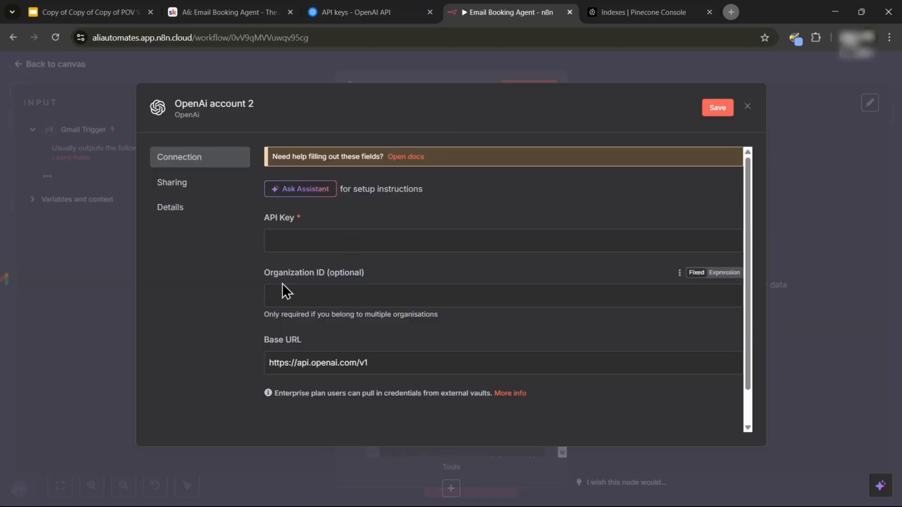
left_click(275, 241)
key("ctrl+v")
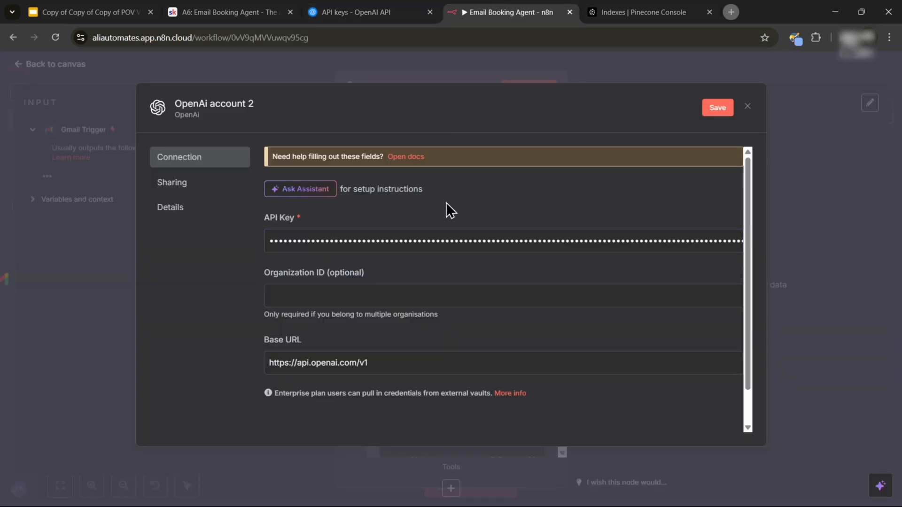
left_click(716, 111)
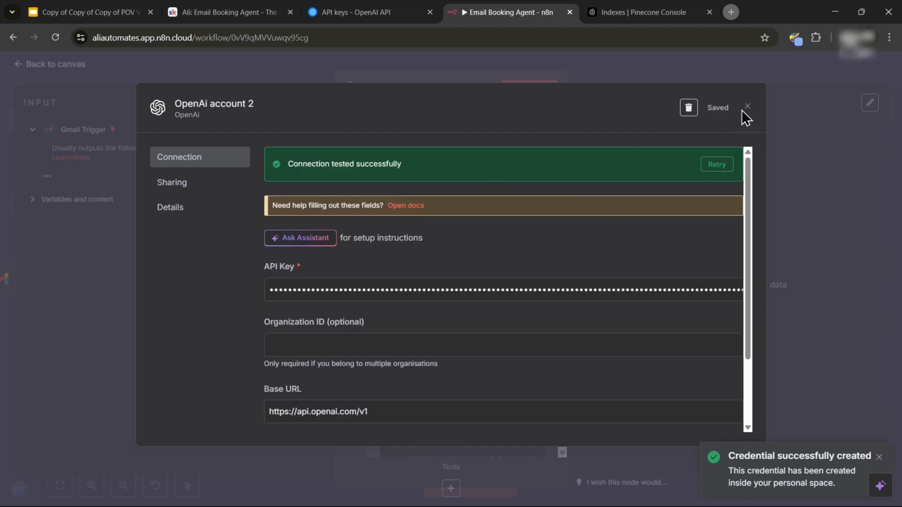
left_click(748, 107)
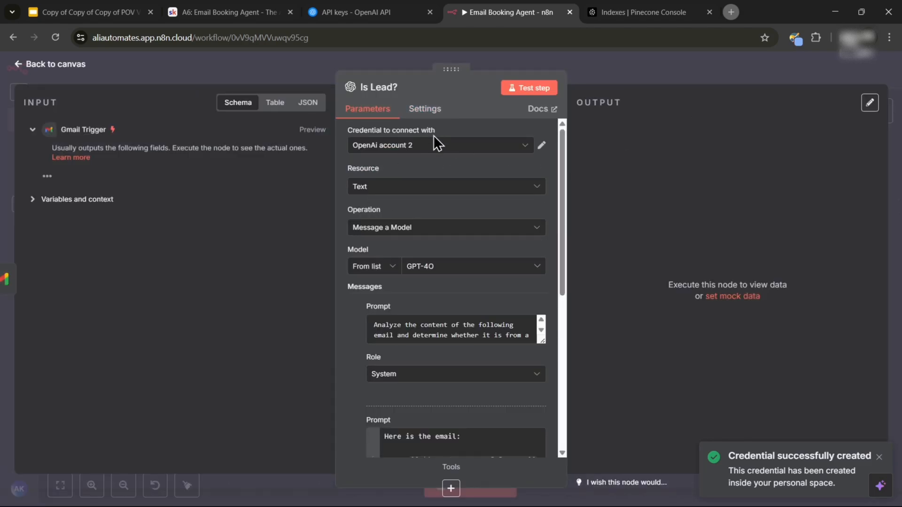
left_click(422, 158)
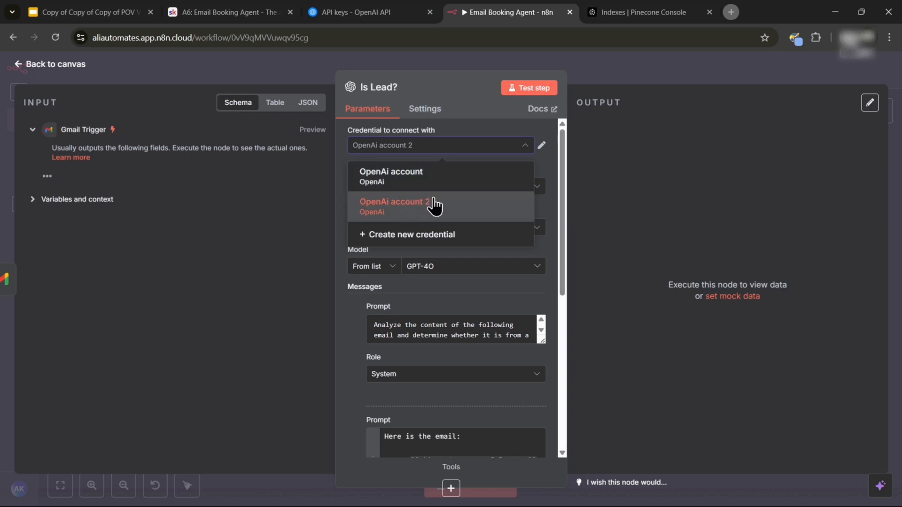
left_click(431, 201)
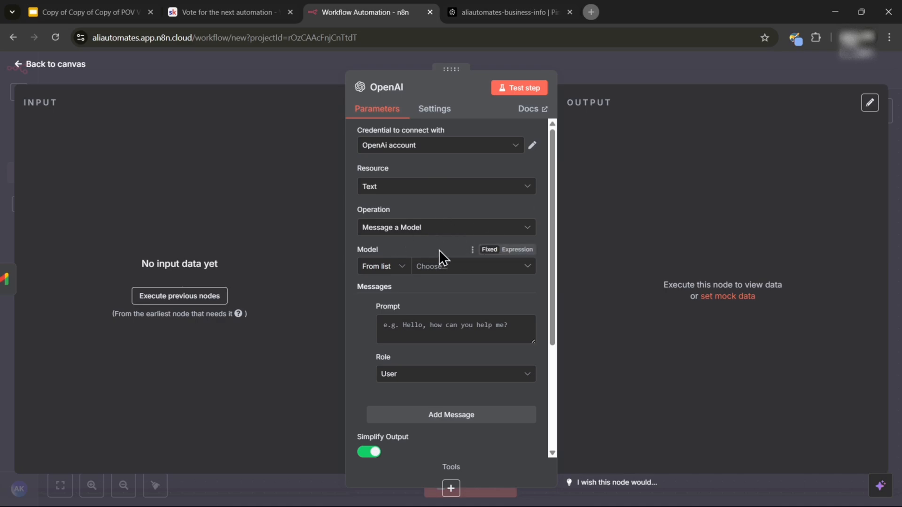
Set the OpenAI node's model to GPT-4O
left_click(451, 267)
scroll(459, 350, "down", 2)
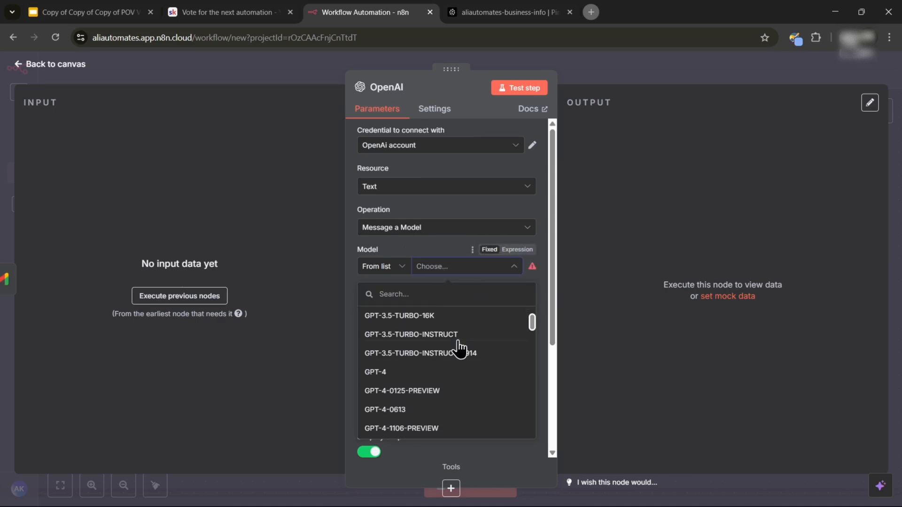
scroll(460, 350, "down", 10)
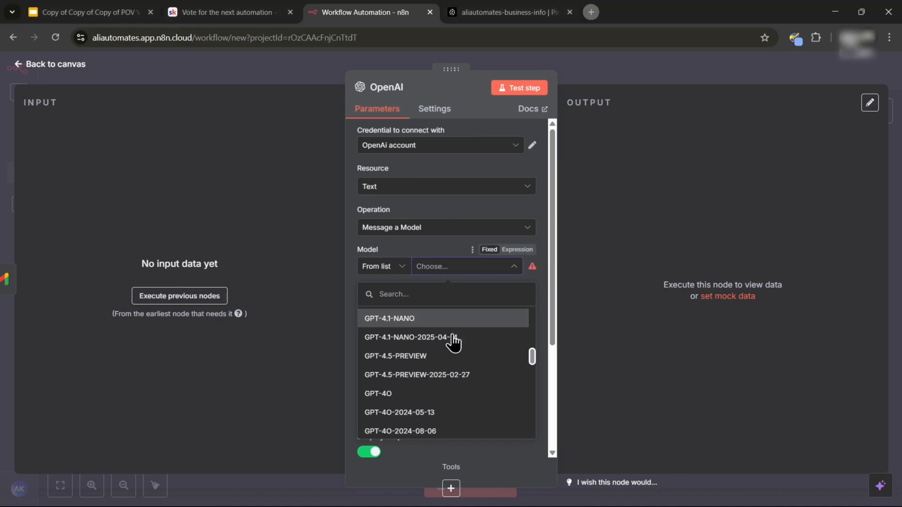
scroll(454, 343, "down", 2)
left_click(431, 367)
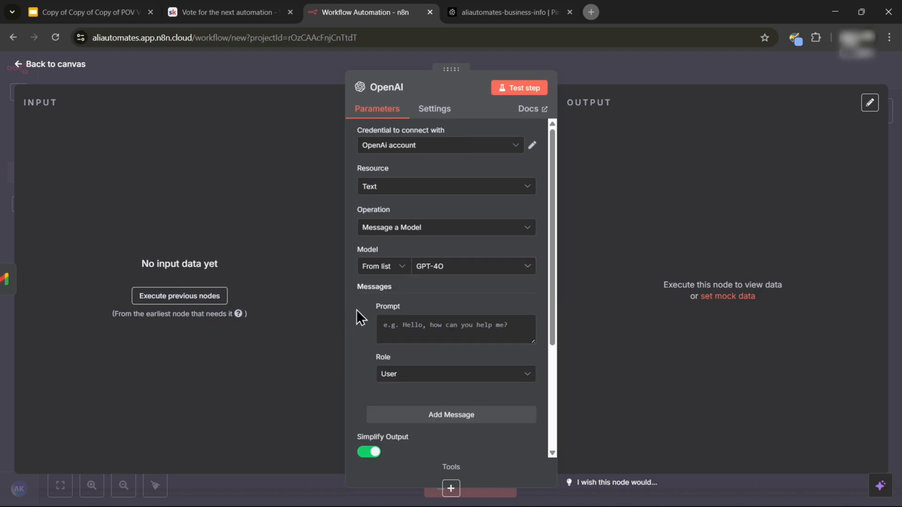
Review the OpenAI node's message fields, then the site links and prompt references on the Email Booking Agent classroom page
scroll(403, 320, "down", 1)
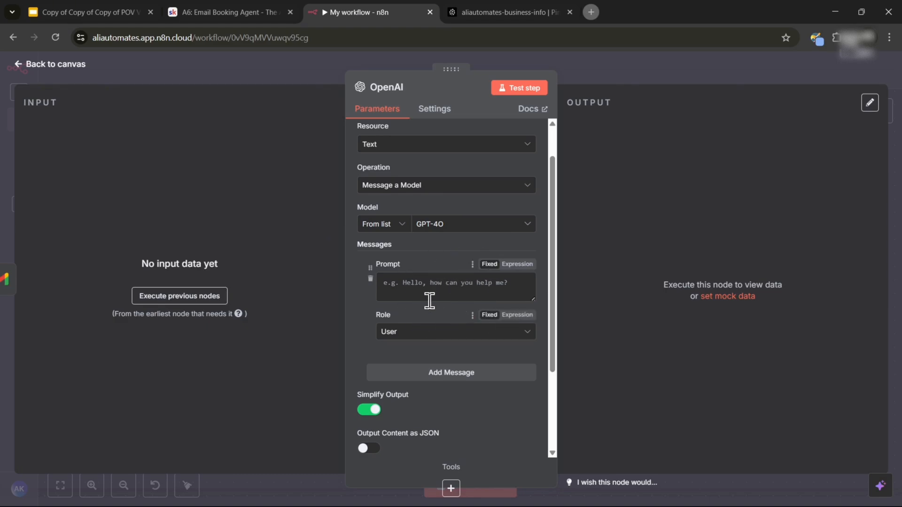
scroll(424, 315, "down", 1)
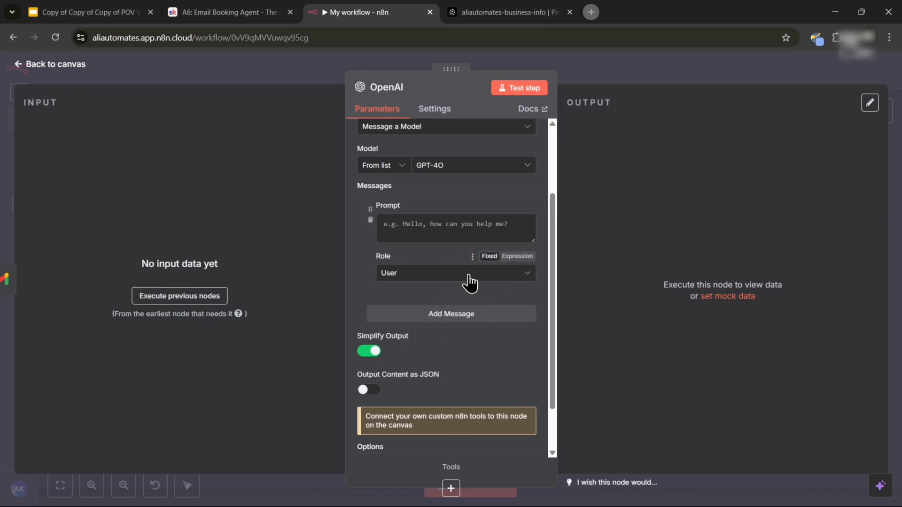
left_click(229, 12)
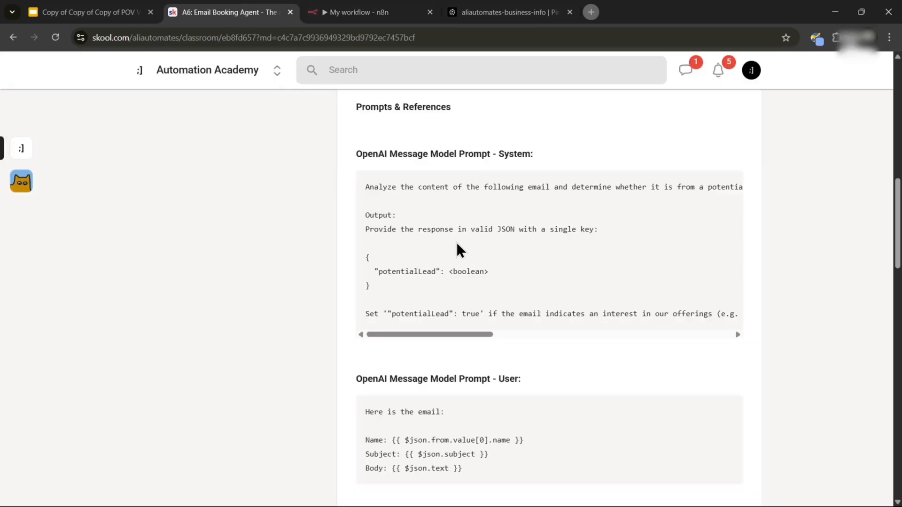
scroll(456, 242, "up", 5)
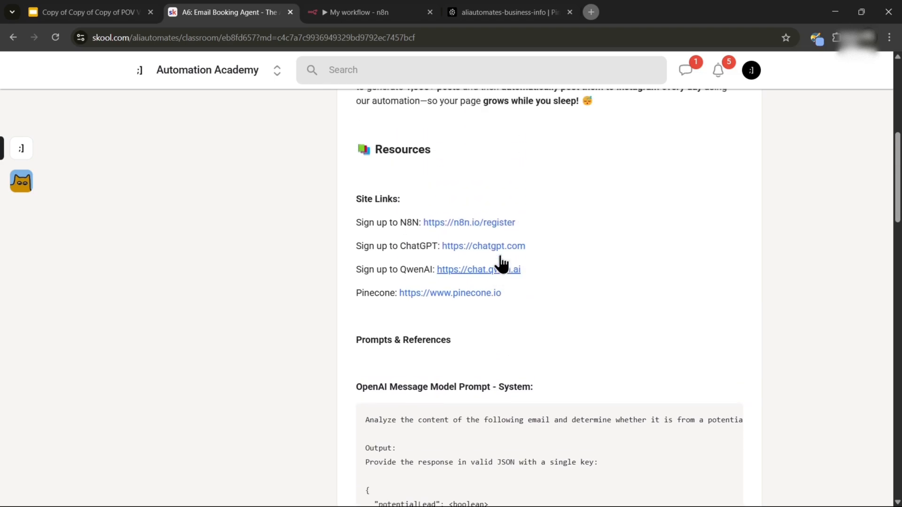
scroll(517, 267, "down", 1)
scroll(564, 329, "up", 1)
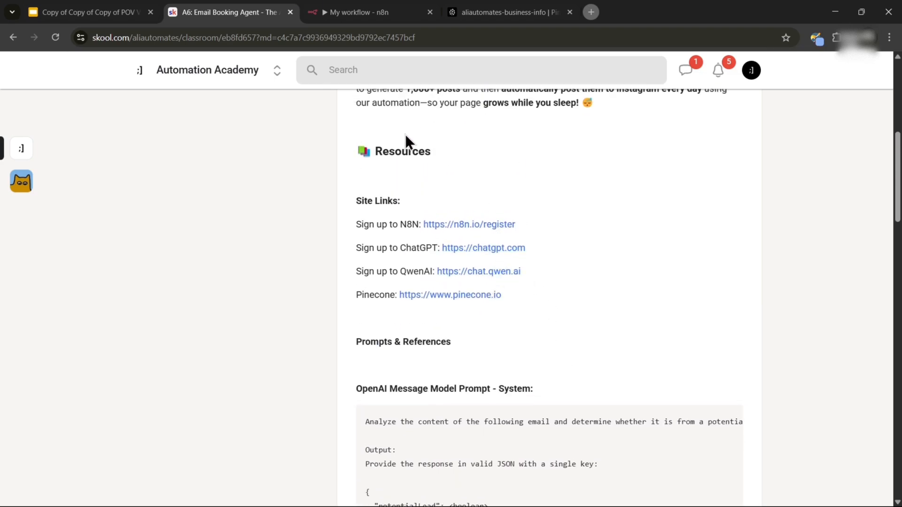
scroll(397, 224, "down", 1)
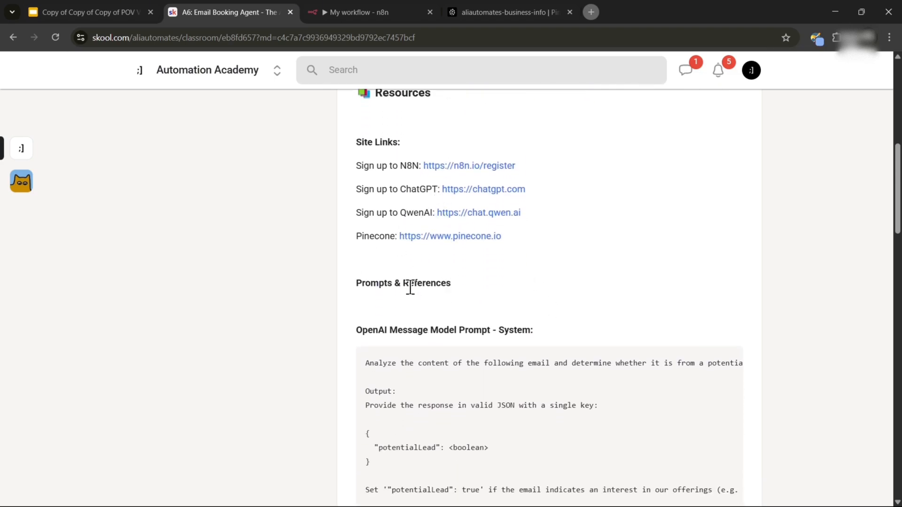
scroll(410, 287, "down", 2)
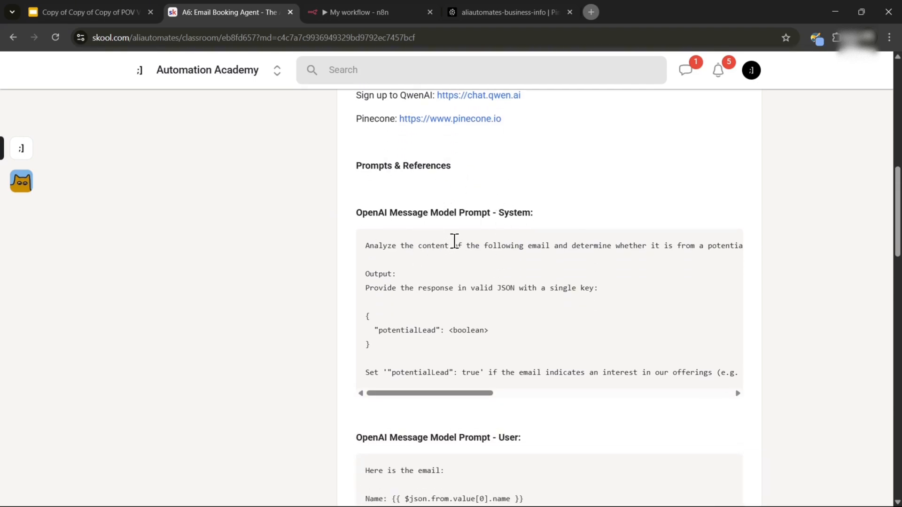
scroll(526, 232, "down", 1)
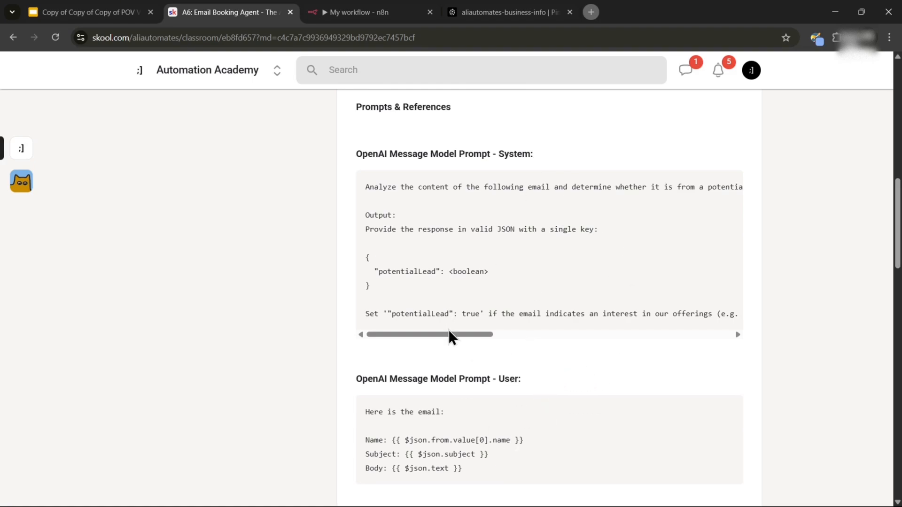
Select and copy the full "OpenAI Message Model Prompt - System" text from the classroom page
left_click_drag(452, 334, 665, 324)
left_click_drag(484, 314, 367, 202)
left_click(470, 401)
scroll(484, 390, "up", 1)
left_click_drag(427, 395, 610, 399)
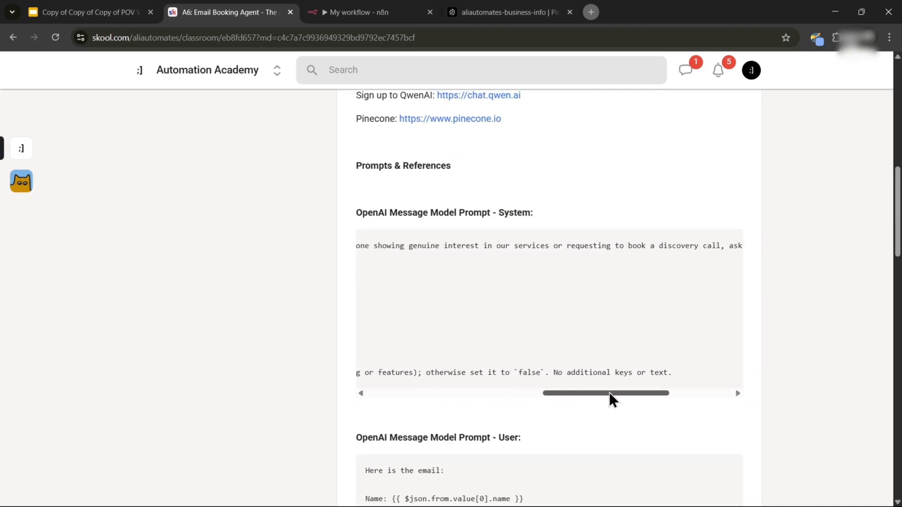
left_click_drag(658, 372, 371, 245)
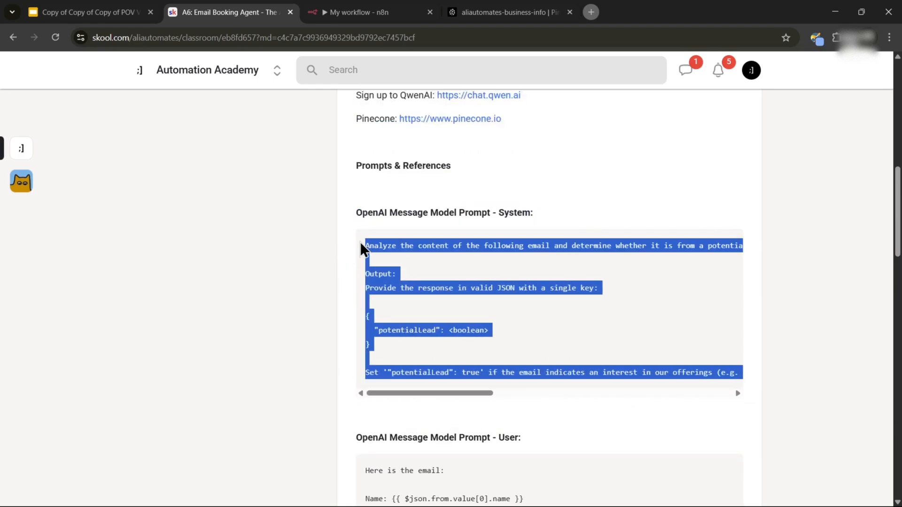
left_click(359, 237)
Paste the copied system prompt into the OpenAI node's first message, enlarge the prompt box, and read through the text
left_click(356, 12)
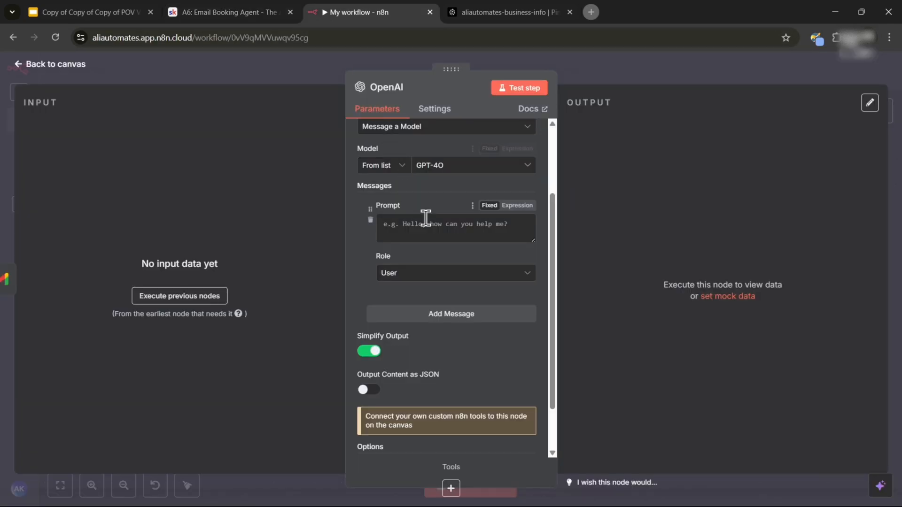
scroll(425, 217, "up", 2)
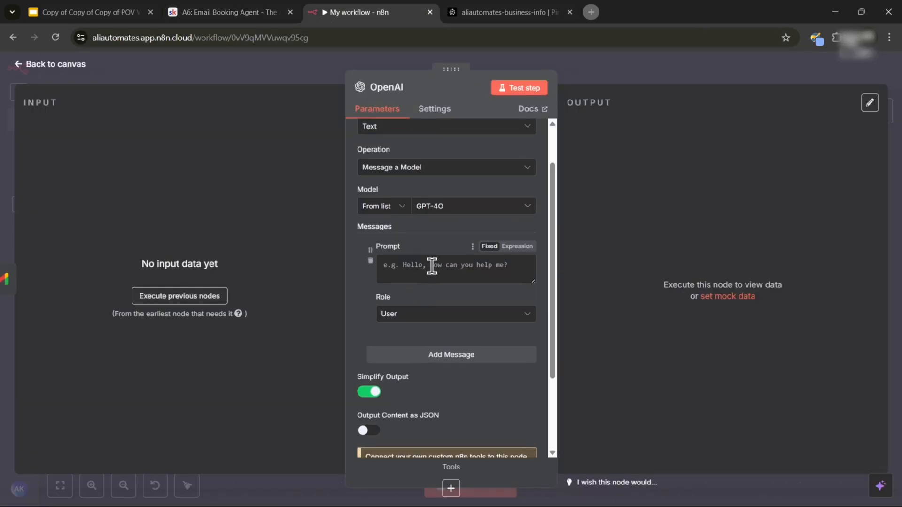
left_click(421, 288)
key("ctrl+v")
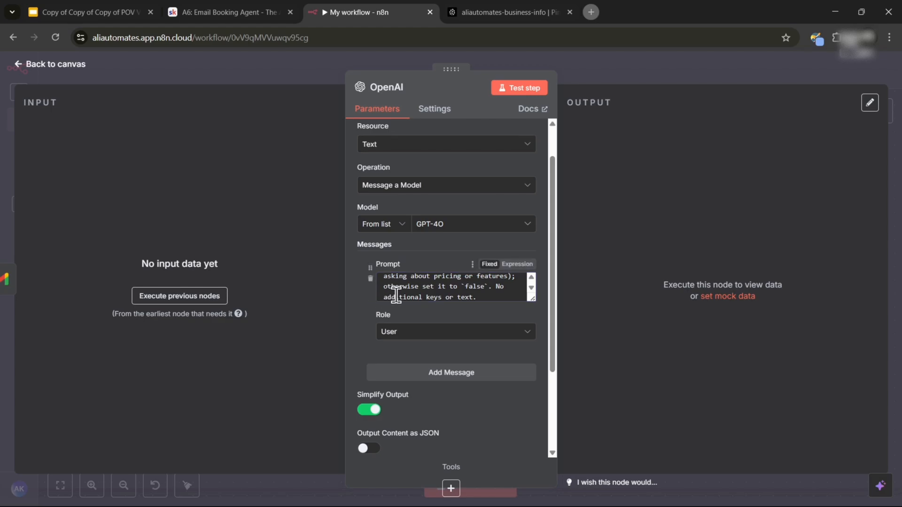
left_click_drag(532, 298, 532, 446)
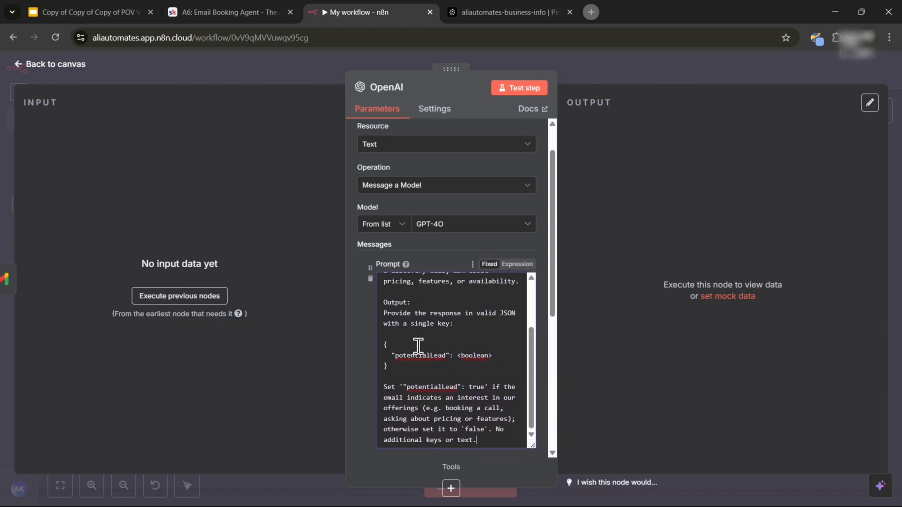
scroll(372, 351, "down", 3)
scroll(429, 319, "up", 3)
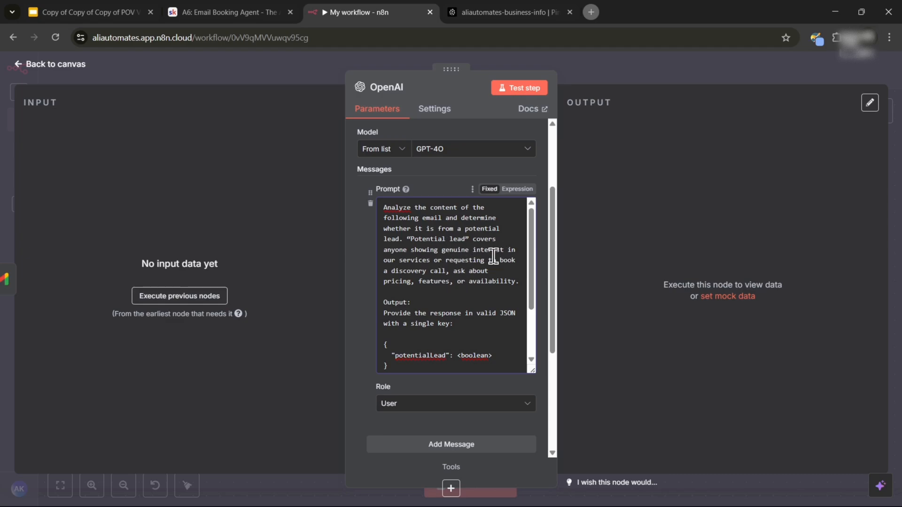
scroll(464, 271, "down", 1)
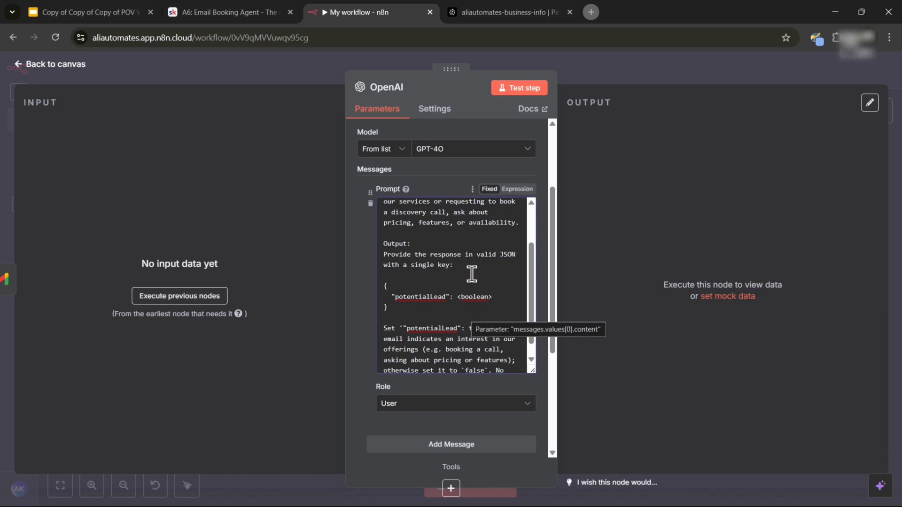
Return to the canvas to view the workflow, then reopen the OpenAI node and review its prompt
left_click(62, 68)
scroll(499, 217, "down", 1)
left_click_drag(552, 209, 537, 257)
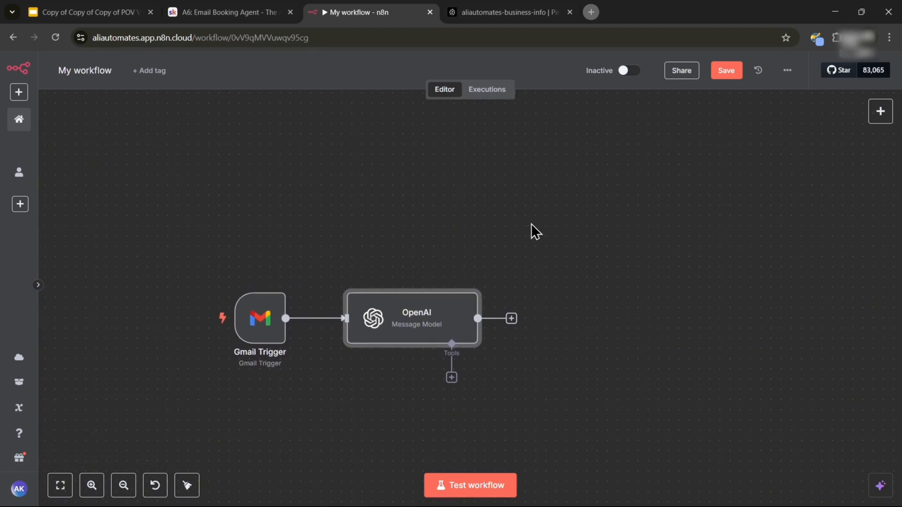
left_click_drag(516, 388, 549, 382)
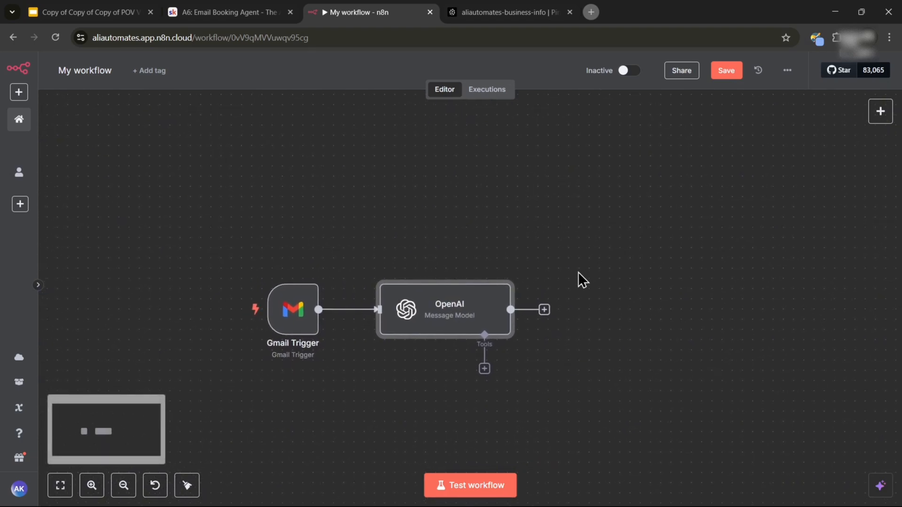
double_click(462, 312)
scroll(462, 276, "down", 3)
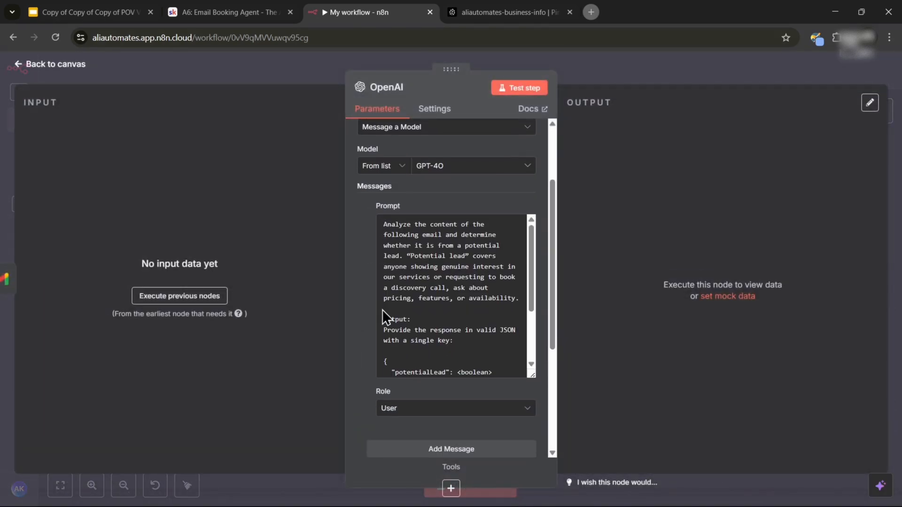
scroll(471, 286, "down", 1)
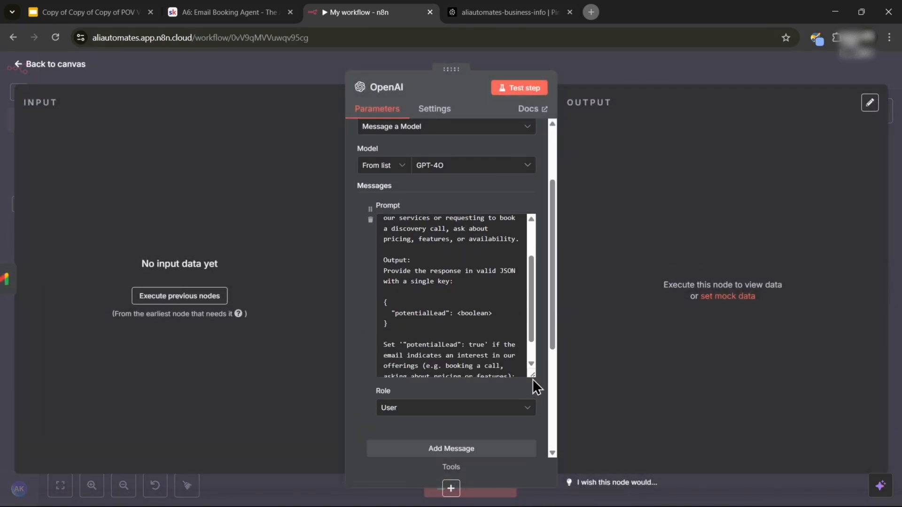
Enlarge the OpenAI node's first prompt box and enable Output Content as JSON
left_click_drag(532, 379, 533, 434)
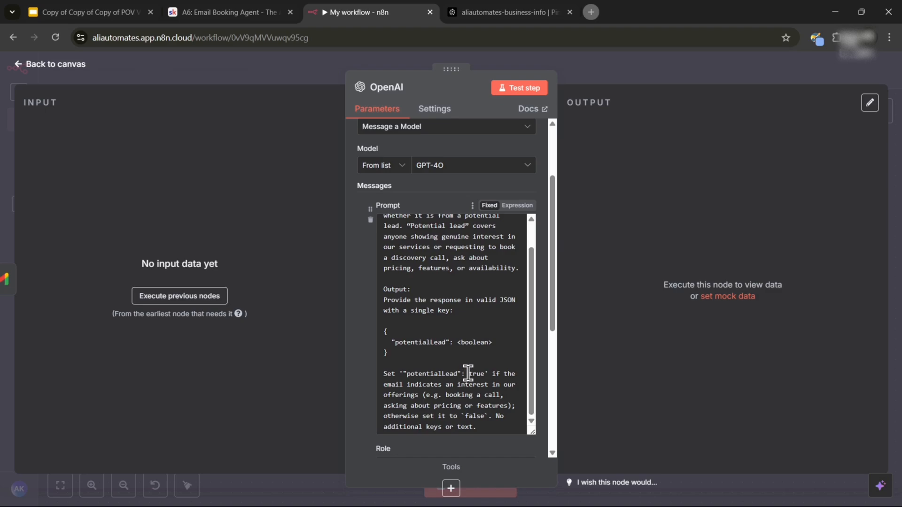
scroll(384, 388, "down", 1)
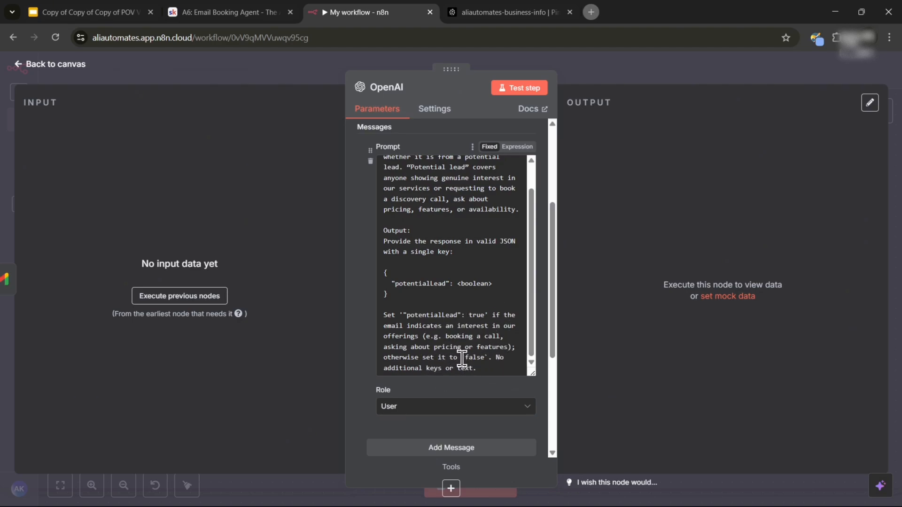
scroll(361, 352, "down", 2)
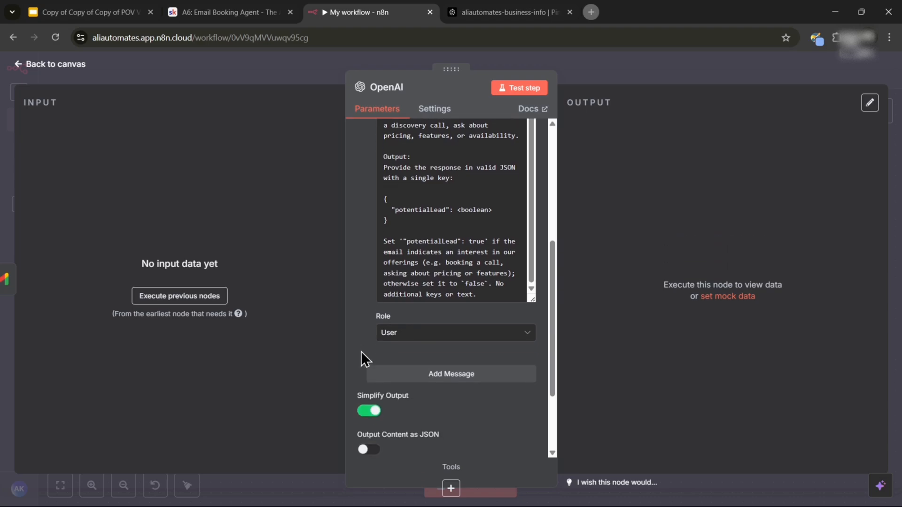
scroll(369, 305, "up", 2)
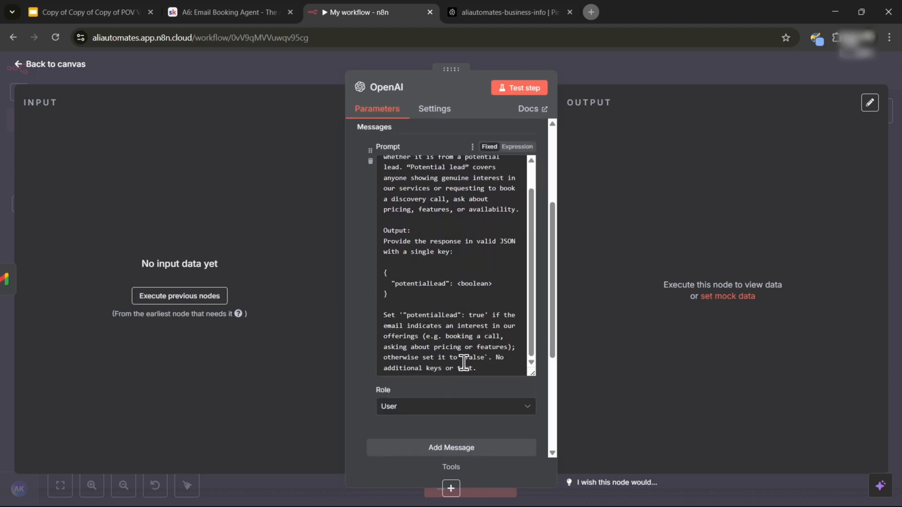
scroll(386, 320, "down", 4)
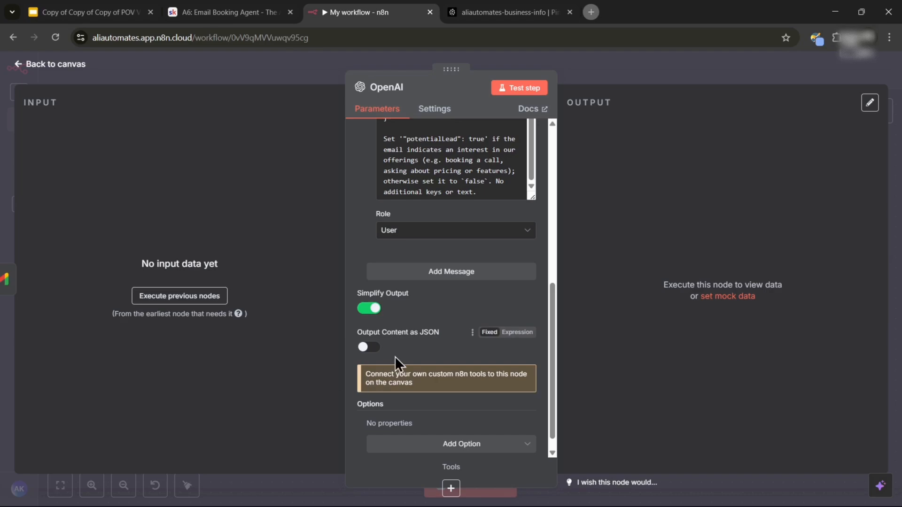
left_click(364, 348)
scroll(425, 354, "down", 1)
scroll(429, 322, "up", 5)
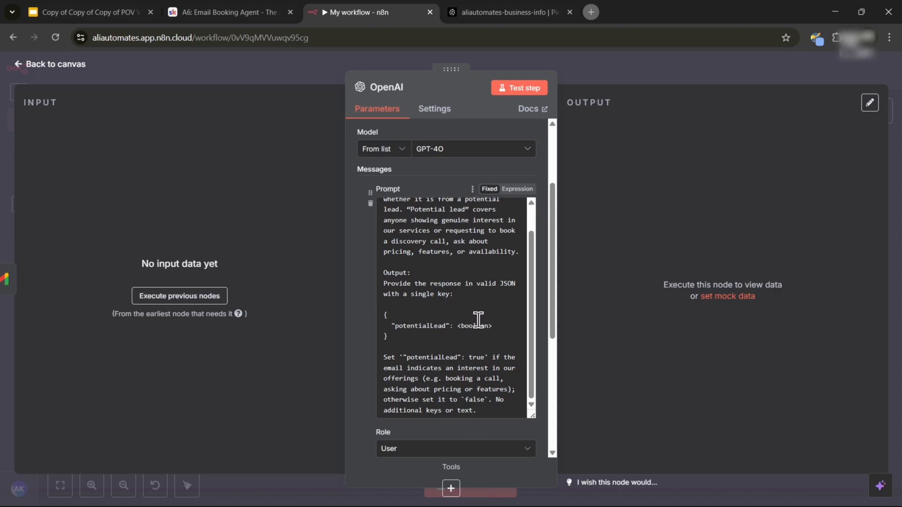
Set the first message's role to System and add a second message to the OpenAI node
scroll(404, 338, "down", 3)
left_click(397, 332)
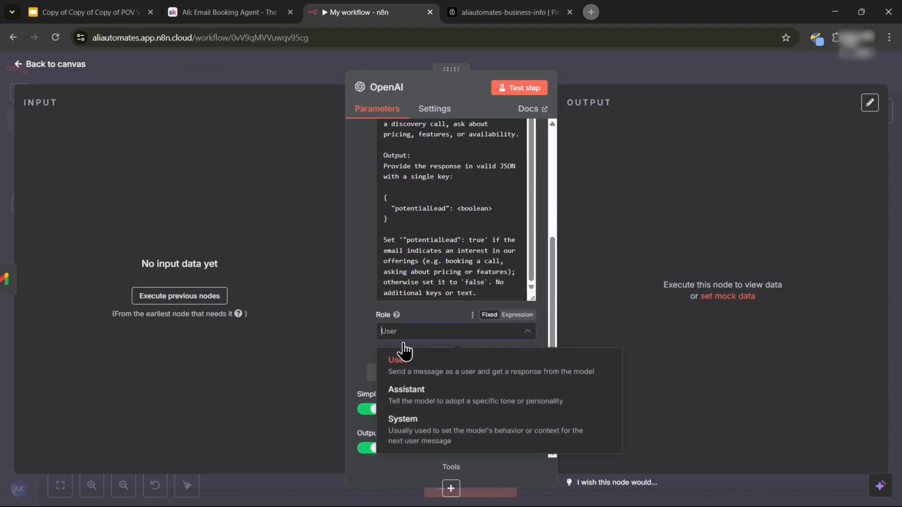
left_click(420, 435)
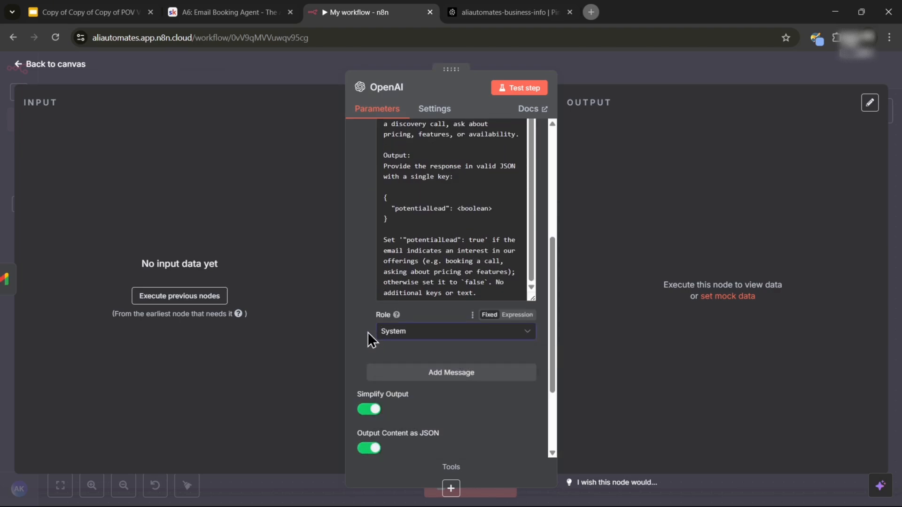
left_click(450, 374)
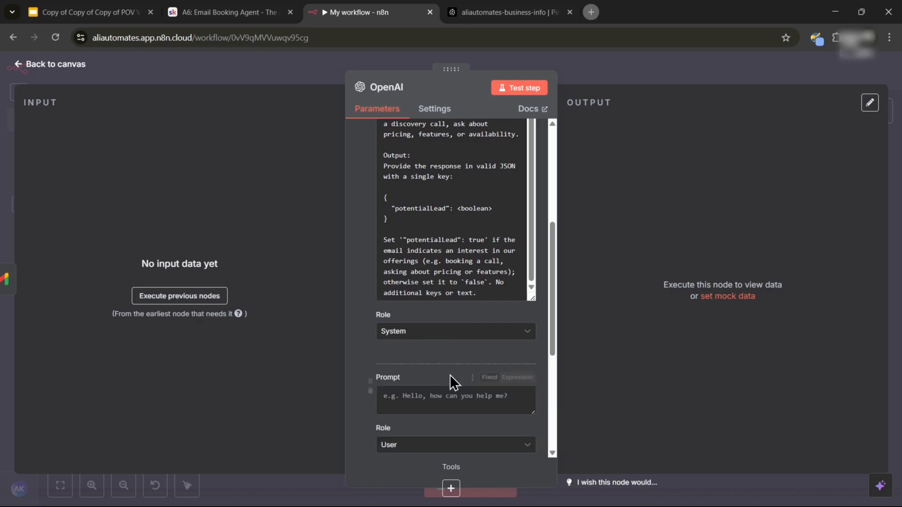
scroll(362, 378, "down", 1)
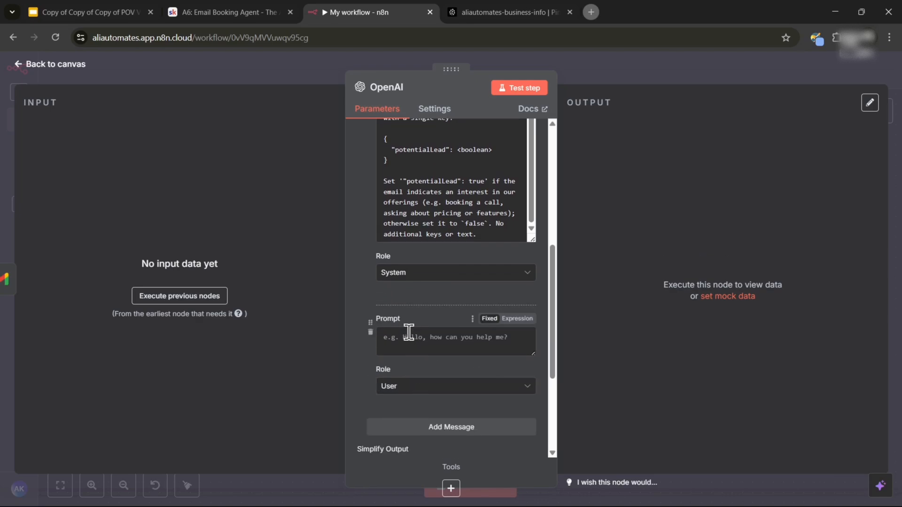
Copy the full "OpenAI Message Model Prompt - User" text from the Email Booking Agent classroom page
left_click(277, 14)
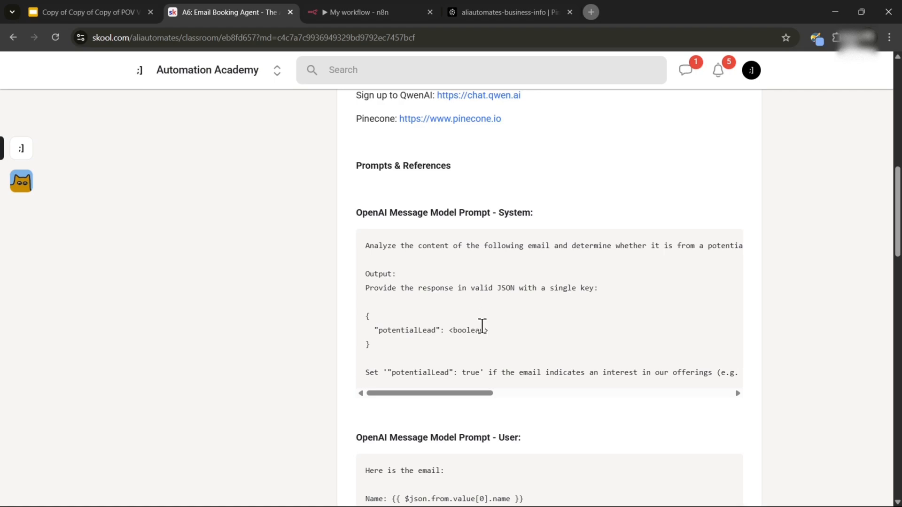
scroll(483, 397, "down", 3)
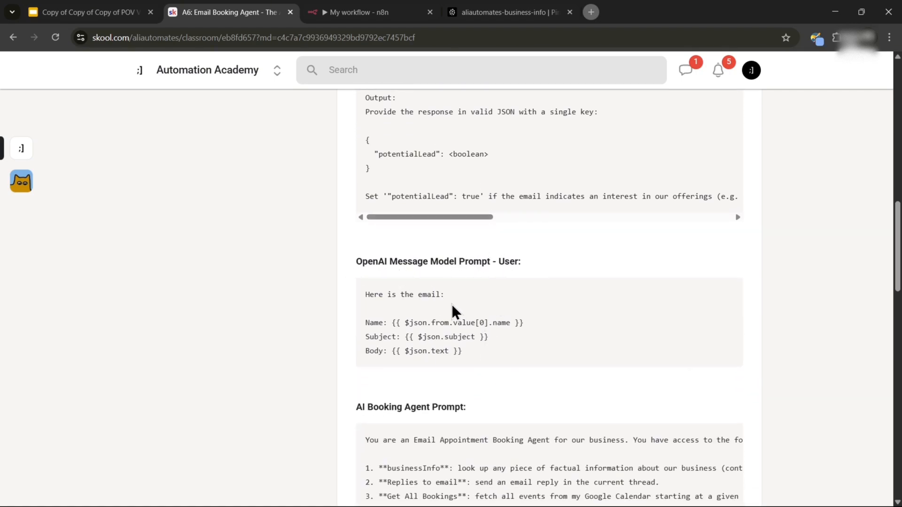
left_click_drag(476, 348, 362, 290)
key("ctrl+c")
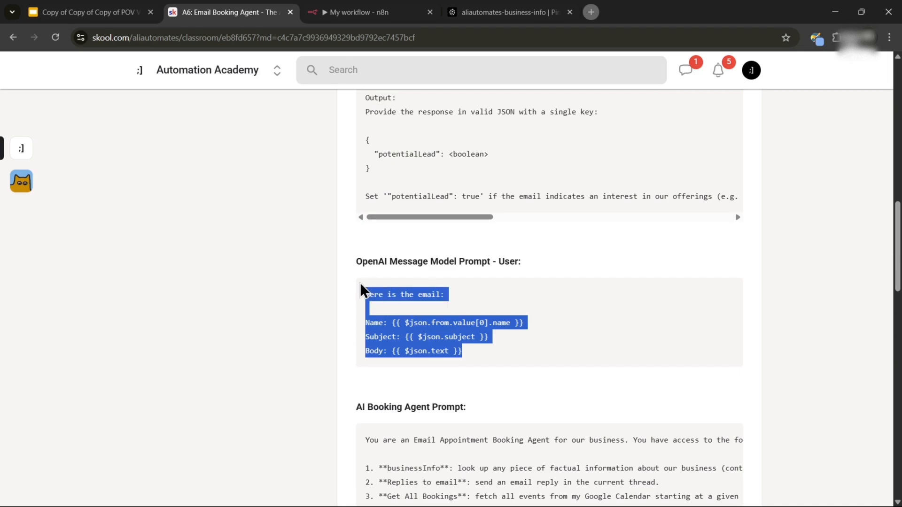
left_click(545, 366)
Paste the copied user prompt into the n8n OpenAI node's second message and check its name, subject and body expressions in the enlarged editor
left_click(405, 14)
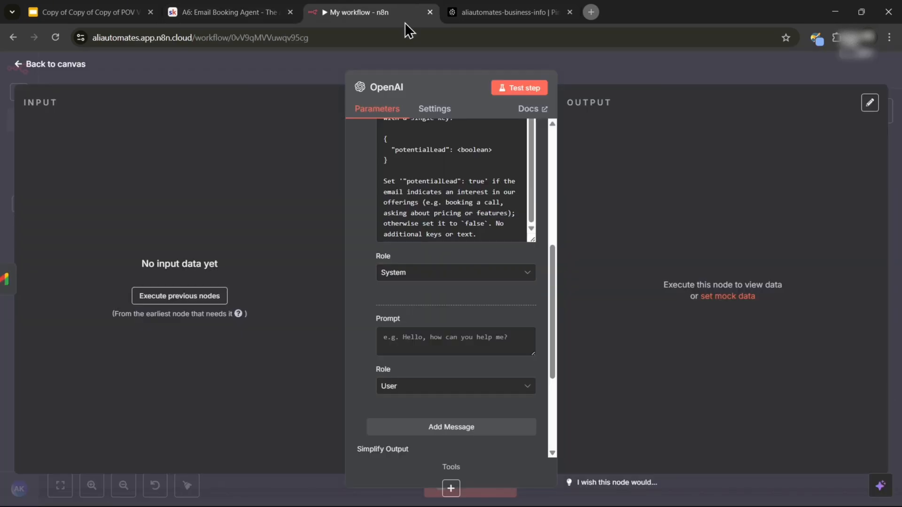
left_click(403, 336)
key("ctrl+v")
left_click(362, 357)
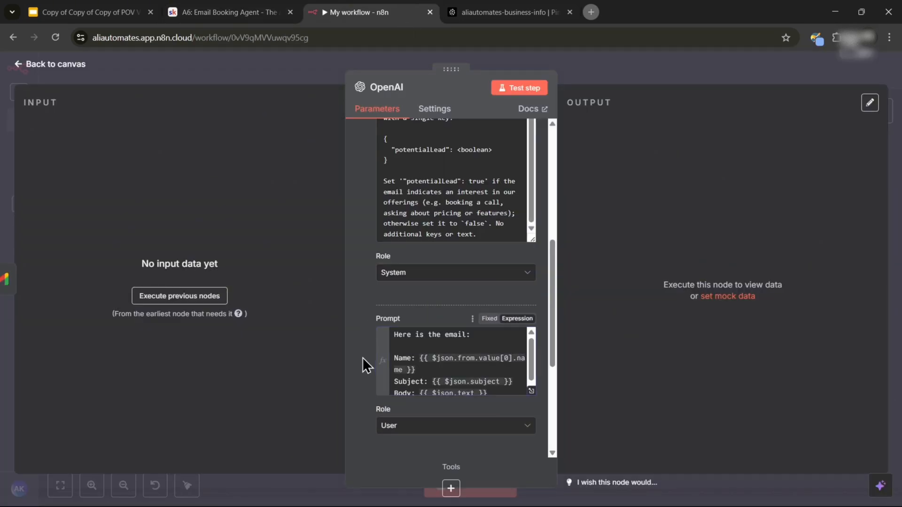
left_click(534, 399)
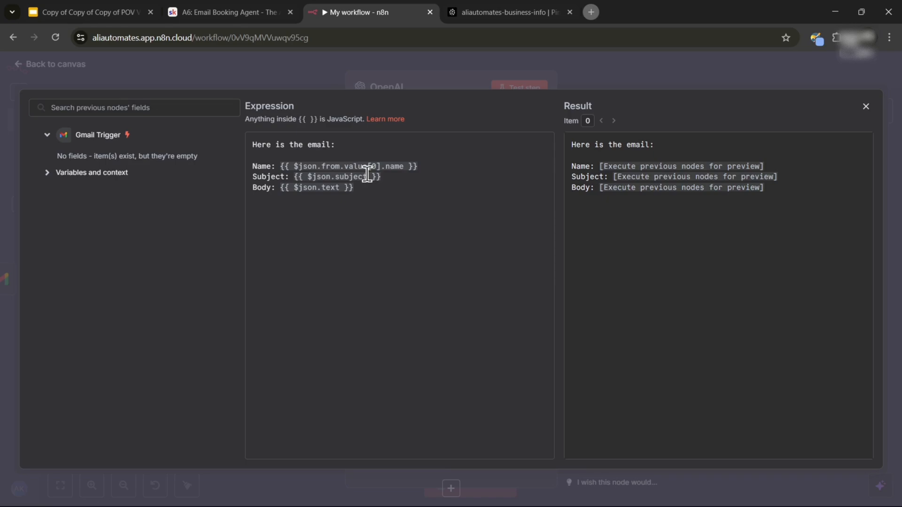
left_click(94, 76)
scroll(395, 376, "down", 1)
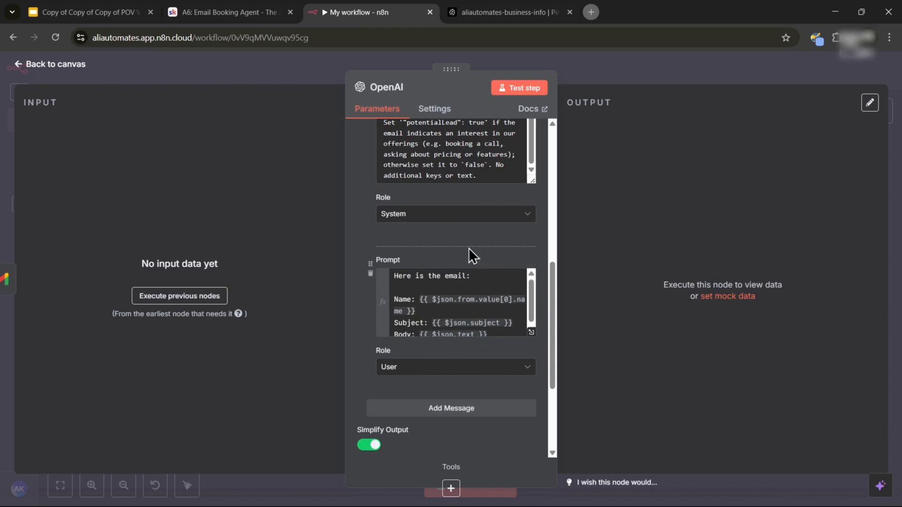
Return to the canvas, save the workflow and run a test of it
left_click(43, 64)
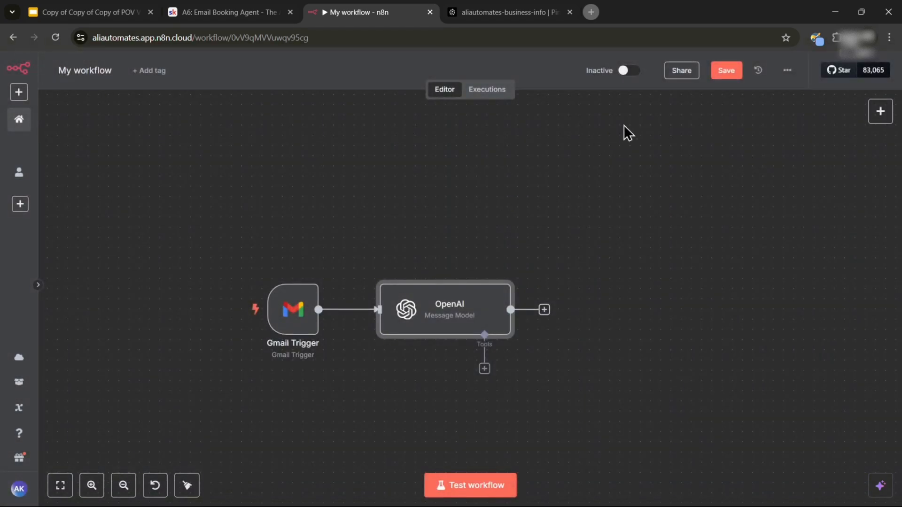
left_click(723, 72)
left_click(489, 486)
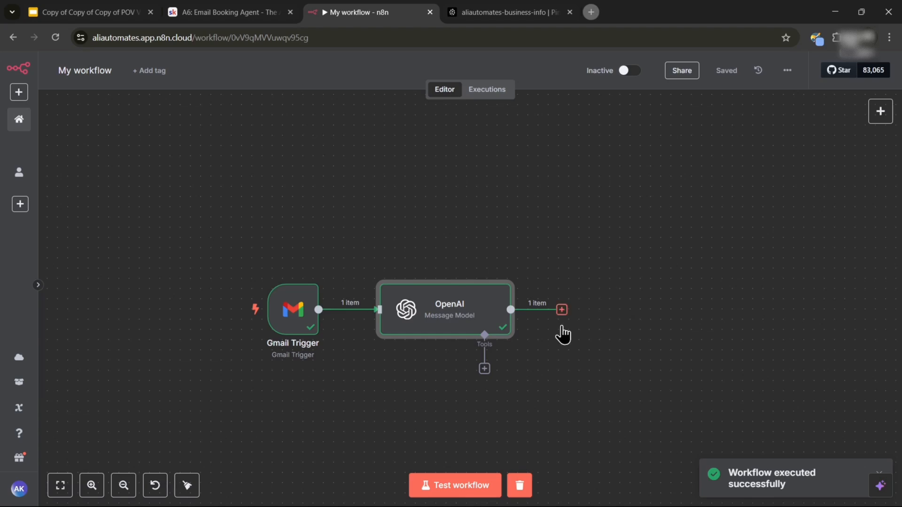
Examine the OpenAI node's test output and the resolved email values in the user prompt expression, then return to the canvas
double_click(475, 322)
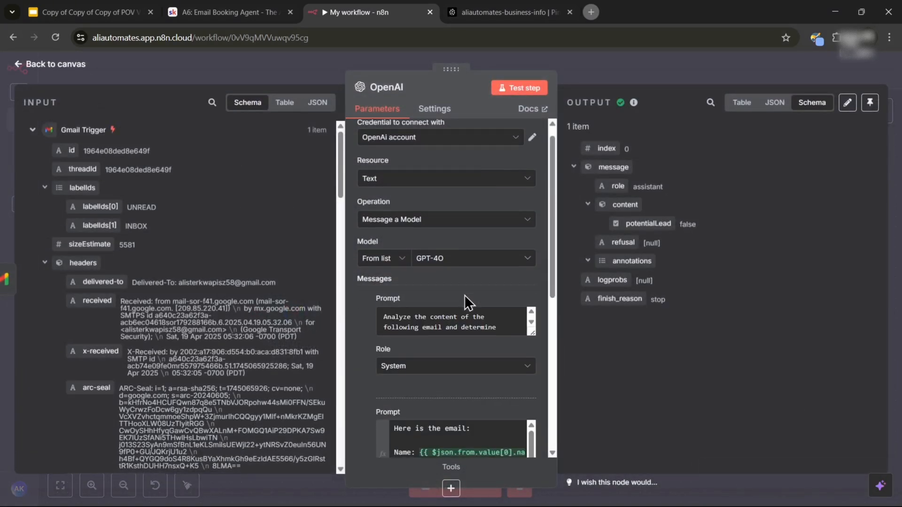
scroll(499, 295, "down", 1)
scroll(499, 295, "down", 1)
left_click(532, 314)
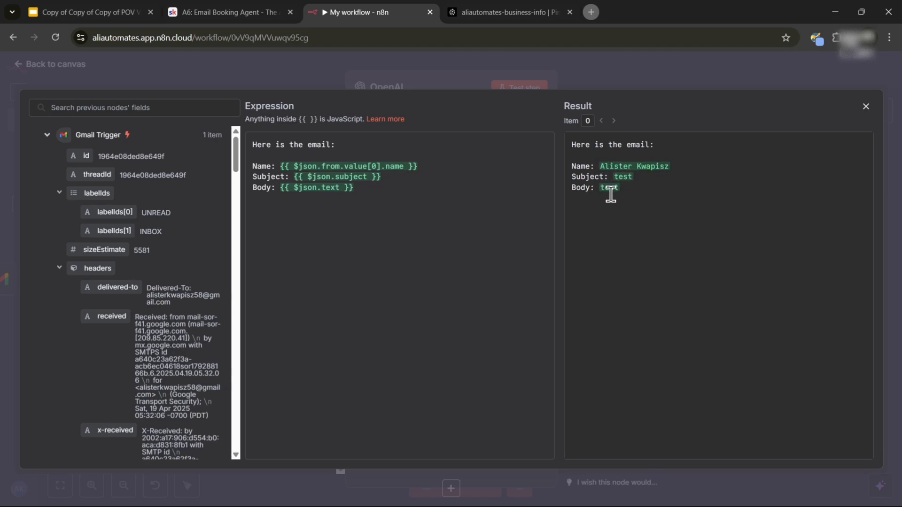
scroll(165, 280, "down", 10)
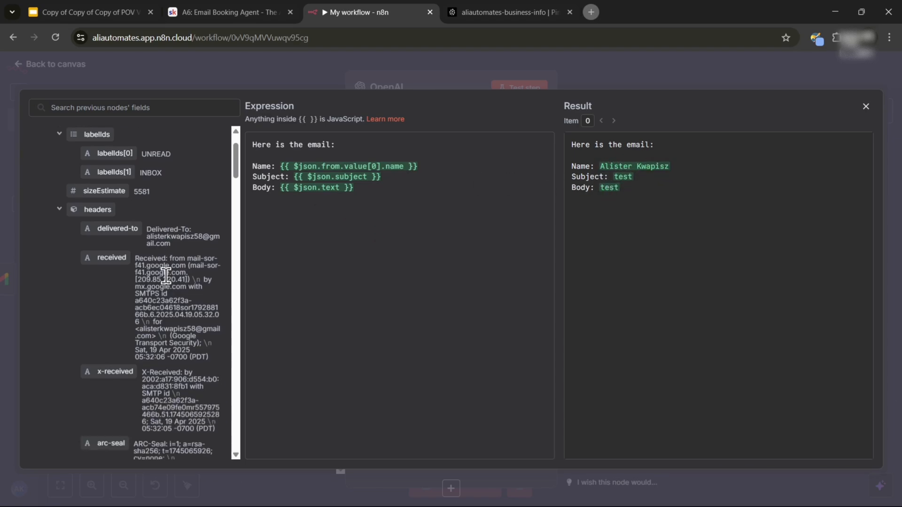
scroll(167, 271, "up", 10)
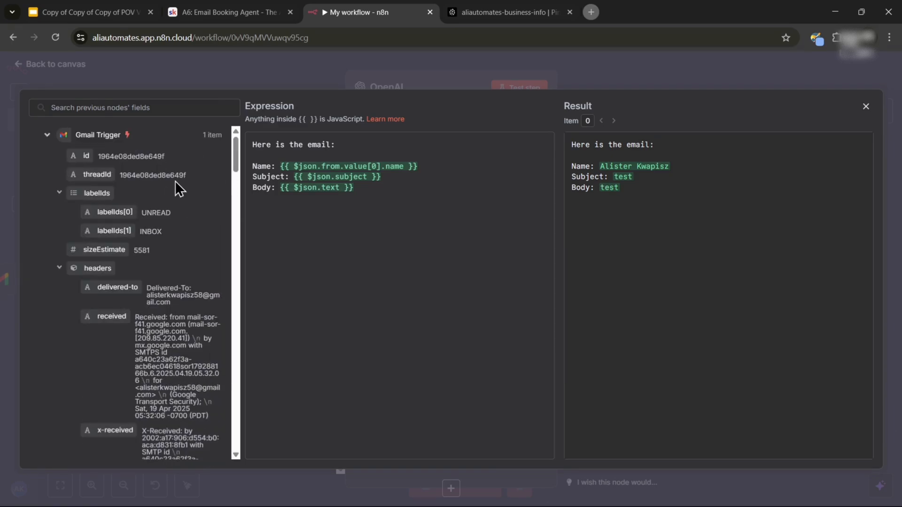
left_click(55, 61)
scroll(522, 315, "down", 2)
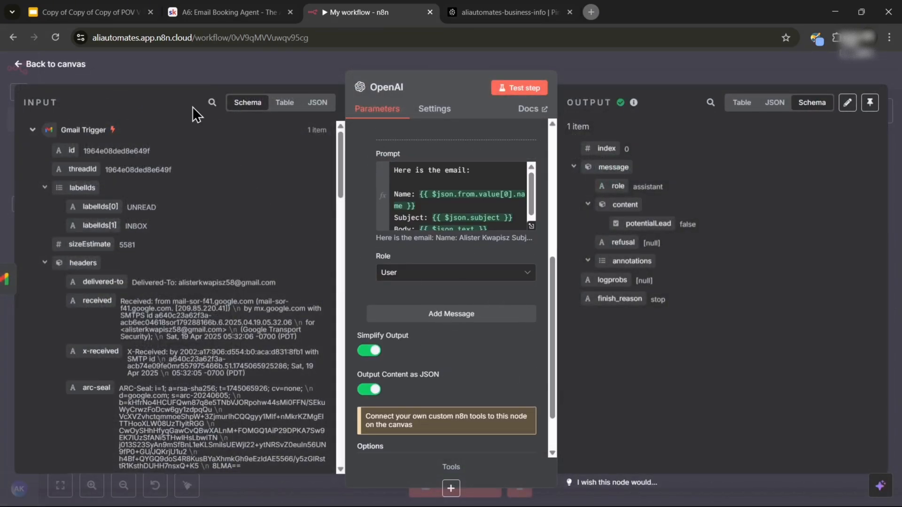
left_click(117, 67)
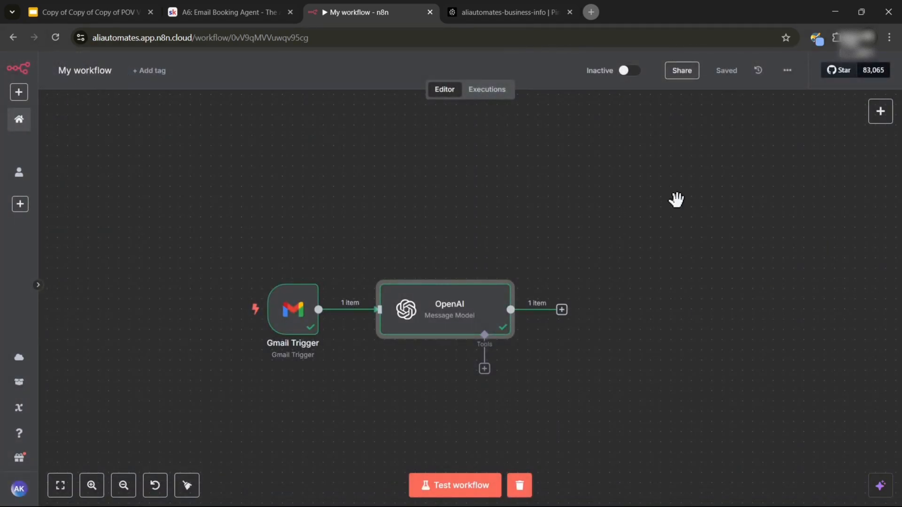
Add a Switch node after the OpenAI node and return to the canvas without changing its parameters
left_click_drag(676, 200, 604, 176)
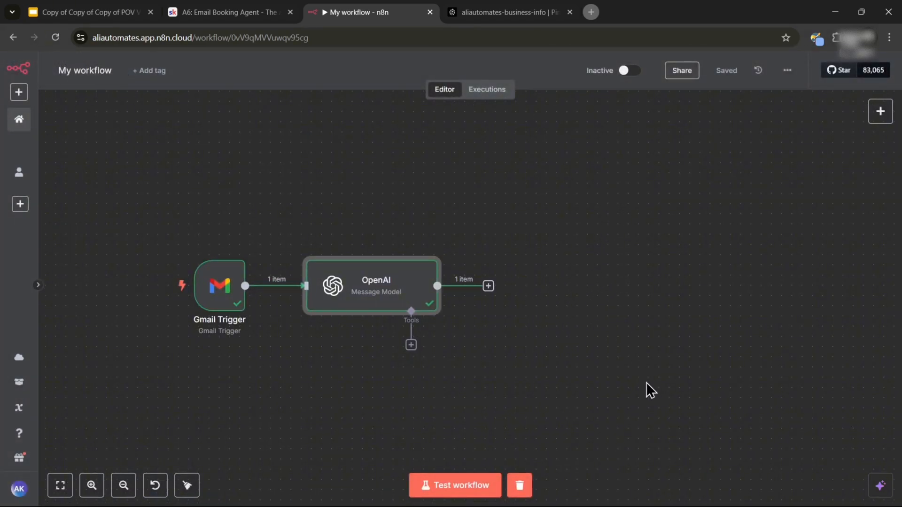
scroll(555, 317, "up", 3)
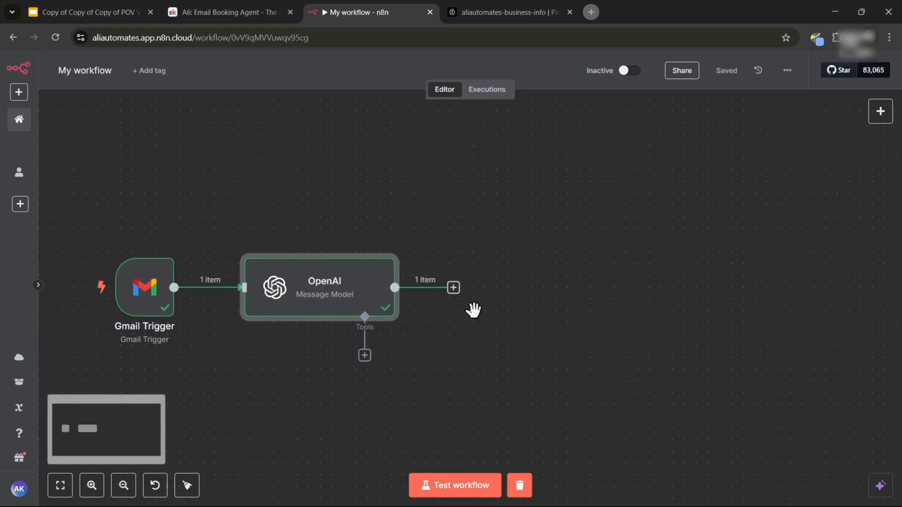
left_click(451, 285)
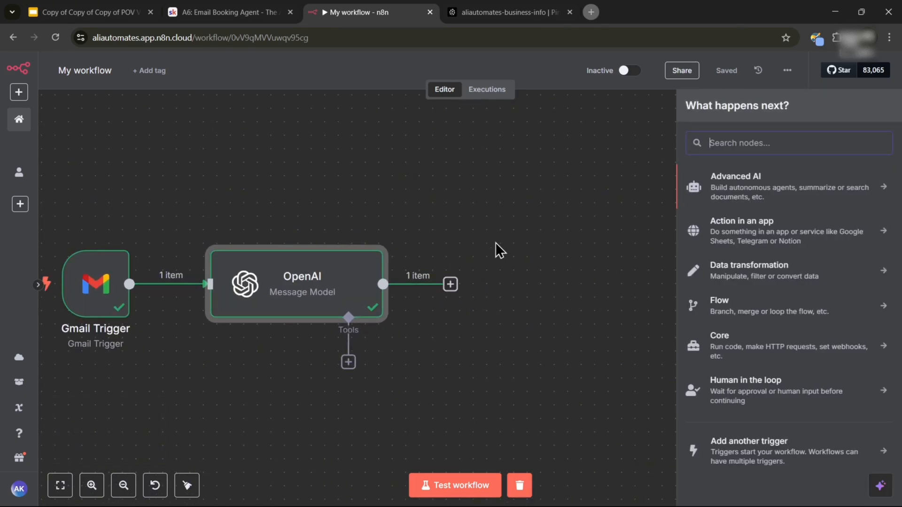
type("swith")
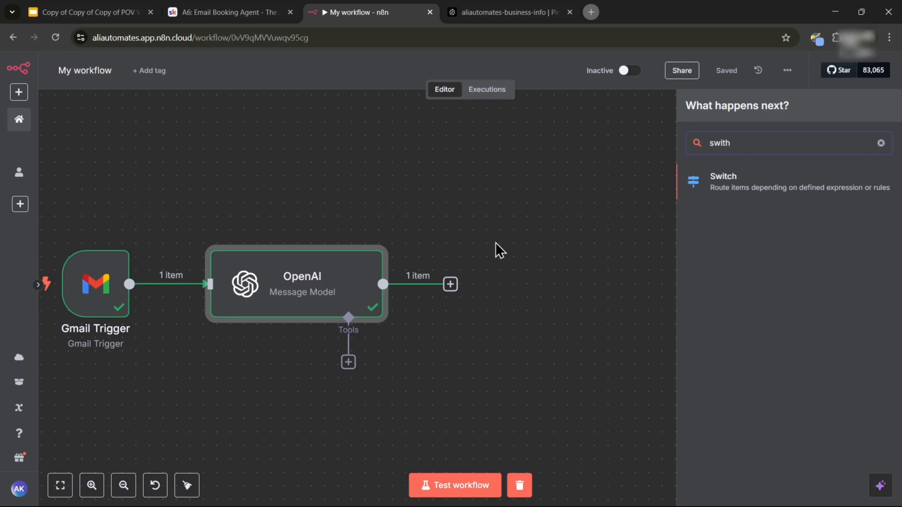
left_click(782, 195)
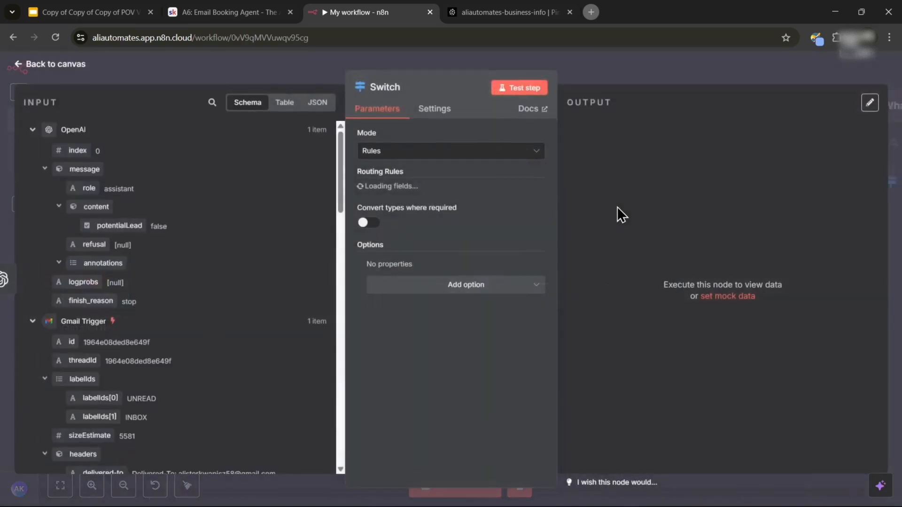
key("Escape")
scroll(638, 235, "down", 1)
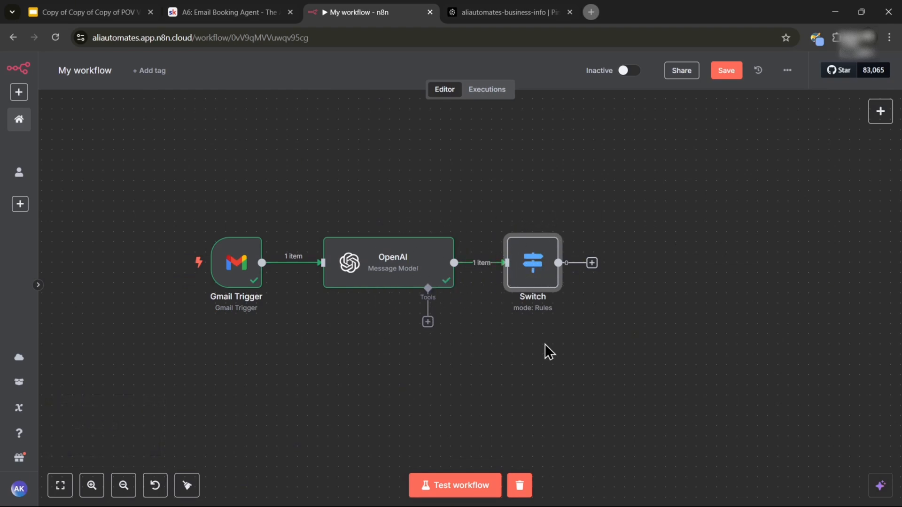
scroll(565, 234, "up", 3)
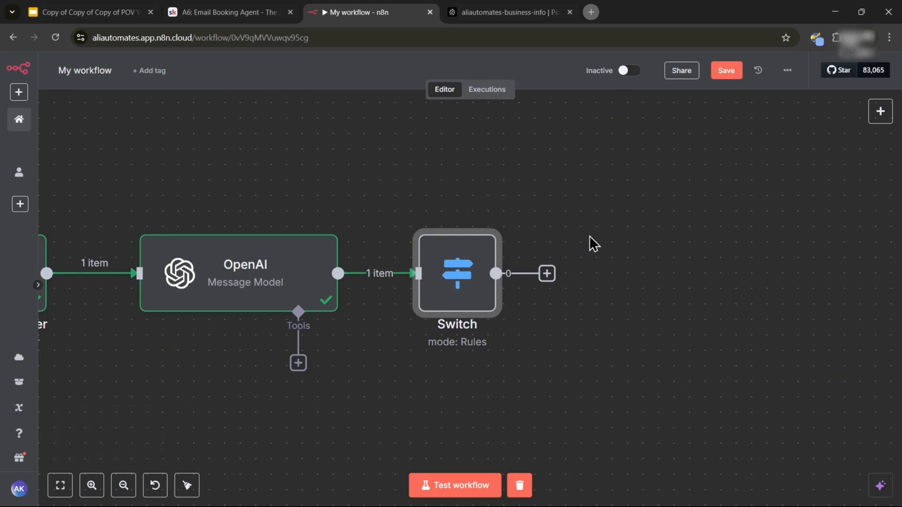
scroll(548, 229, "down", 3)
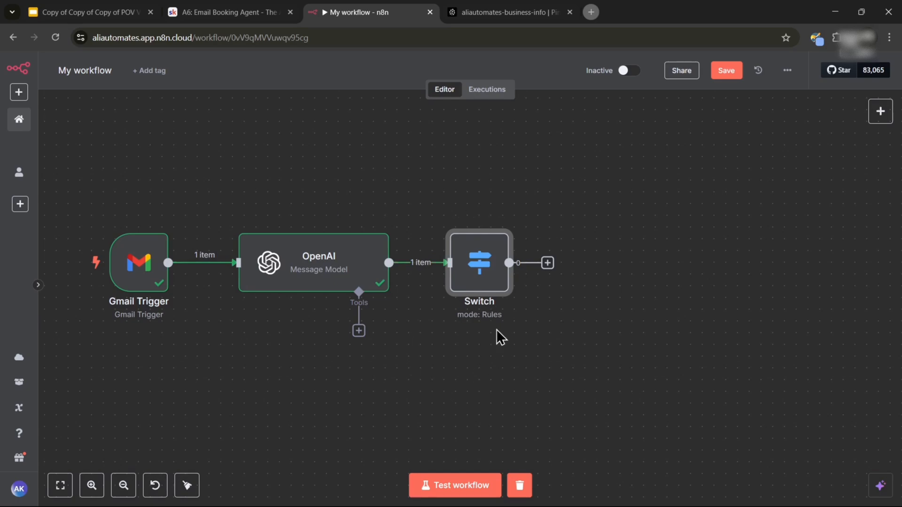
left_click_drag(450, 391, 520, 390)
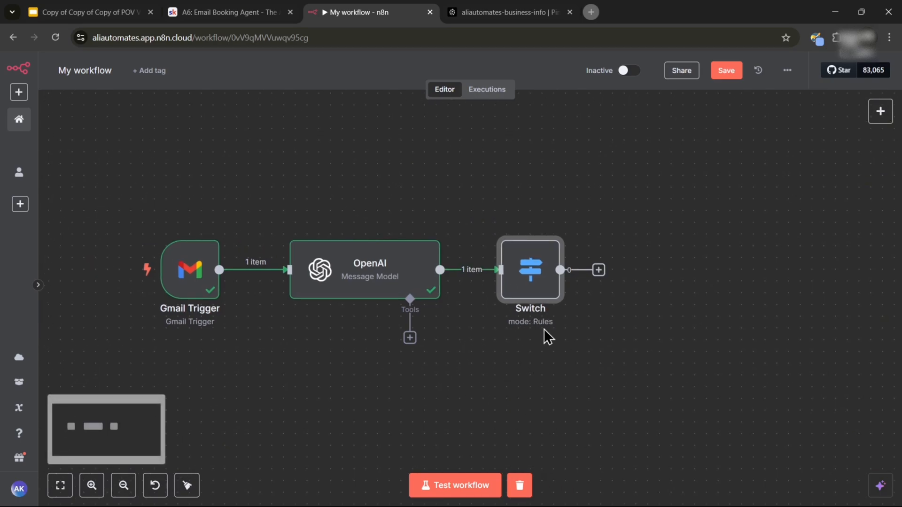
scroll(584, 326, "up", 3)
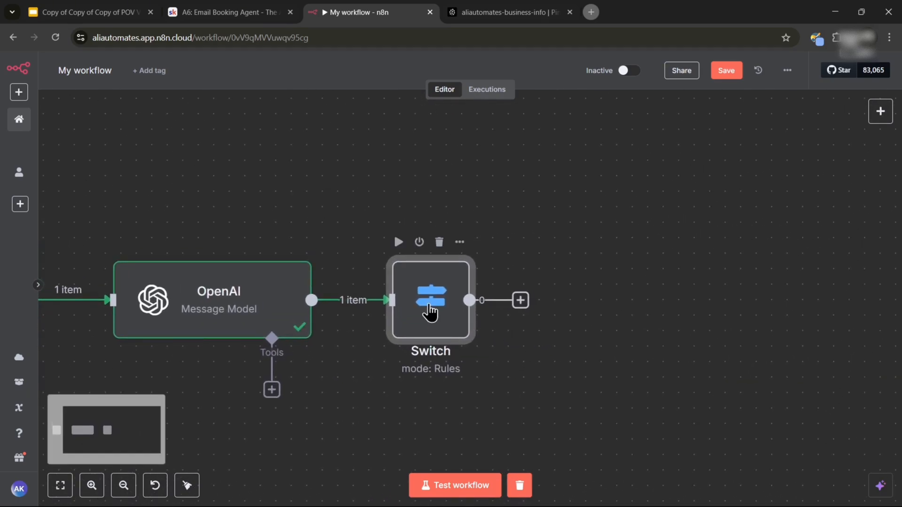
Open the Switch node's parameters and add a second routing rule
double_click(443, 309)
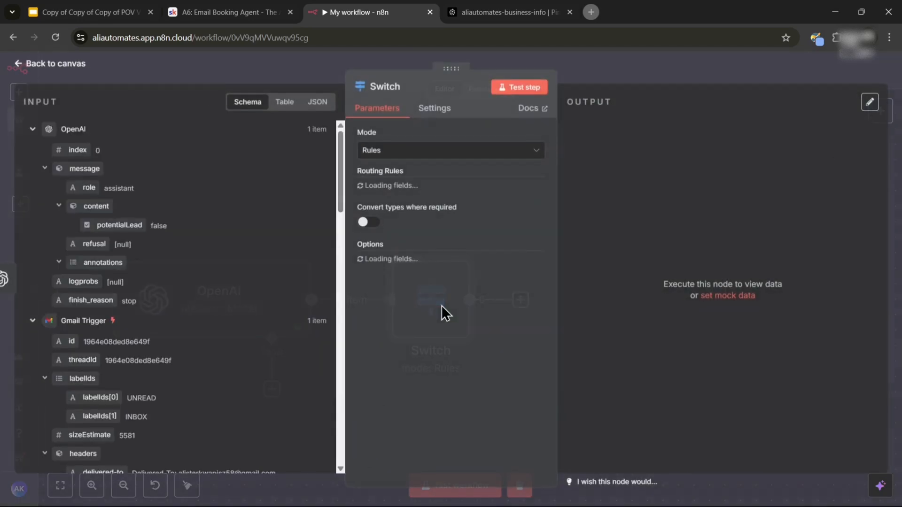
left_click(410, 199)
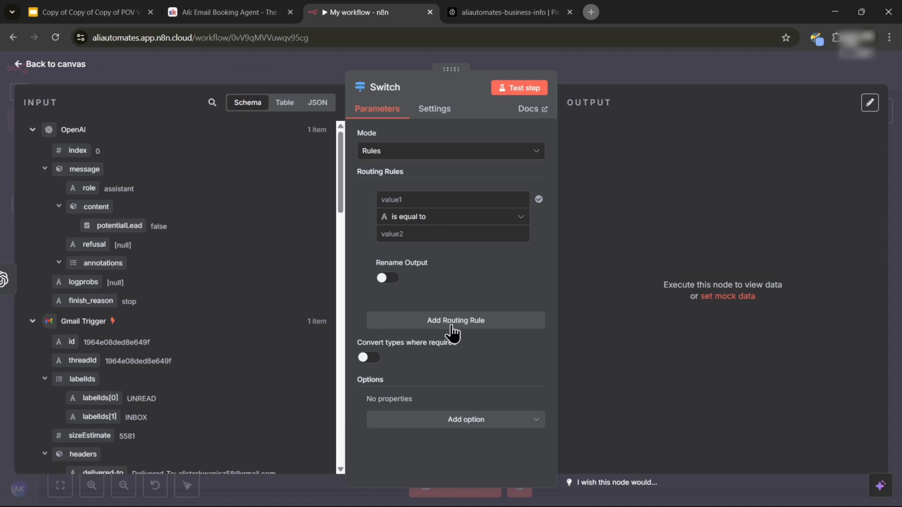
left_click(475, 324)
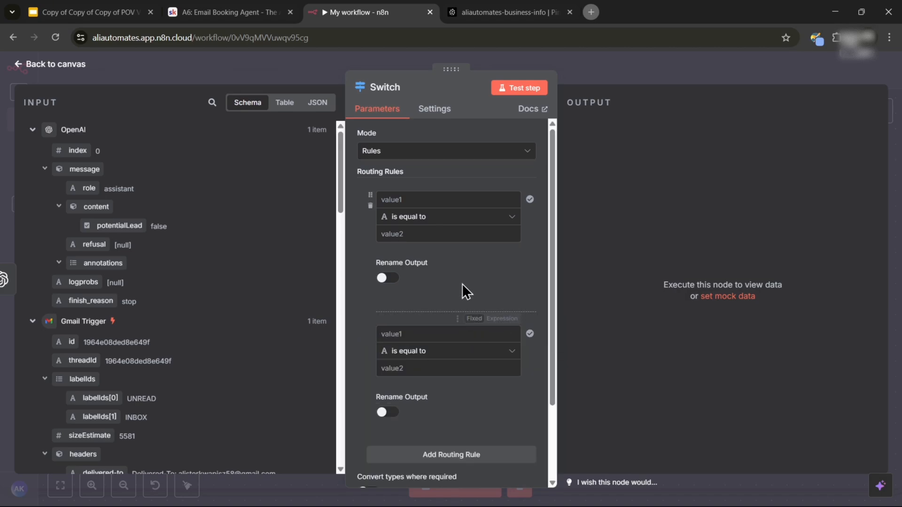
left_click(425, 162)
left_click(426, 162)
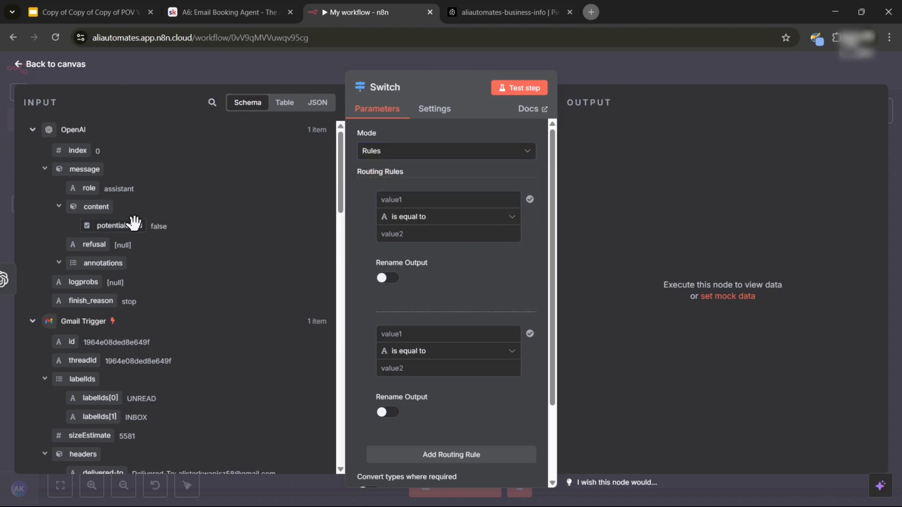
Set the first routing rule to check that the OpenAI output's potentialLead is false, using the Boolean comparison
left_click_drag(136, 226, 405, 201)
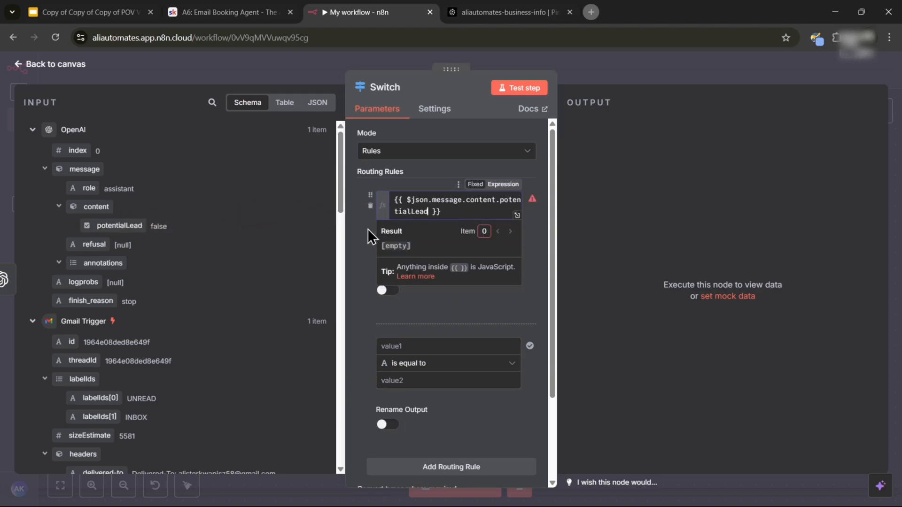
left_click(501, 235)
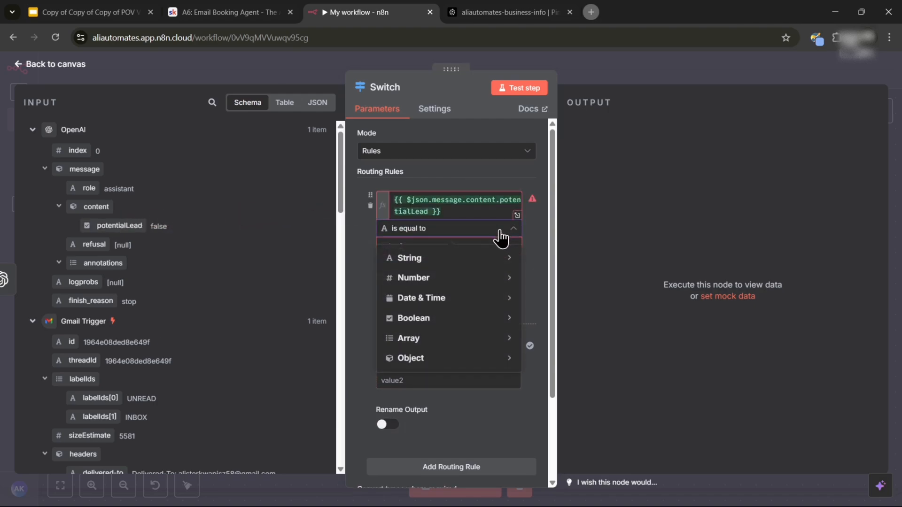
mouse_move(467, 322)
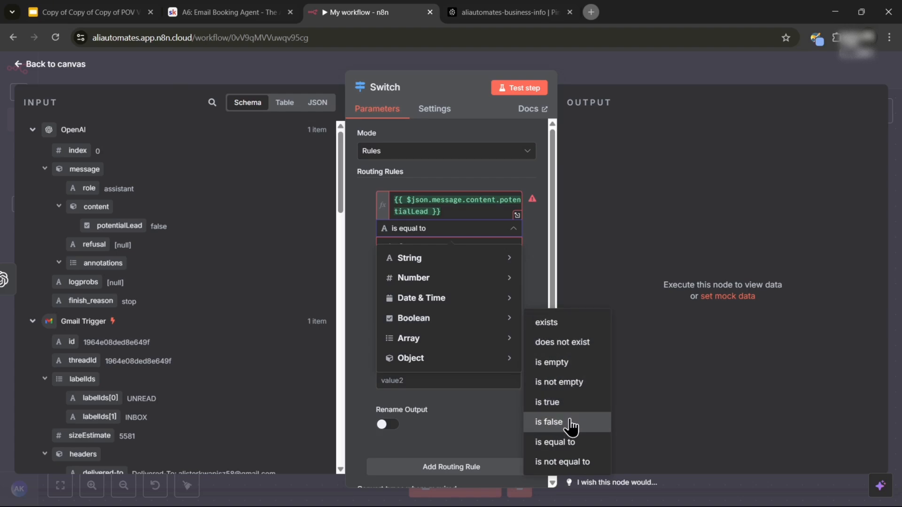
left_click(550, 422)
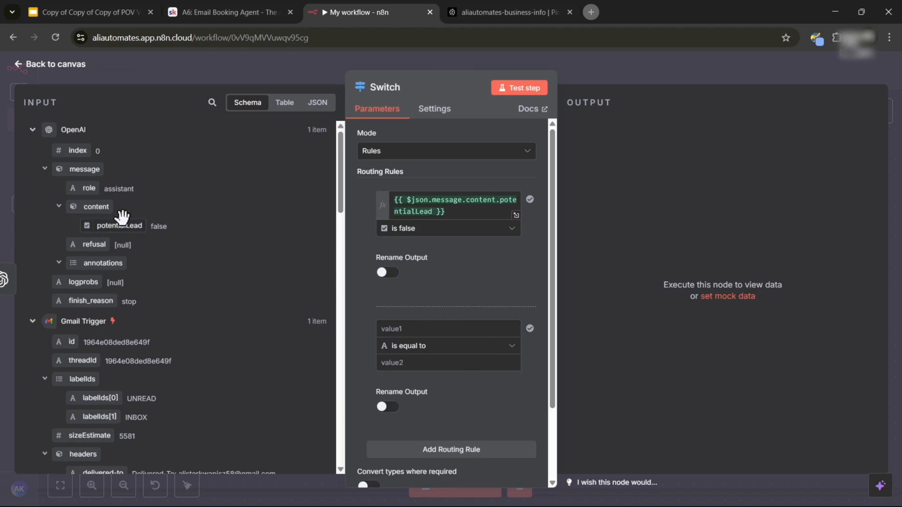
Set the second routing rule to check that potentialLead is true as a Boolean, and return to the canvas
left_click_drag(122, 217, 395, 329)
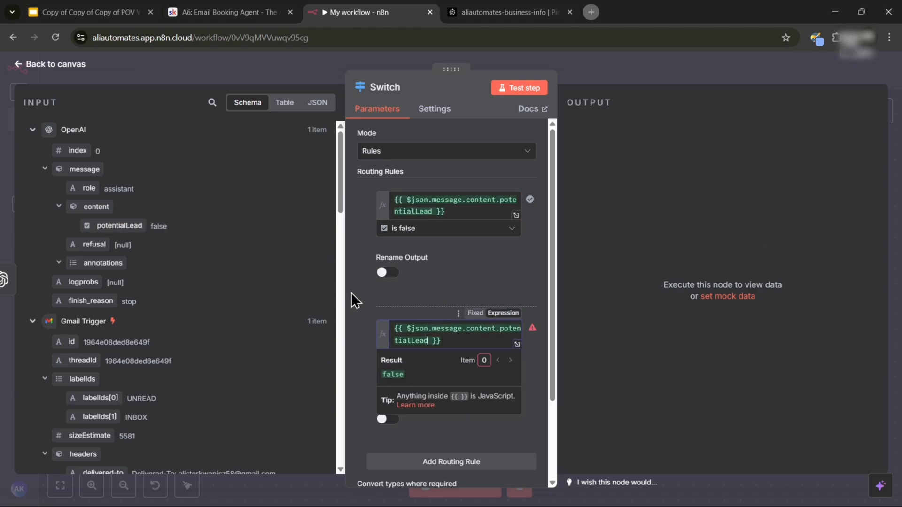
left_click(355, 290)
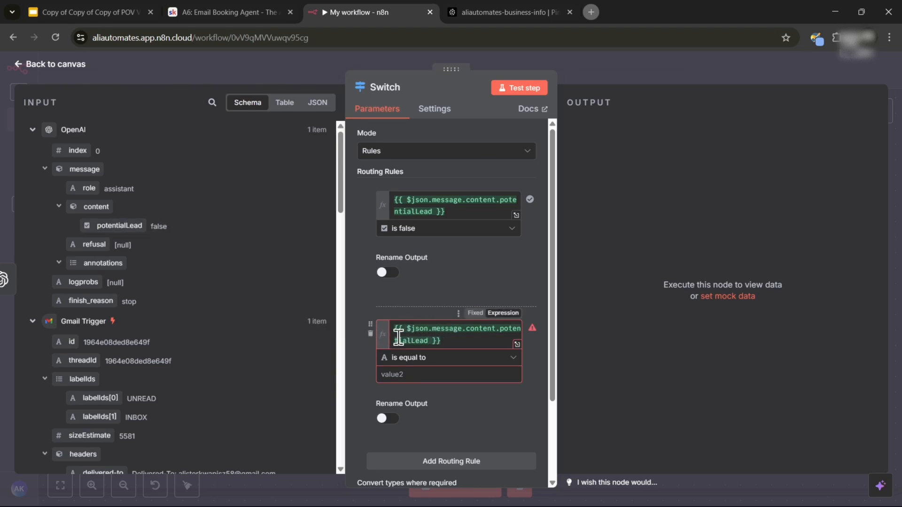
scroll(398, 336, "down", 1)
left_click(399, 299)
mouse_move(497, 393)
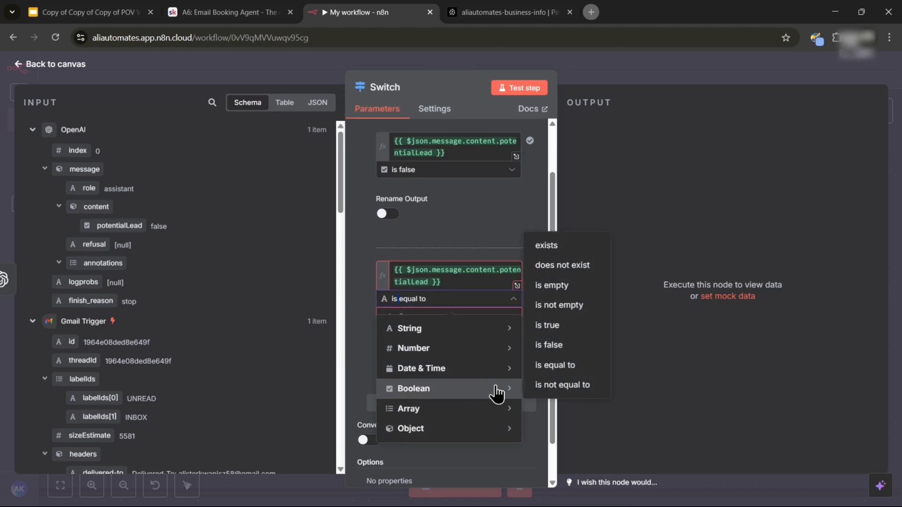
left_click(562, 326)
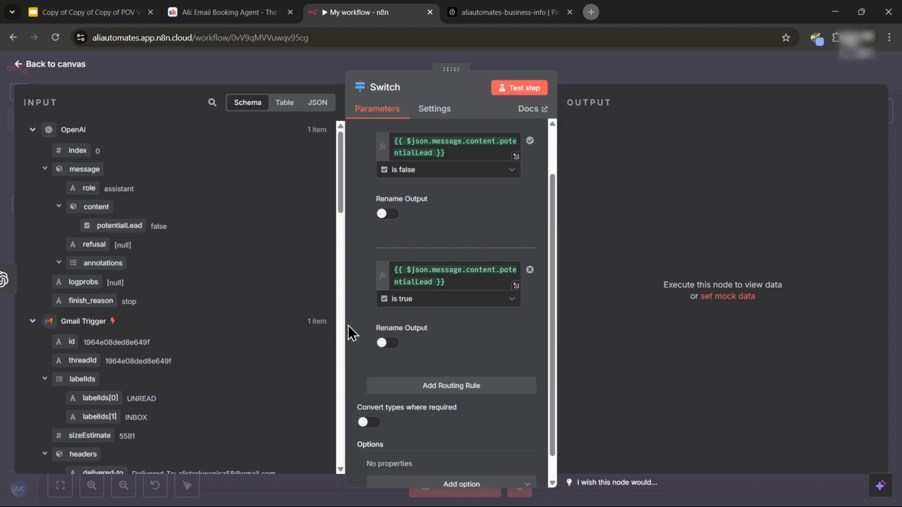
scroll(356, 320, "up", 1)
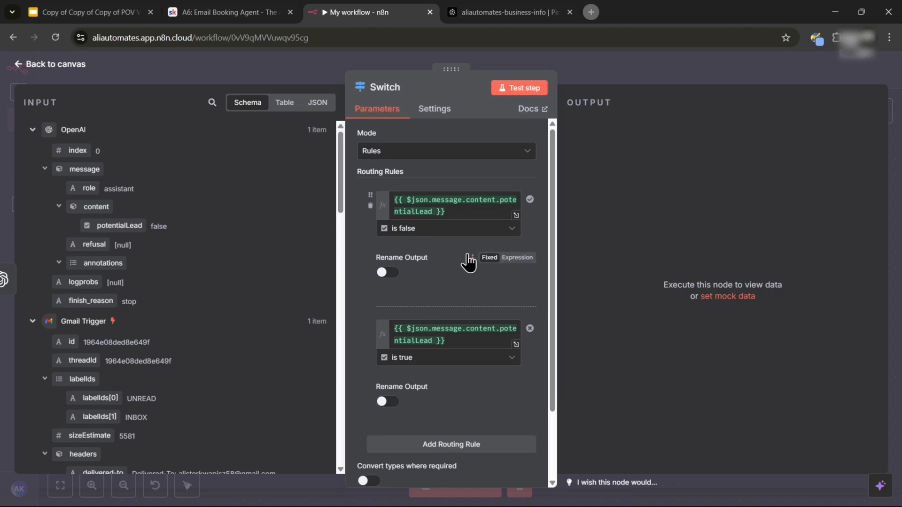
left_click(60, 67)
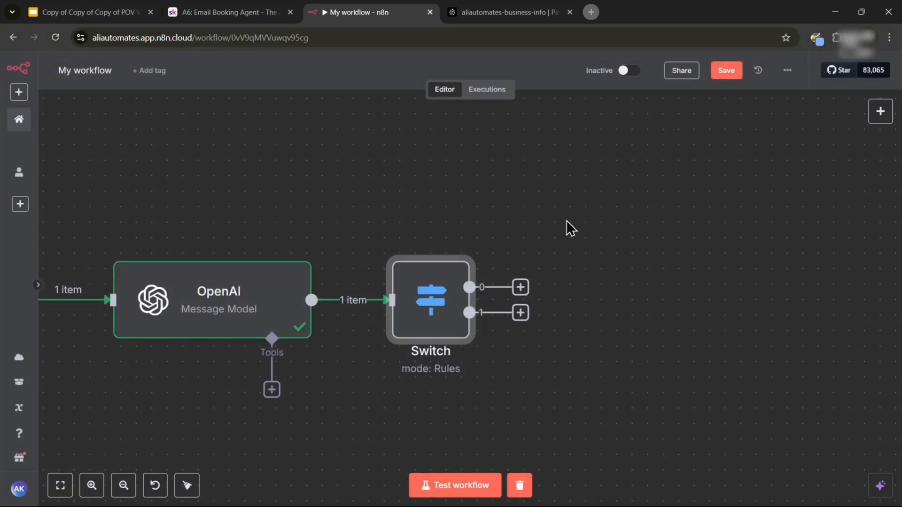
Add a Gmail node with the "Mark a message as read" action to the Switch's output 0 and return to the canvas
scroll(566, 228, "down", 5)
scroll(521, 286, "up", 2)
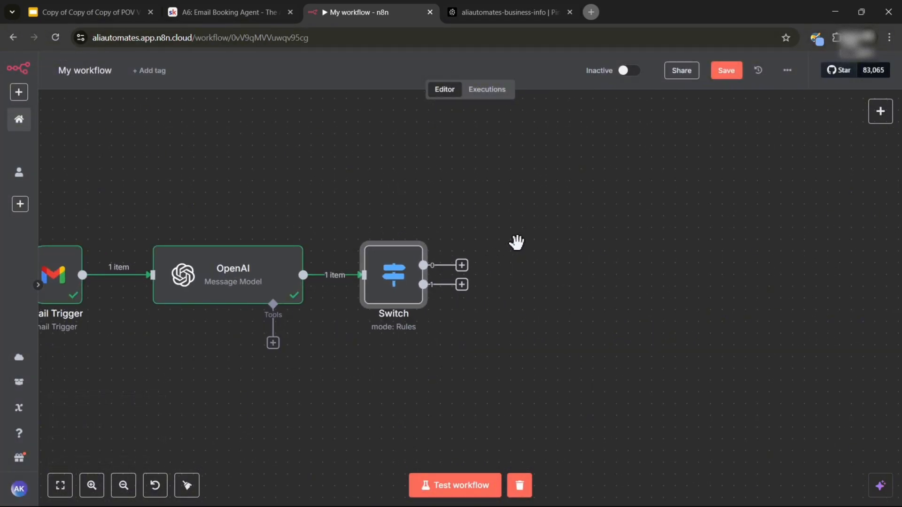
left_click_drag(518, 241, 572, 302)
scroll(550, 303, "down", 1)
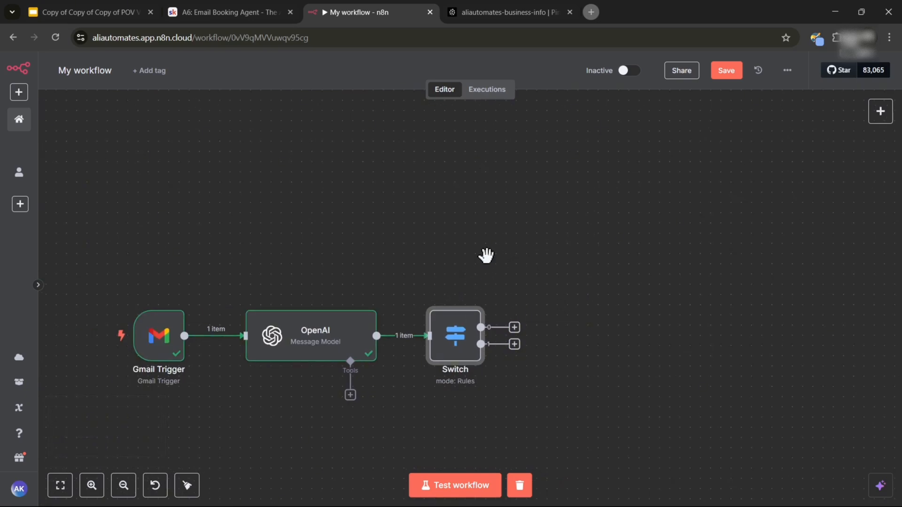
left_click_drag(496, 299, 526, 283)
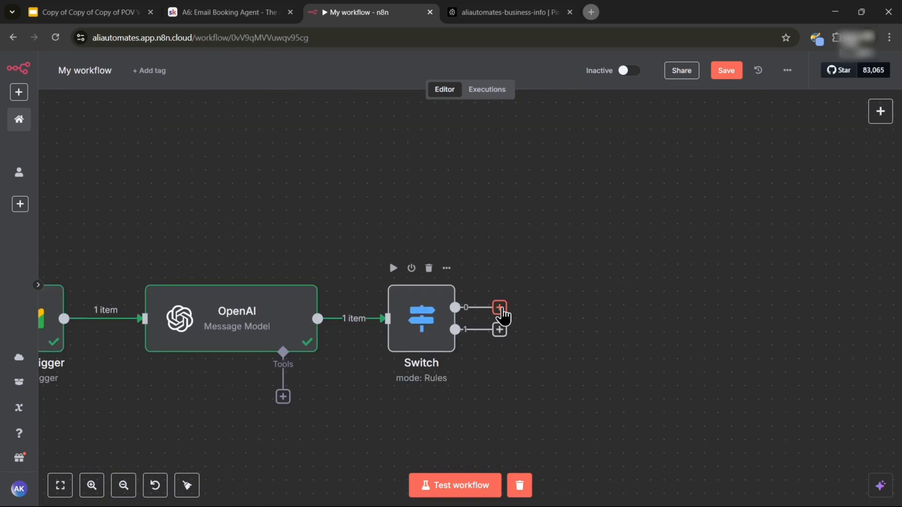
left_click(500, 308)
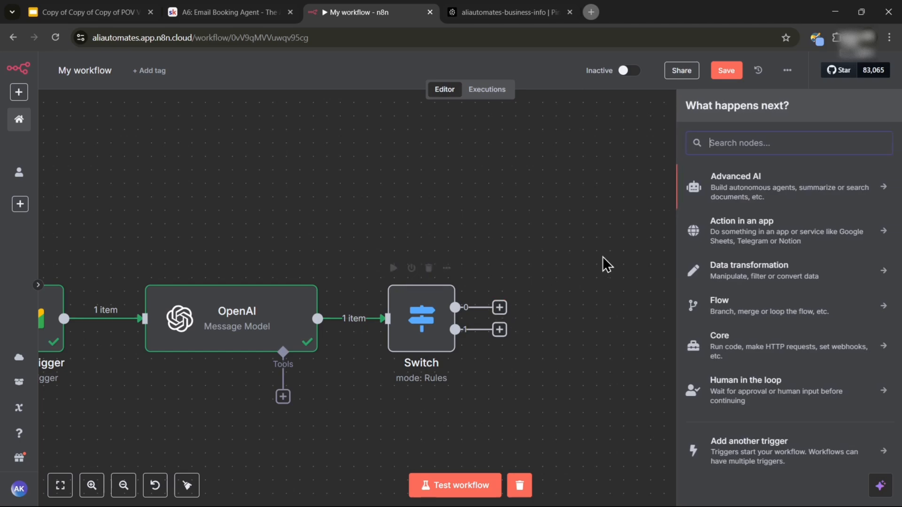
type("gmail")
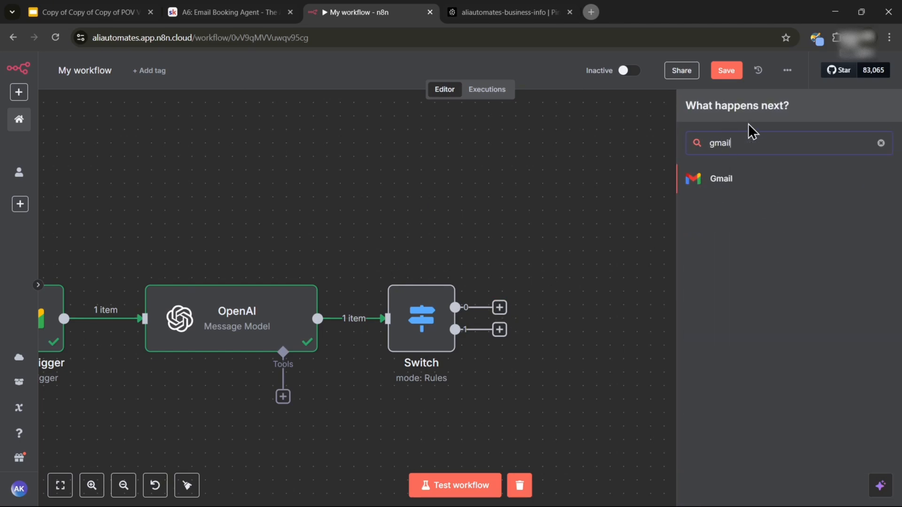
left_click(728, 187)
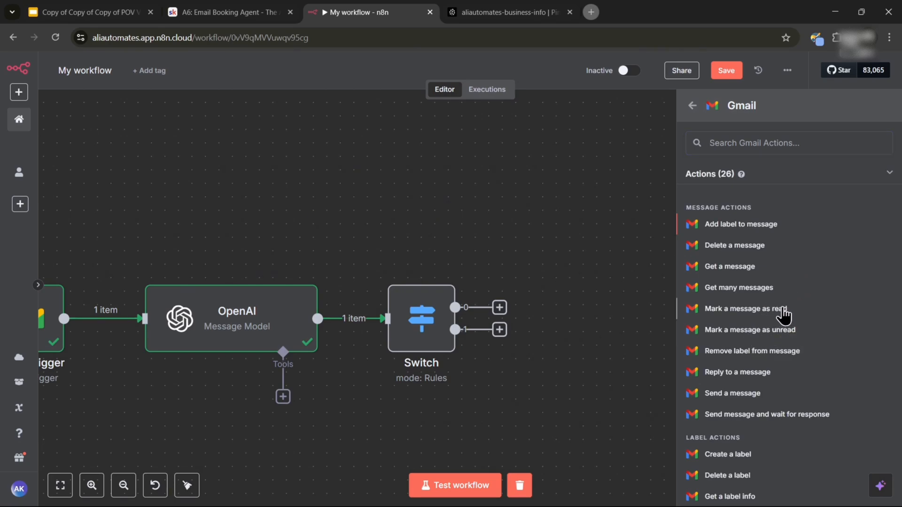
left_click(784, 315)
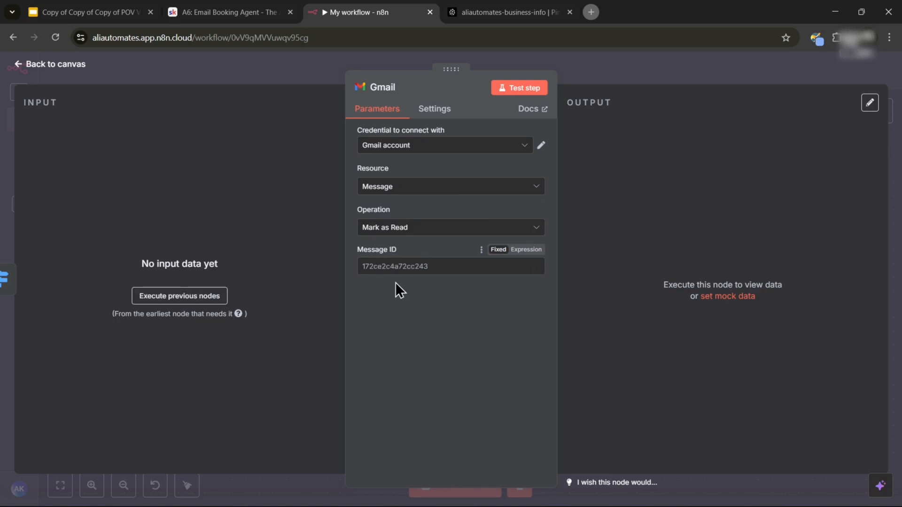
key("Escape")
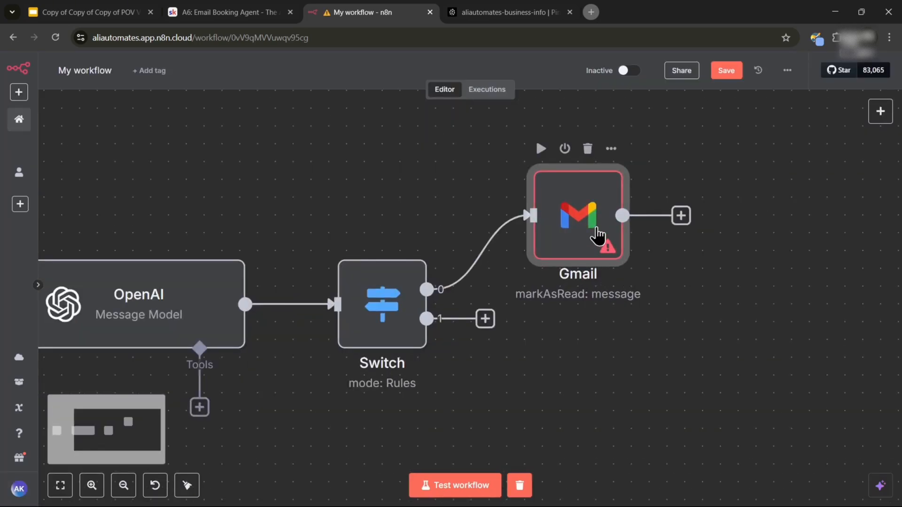
double_click(598, 235)
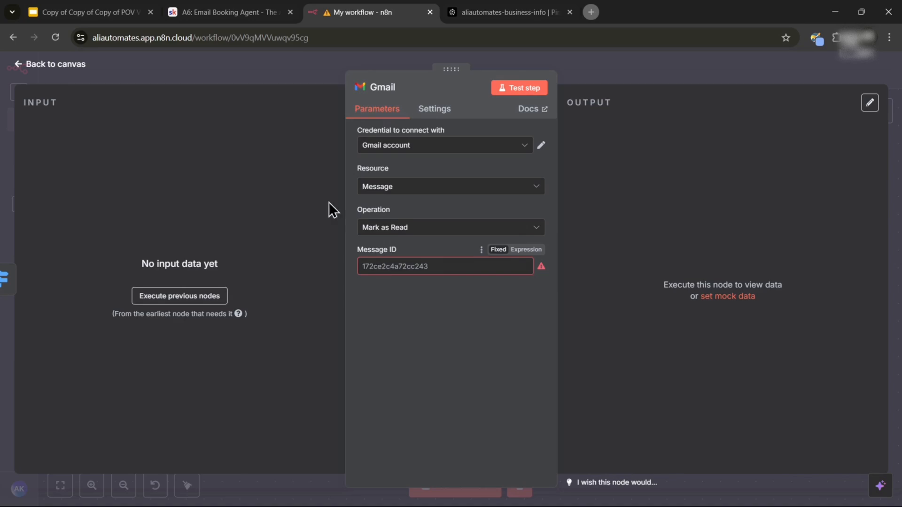
left_click(71, 64)
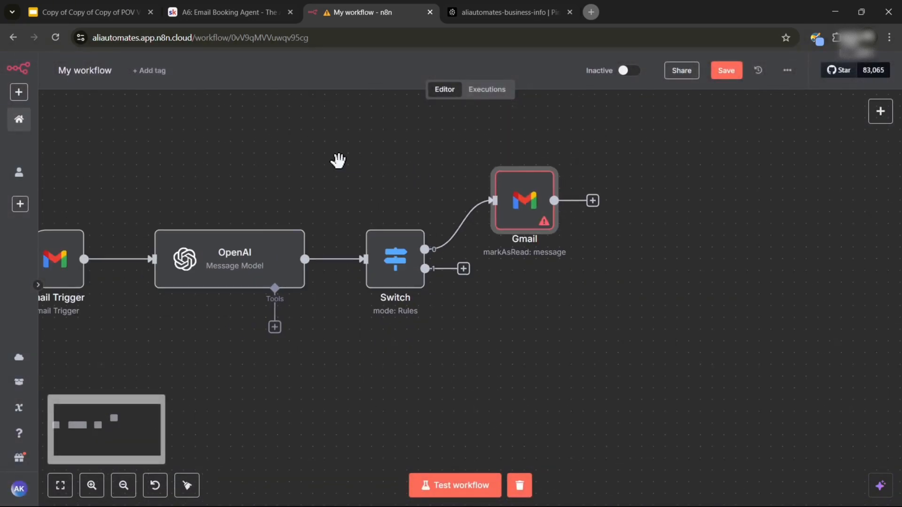
Remove the connection between the Switch and the Gmail mark-as-read node, and run a test of the workflow
left_click_drag(338, 161, 516, 161)
mouse_move(247, 297)
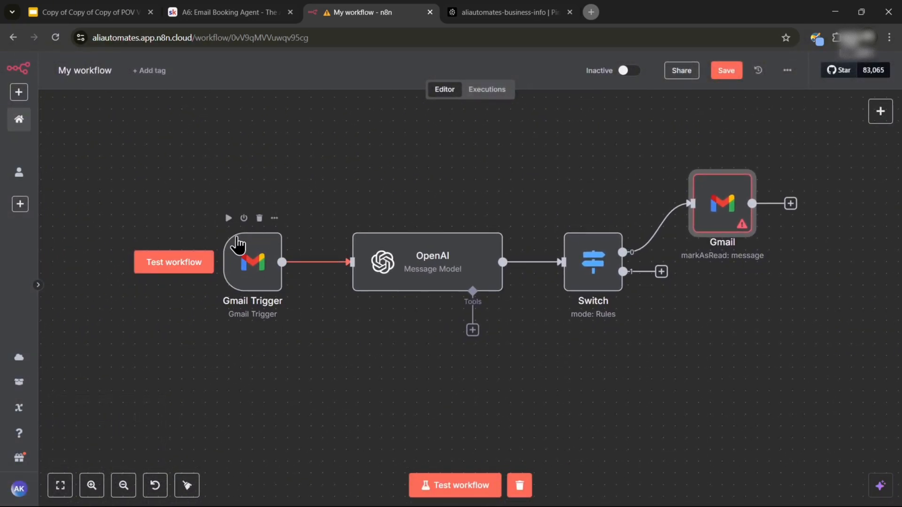
left_click_drag(785, 289, 611, 321)
scroll(619, 254, "up", 2)
left_click_drag(636, 278, 604, 291)
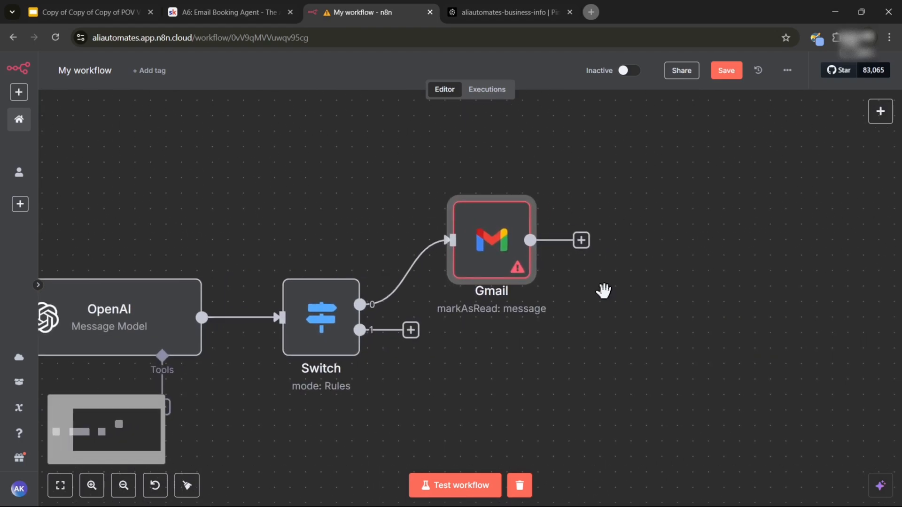
scroll(268, 179, "down", 1)
left_click_drag(263, 172, 444, 169)
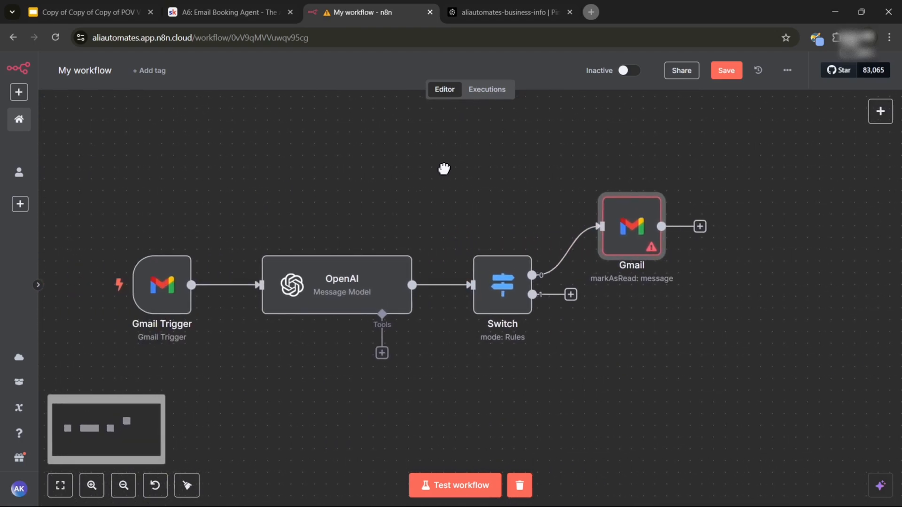
left_click(579, 252)
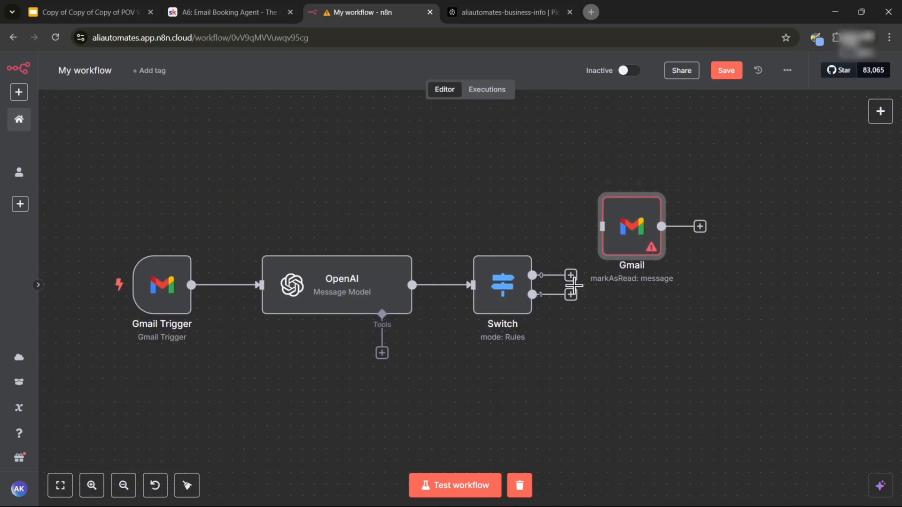
left_click(463, 487)
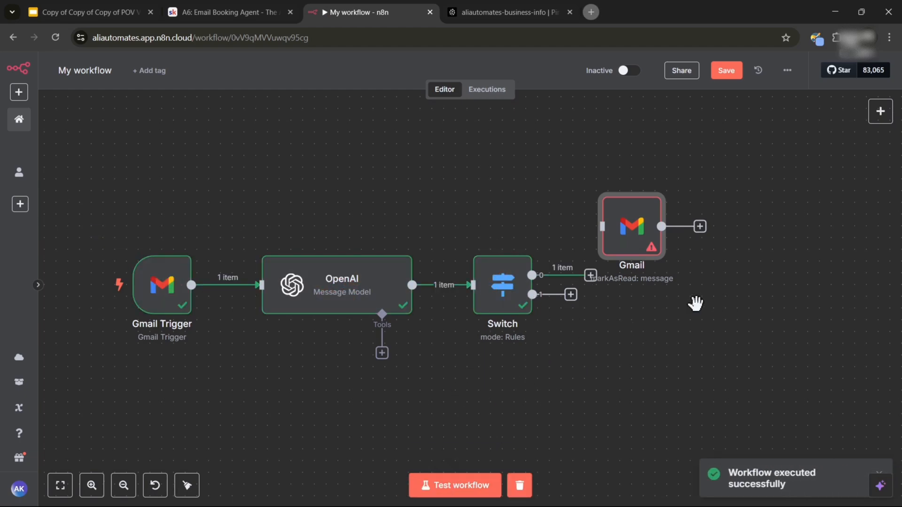
Reconnect the Switch's output 0 to the Gmail mark-as-read node
left_click_drag(696, 304, 638, 330)
scroll(583, 311, "up", 2)
left_click_drag(437, 298, 529, 233)
Set the Gmail mark-as-read node's Message ID to the Gmail Trigger's threadId and check the resolved value
double_click(590, 240)
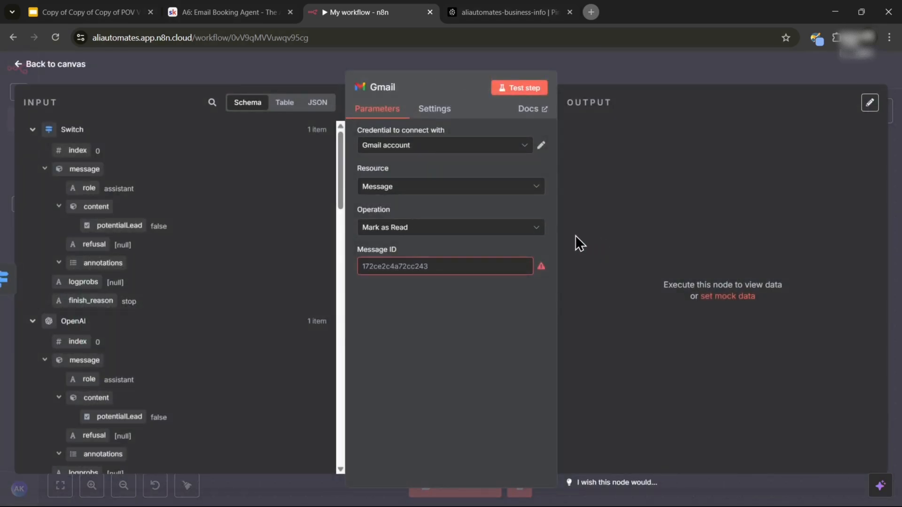
scroll(189, 283, "down", 8)
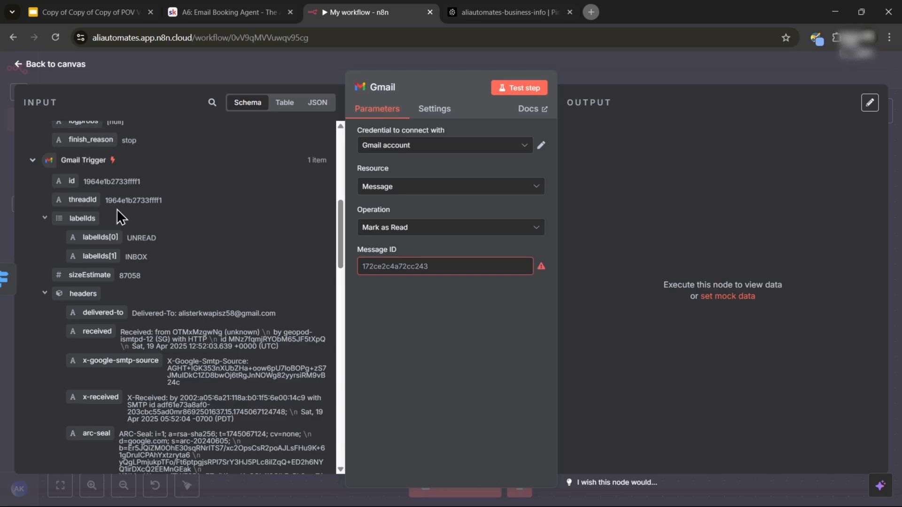
scroll(116, 210, "up", 2)
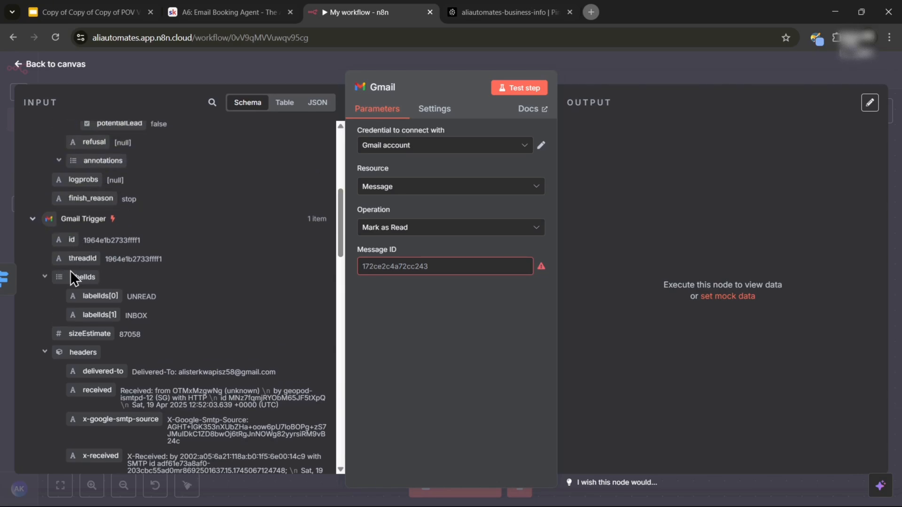
left_click_drag(78, 258, 365, 269)
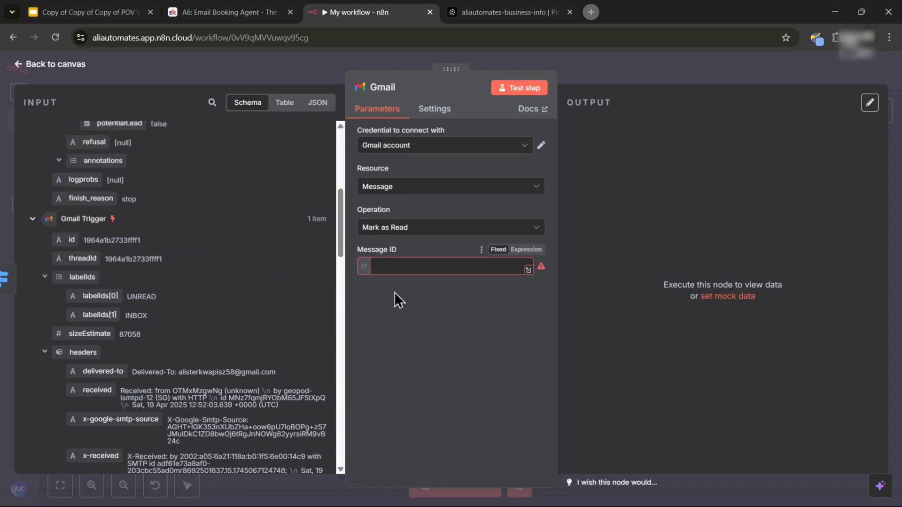
left_click(444, 385)
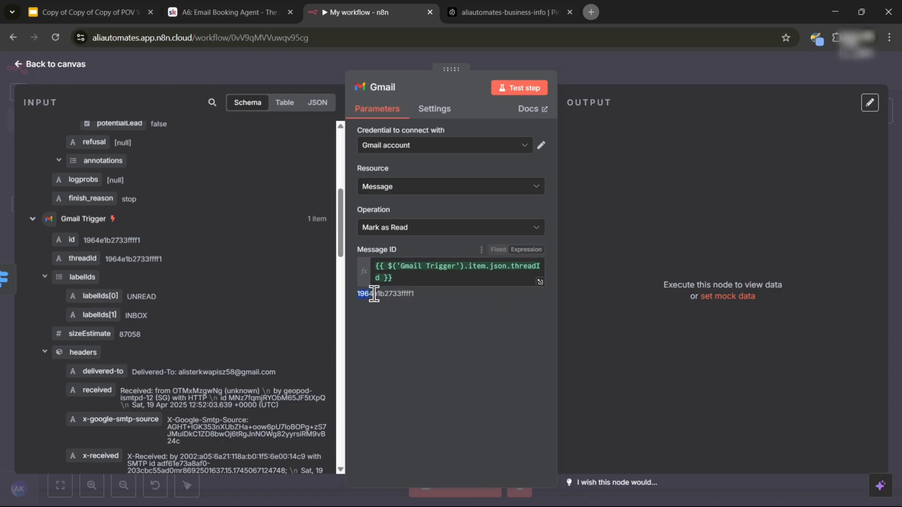
left_click_drag(374, 295, 441, 316)
left_click(441, 315)
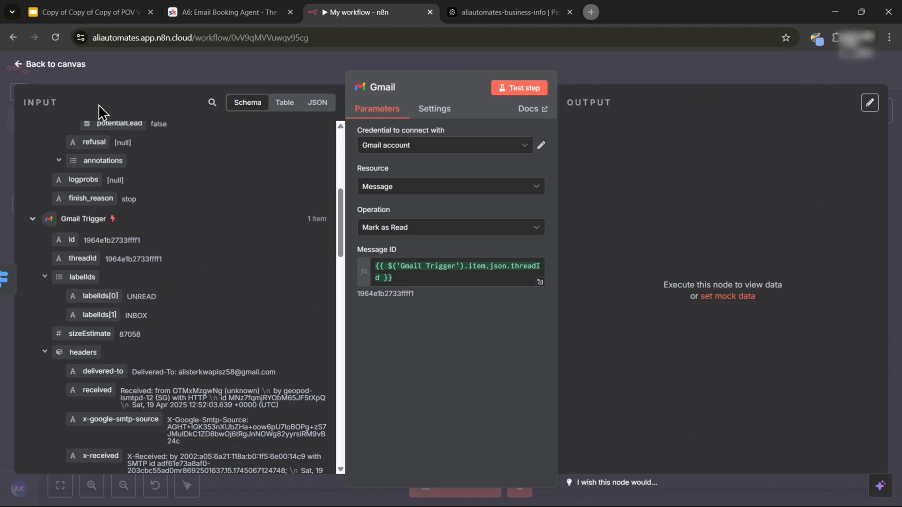
Return to the canvas from the Gmail mark-as-read node and save the workflow
left_click(78, 68)
scroll(621, 129, "down", 2)
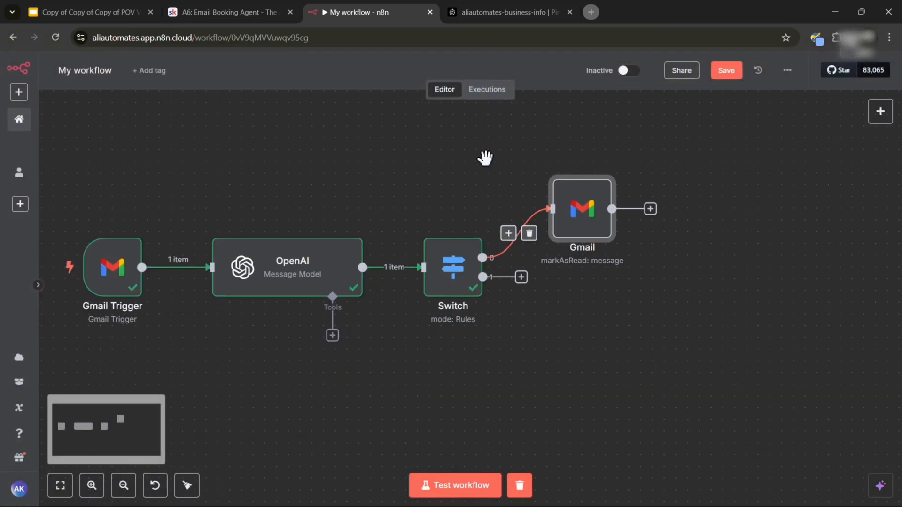
left_click_drag(485, 158, 577, 179)
left_click(724, 73)
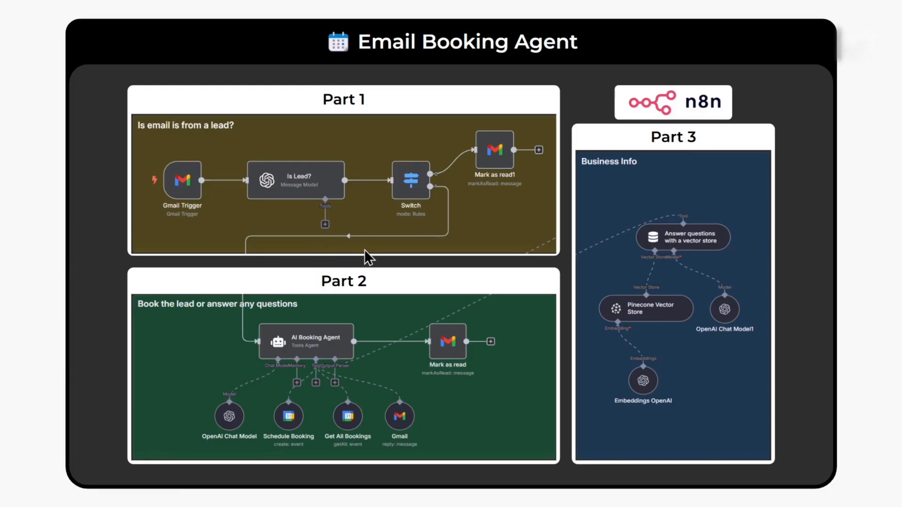
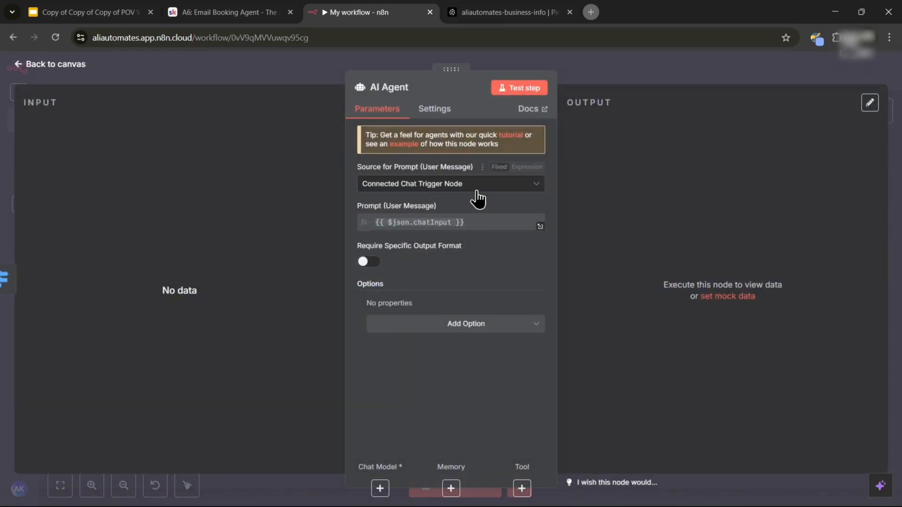
Set the AI Agent's prompt source to Define below and copy the "AI Booking Agent Prompt - User" text from the Skool lesson page
left_click(475, 187)
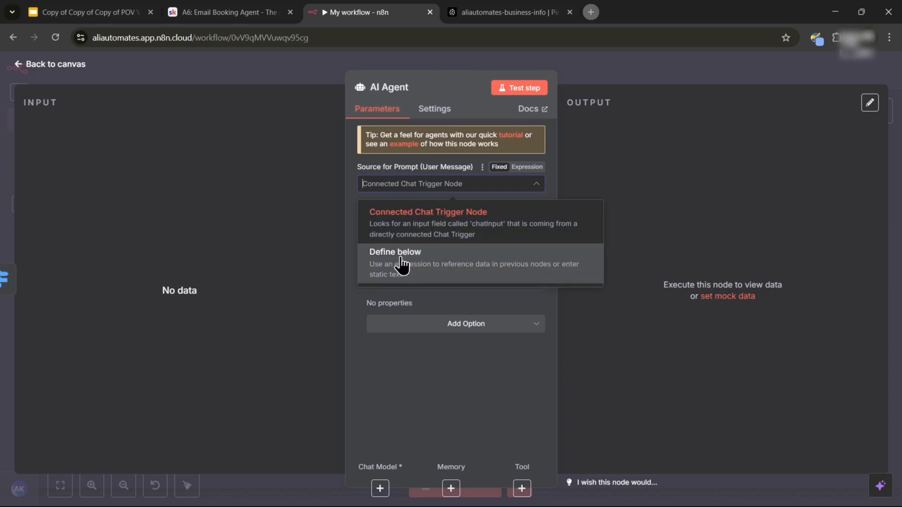
left_click(433, 268)
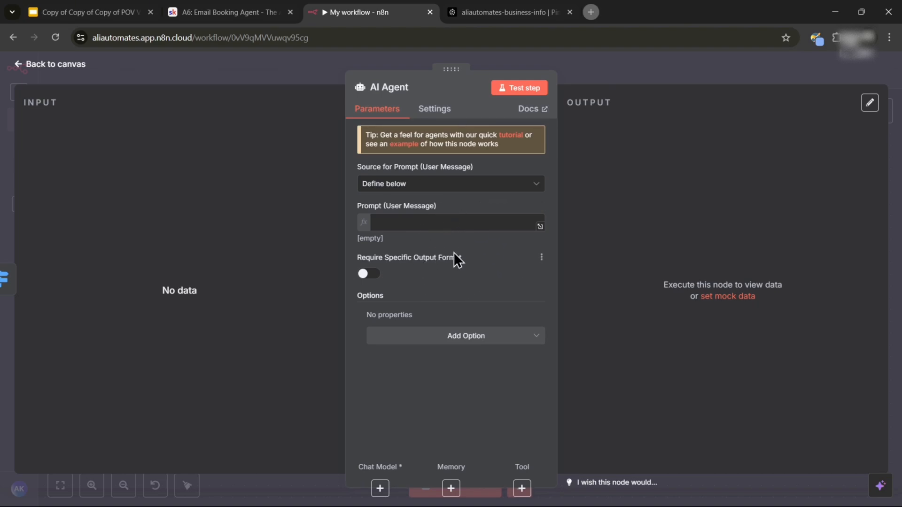
left_click(242, 10)
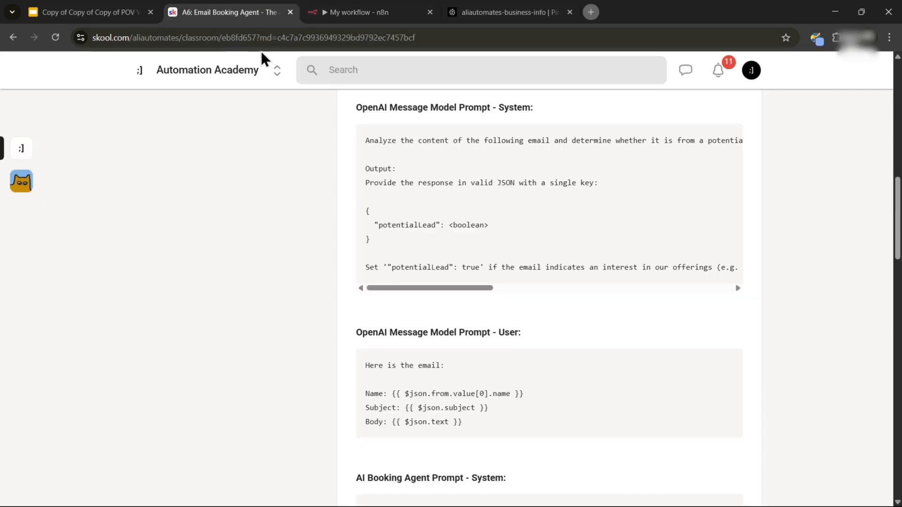
scroll(491, 262, "down", 20)
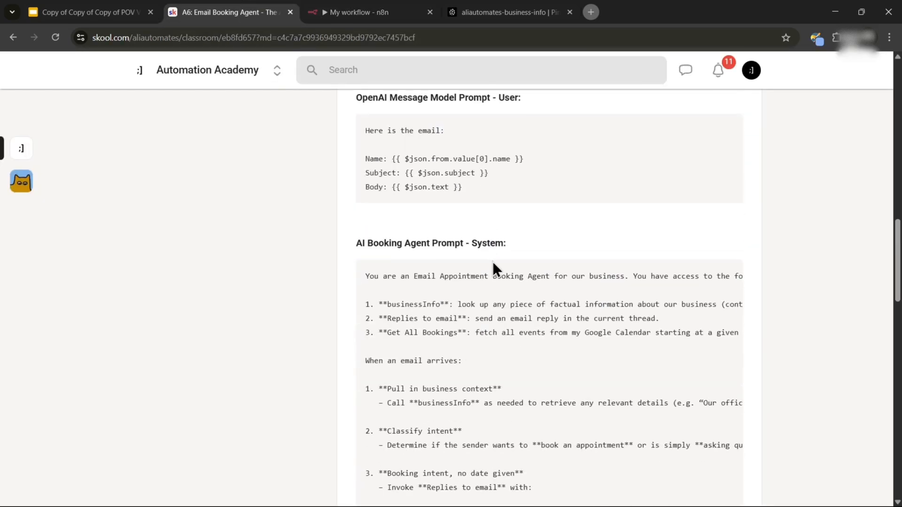
scroll(492, 264, "down", 9)
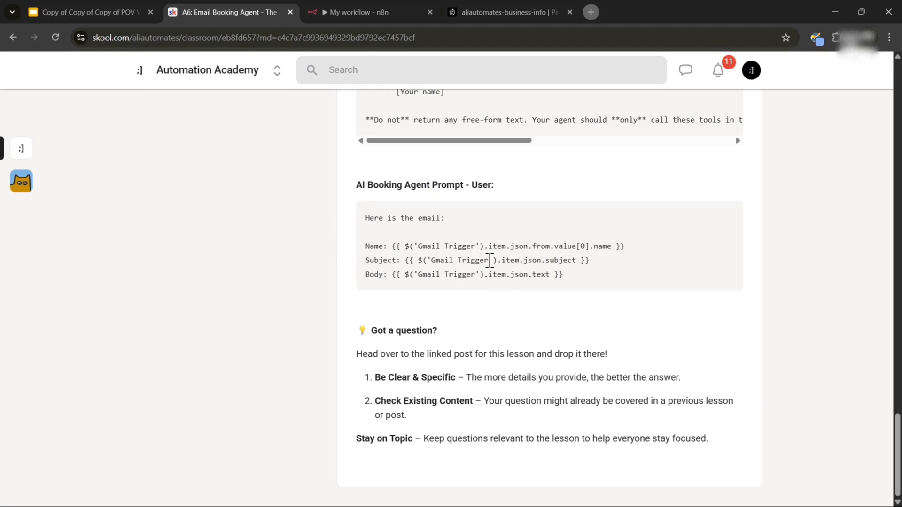
scroll(489, 260, "up", 20)
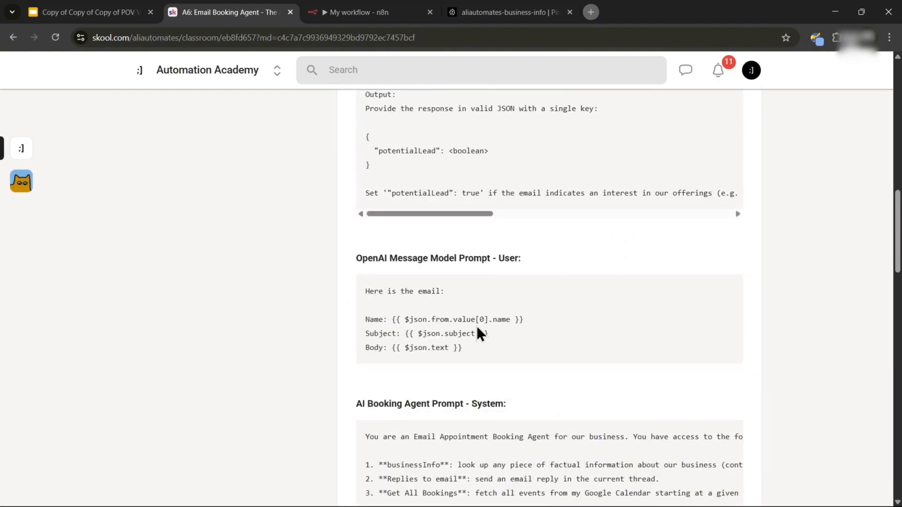
scroll(448, 315, "down", 20)
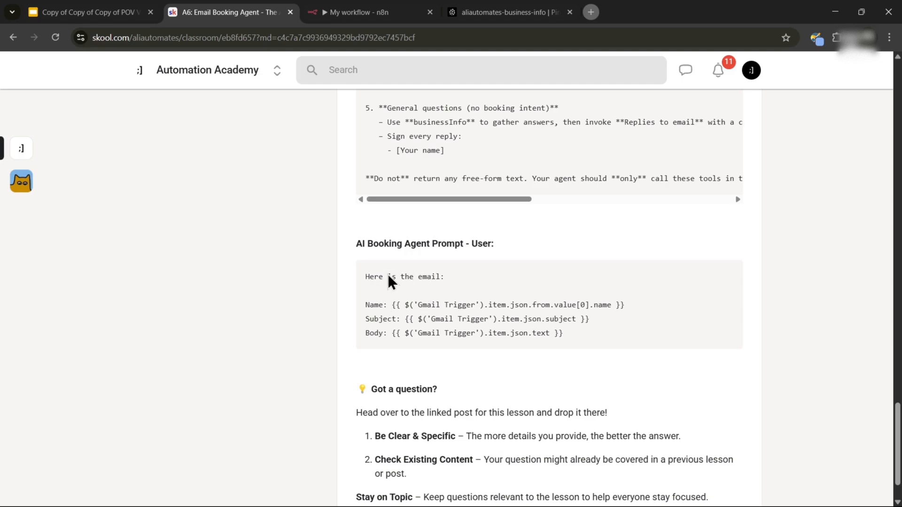
left_click_drag(370, 287, 580, 335)
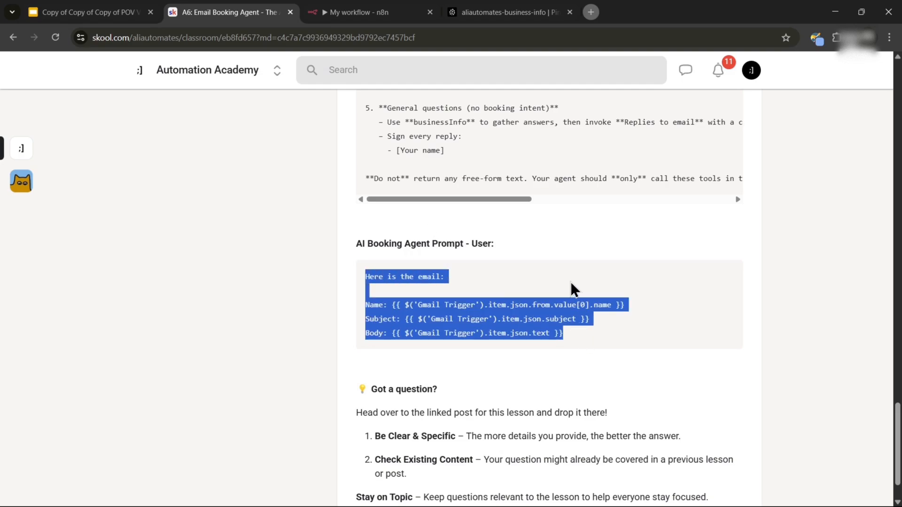
left_click(440, 195)
Paste the copied email prompt, with the Gmail Trigger's name, subject and text expressions, as the AI Agent's user message
left_click(359, 12)
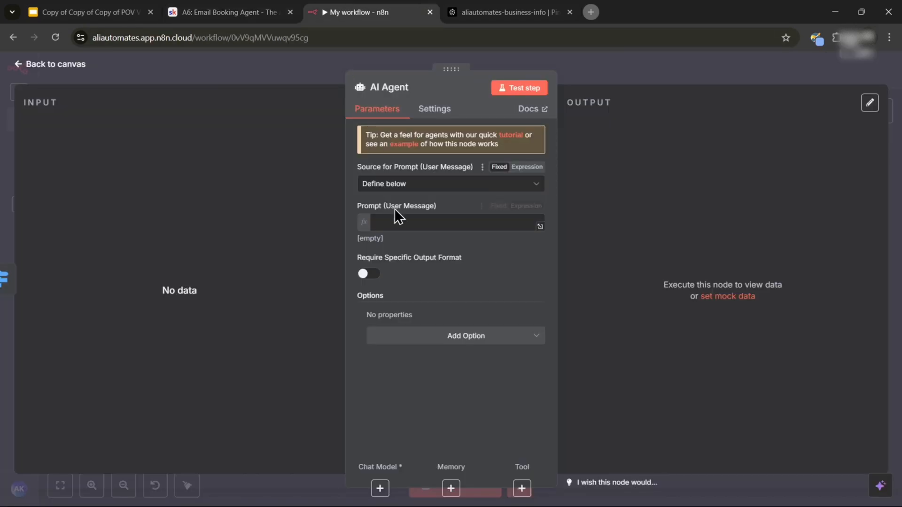
left_click(404, 223)
type("Here is the email:  Name: {{ $('Gmail Trigger').item.json.from.value[0].name }} Subject: {{ $('Gmail Trigger').item.json.subject }} Body: {{ $('Gmail Trigger').item.json.text }}")
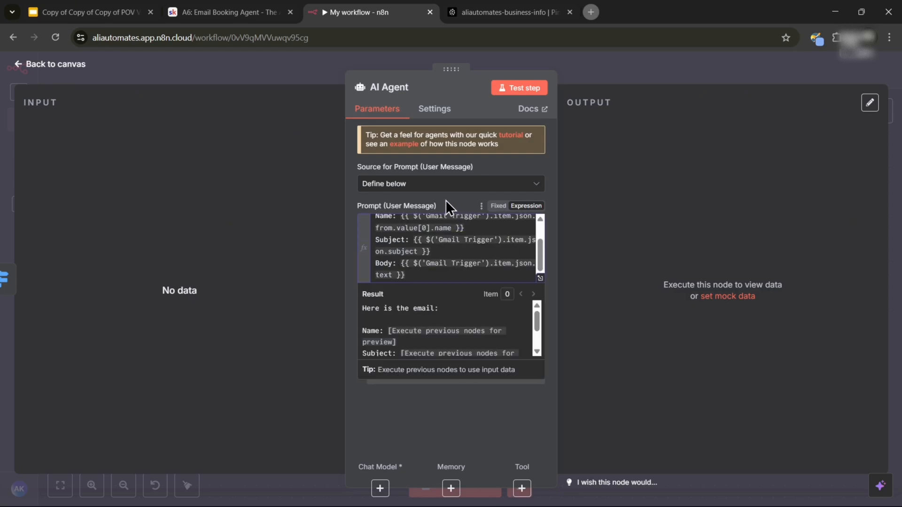
scroll(463, 249, "up", 3)
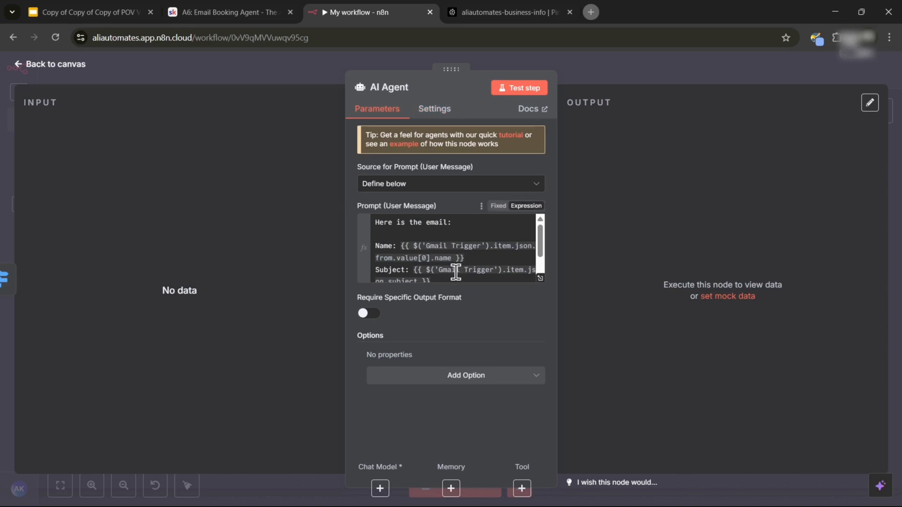
Add the System Message option to the AI Agent node
left_click(497, 388)
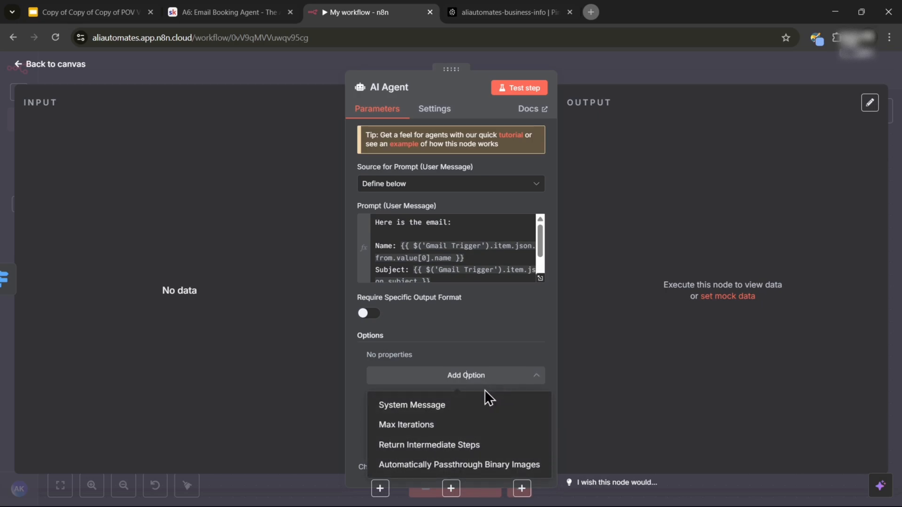
left_click(476, 407)
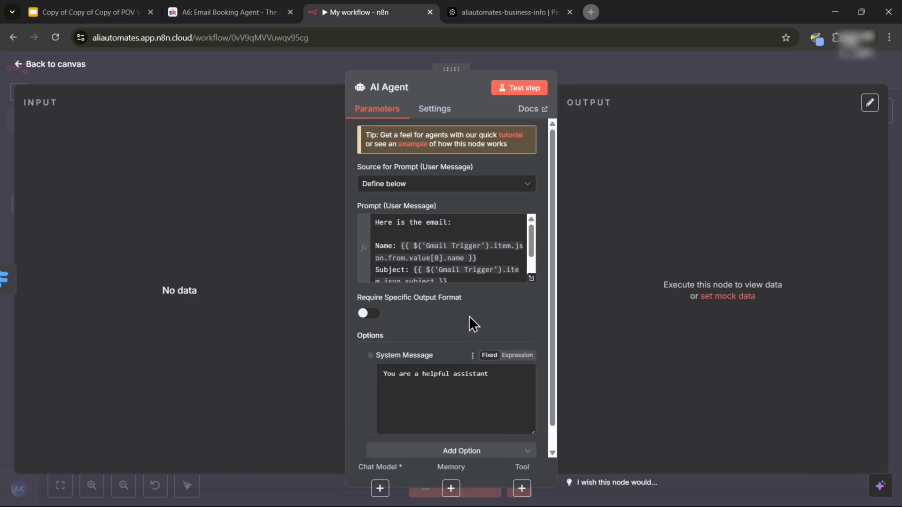
scroll(452, 357, "down", 1)
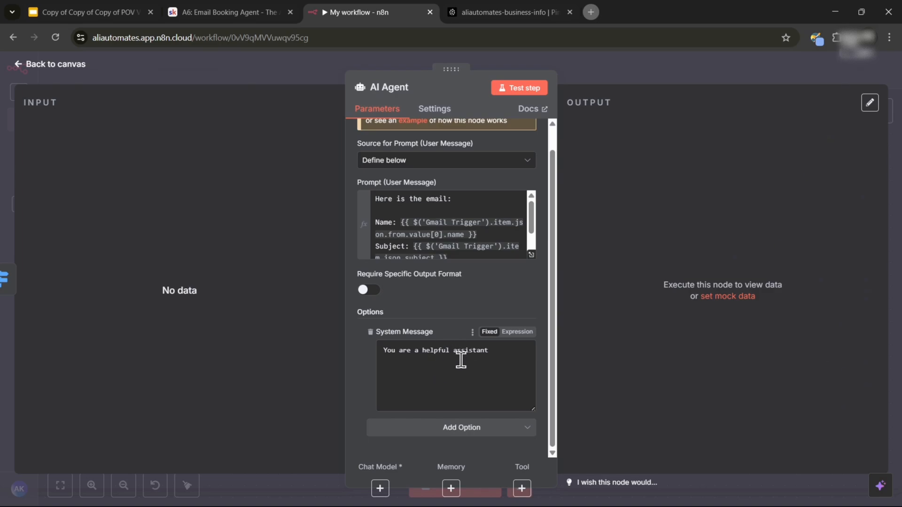
Replace the AI Agent's default system message with the full "AI Booking Agent Prompt - System" text copied from the Skool lesson page
left_click(278, 10)
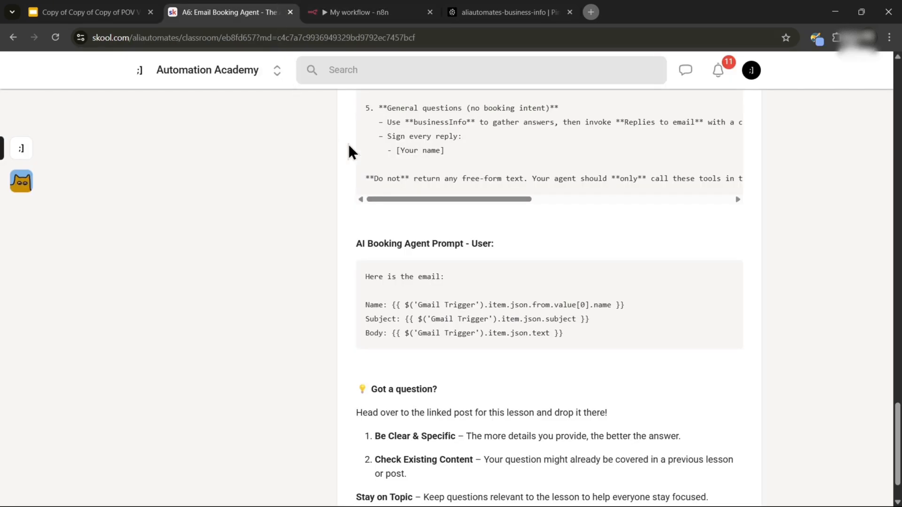
scroll(488, 303, "up", 15)
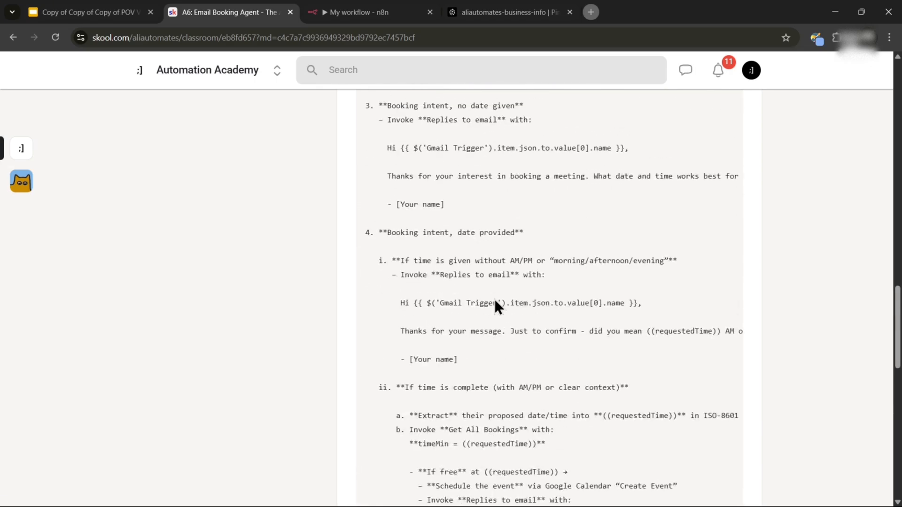
scroll(495, 303, "up", 3)
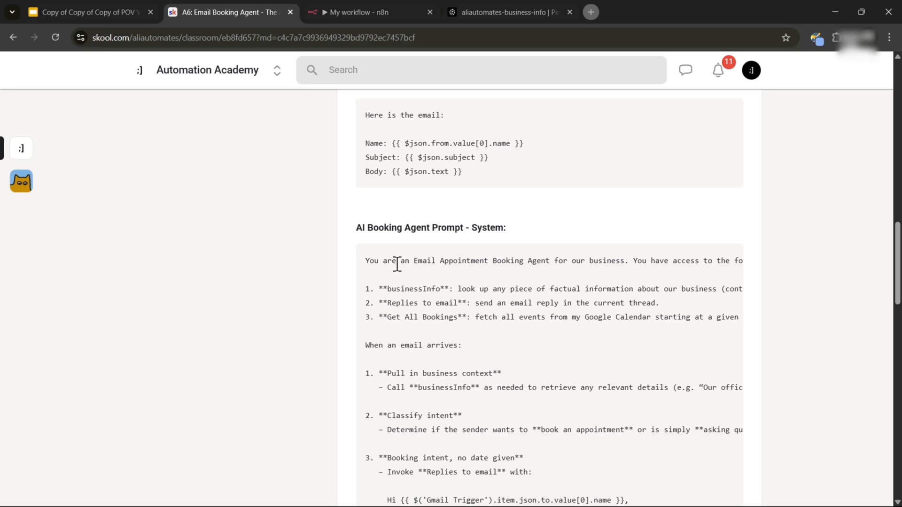
left_click_drag(365, 259, 753, 300)
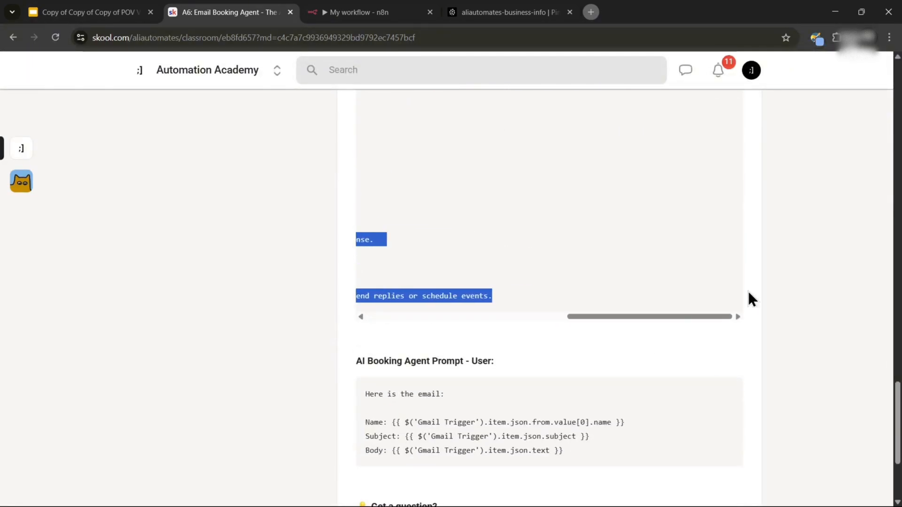
left_click(385, 12)
triple_click(422, 357)
key("ctrl+v")
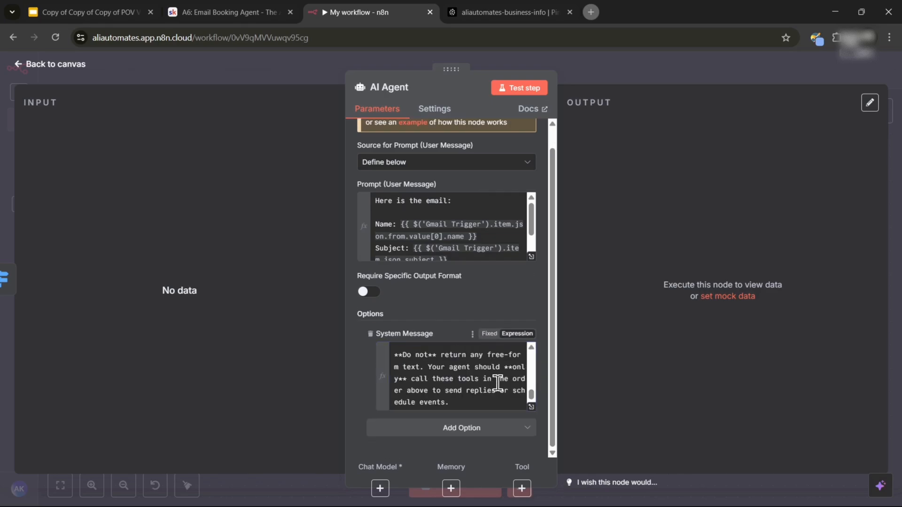
Open the system message in the expanded expression editor and review its tool list, booking rules and reply templates
left_click(531, 405)
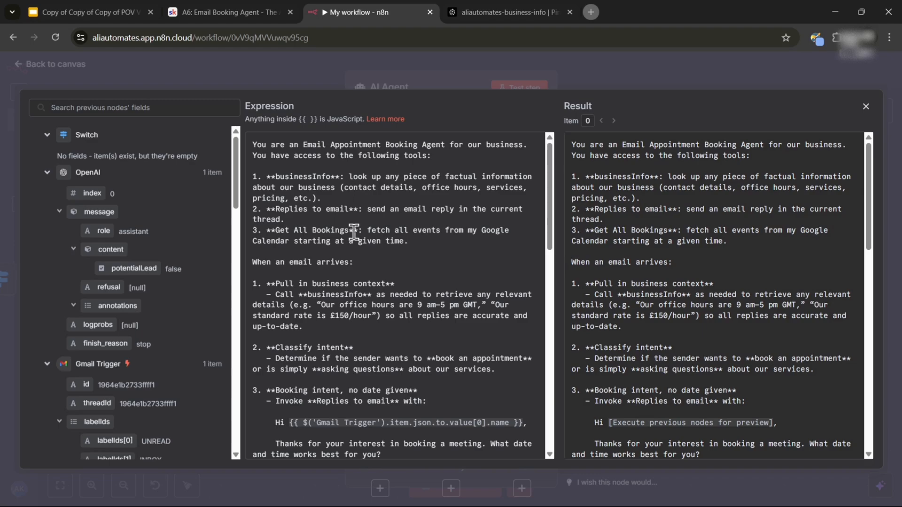
scroll(375, 231, "down", 3)
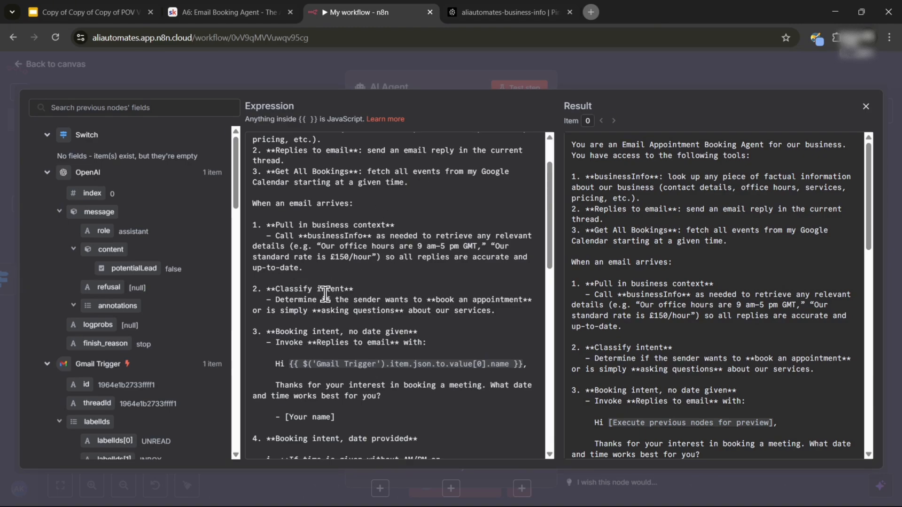
scroll(322, 300, "down", 2)
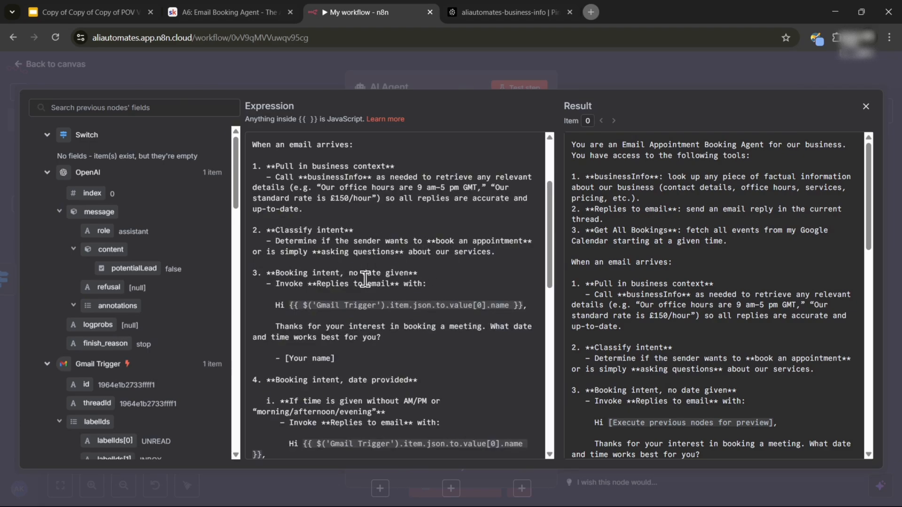
scroll(317, 282, "down", 3)
scroll(318, 282, "down", 2)
scroll(319, 289, "up", 5)
scroll(291, 373, "down", 2)
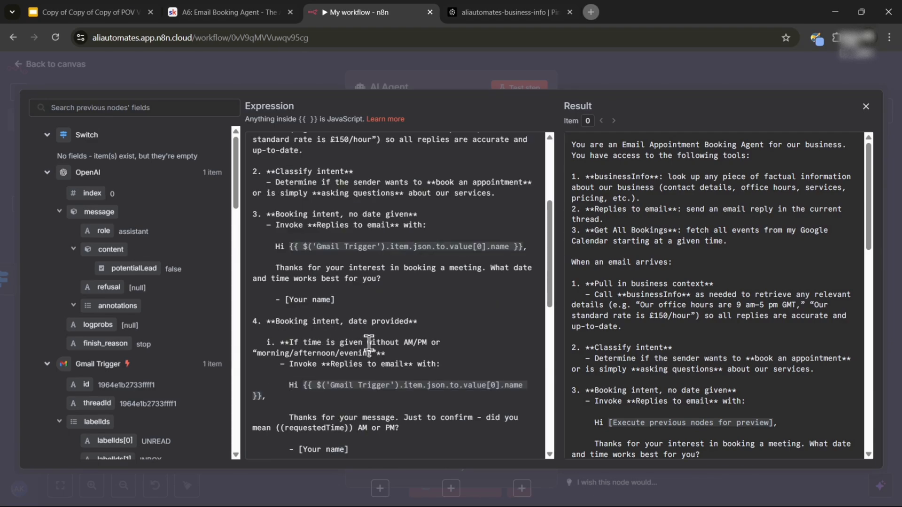
scroll(373, 325, "down", 2)
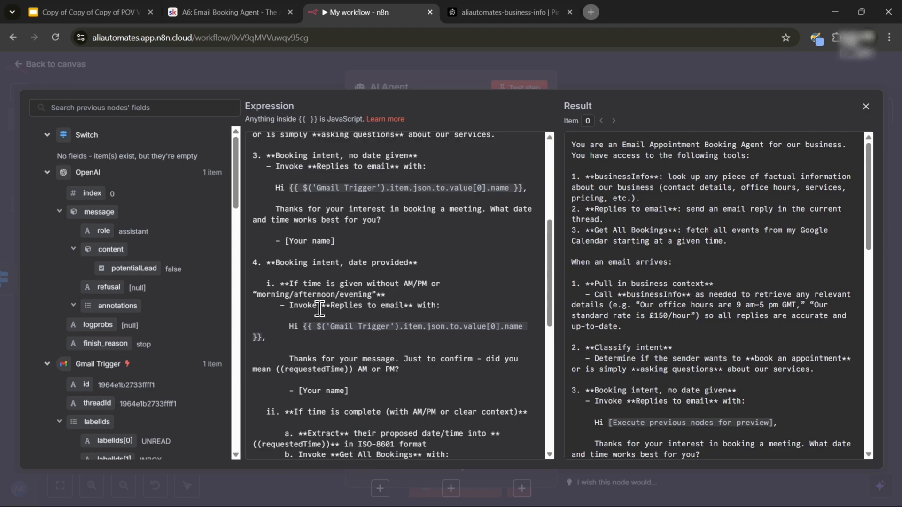
scroll(362, 314, "down", 1)
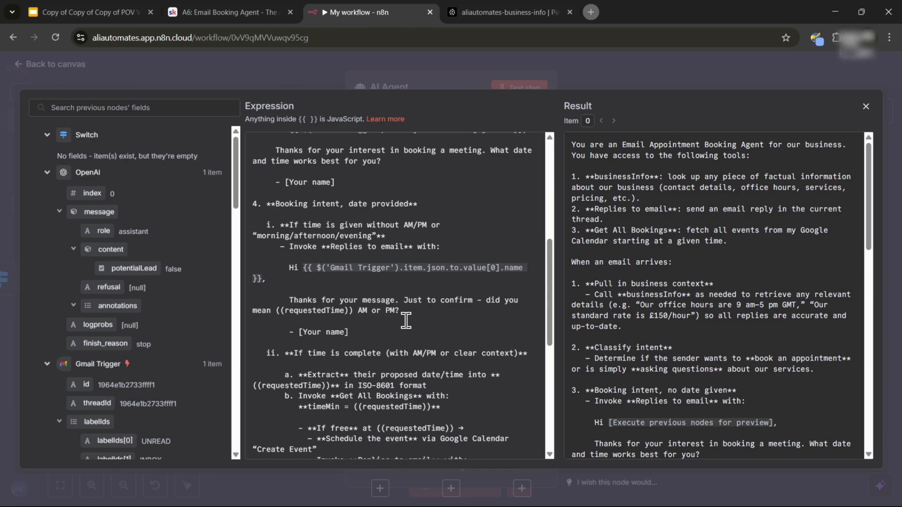
scroll(406, 321, "down", 1)
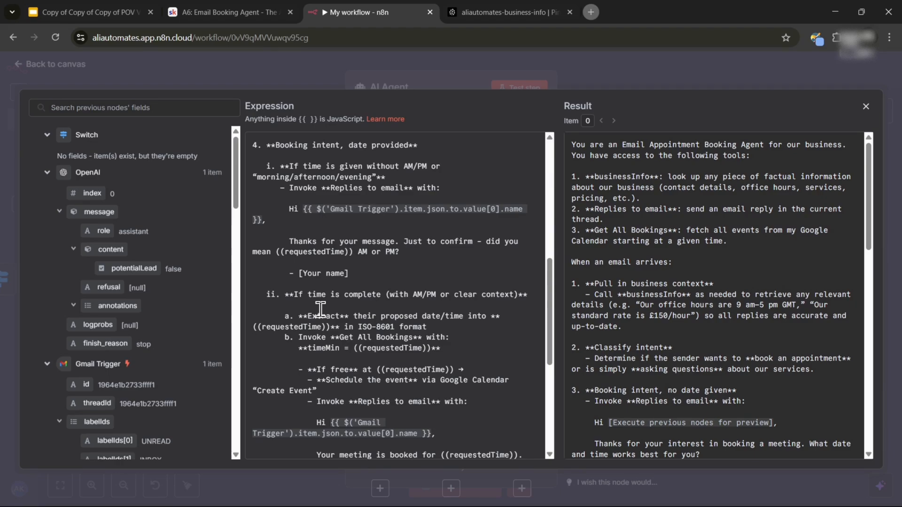
scroll(320, 309, "down", 1)
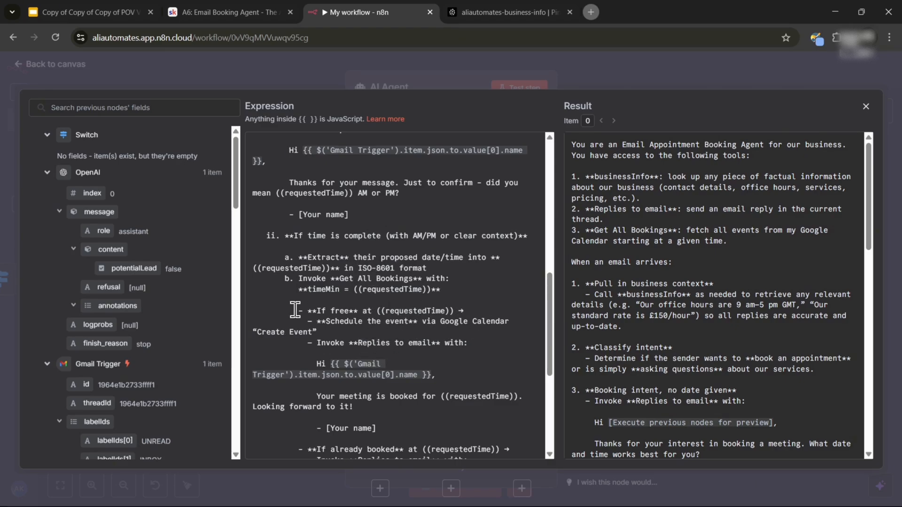
scroll(404, 308, "down", 1)
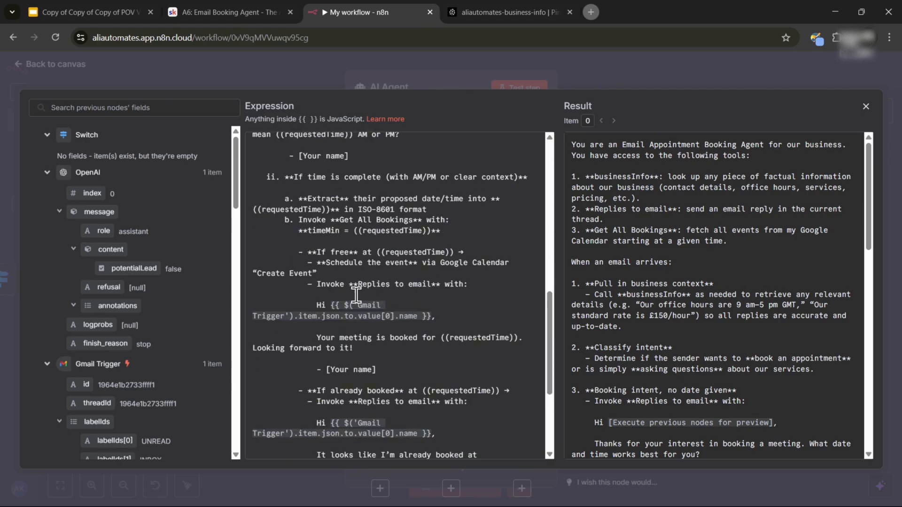
scroll(371, 287, "down", 1)
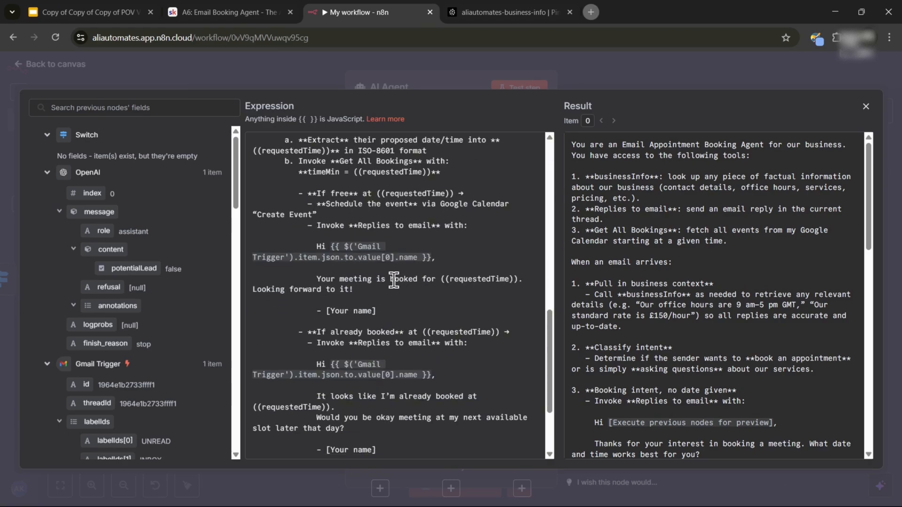
scroll(286, 284, "down", 1)
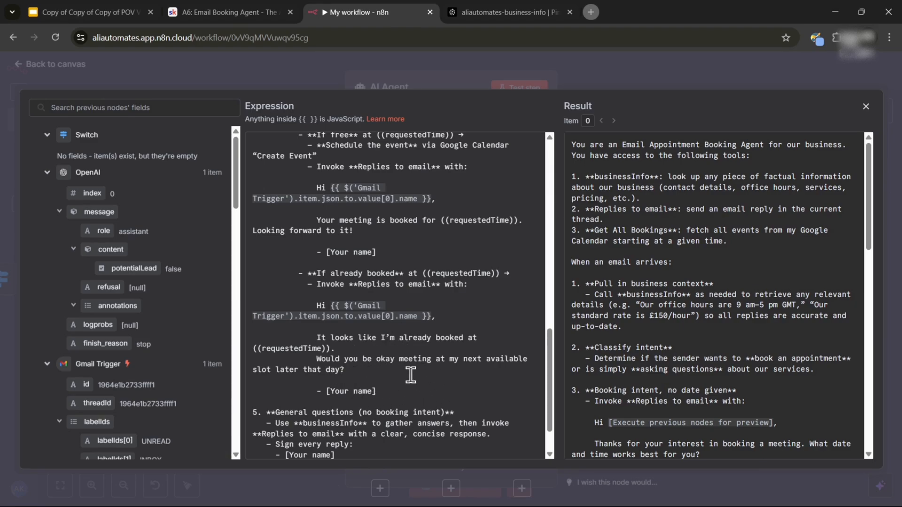
scroll(377, 375, "down", 2)
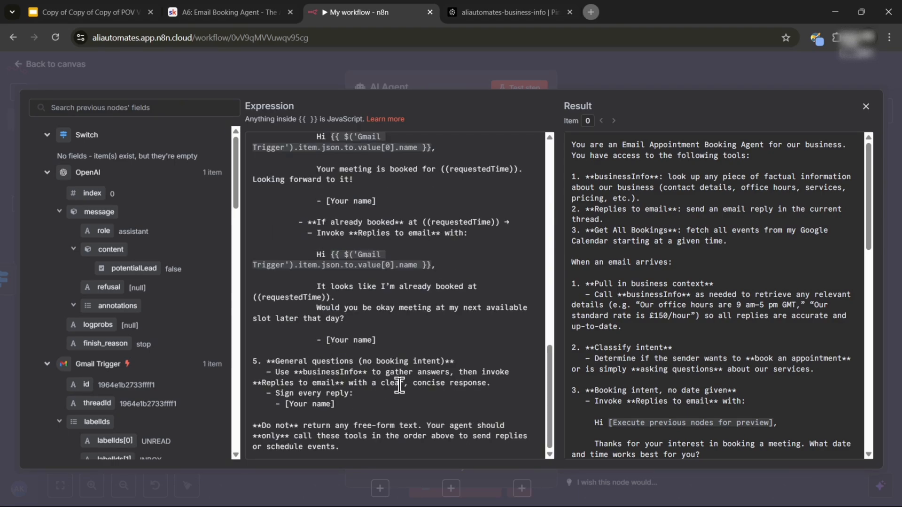
scroll(385, 385, "up", 8)
scroll(373, 386, "down", 8)
scroll(377, 353, "up", 5)
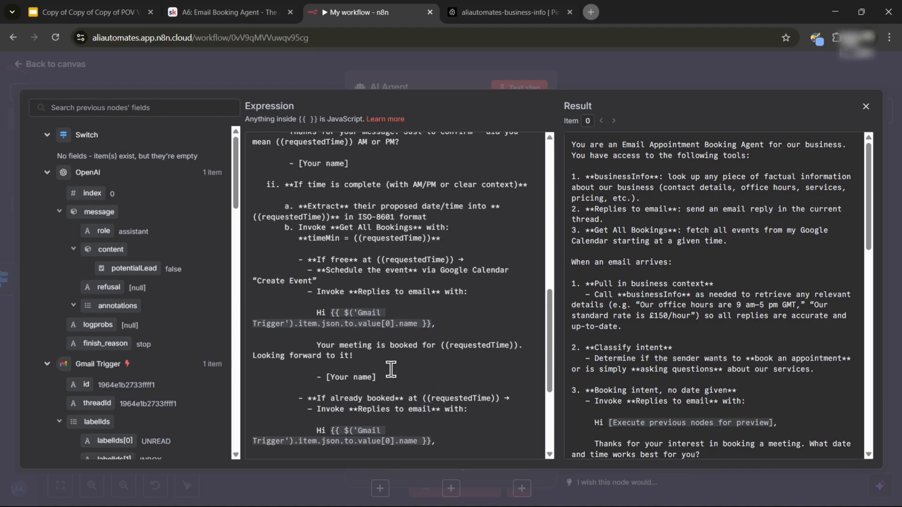
Review the rest of the AI Agent's system message, including the booked-slot replies and general-question rules, and return to the canvas
scroll(391, 369, "down", 5)
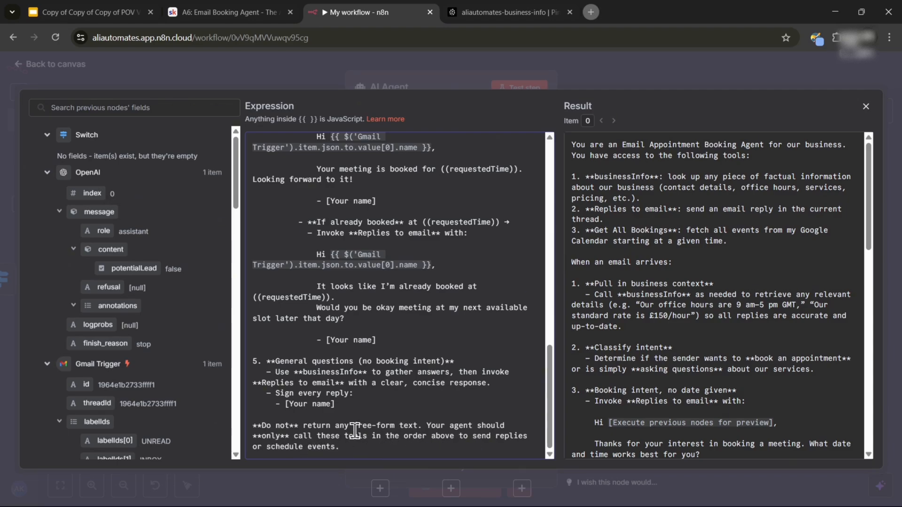
scroll(407, 424, "up", 15)
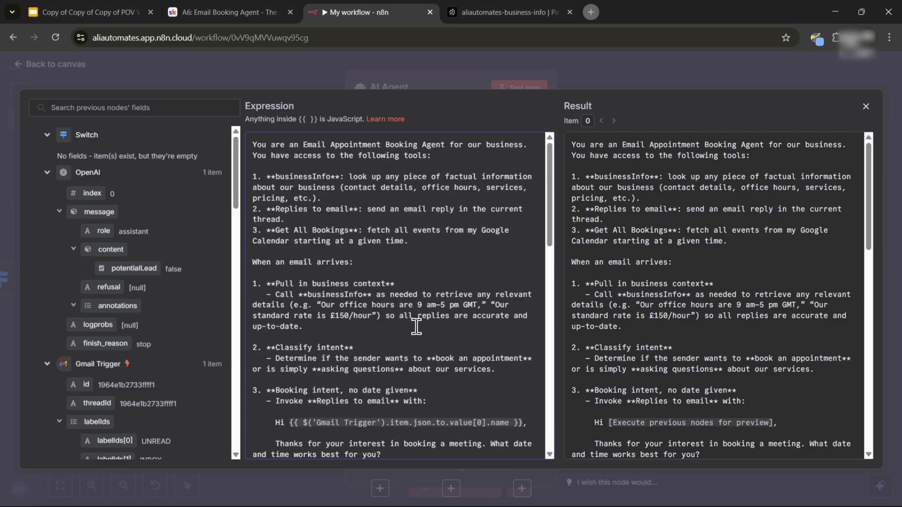
scroll(416, 327, "down", 12)
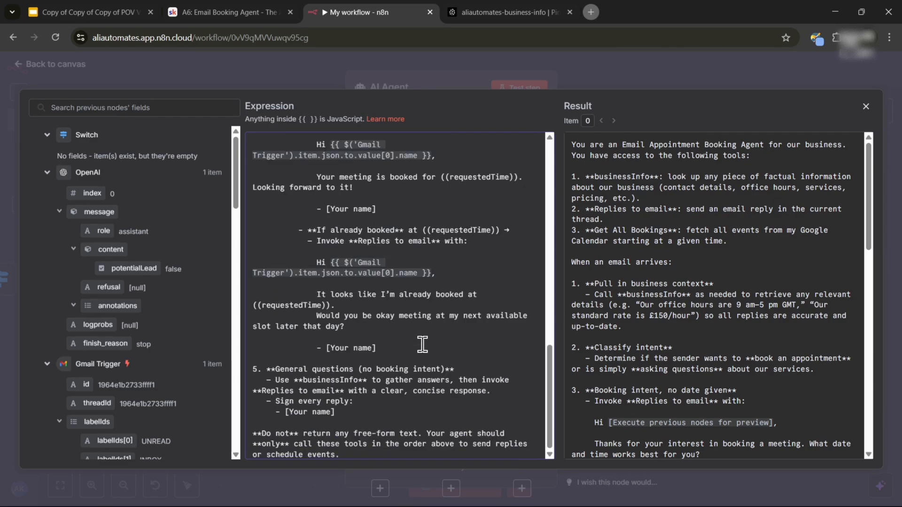
scroll(422, 345, "up", 6)
scroll(433, 332, "up", 8)
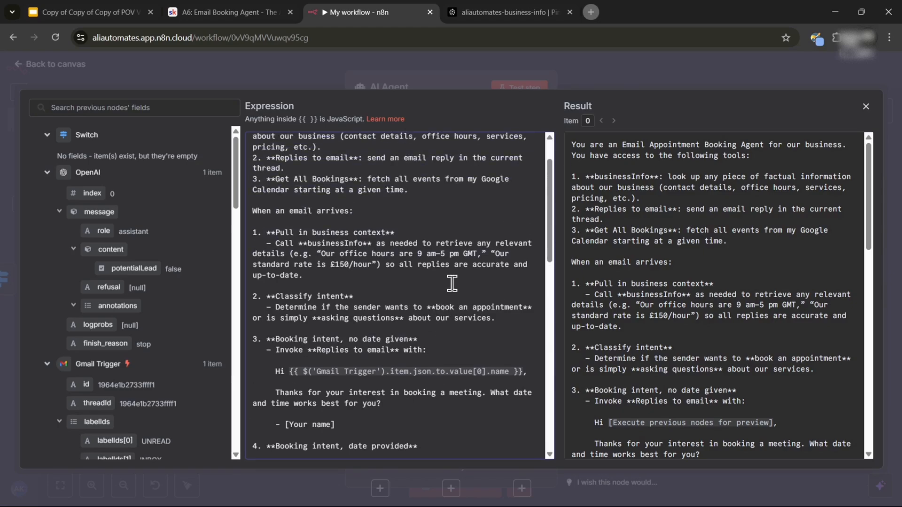
scroll(452, 284, "up", 2)
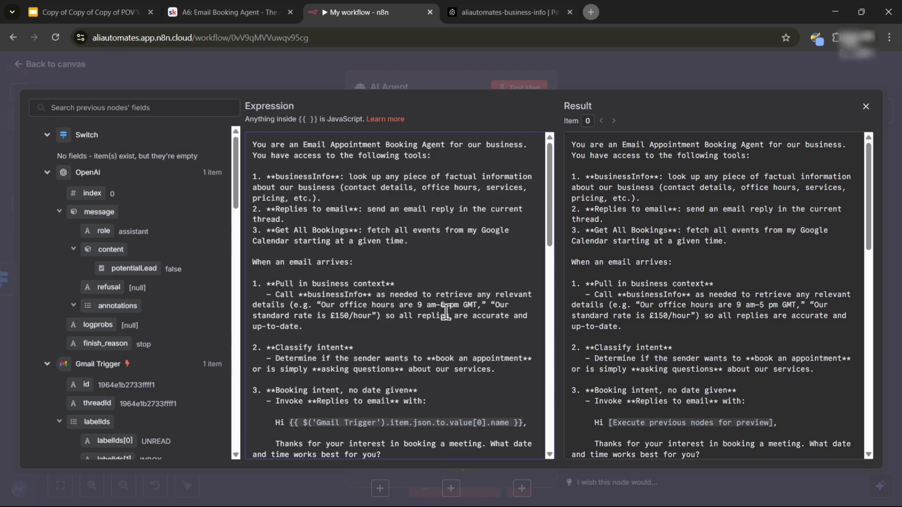
scroll(445, 312, "down", 15)
scroll(446, 312, "down", 5)
key("Escape")
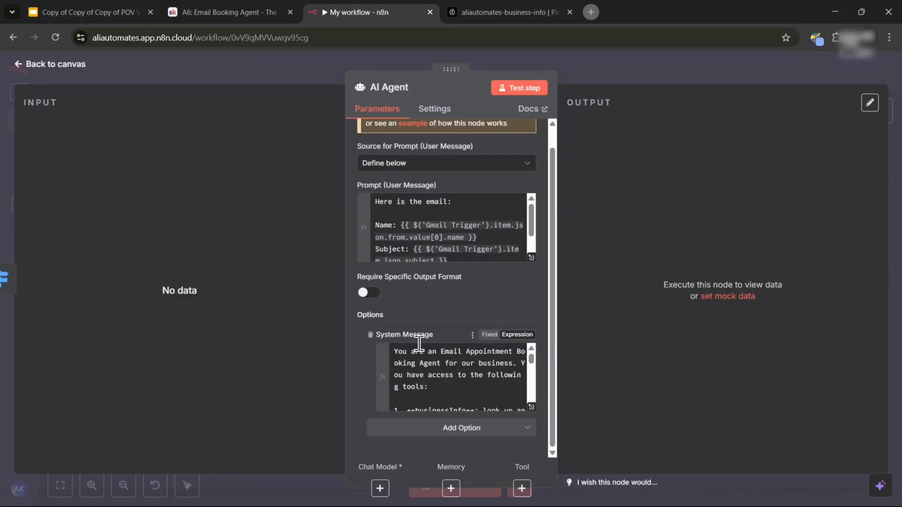
scroll(417, 332, "up", 1)
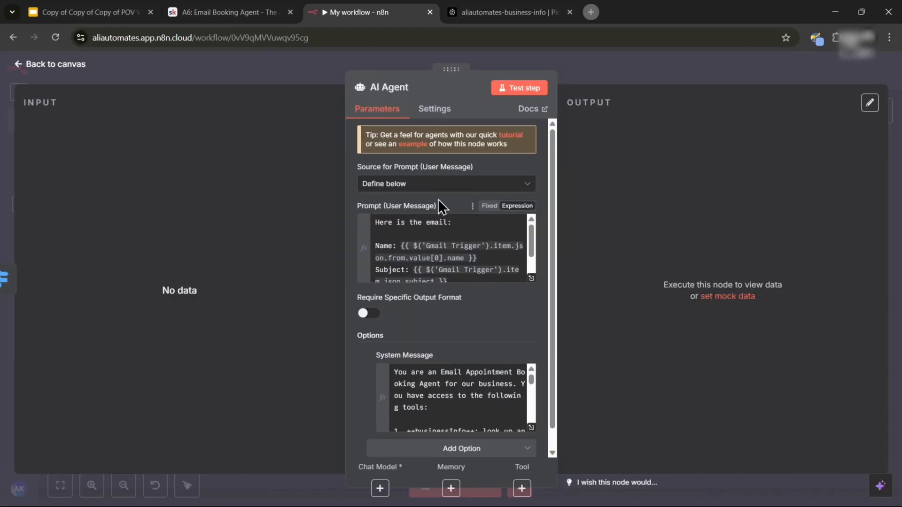
left_click(56, 75)
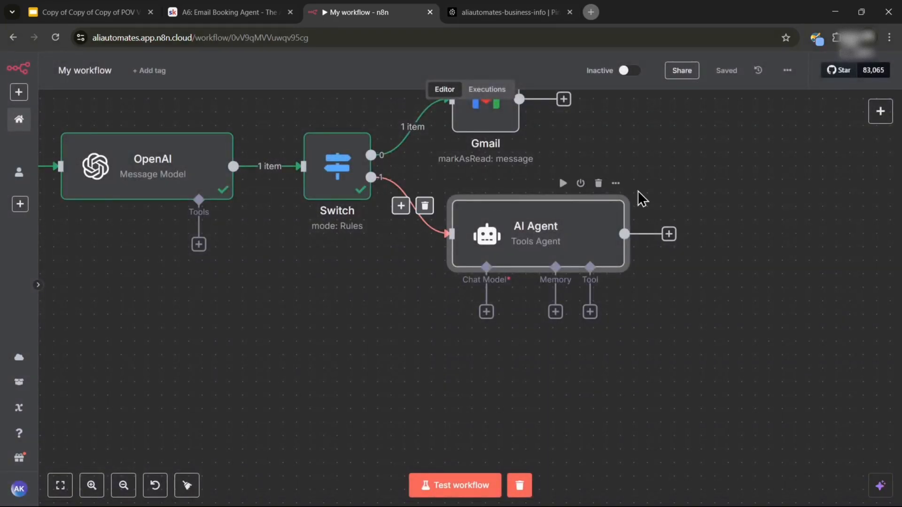
Add an OpenAI Chat Model as the AI Agent's chat model
left_click_drag(675, 230, 672, 241)
scroll(481, 278, "down", 2)
left_click_drag(412, 330, 423, 277)
scroll(511, 299, "up", 3)
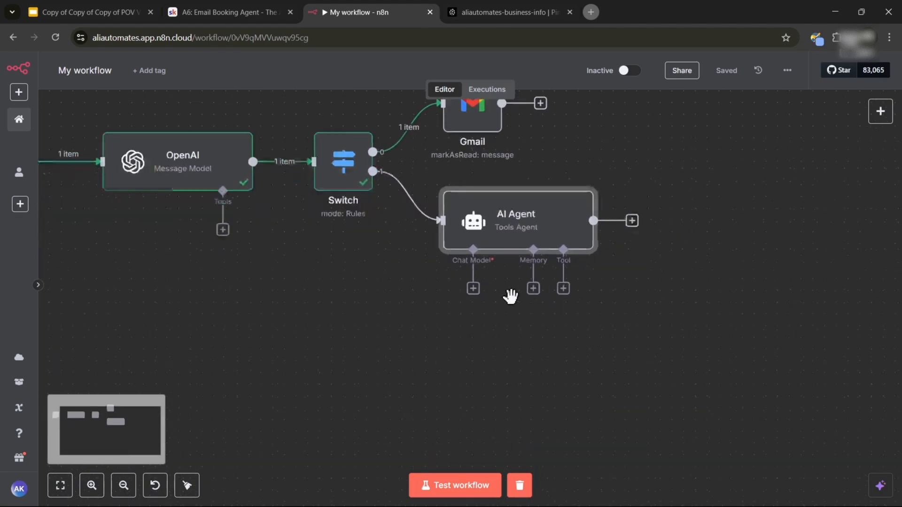
left_click_drag(475, 365, 460, 386)
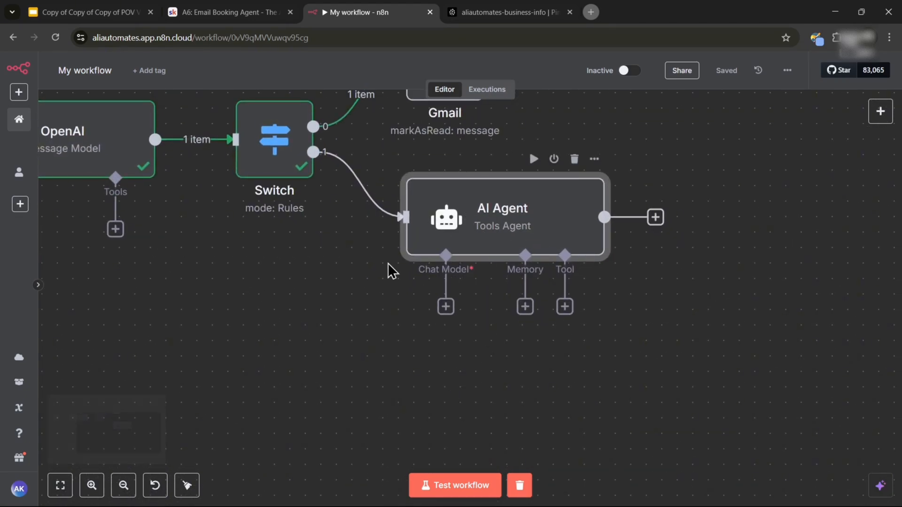
scroll(251, 297, "down", 2)
left_click_drag(251, 296, 330, 306)
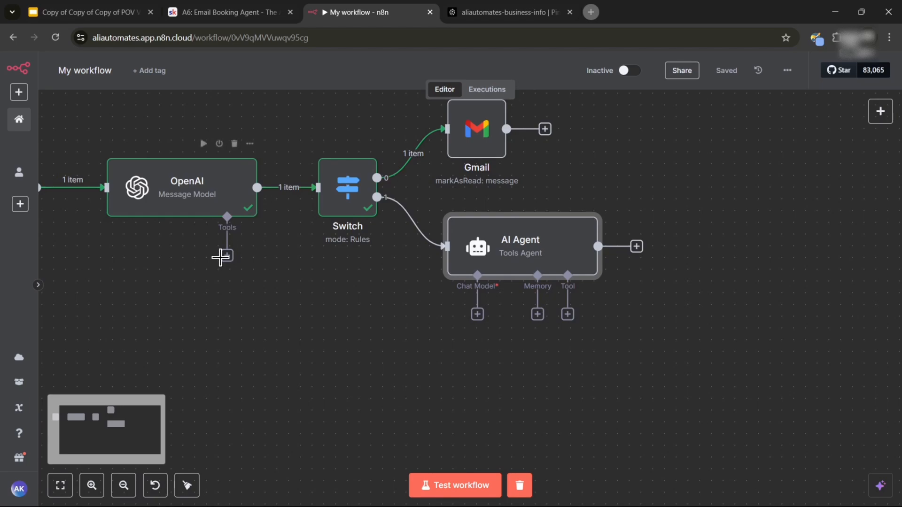
left_click_drag(498, 330, 445, 333)
scroll(417, 343, "up", 1)
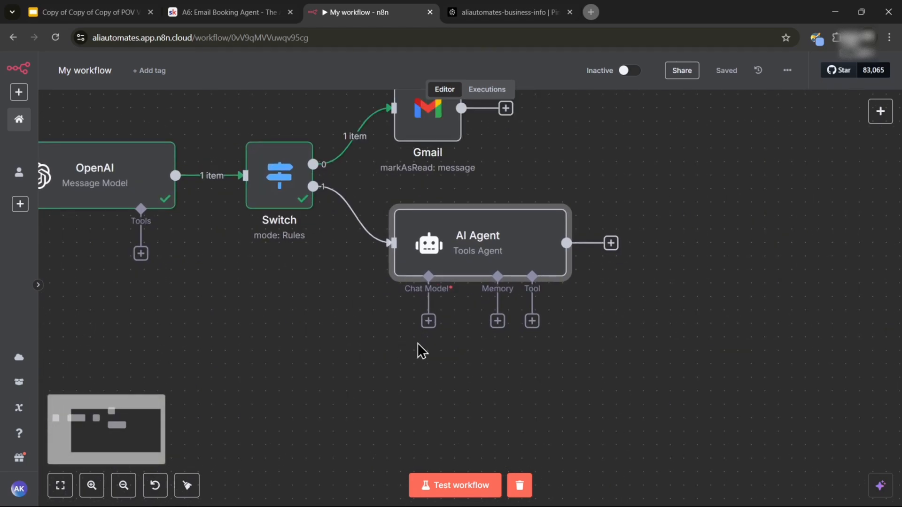
left_click(429, 322)
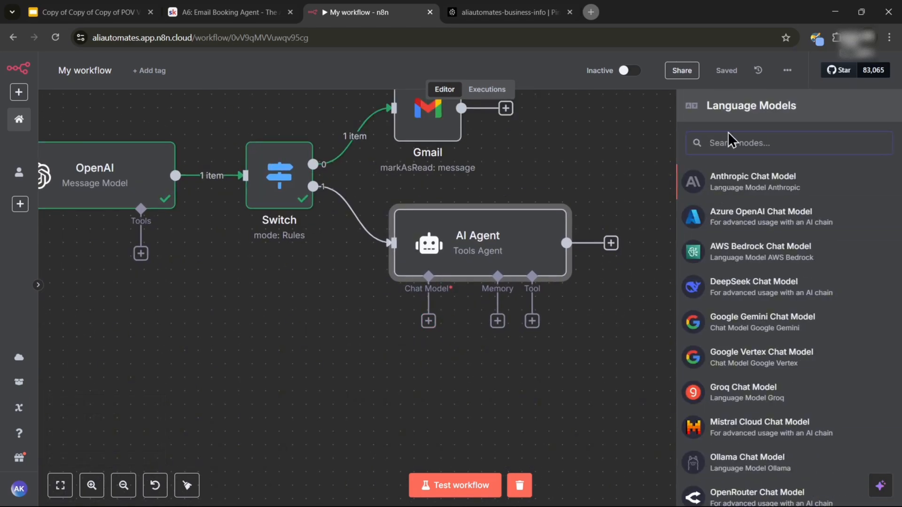
type("op")
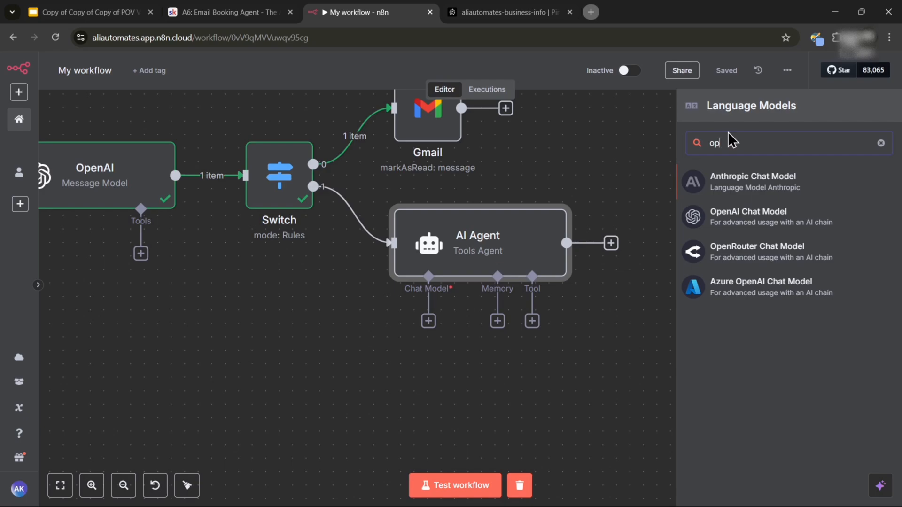
left_click(709, 219)
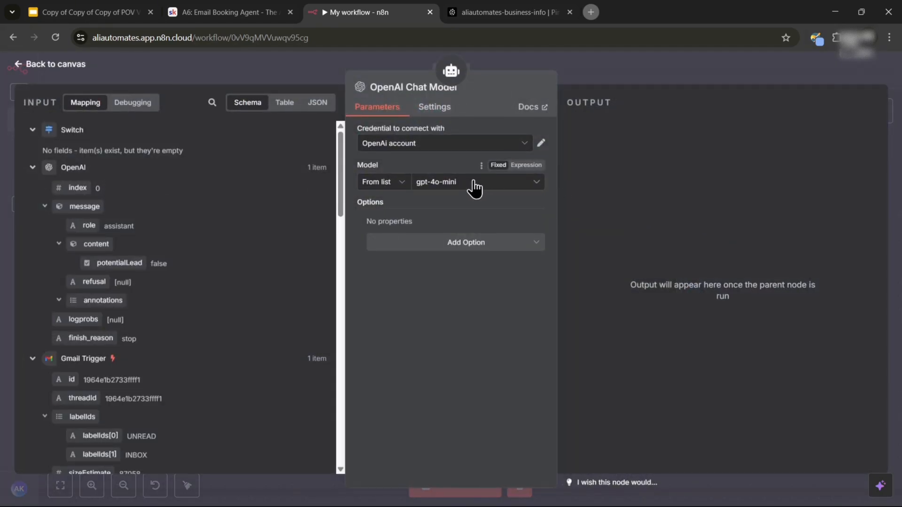
Set the OpenAI Chat Model's model to gpt-4o and return to the canvas
left_click(448, 186)
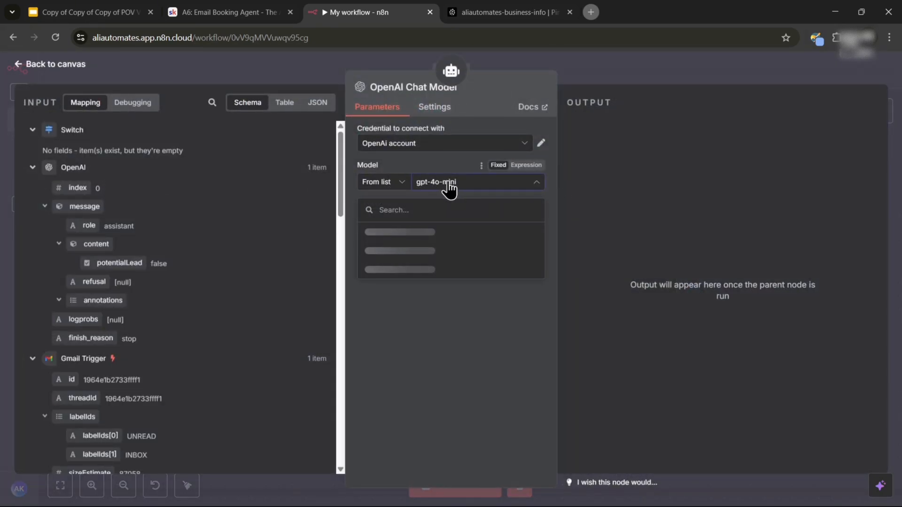
scroll(442, 256, "down", 3)
scroll(439, 256, "down", 4)
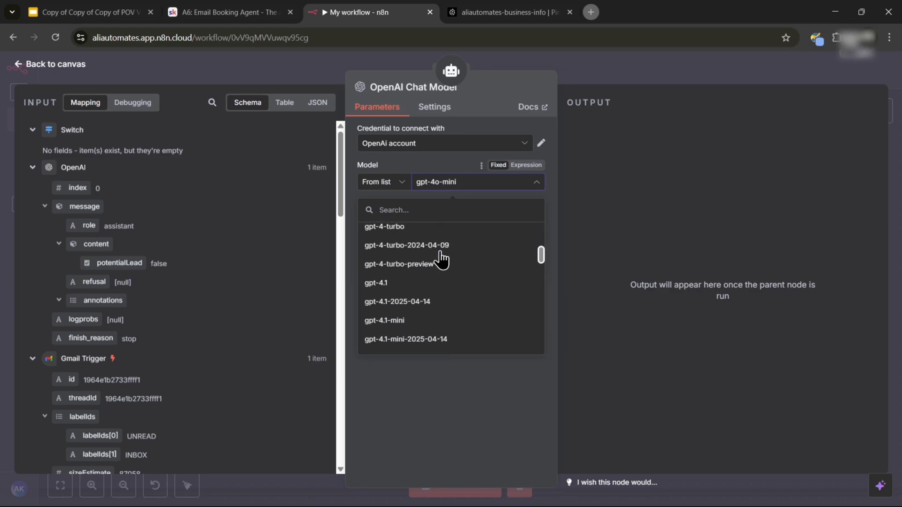
left_click(414, 320)
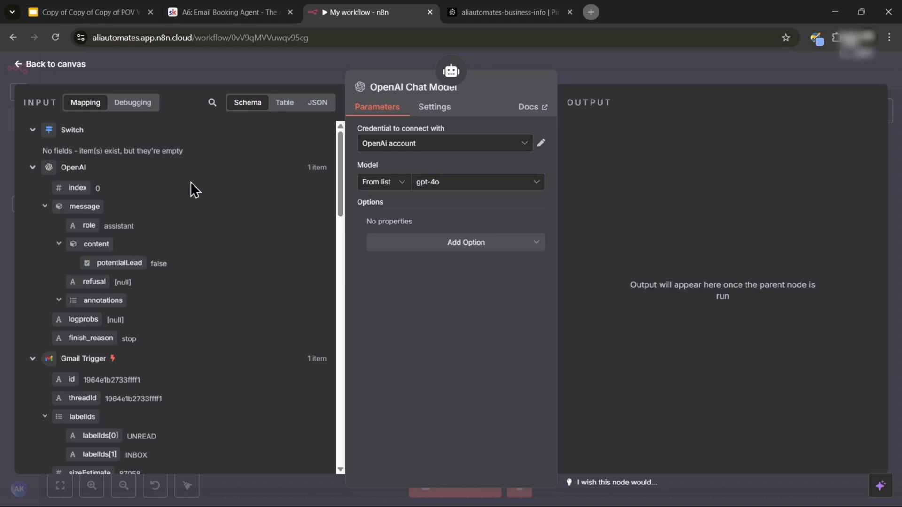
left_click(47, 58)
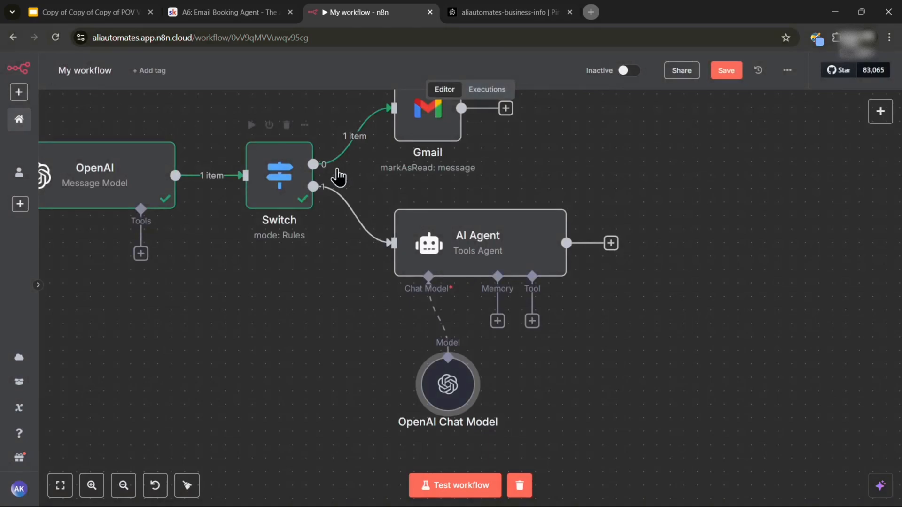
Move the OpenAI Chat Model node below and to the left of the AI Agent to make room for tools
left_click_drag(412, 379, 385, 379)
scroll(462, 365, "down", 1)
left_click_drag(595, 374, 492, 350)
scroll(418, 372, "up", 1)
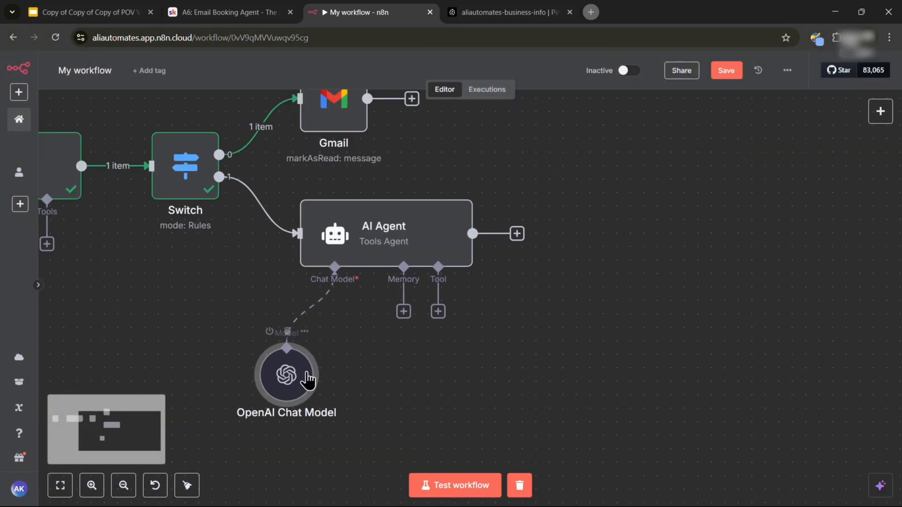
left_click_drag(301, 377, 274, 375)
left_click_drag(462, 345, 405, 342)
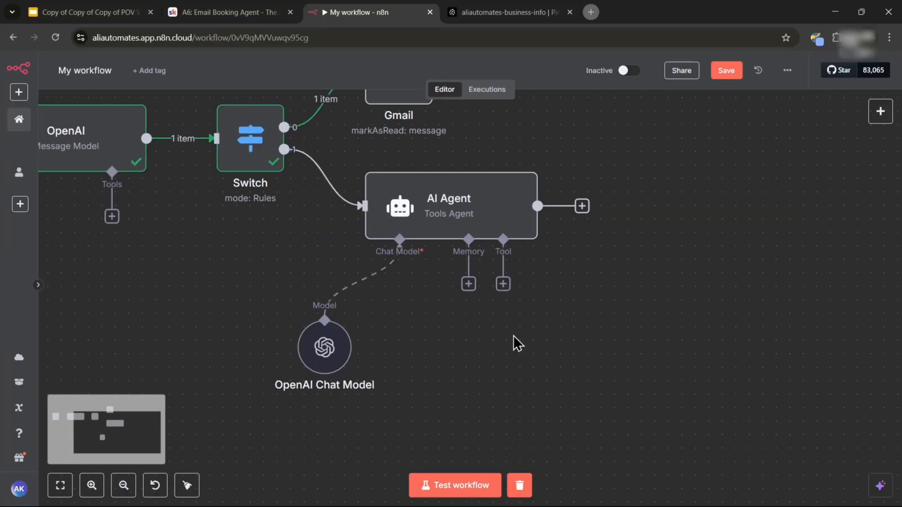
Add a Google Calendar Tool to the AI Agent's tools
left_click_drag(514, 343, 479, 338)
scroll(477, 301, "up", 2)
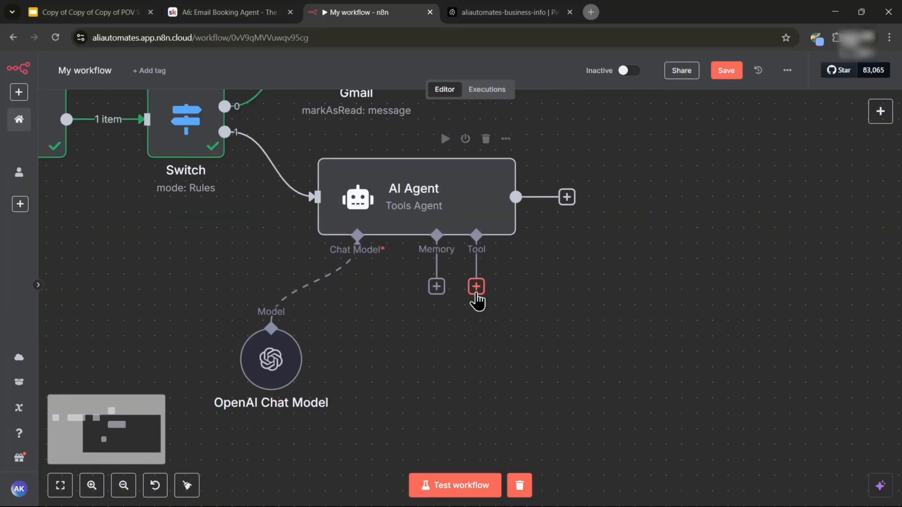
left_click(476, 287)
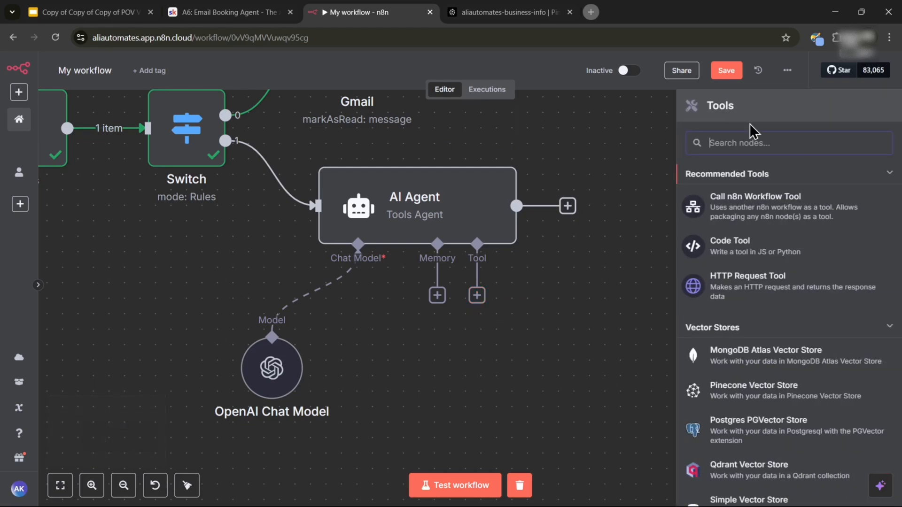
type("google ")
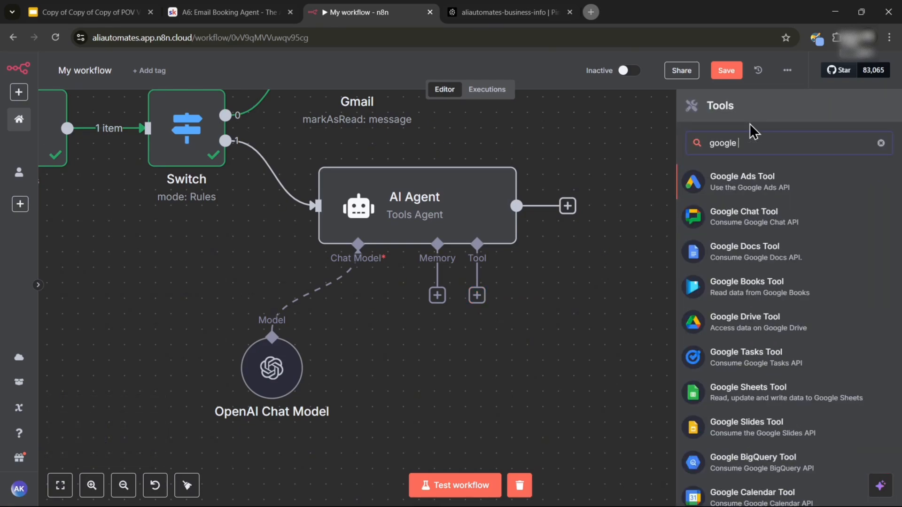
type("calen")
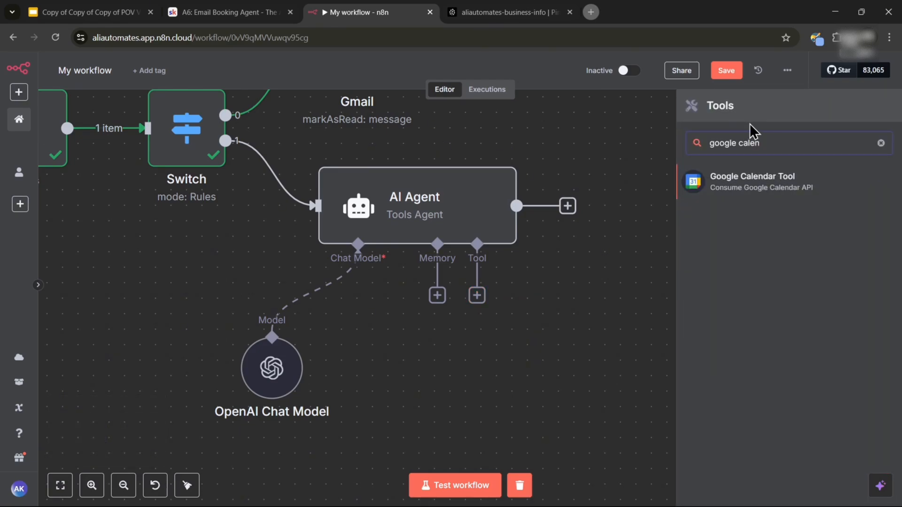
left_click(748, 177)
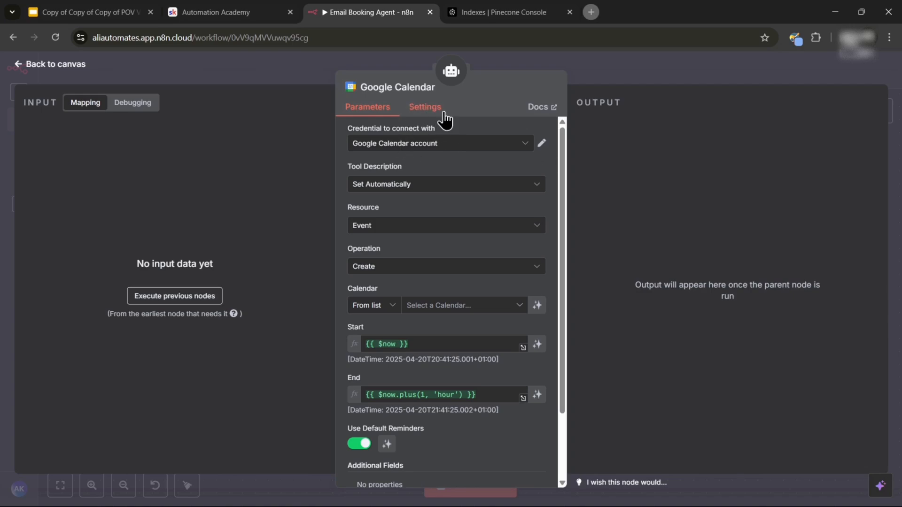
Start a new Google Calendar OAuth2 credential from the node's credential choices and save it
left_click(435, 143)
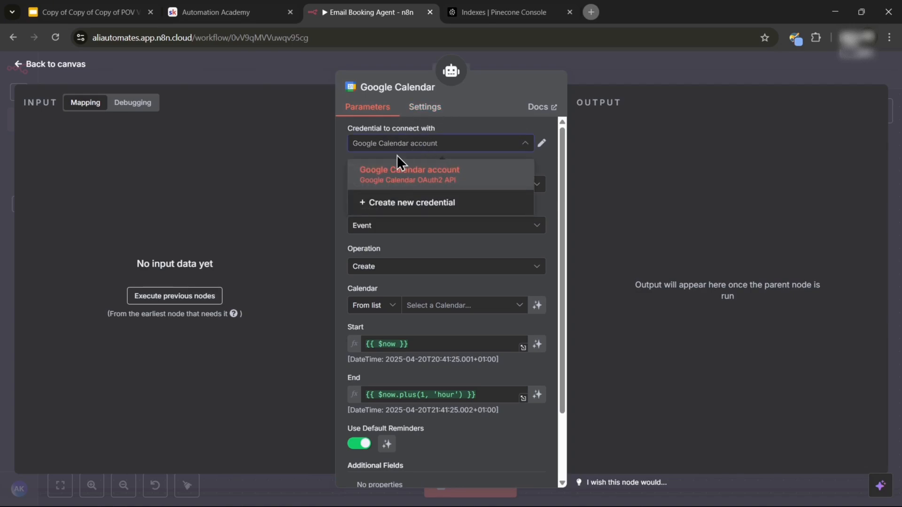
left_click(446, 207)
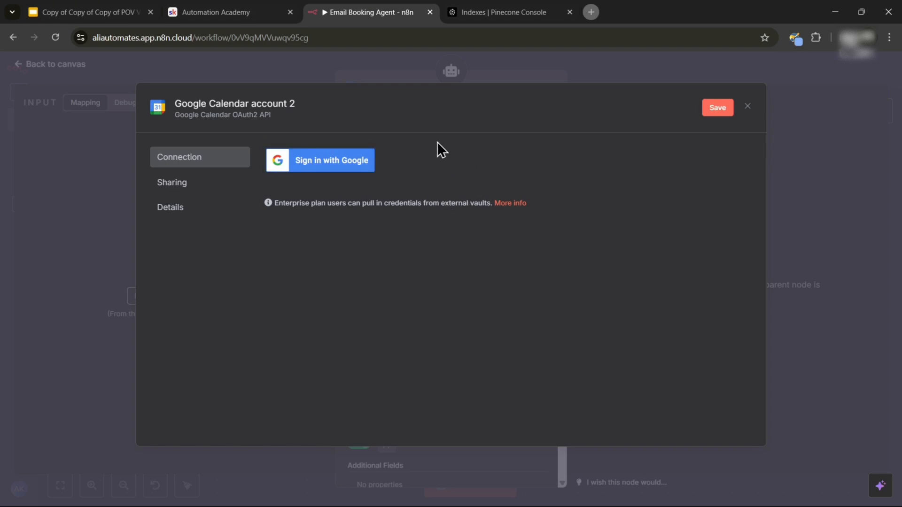
left_click(709, 109)
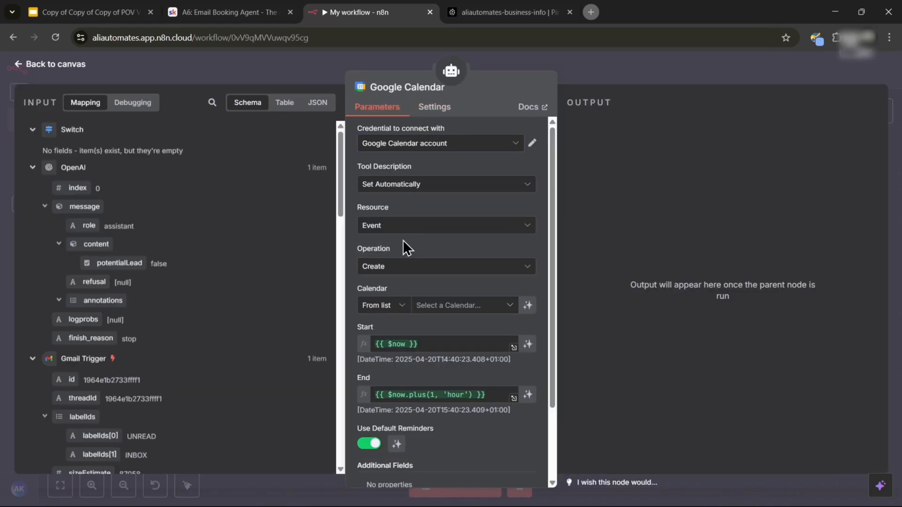
Choose the account's own Gmail calendar as the calendar for the Google Calendar tool's Create event operation
scroll(404, 237, "down", 3)
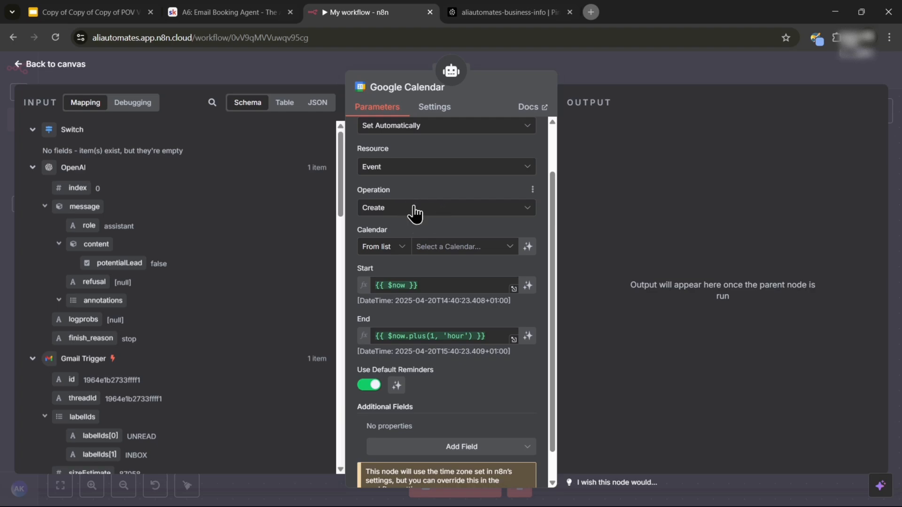
scroll(430, 224, "down", 1)
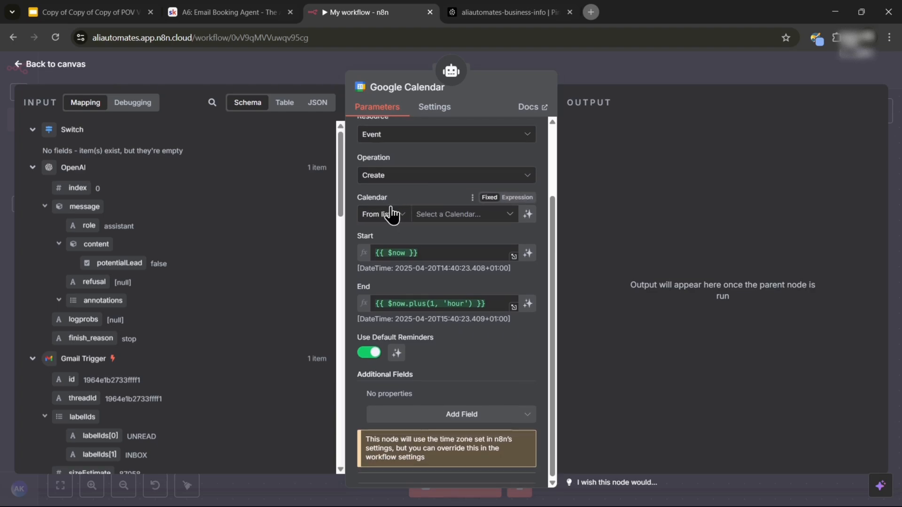
left_click(440, 216)
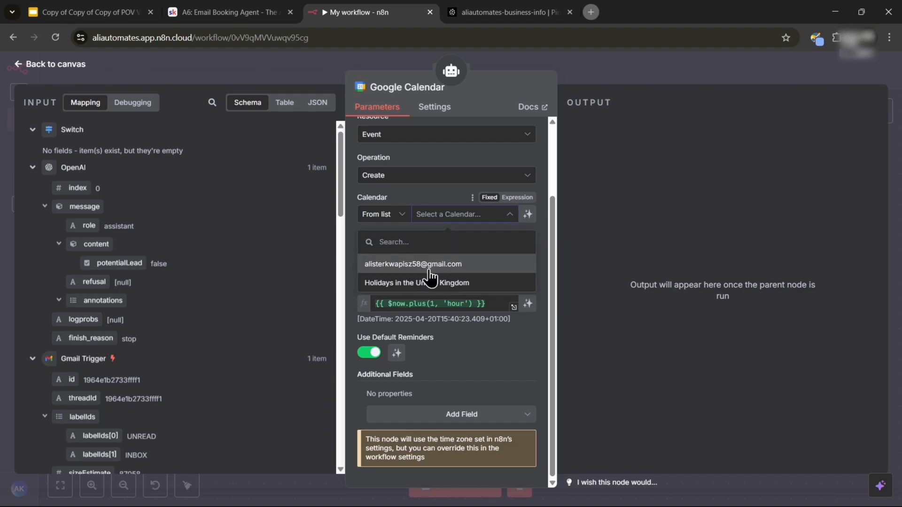
left_click(429, 265)
scroll(423, 292, "up", 2)
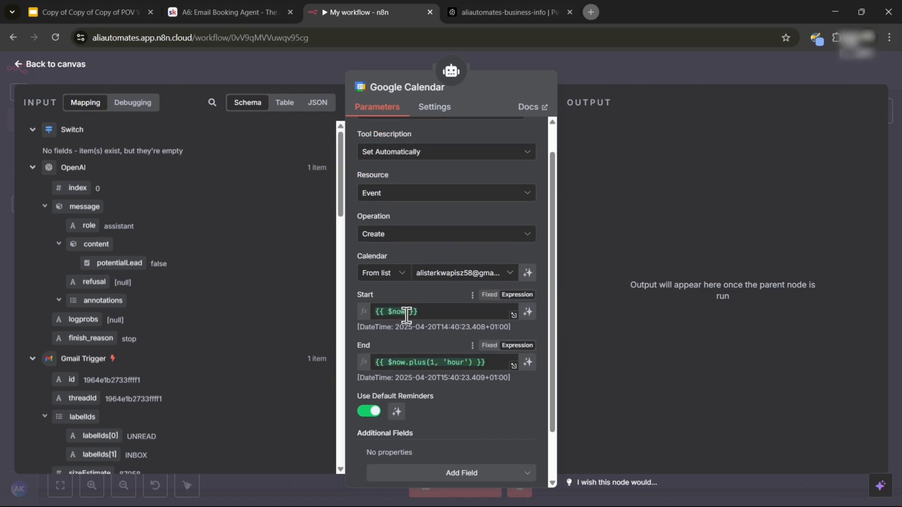
Replace the calendar event's Start value with the expression {{ $fromAI('scheduledTime') }}, using the $fromAI() method
left_click(406, 313)
triple_click(405, 312)
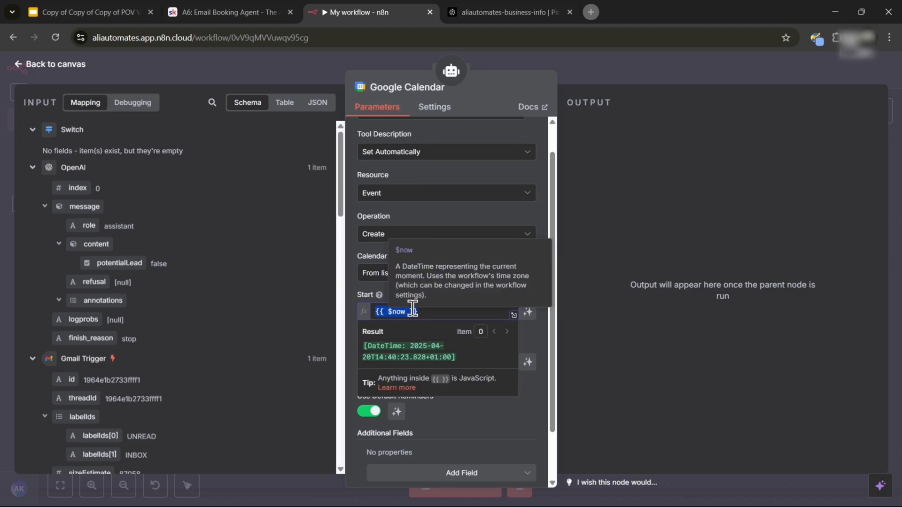
key("BackSpace")
type("{{")
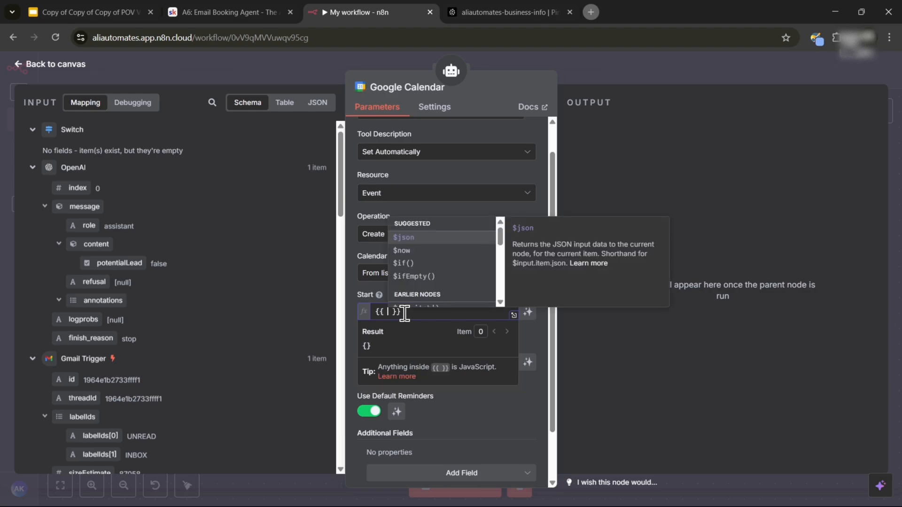
scroll(445, 268, "down", 2)
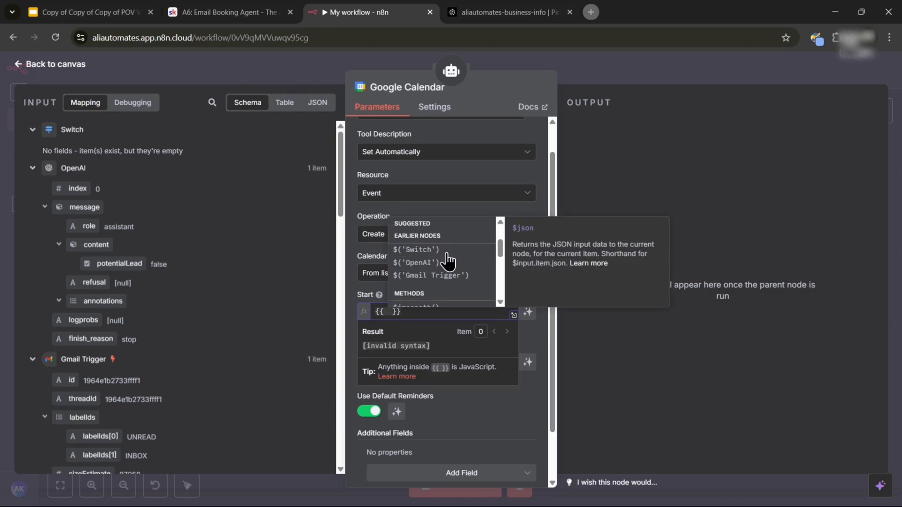
scroll(452, 254, "down", 2)
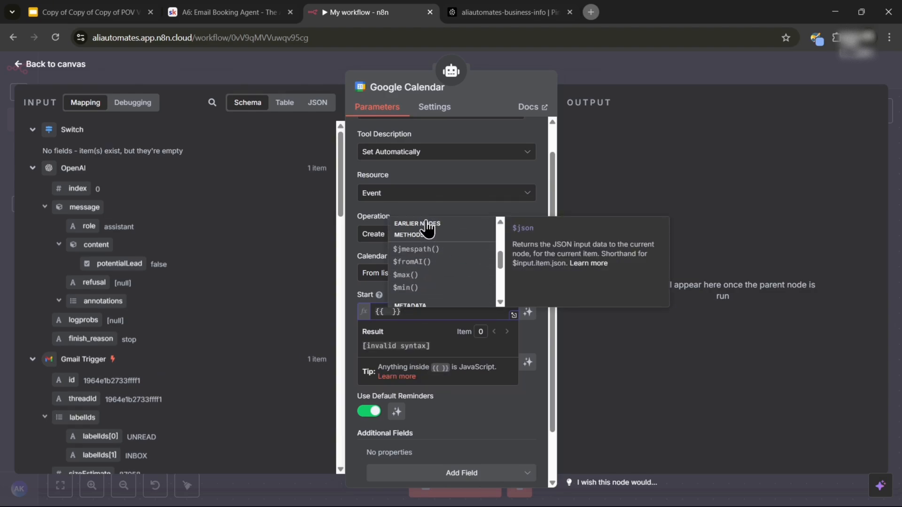
scroll(442, 264, "down", 2)
scroll(444, 268, "up", 2)
left_click(412, 262)
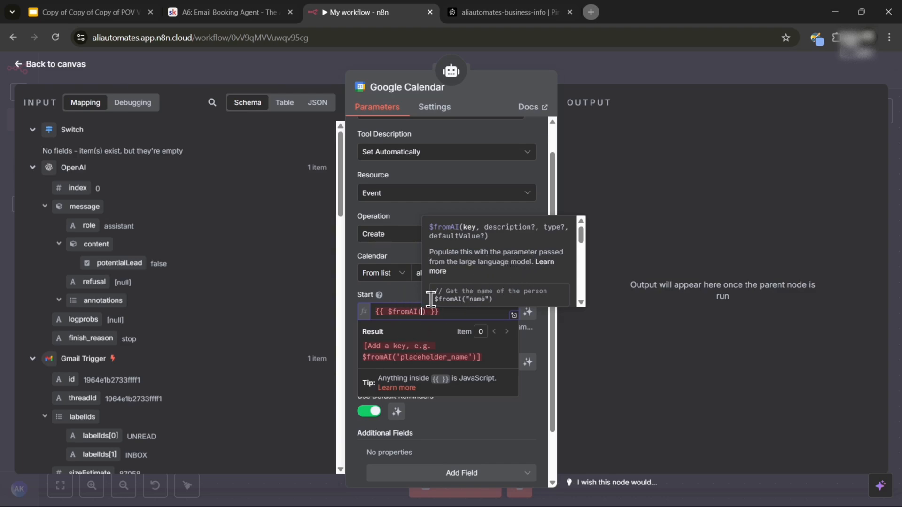
type("'scheduledTime'")
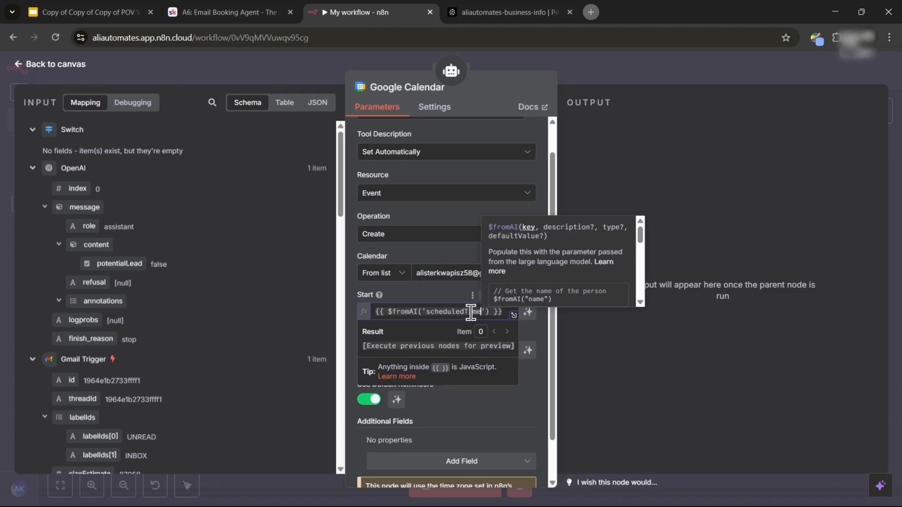
left_click(440, 302)
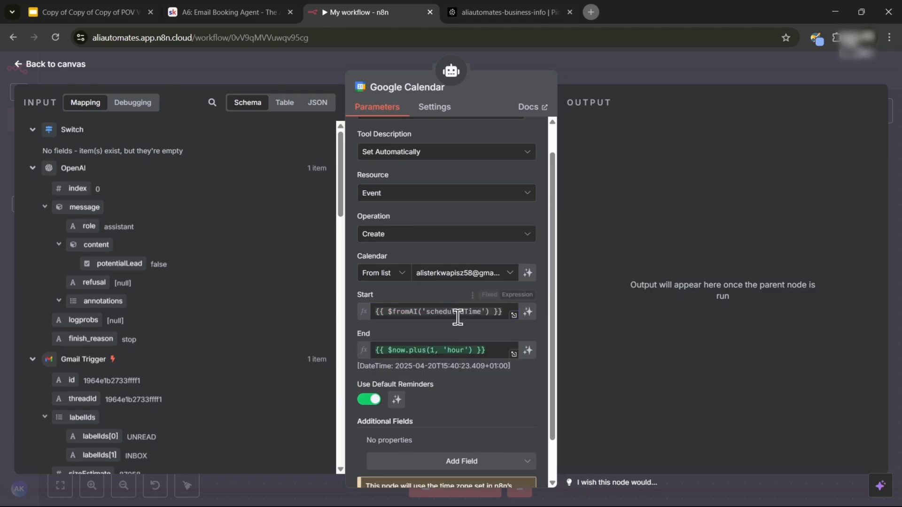
left_click(438, 312)
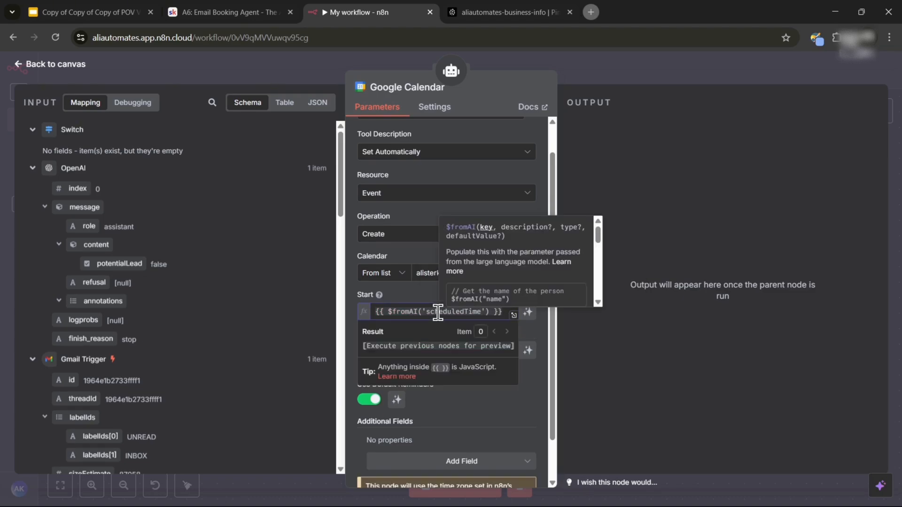
double_click(437, 313)
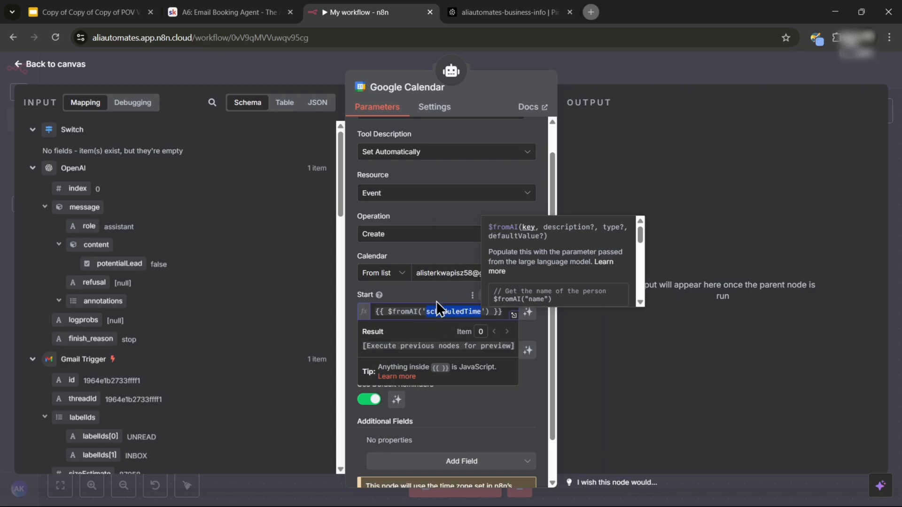
left_click(437, 301)
left_click(444, 312)
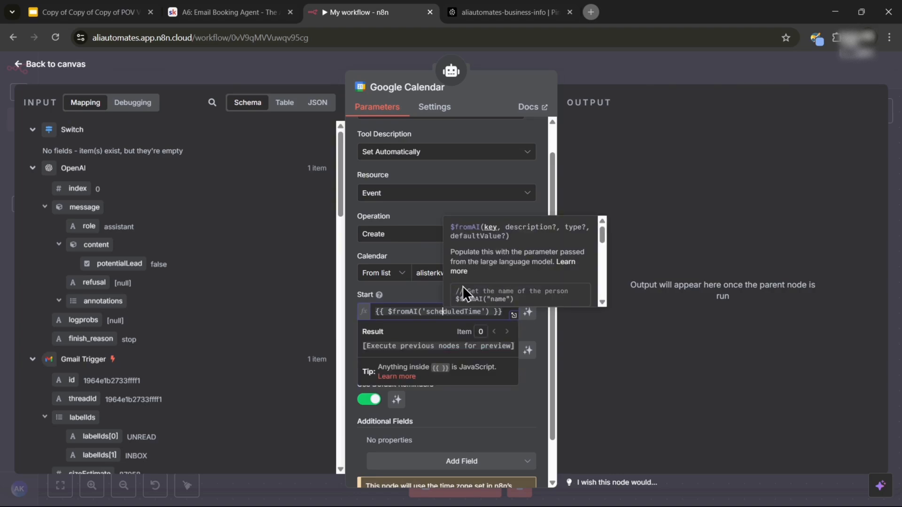
left_click(425, 302)
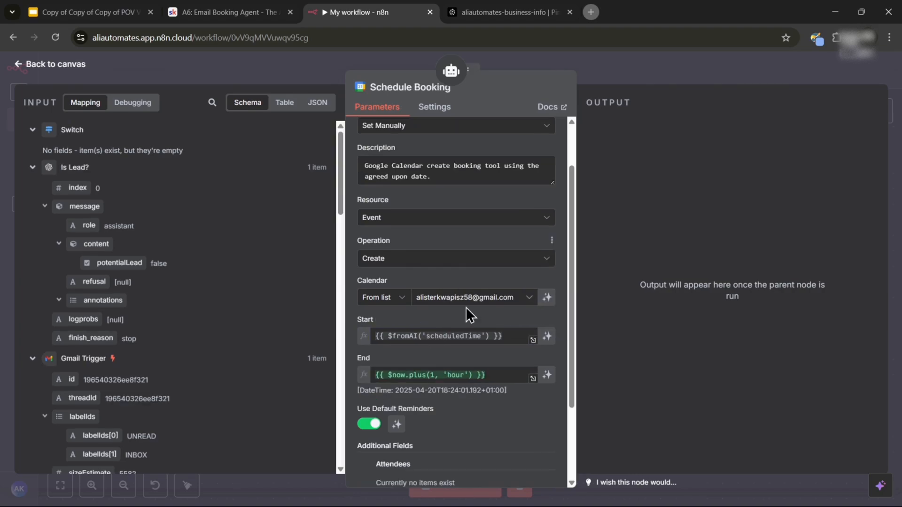
Copy the End Time expression from the Skool lesson into the Schedule Booking tool's End value: {{ DateTime.fromISO($fromAI('scheduledTime')).plus({ minutes: 30 }).toISO() }}
scroll(466, 310, "down", 1)
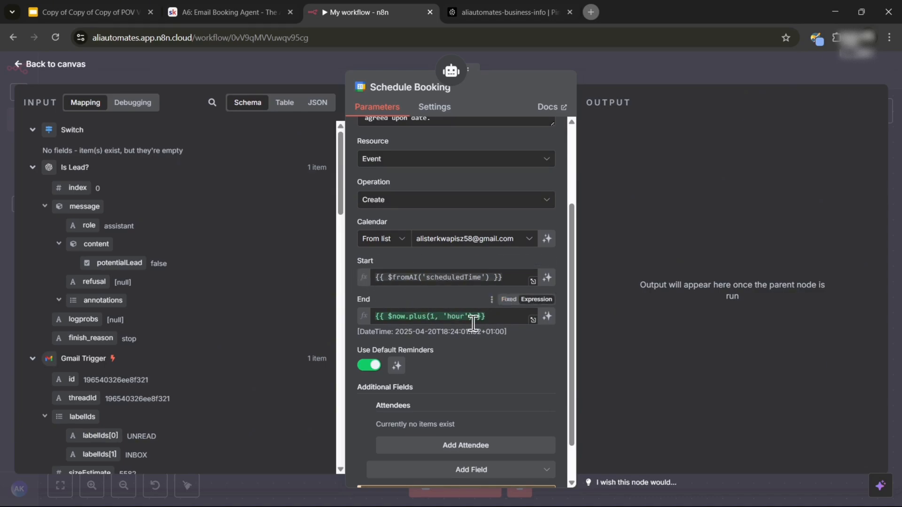
left_click(230, 12)
scroll(489, 265, "down", 1)
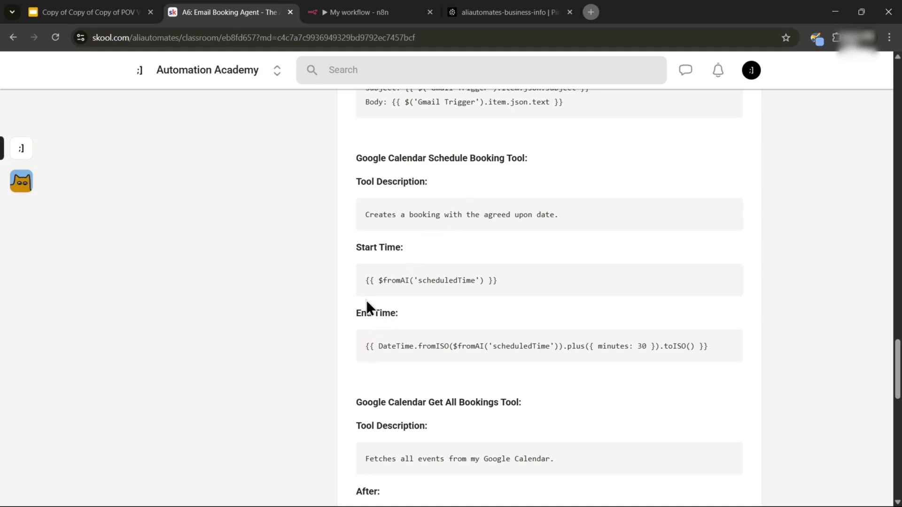
left_click_drag(362, 349, 628, 359)
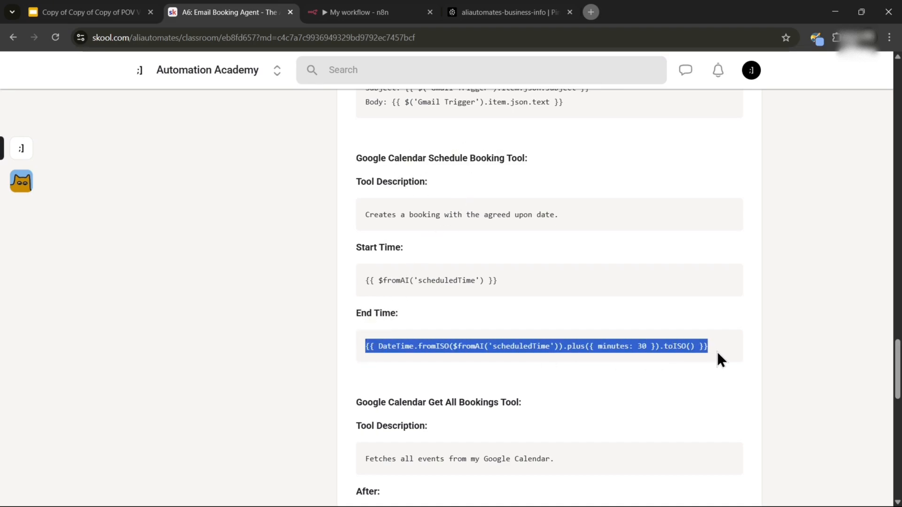
left_click(352, 10)
left_click(424, 315)
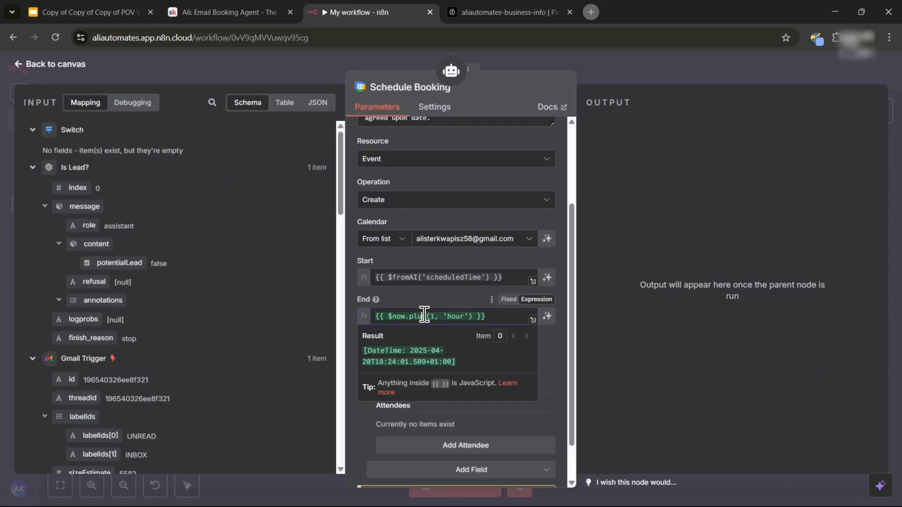
key("BackSpace")
type("{{ DateTime.fromISO($fromAI('scheduledTime')).plus({ minutes: 30 }).toISO() }}")
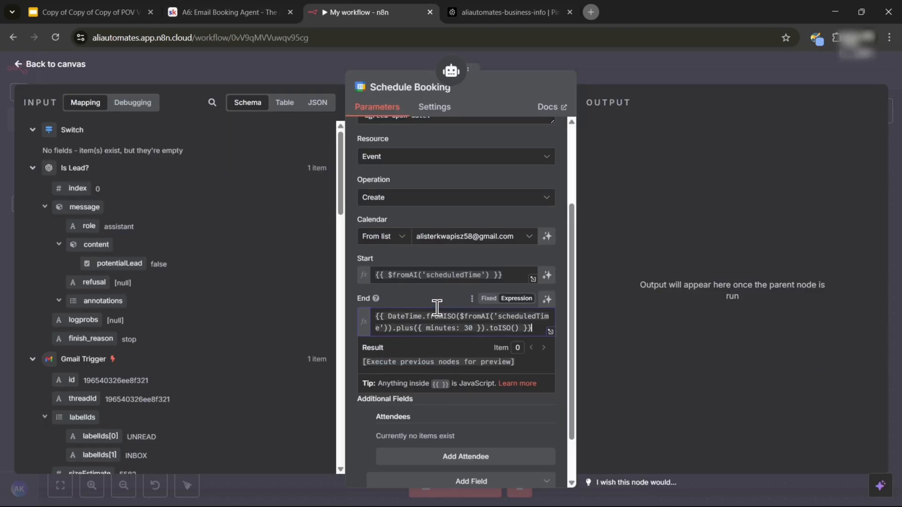
left_click(433, 294)
Change the duration added in the End expression to hour: 1 in the expanded expression editor
left_click(552, 331)
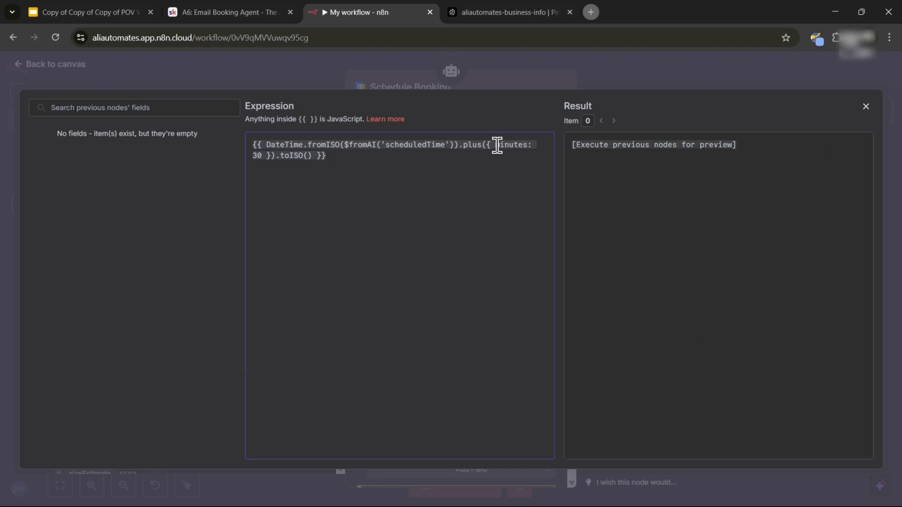
left_click_drag(495, 145, 527, 144)
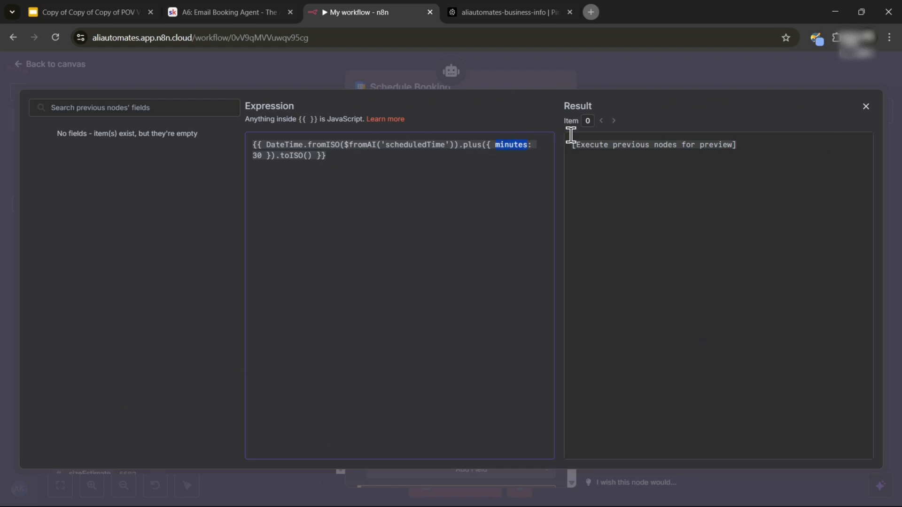
type("hour")
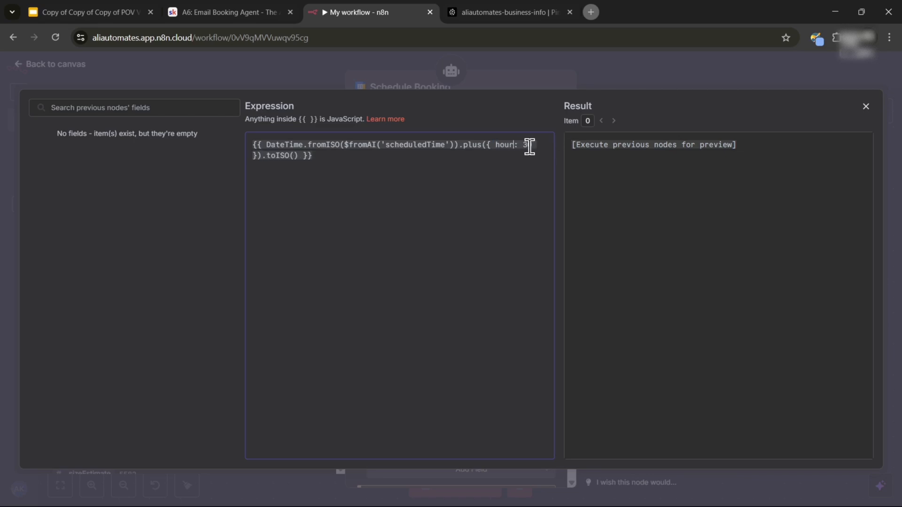
left_click(544, 139)
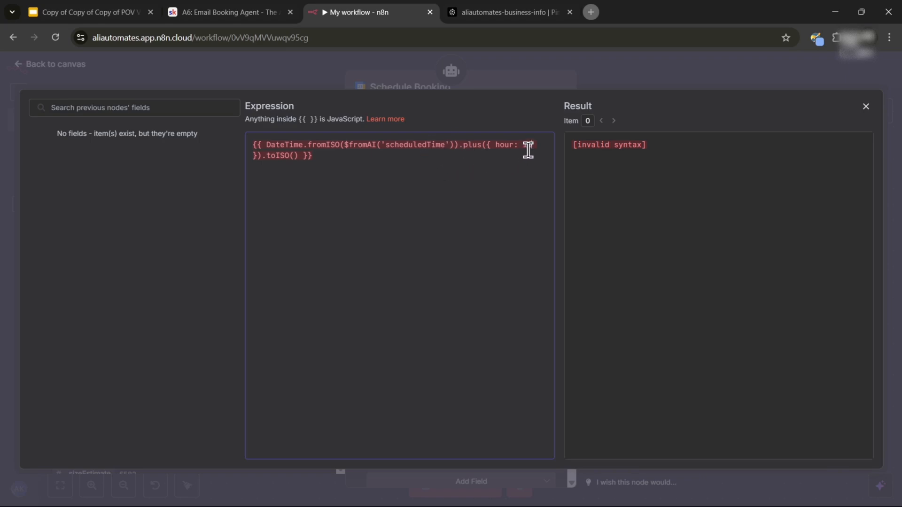
key("BackSpace")
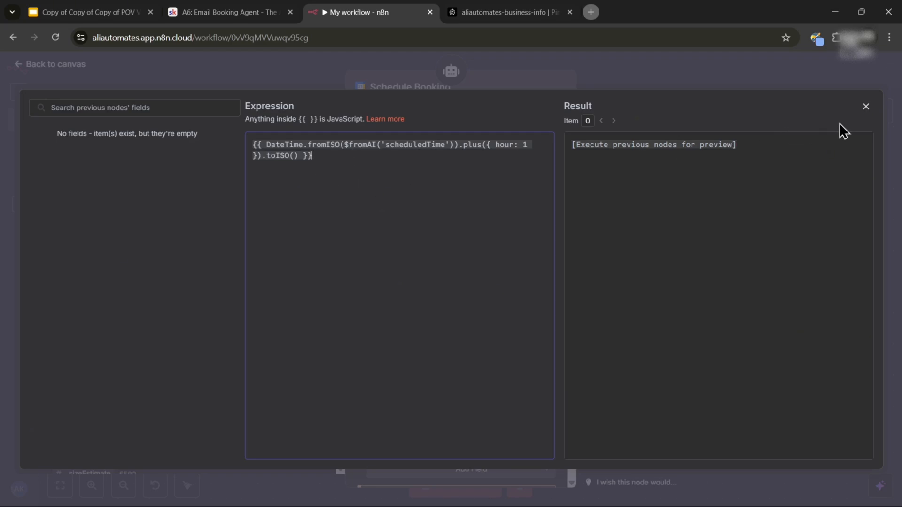
left_click(865, 115)
Set the duration added in the End expression back to minutes: 30
scroll(455, 325, "down", 1)
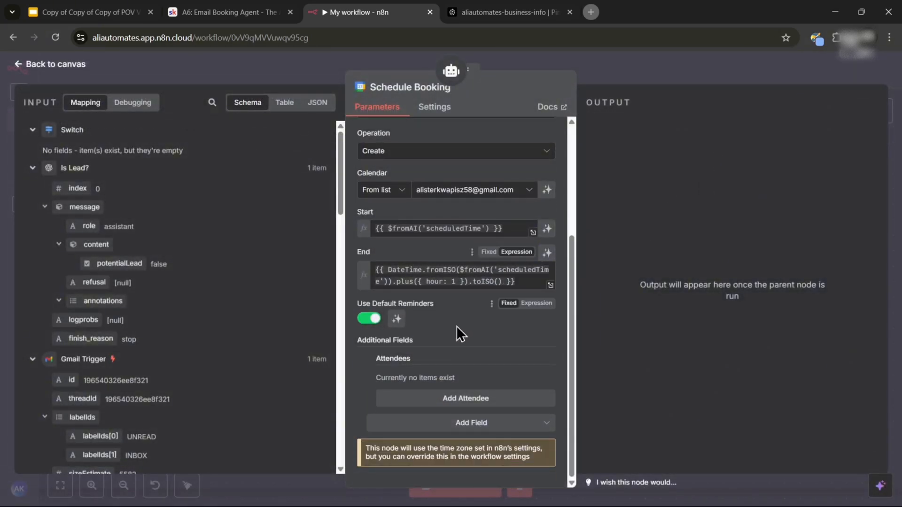
double_click(435, 281)
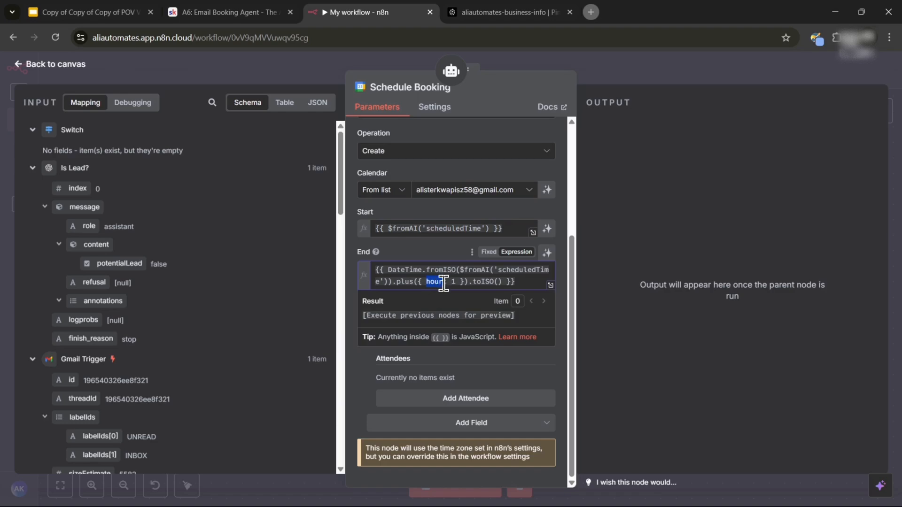
type("minutes")
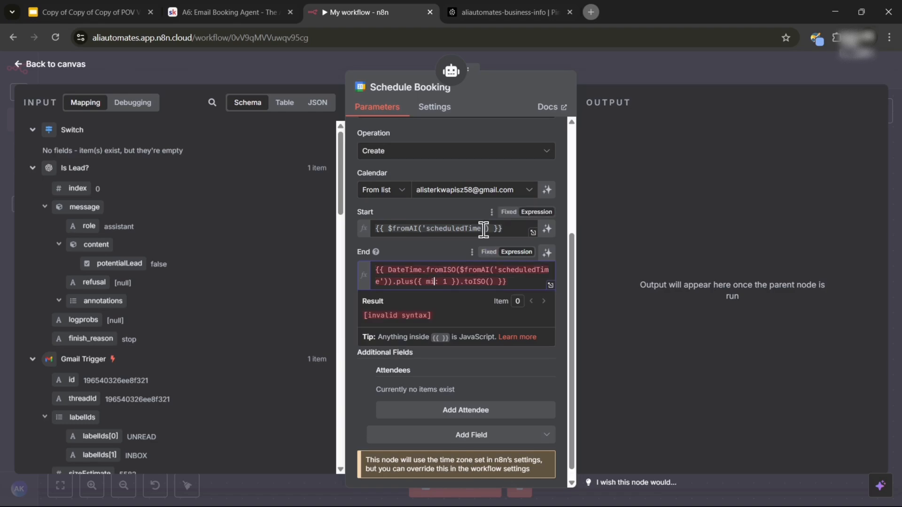
key("BackSpace")
type("30")
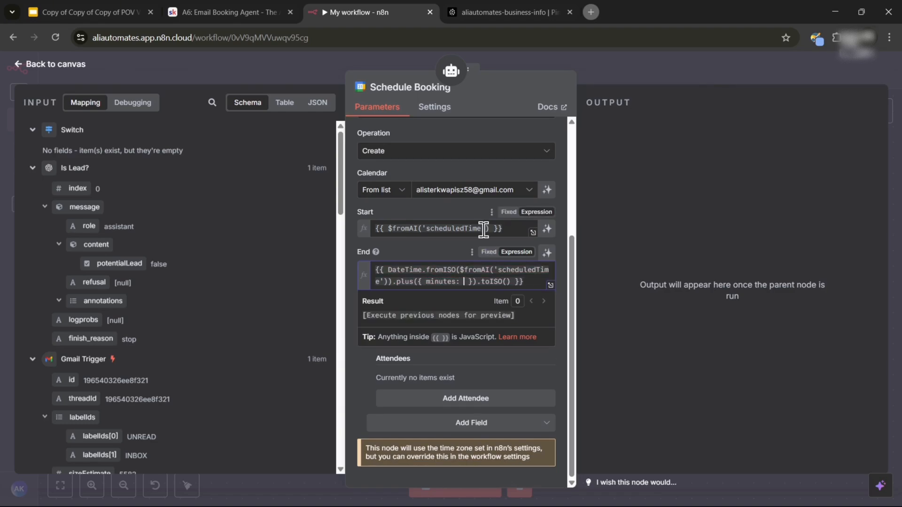
left_click(353, 311)
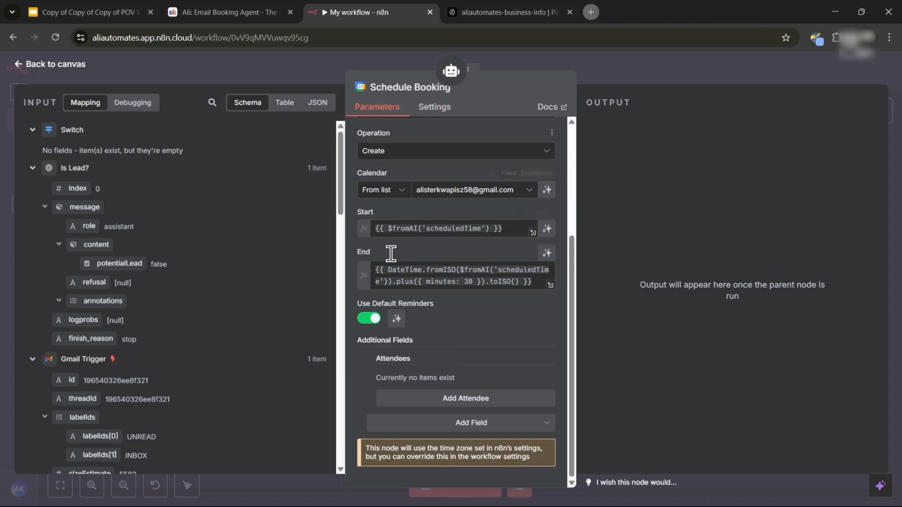
Add a first attendee to the booking and enter the placeholder for the business owner's e-mail address
left_click(464, 402)
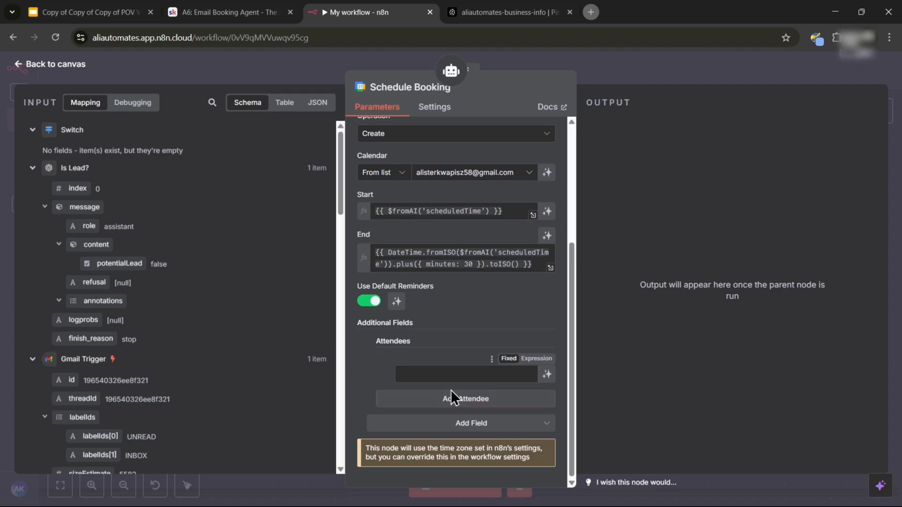
left_click(460, 371)
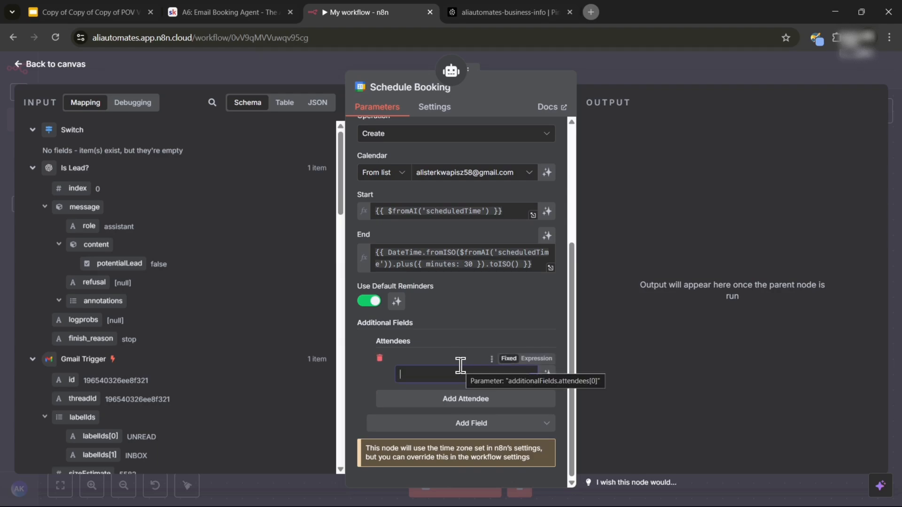
type("youremail@gmail.com")
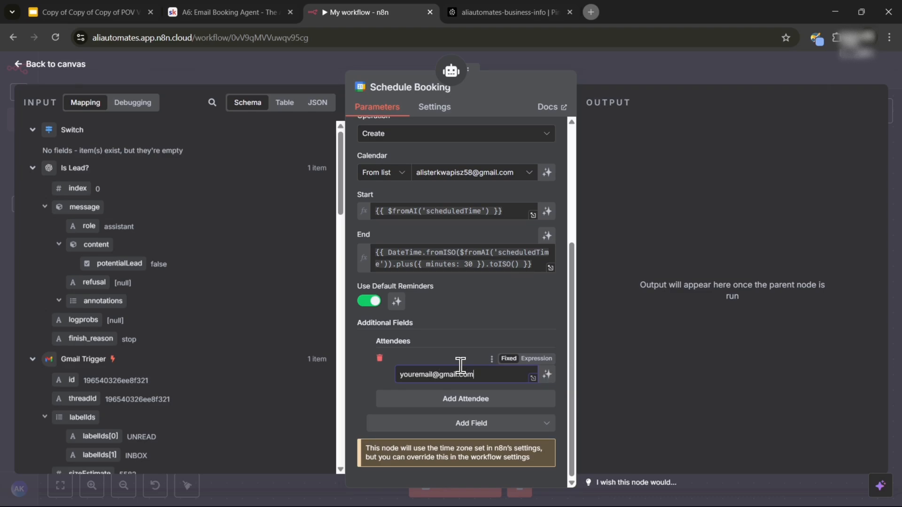
Add a second attendee and map it to the sender's address from the Gmail Trigger, {{ $('Gmail Trigger').item.json.from.value[0].address }}
left_click(463, 404)
scroll(477, 374, "down", 1)
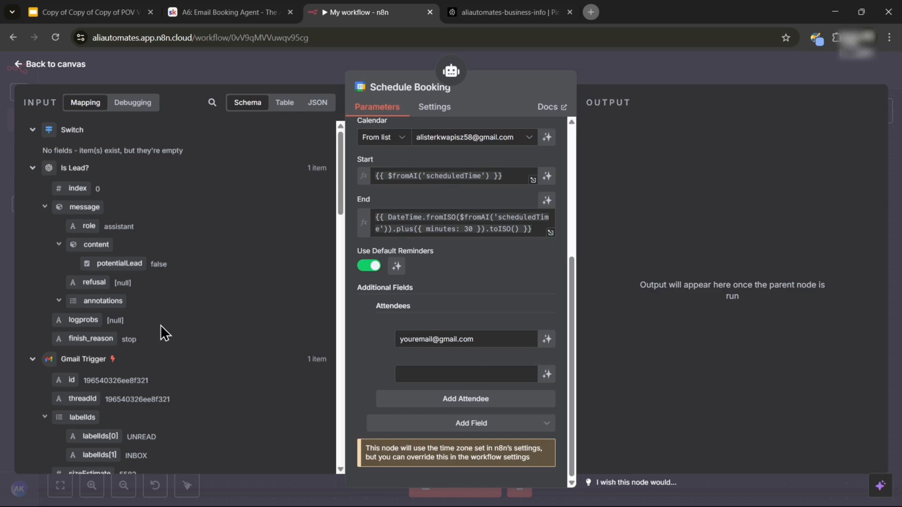
scroll(162, 324, "down", 1)
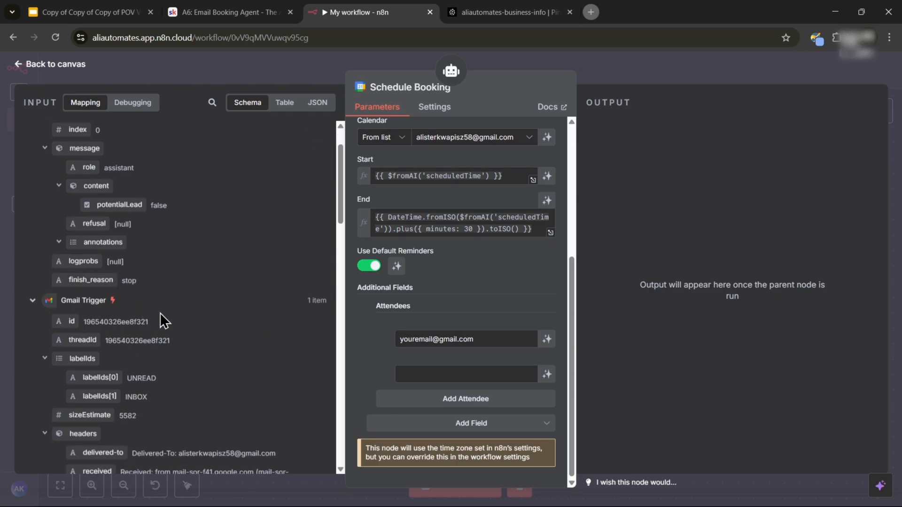
scroll(161, 314, "down", 10)
scroll(190, 277, "down", 15)
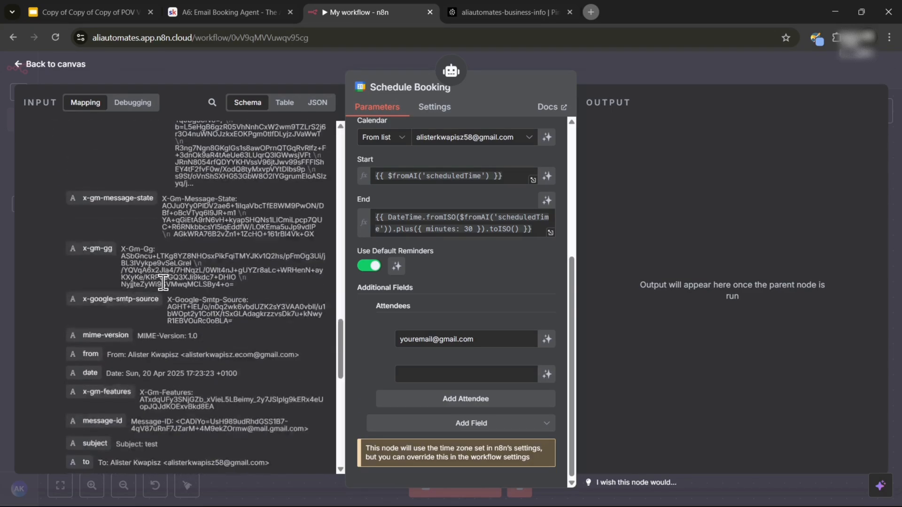
scroll(163, 284, "down", 10)
scroll(126, 303, "down", 3)
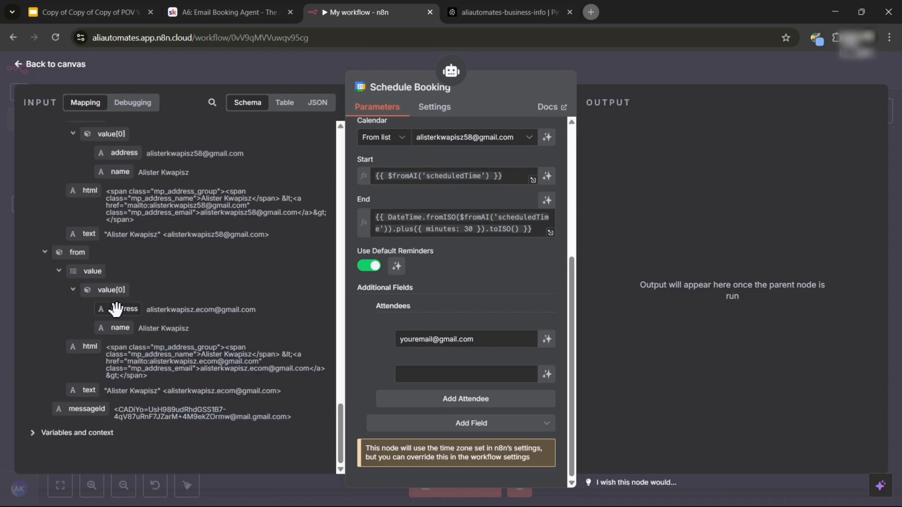
left_click_drag(116, 309, 418, 375)
left_click(374, 337)
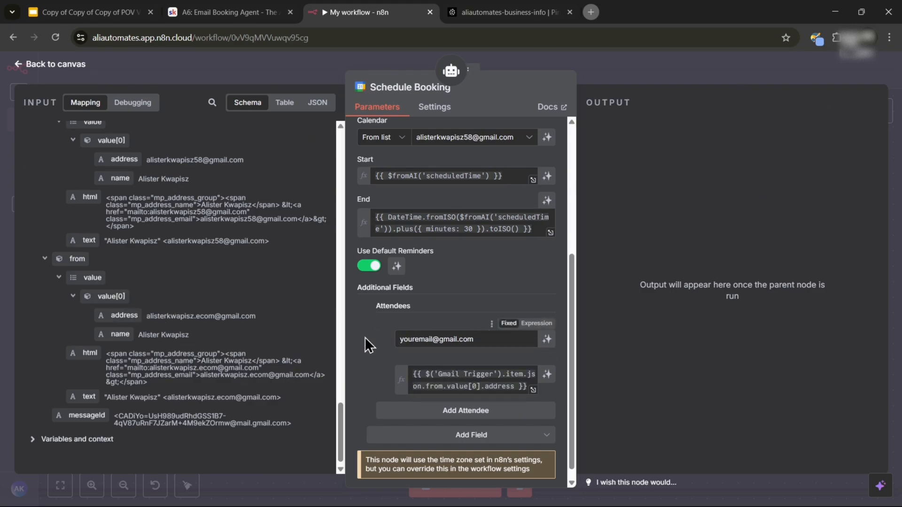
scroll(369, 338, "down", 1)
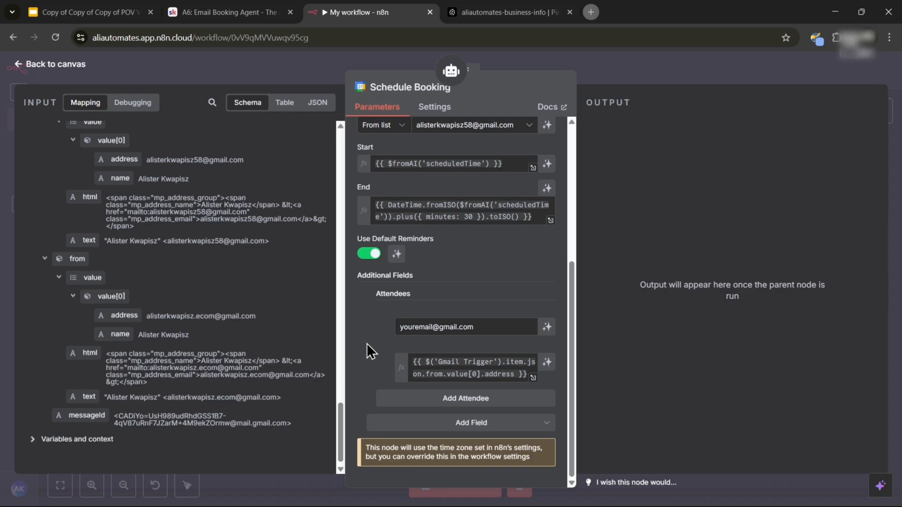
Review the Schedule Booking settings, return to the canvas and save the workflow
scroll(366, 343, "up", 4)
scroll(366, 343, "down", 4)
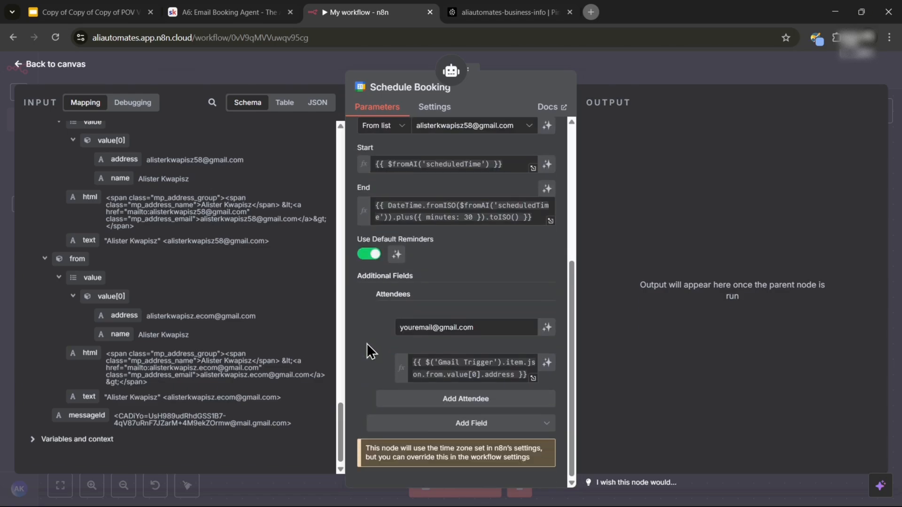
scroll(366, 344, "up", 5)
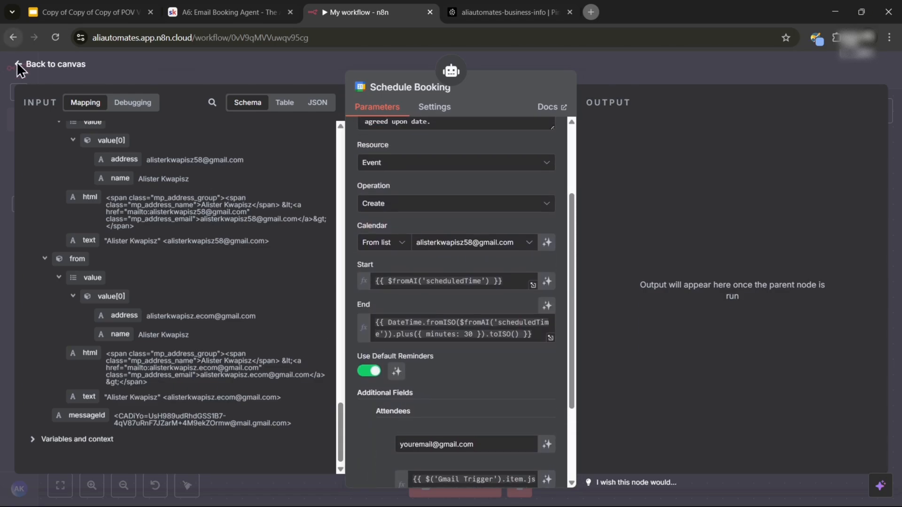
left_click(25, 64)
scroll(599, 319, "down", 3)
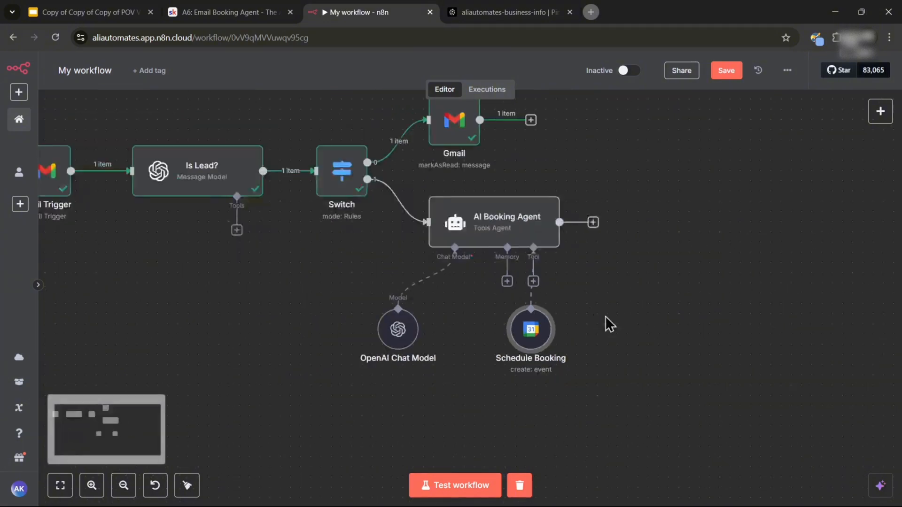
left_click_drag(600, 314, 530, 323)
scroll(530, 323, "up", 2)
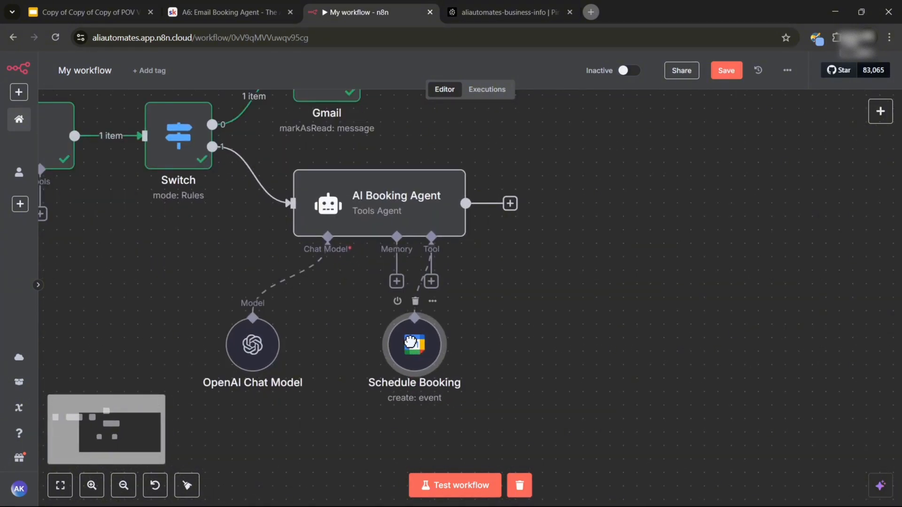
key("ctrl+s")
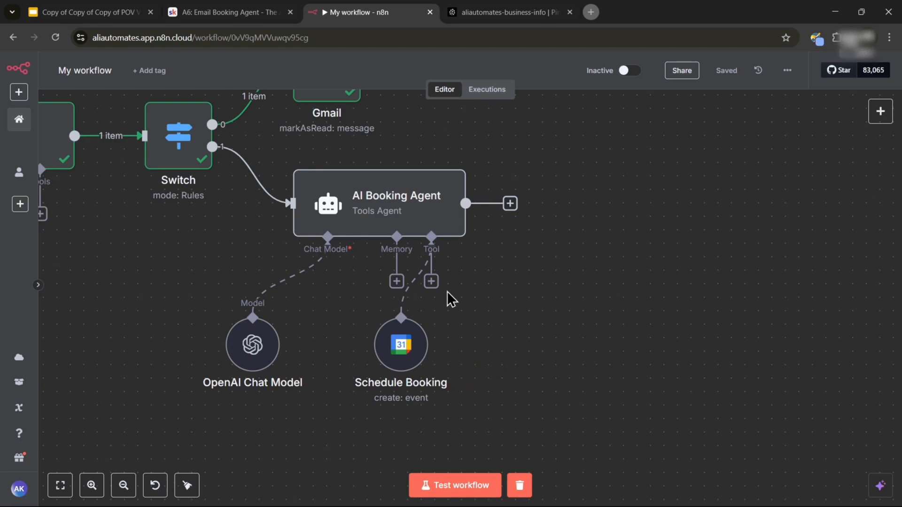
Duplicate the Schedule Booking tool and place the copy beside the original
right_click(402, 348)
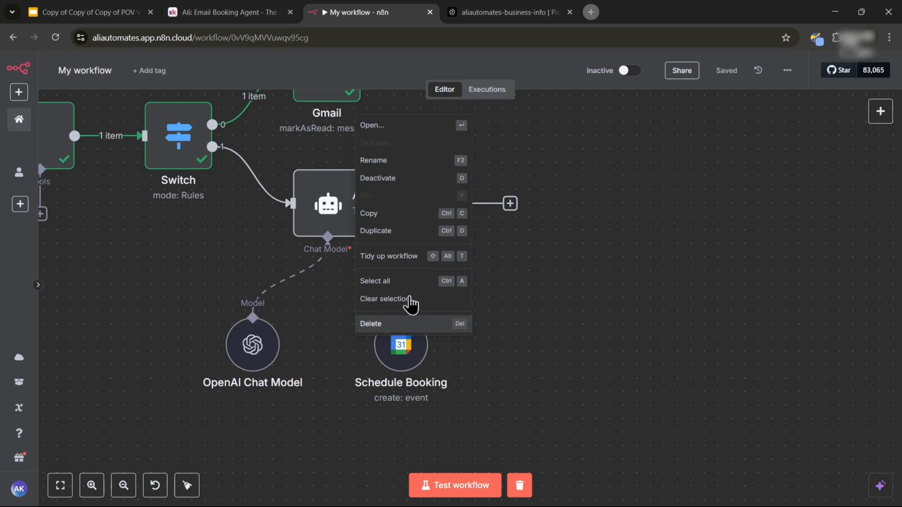
left_click(403, 232)
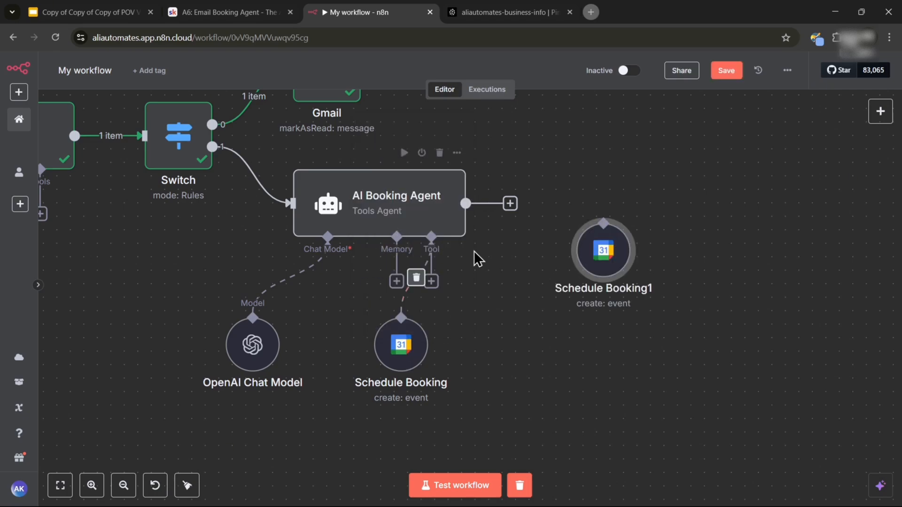
left_click_drag(596, 258, 502, 350)
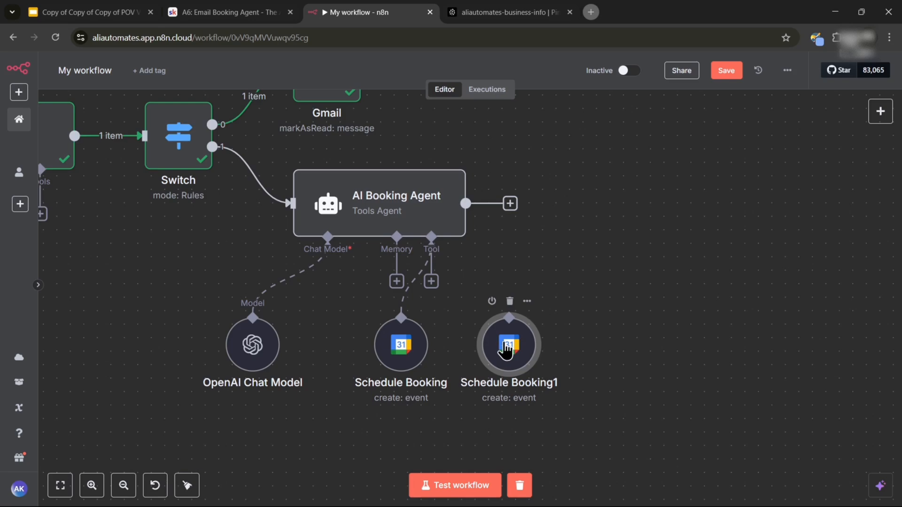
Replace the duplicate's description with the one from the Google Calendar Get All Bookings section of the course page, "Fetches all events from my Google Calendar."
double_click(506, 351)
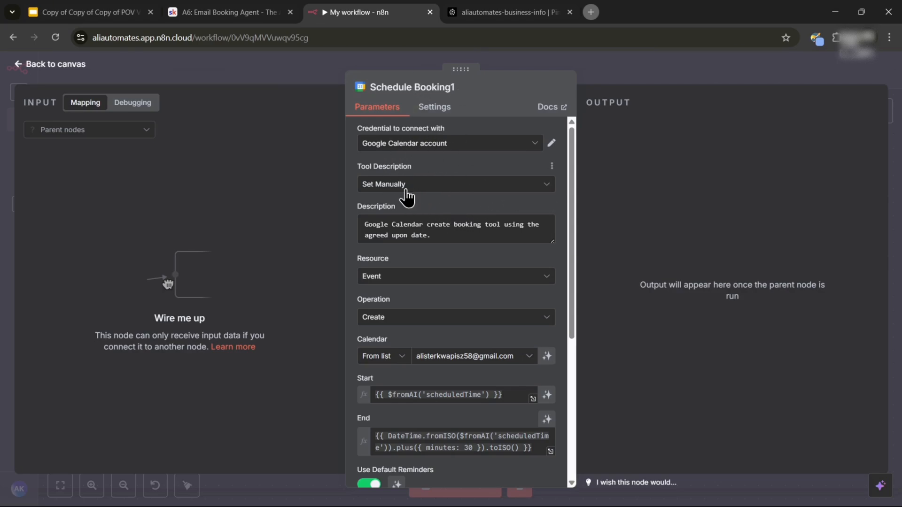
left_click(261, 8)
left_click(559, 303)
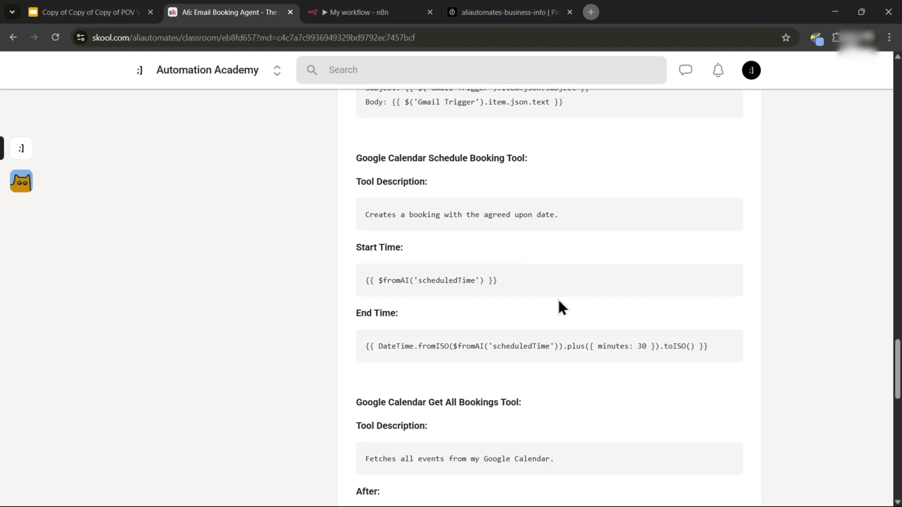
scroll(559, 299, "down", 5)
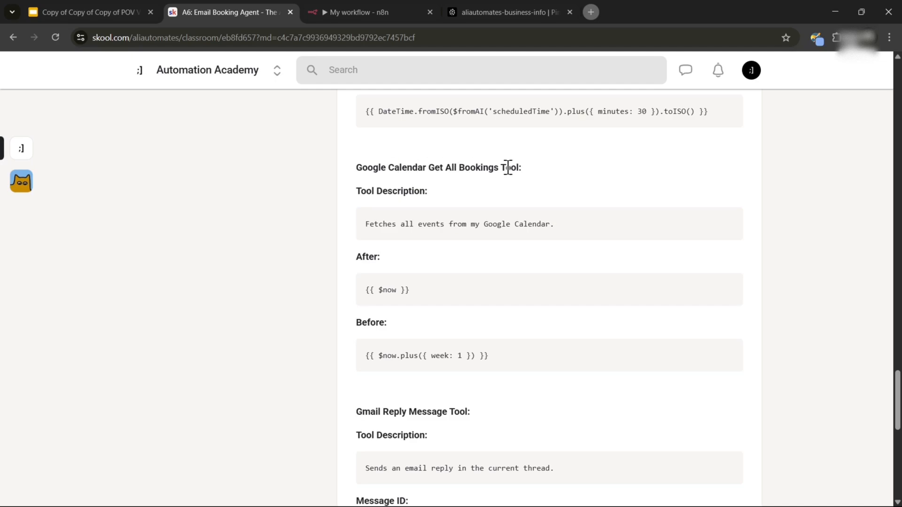
left_click_drag(553, 223, 367, 221)
key("ctrl+c")
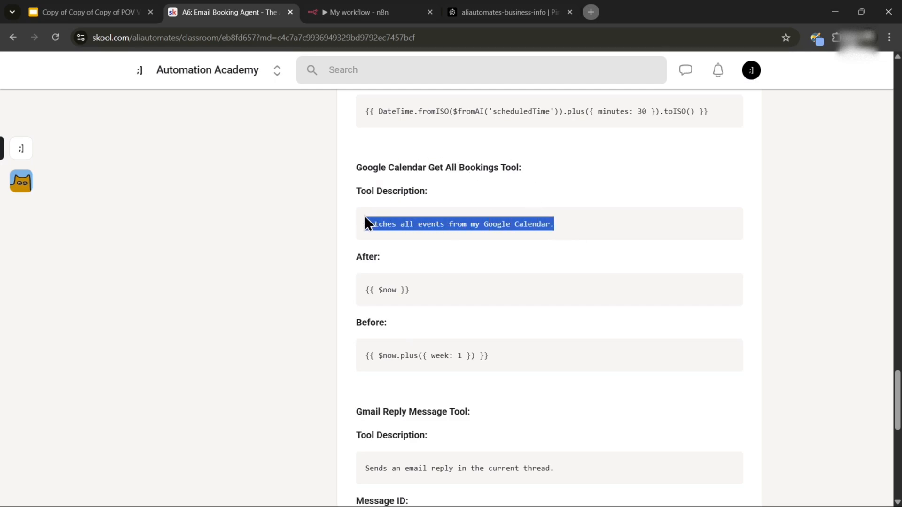
left_click(376, 14)
left_click(431, 216)
key("ctrl+a")
key("Delete")
key("ctrl+v")
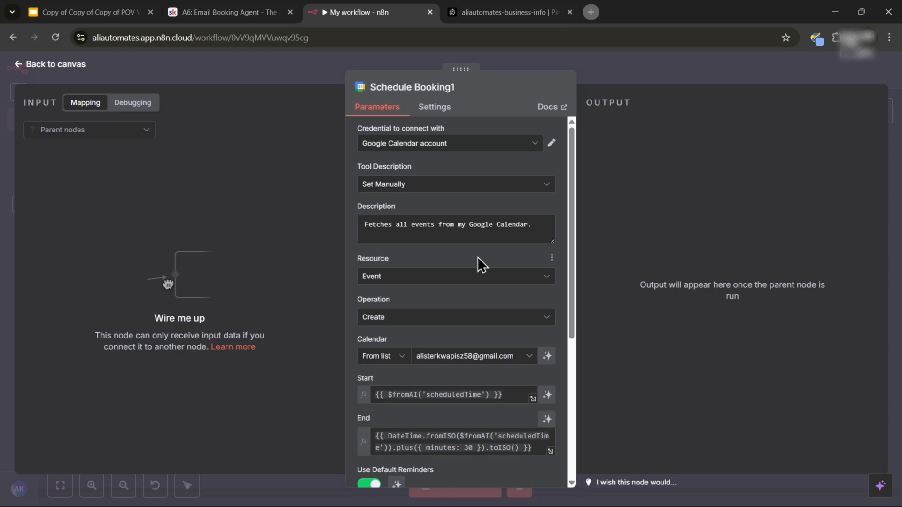
Change the duplicated tool's operation to Get Many and enable Return All
scroll(477, 257, "down", 1)
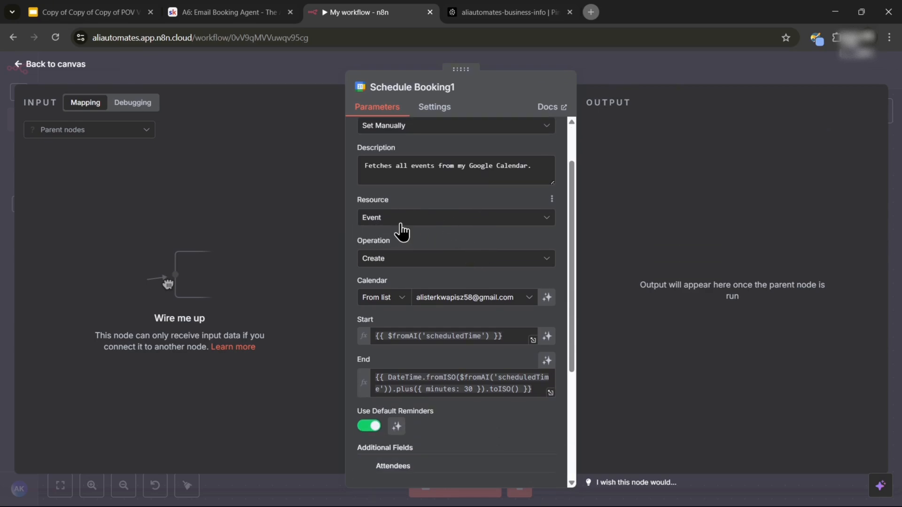
left_click(413, 259)
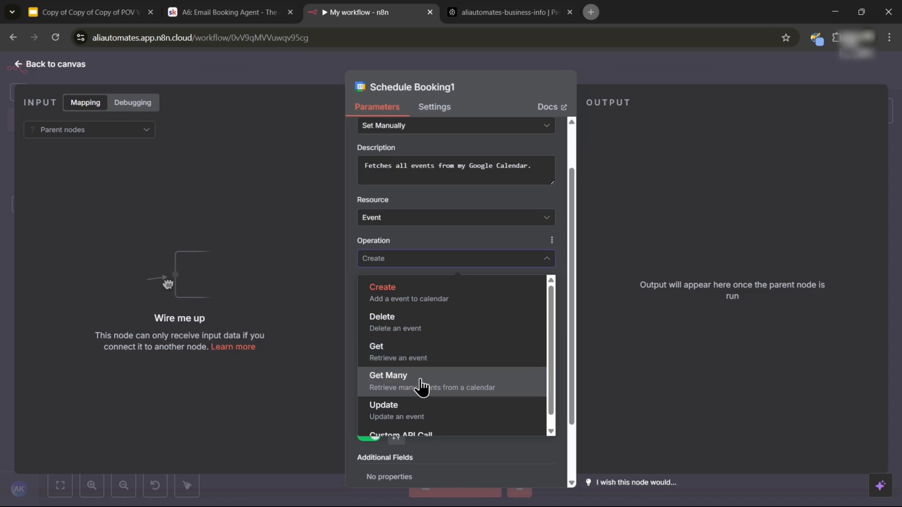
left_click(422, 387)
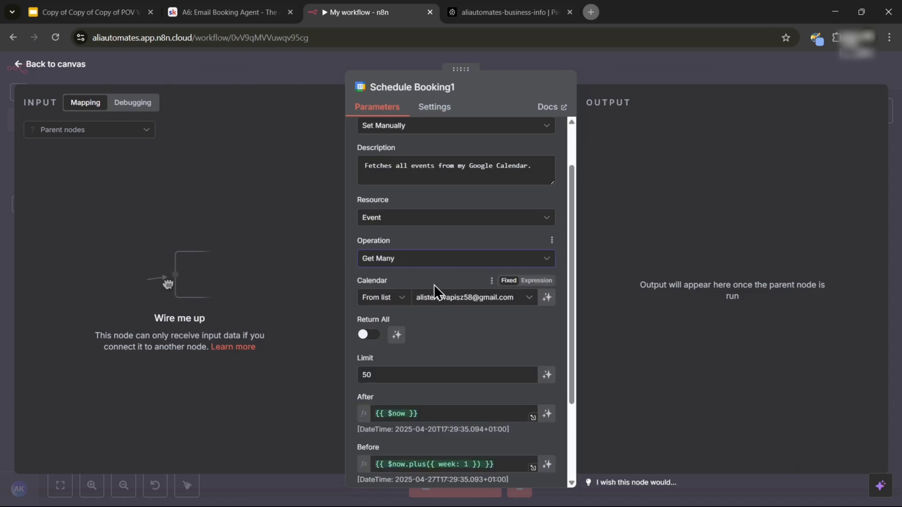
scroll(409, 245, "down", 2)
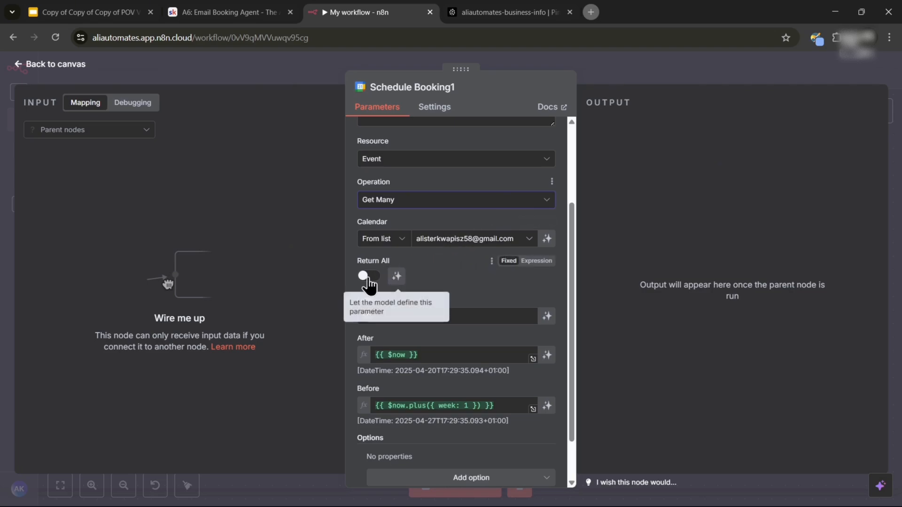
left_click(363, 276)
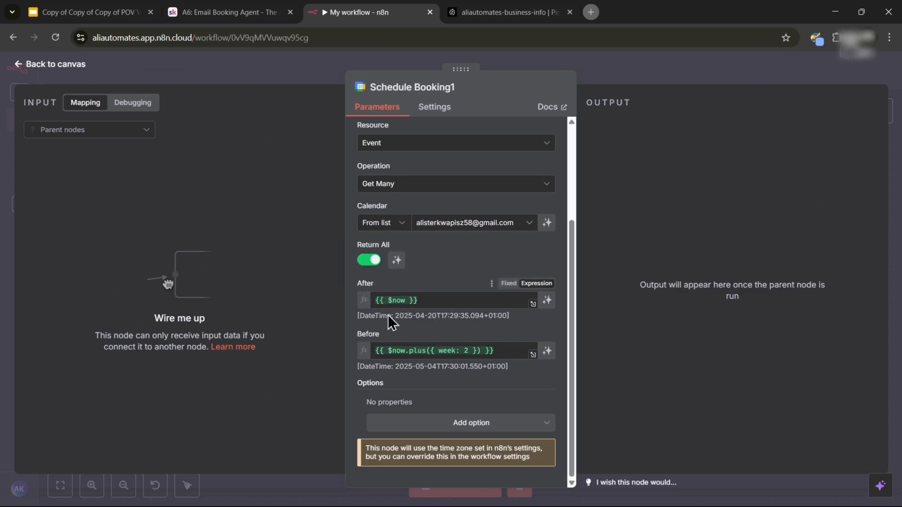
Change the period added in the Before expression to month: 1
double_click(440, 351)
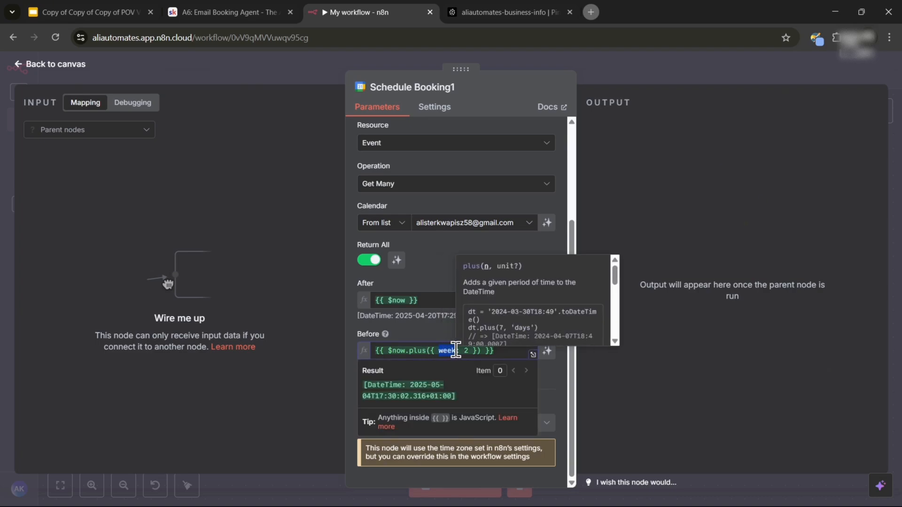
key("BackSpace")
type("month")
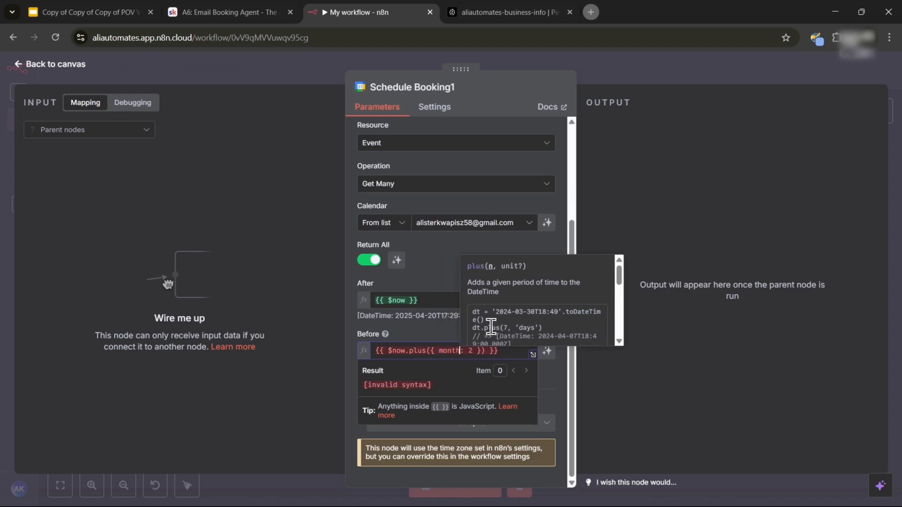
key("Right")
key("Right")
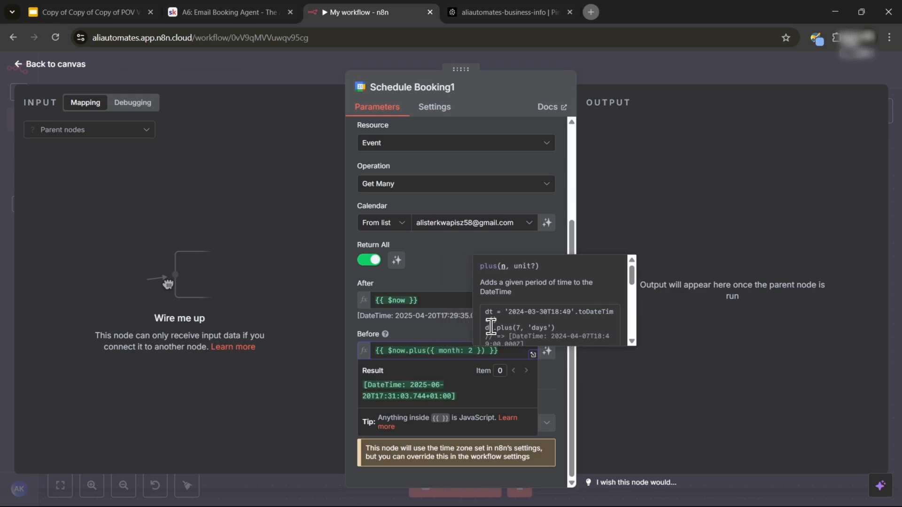
key("BackSpace")
type("1")
left_click(463, 334)
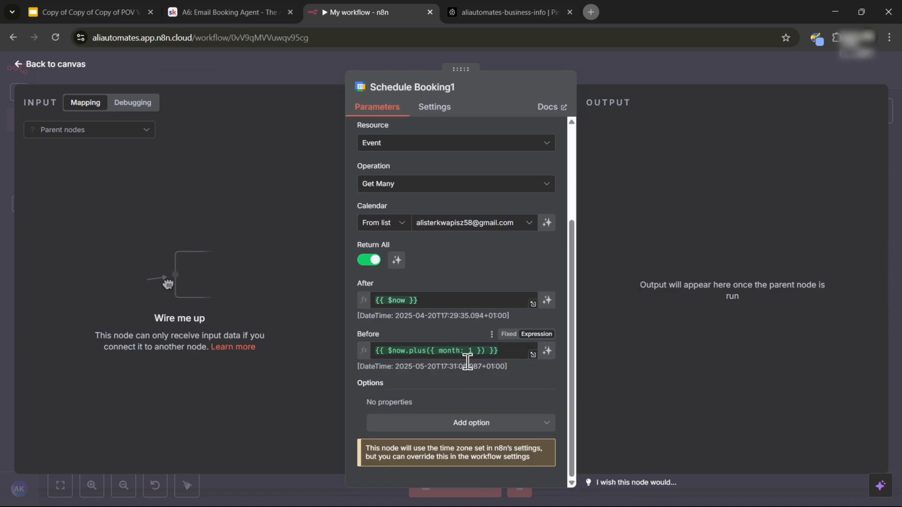
Change the Before expression to {{ $now.plus({ week: 2 }) }}
scroll(453, 350, "up", 3)
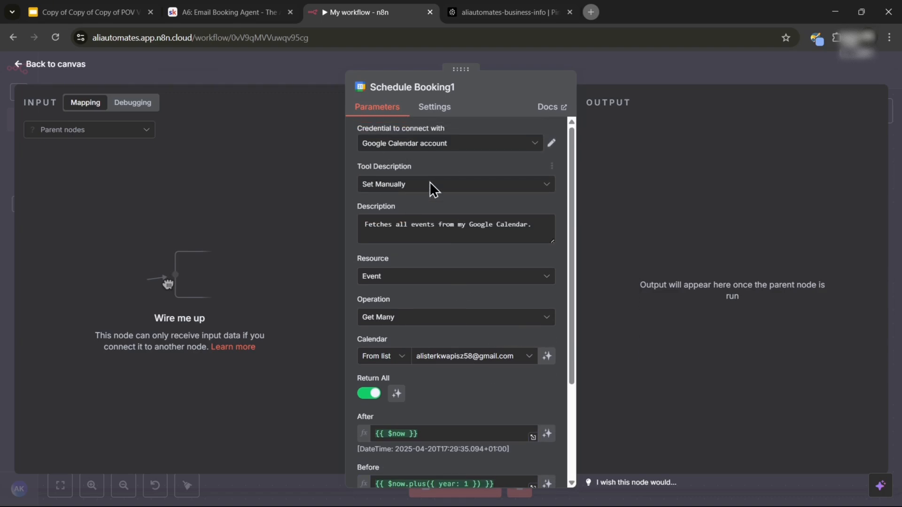
scroll(444, 285, "down", 3)
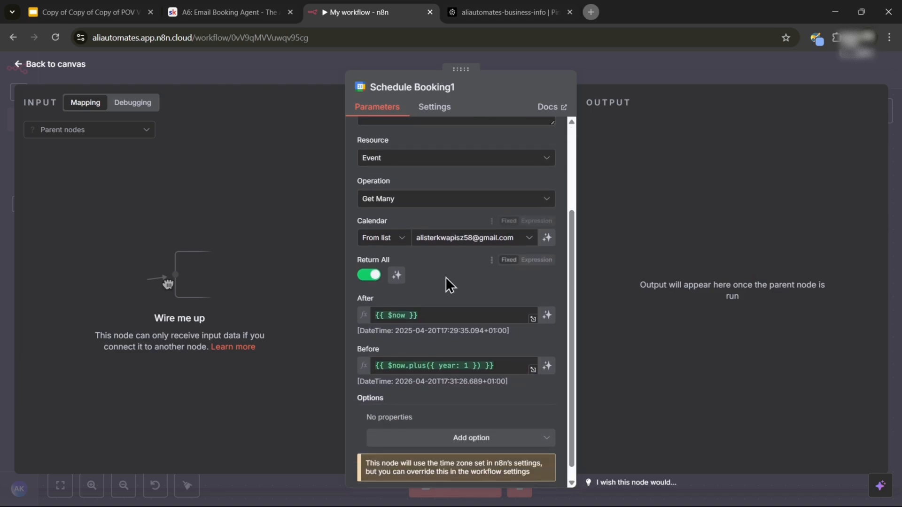
scroll(444, 286, "down", 1)
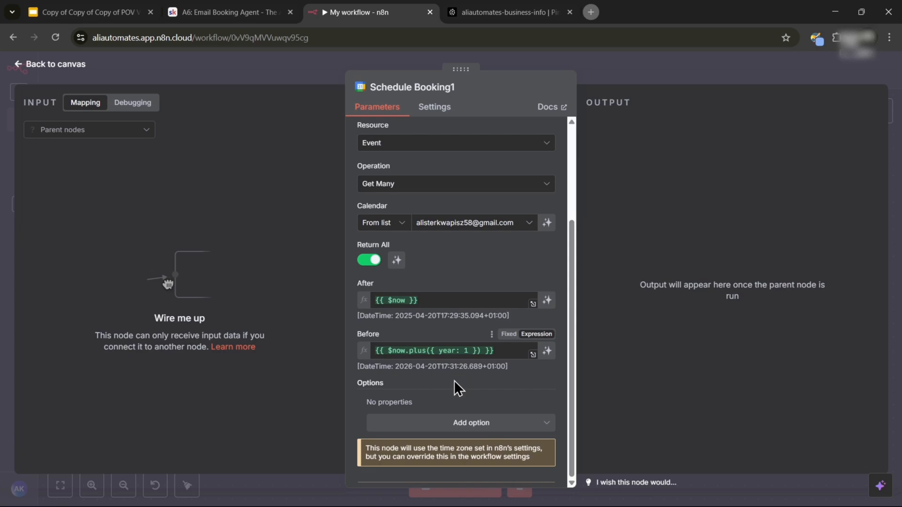
left_click_drag(439, 351, 457, 352)
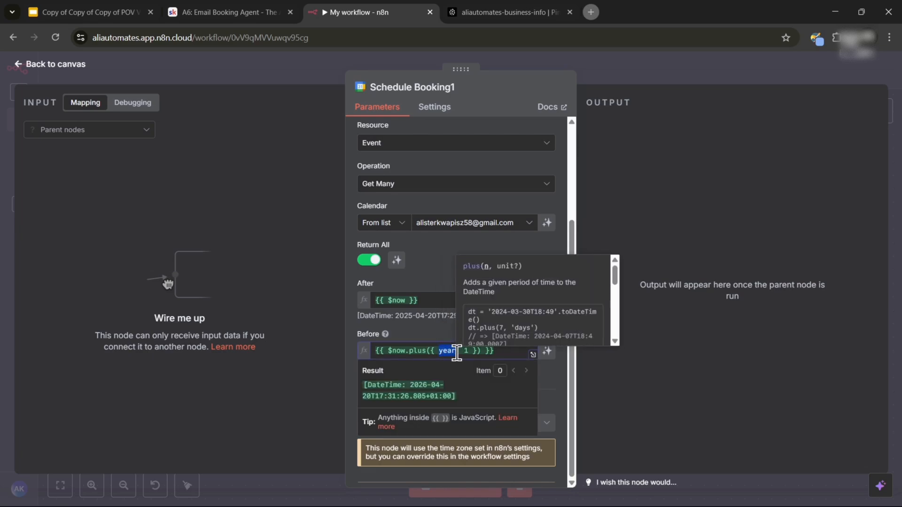
type("week")
key("Right")
key("Right")
key("Right")
key("BackSpace")
type("w")
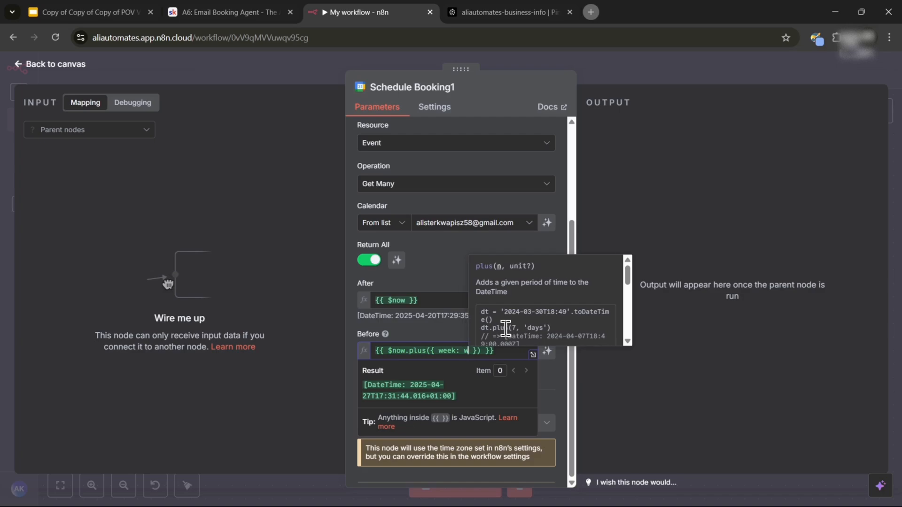
key("BackSpace")
type("2")
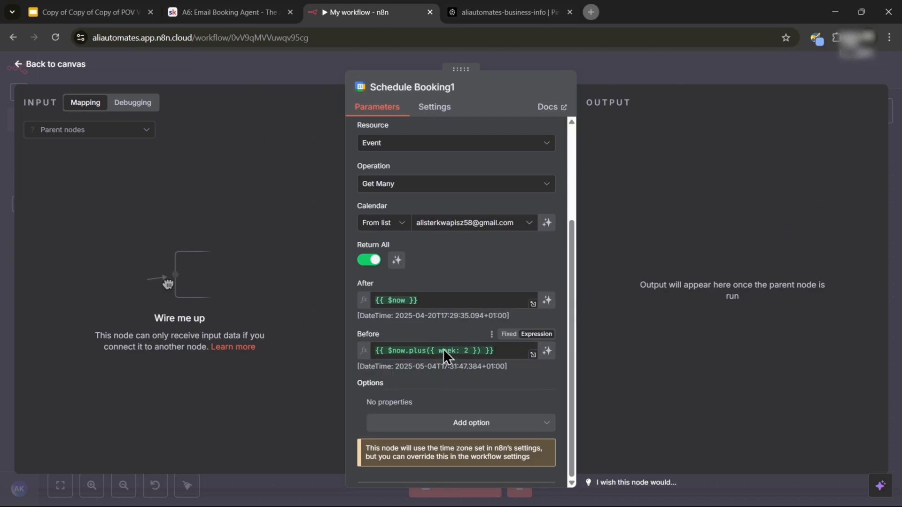
Set the Before expression to {{ $now.plus({ month: 1 }) }}
left_click_drag(439, 352, 455, 352)
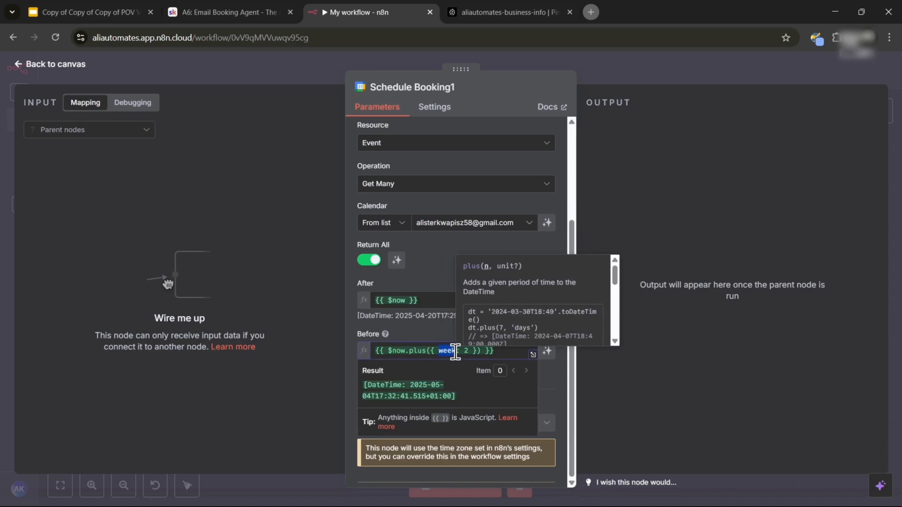
type("month")
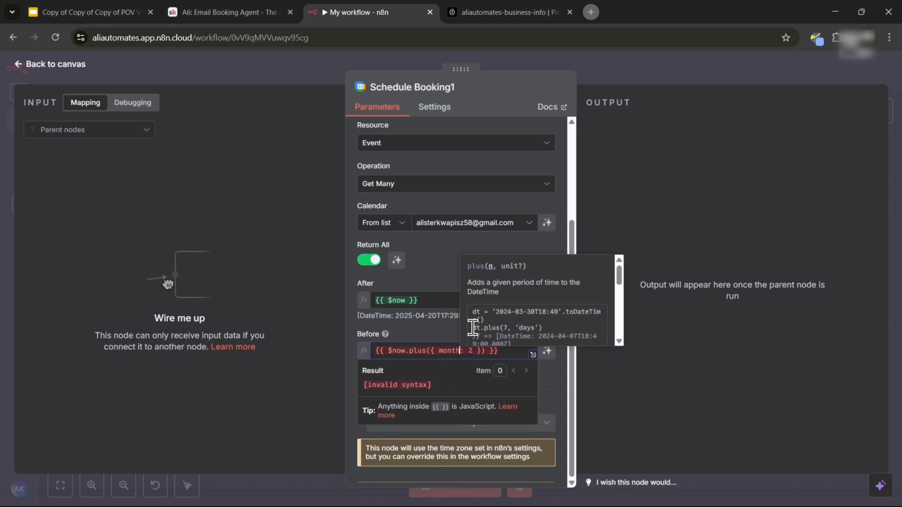
key("Right")
key("Right")
key("Right")
key("BackSpace")
type("1")
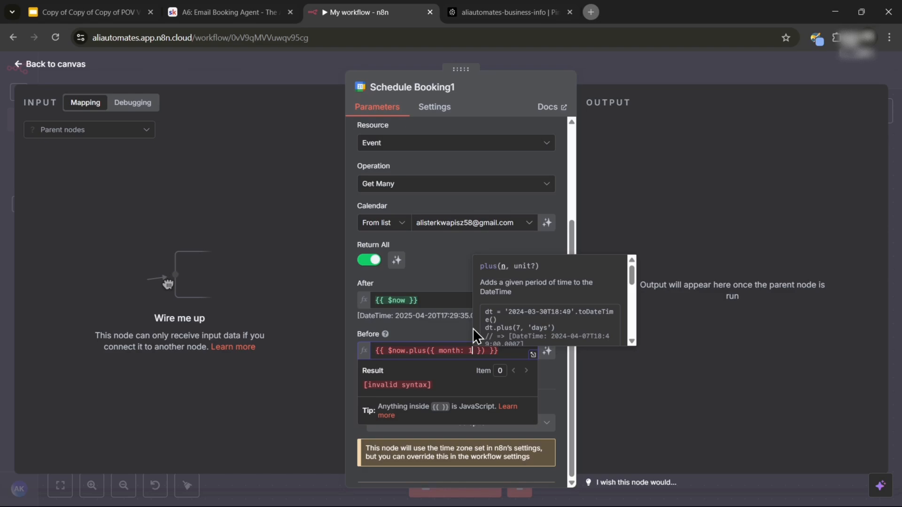
left_click(456, 316)
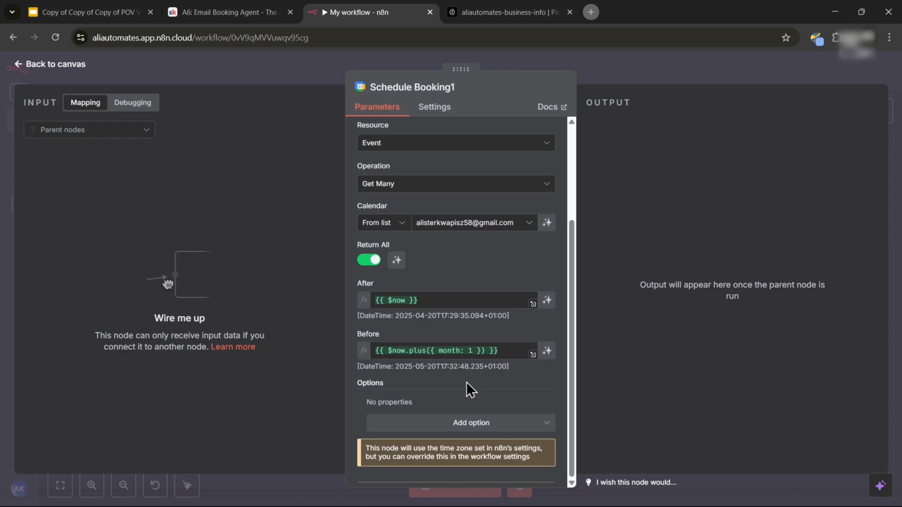
Return to the canvas and connect the duplicated calendar tool to the AI Booking Agent's Tool input
scroll(466, 381, "up", 3)
scroll(399, 301, "down", 3)
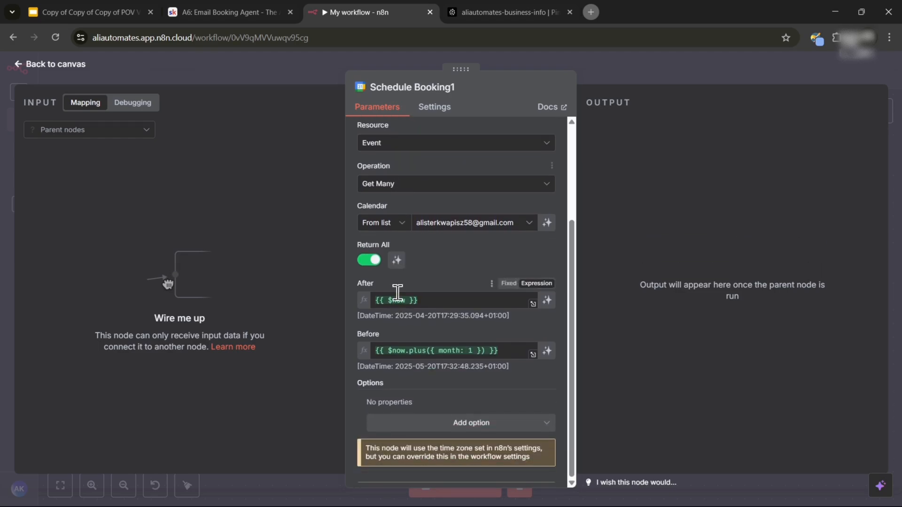
left_click(60, 70)
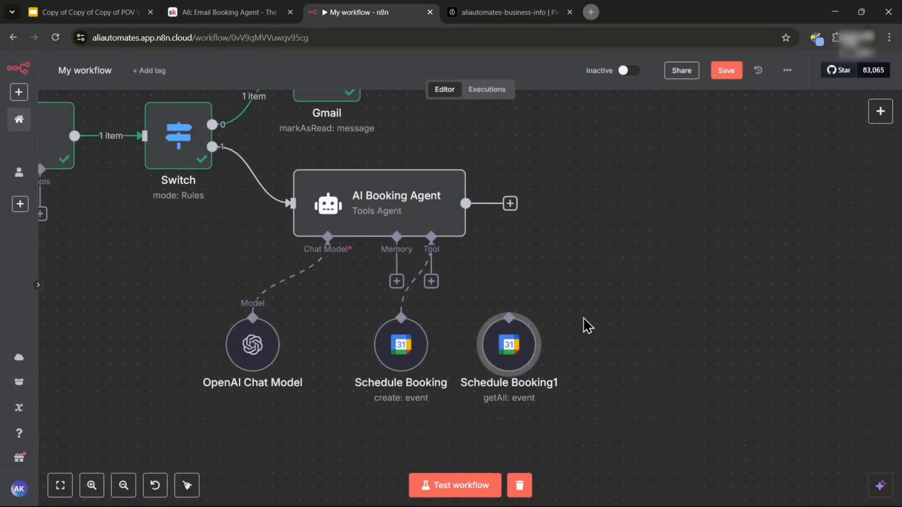
left_click_drag(509, 318, 431, 245)
Rename the duplicated calendar tool Schedule Booking1 to Check Availability and save the workflow
scroll(590, 288, "down", 3)
left_click_drag(600, 288, 585, 305)
scroll(517, 357, "up", 3)
right_click(512, 345)
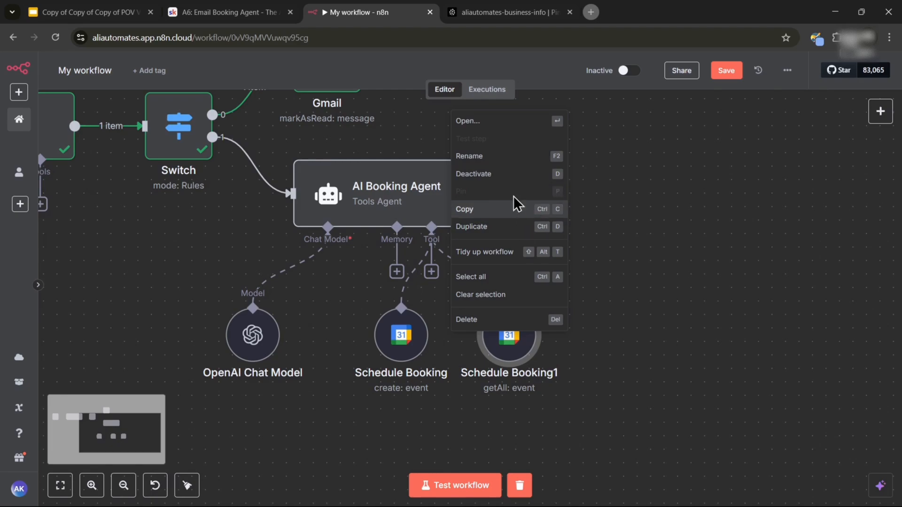
left_click(502, 156)
type("Chec")
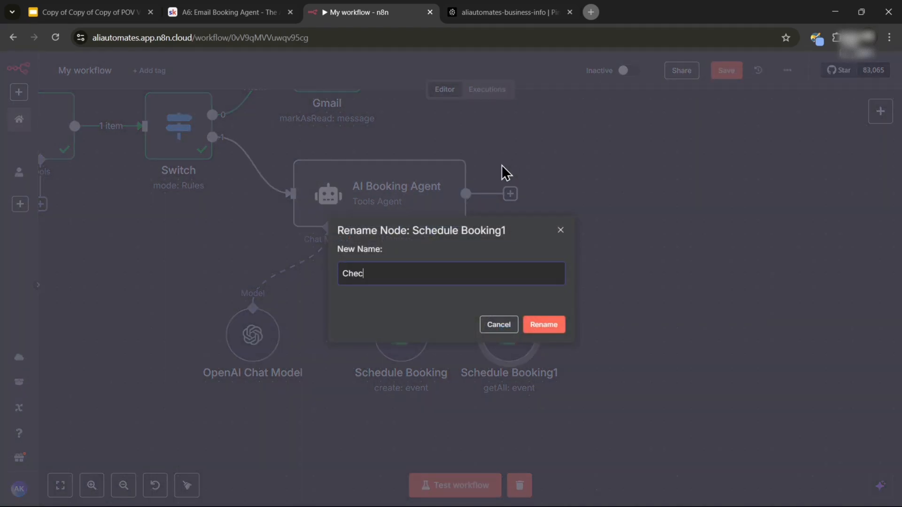
type("k Availability")
left_click(539, 328)
scroll(563, 277, "down", 1)
left_click_drag(693, 180, 617, 219)
left_click(731, 74)
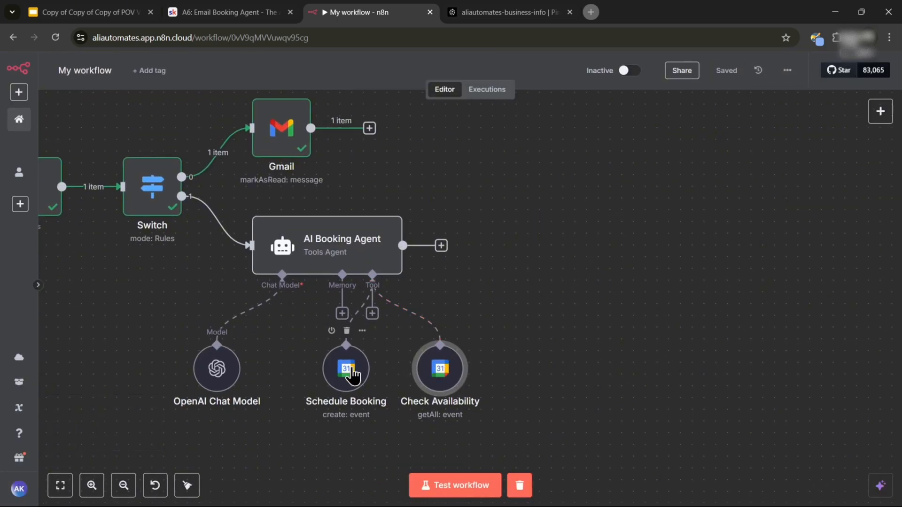
Shift the Schedule Booking and Check Availability nodes slightly closer to the OpenAI Chat Model node
left_click_drag(352, 376, 329, 376)
left_click_drag(433, 374, 410, 373)
left_click_drag(505, 355, 564, 328)
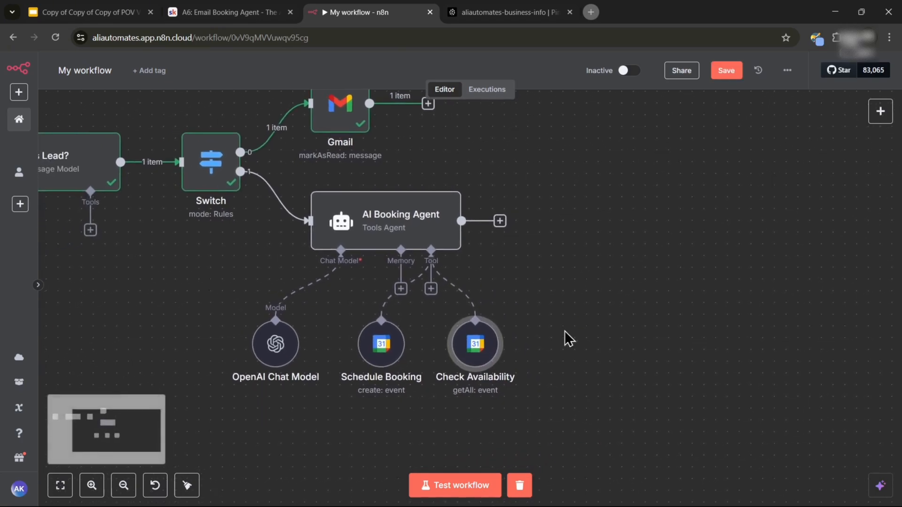
scroll(475, 273, "up", 2)
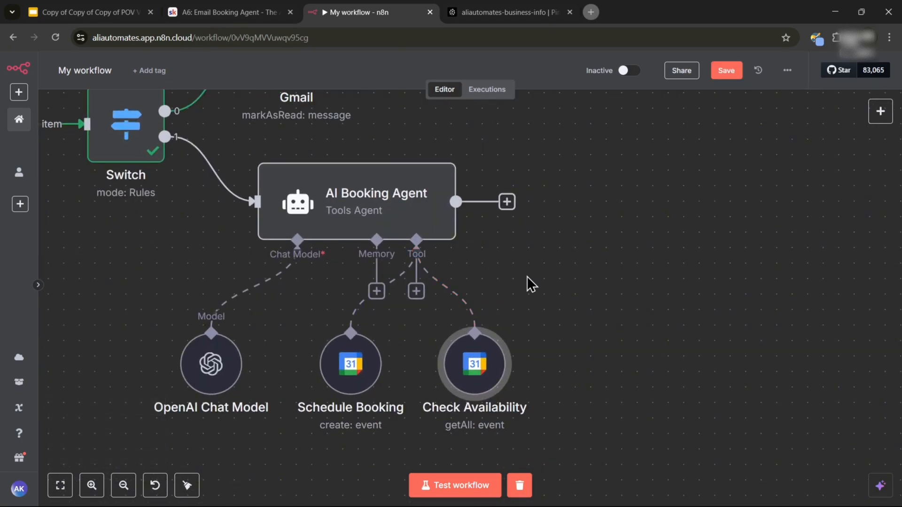
Add a Gmail Tool to the AI Booking Agent and set its operation to Reply
left_click(417, 292)
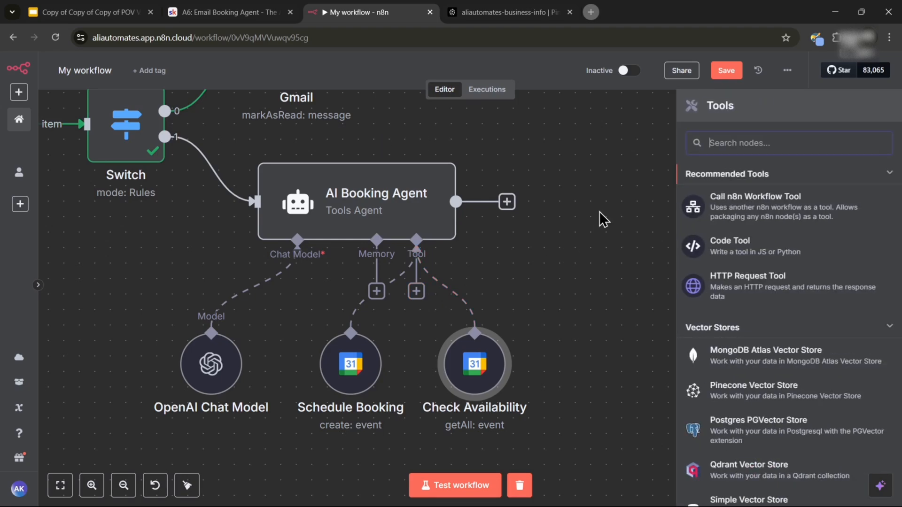
type("gmail")
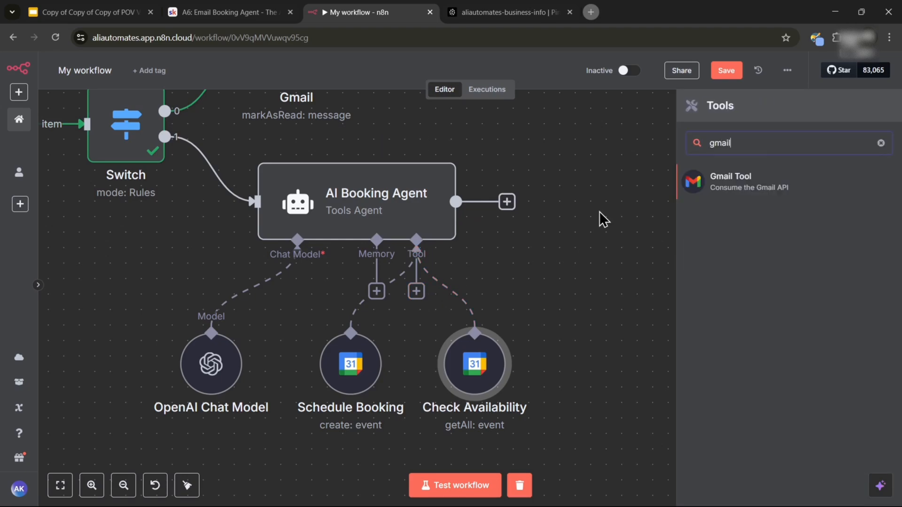
left_click(714, 189)
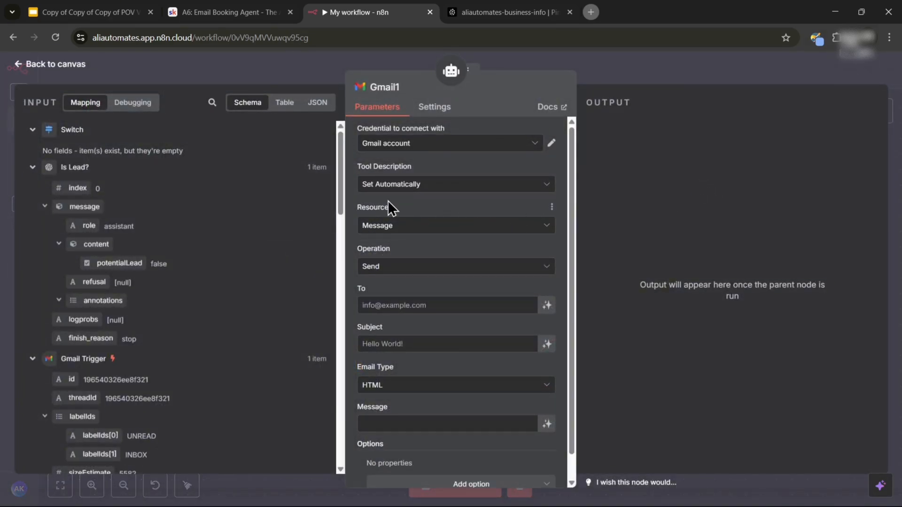
left_click(382, 266)
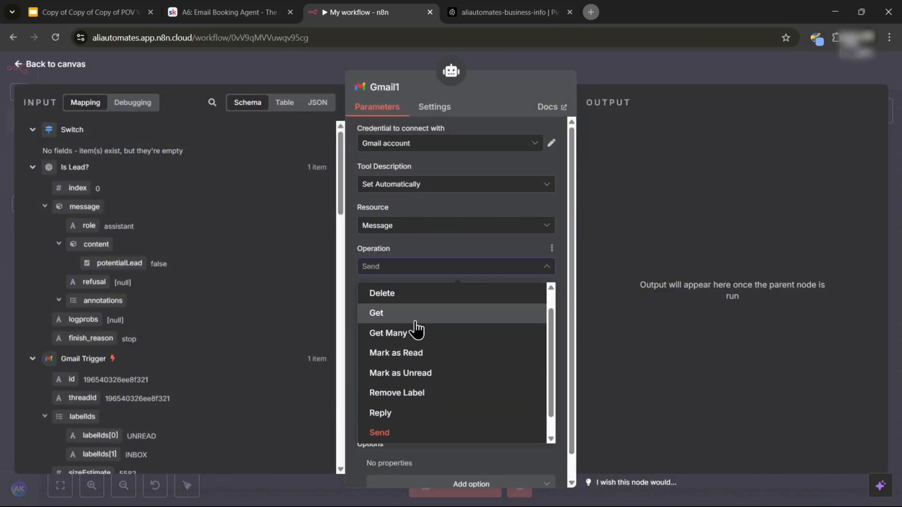
scroll(413, 383, "down", 1)
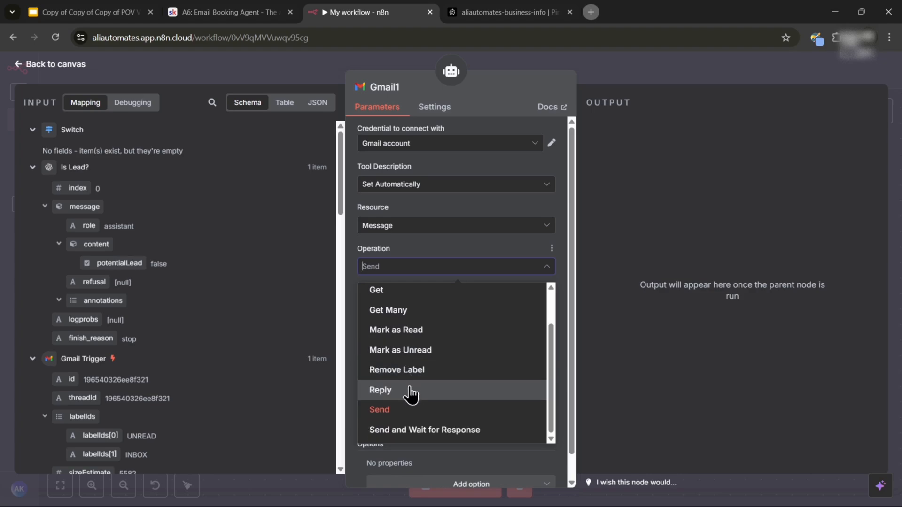
left_click(411, 393)
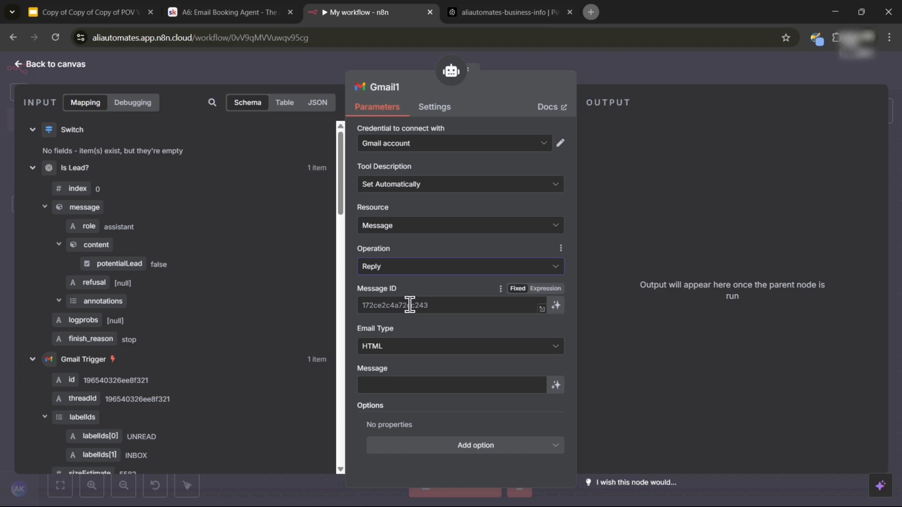
Map the Message ID to the Gmail Trigger's threadId and set the email type to Text
scroll(272, 323, "down", 5)
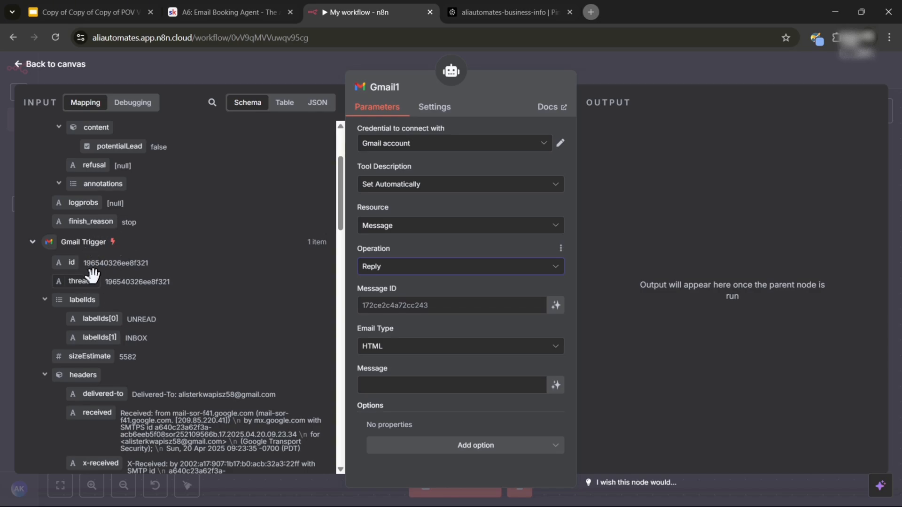
left_click_drag(79, 281, 435, 308)
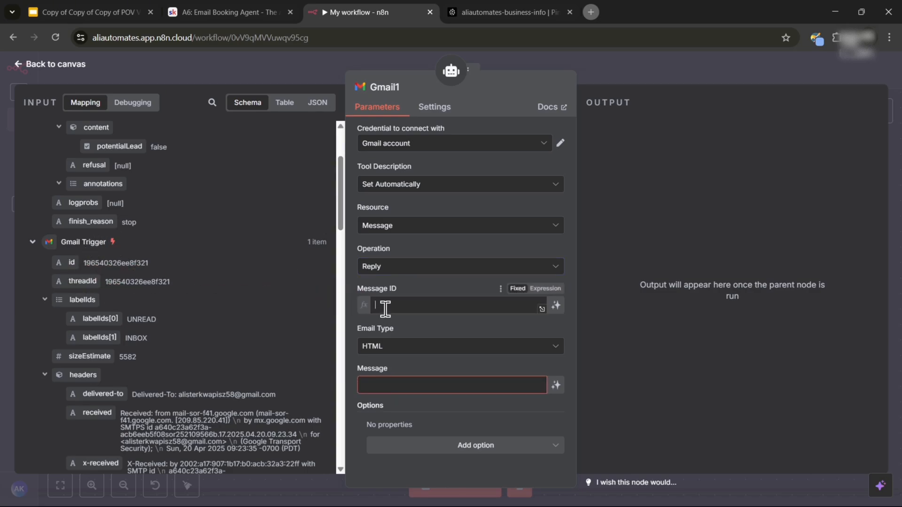
left_click(432, 281)
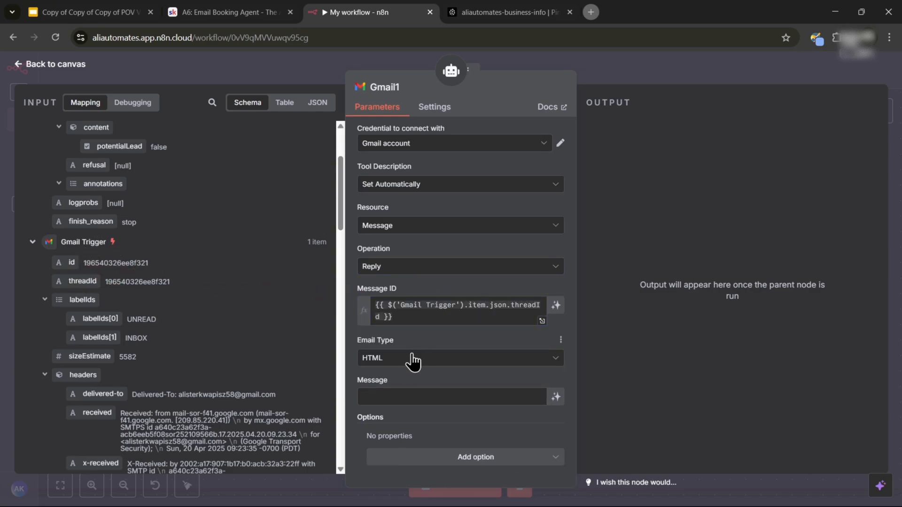
left_click(411, 363)
left_click(404, 384)
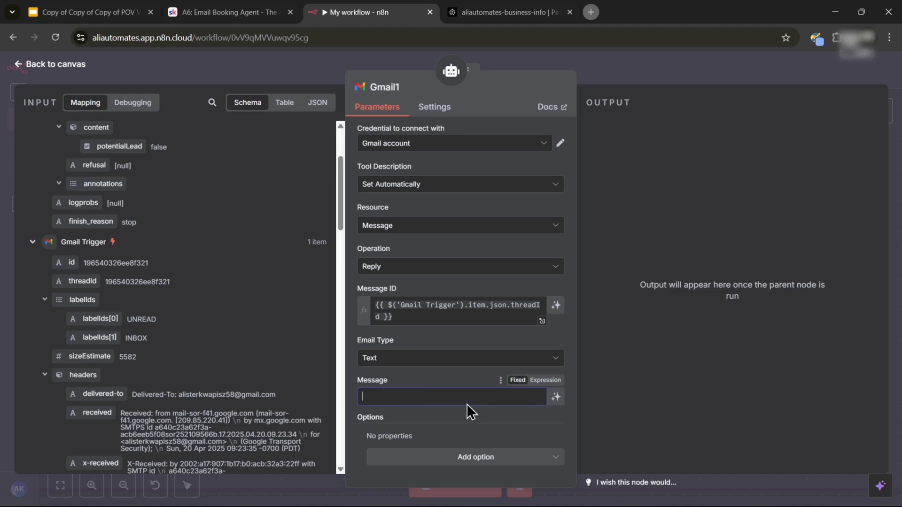
Make the reply's Message field an expression that calls the $fromAI() function
left_click(451, 393)
left_click(538, 382)
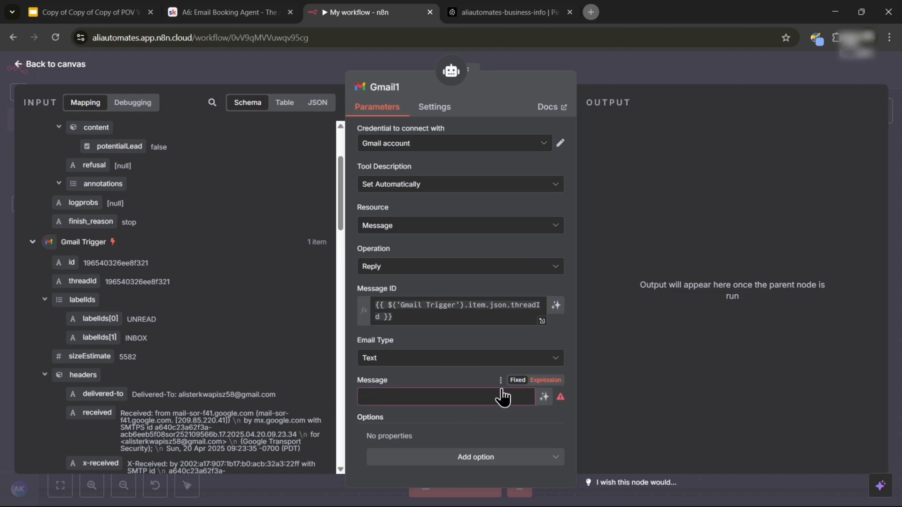
type("{{")
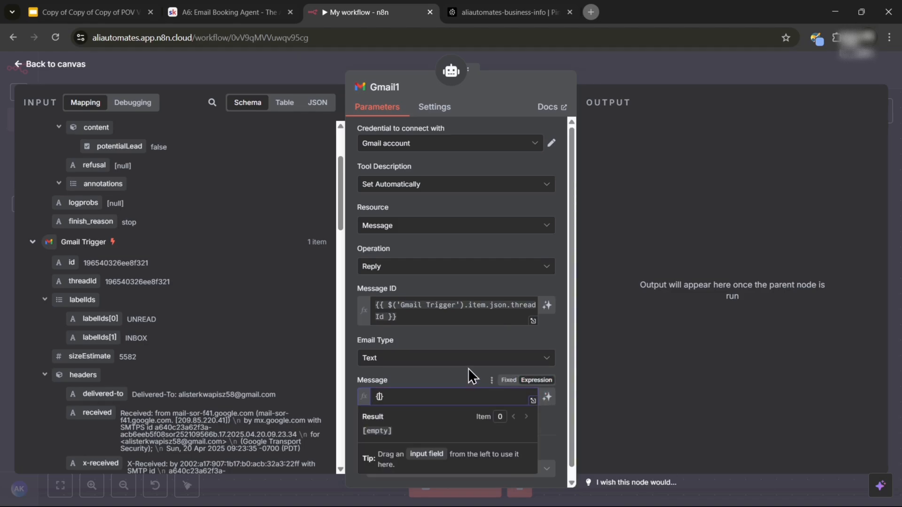
scroll(468, 376, "down", 3)
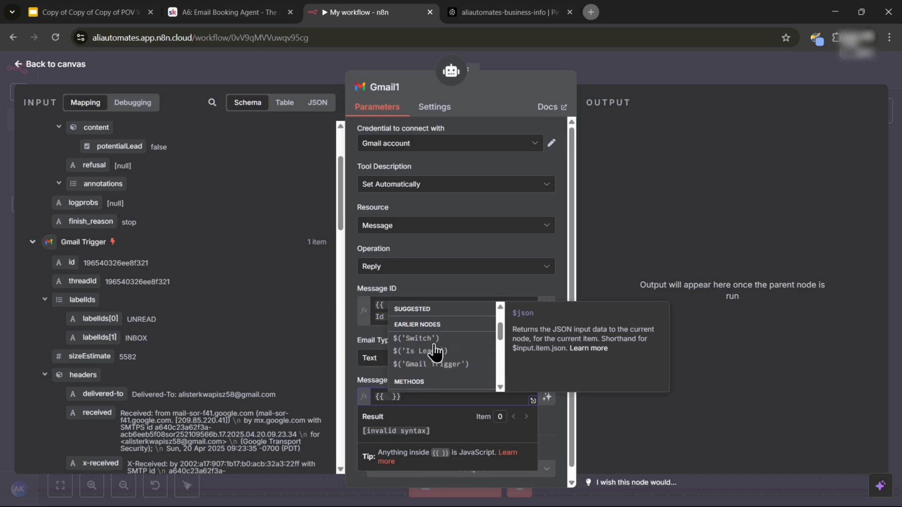
scroll(429, 364, "down", 2)
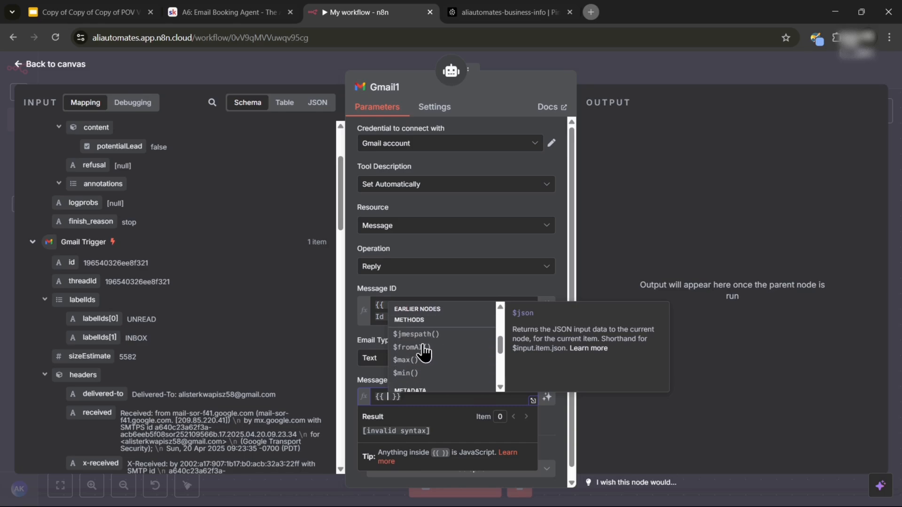
left_click(421, 351)
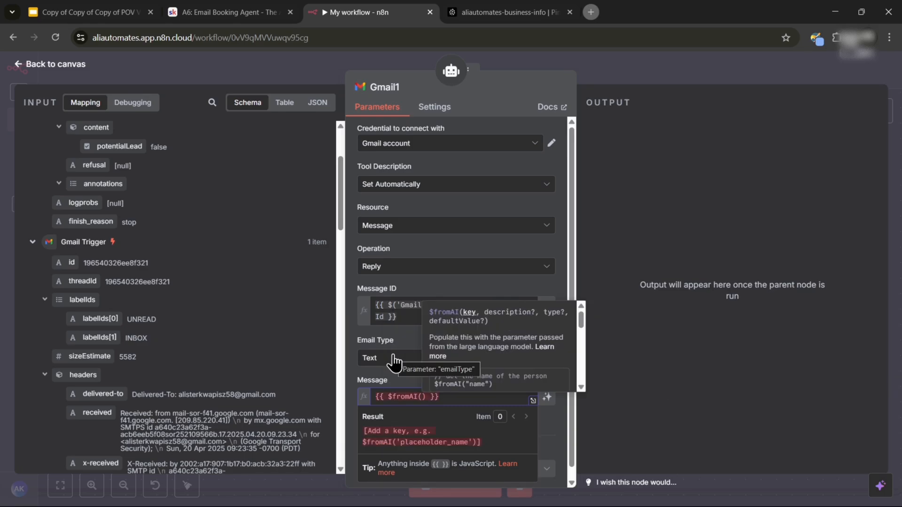
Give the Message's $fromAI call the key 'gmailBody' and the description 'the main text of the email'
type("'")
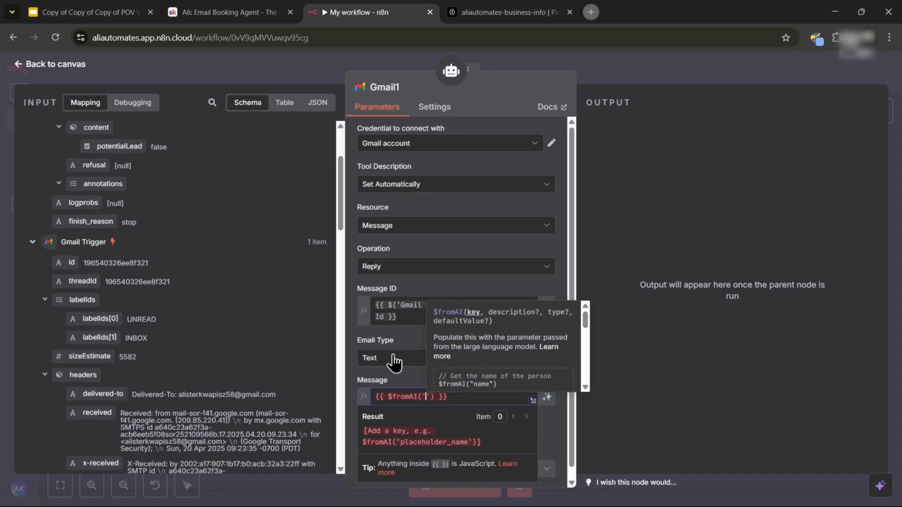
type("gmailBody")
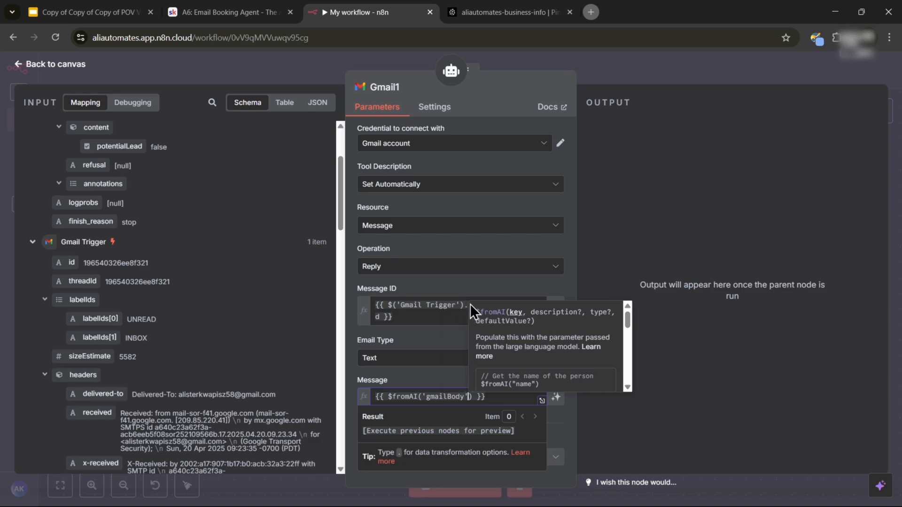
type(",")
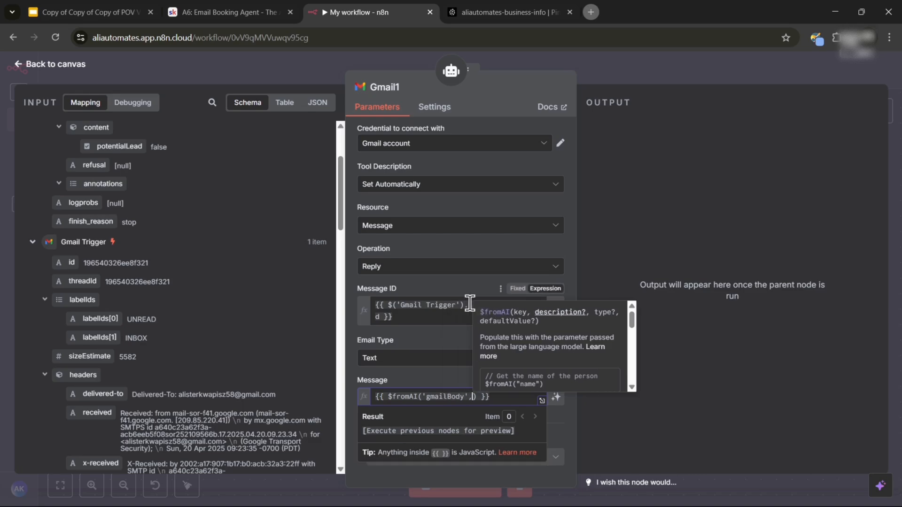
type(" '")
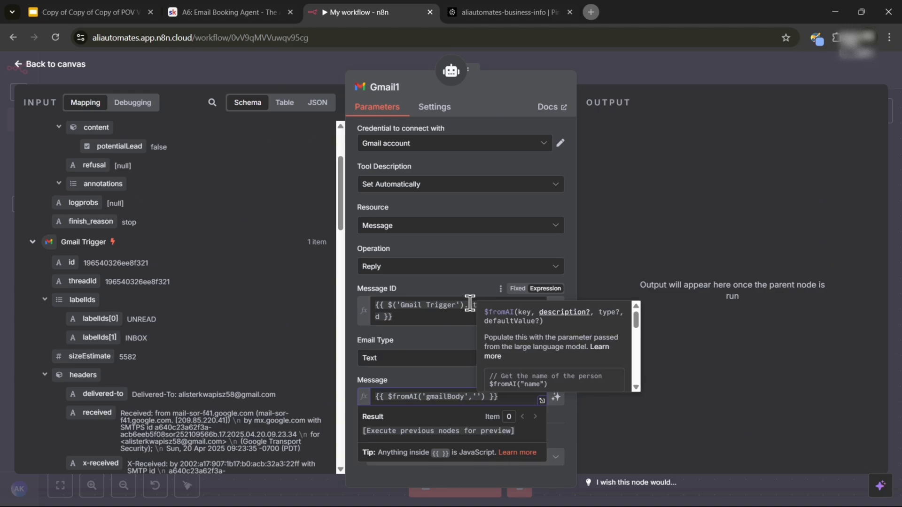
type("the main ")
type("body of the emai")
type("l")
left_click(396, 379)
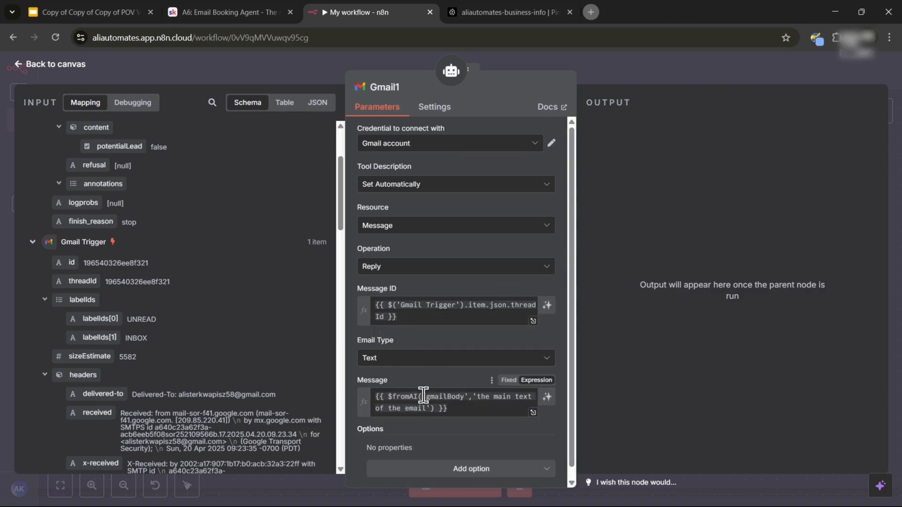
scroll(450, 376, "down", 1)
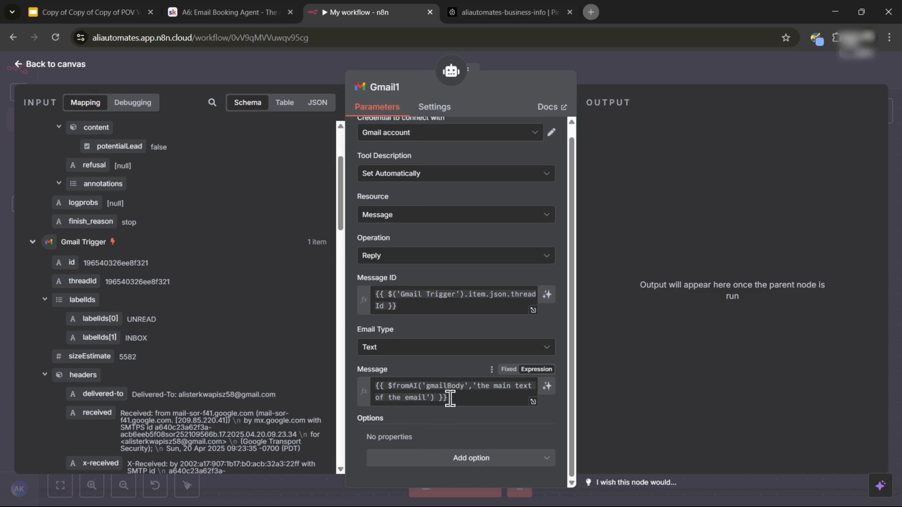
left_click(415, 392)
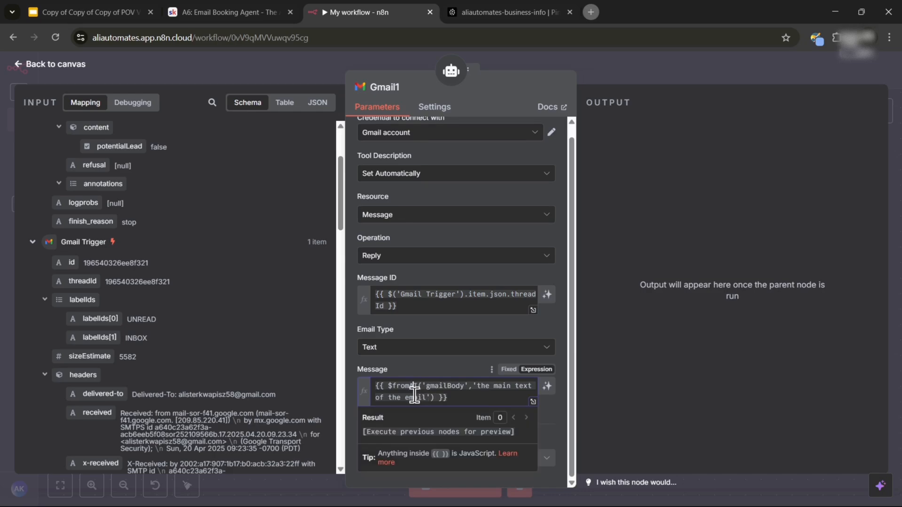
left_click(429, 376)
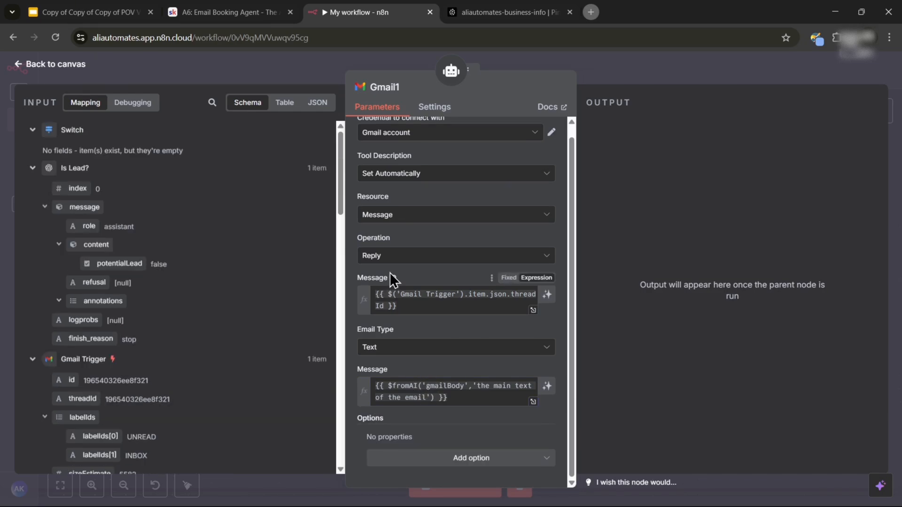
left_click(404, 188)
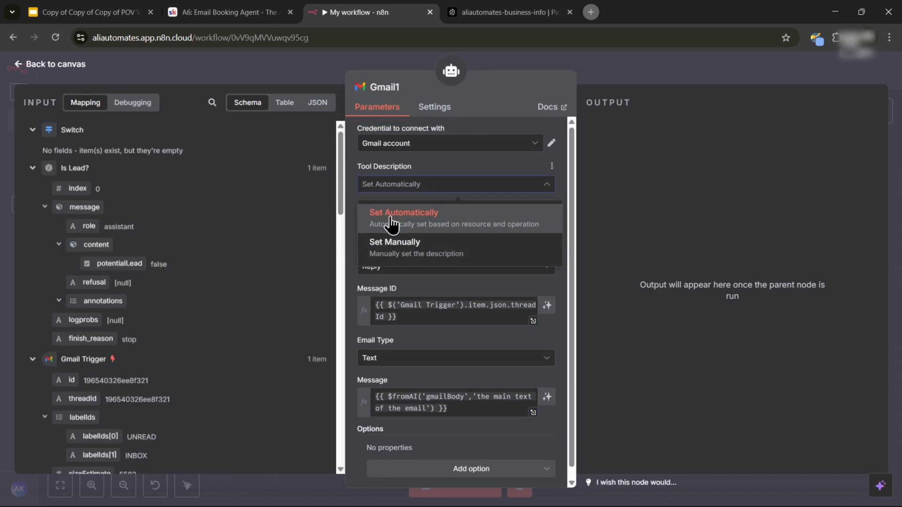
left_click(409, 252)
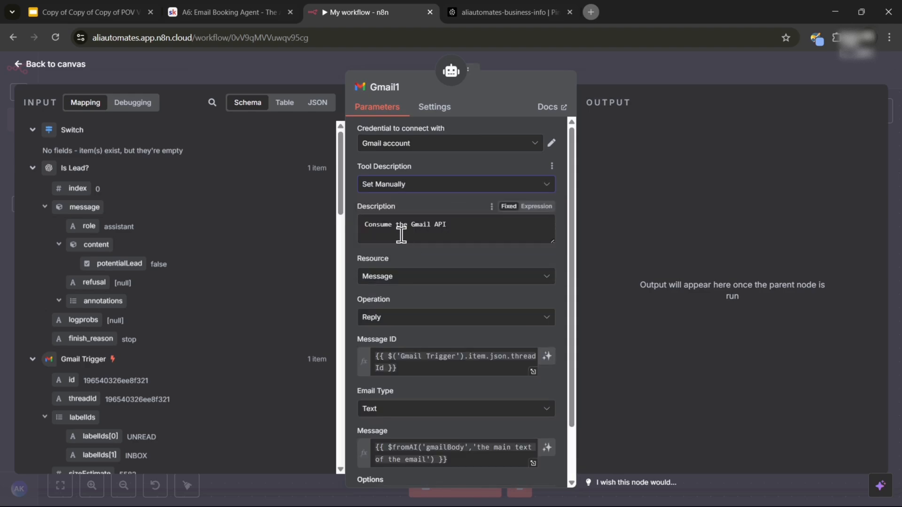
left_click(399, 225)
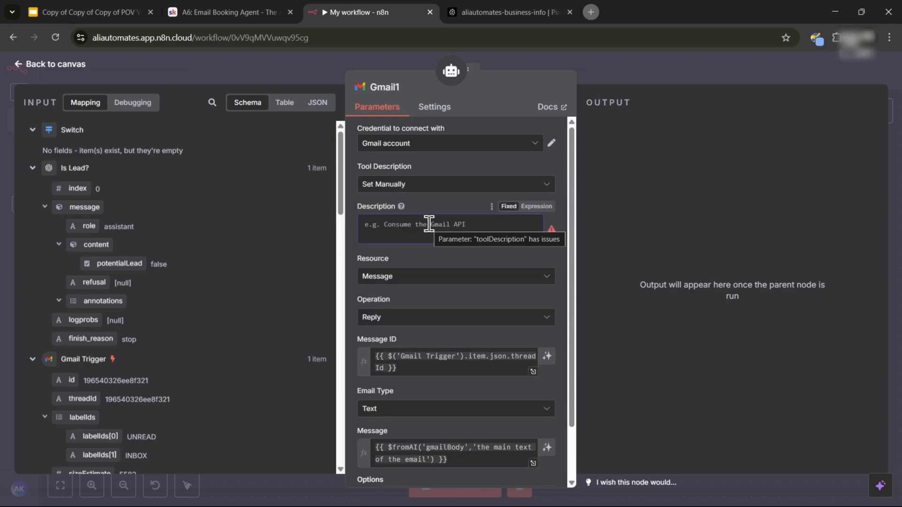
type("Se")
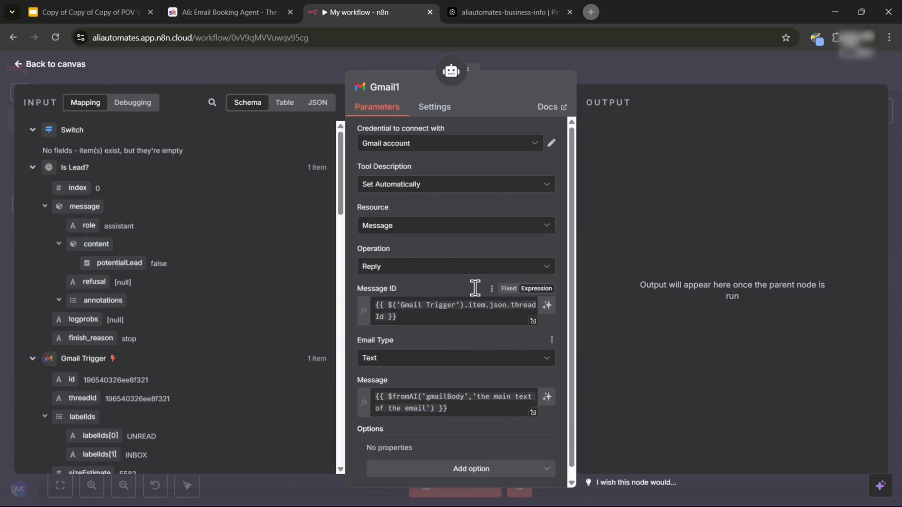
Return to the canvas and rename the booking agent's Gmail reply tool as "Reply to email"
scroll(412, 306, "down", 1)
left_click(39, 66)
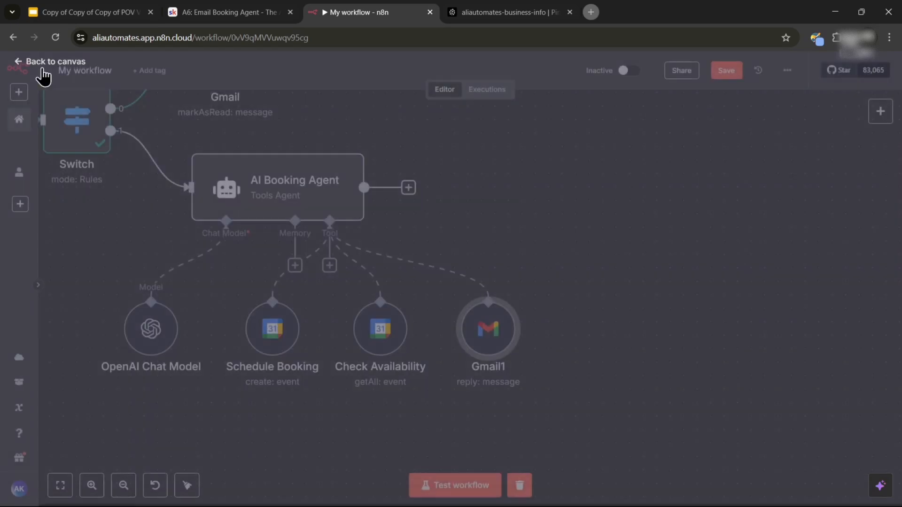
right_click(495, 349)
left_click(448, 160)
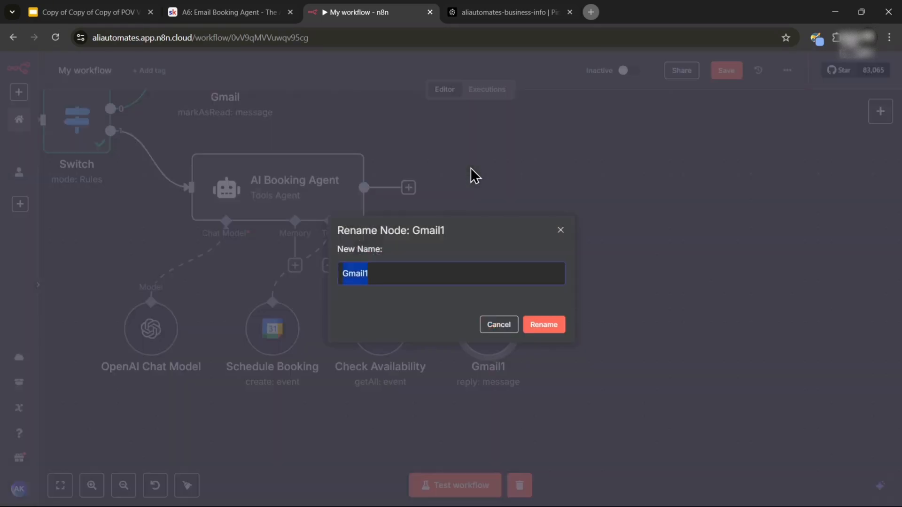
type("Reply to e")
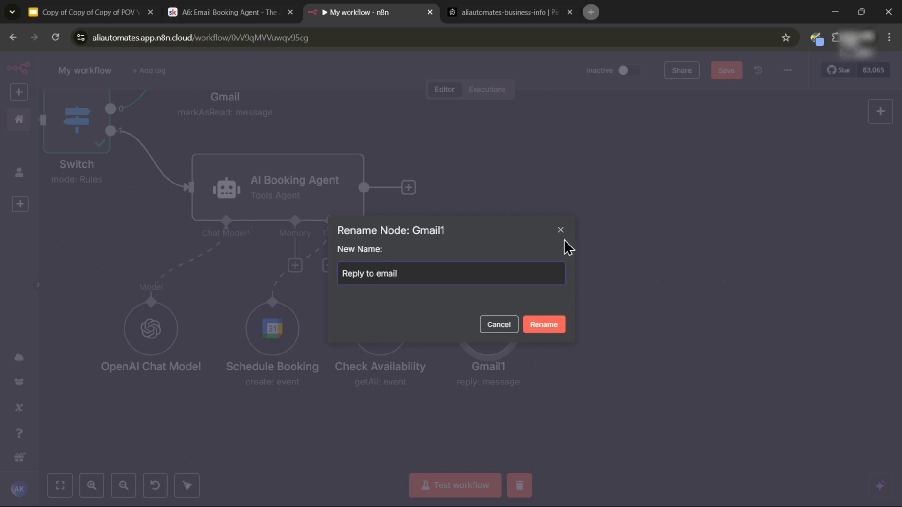
Duplicate the mark-as-read Gmail node and place the copy beyond the AI Booking Agent's output
scroll(566, 246, "down", 2)
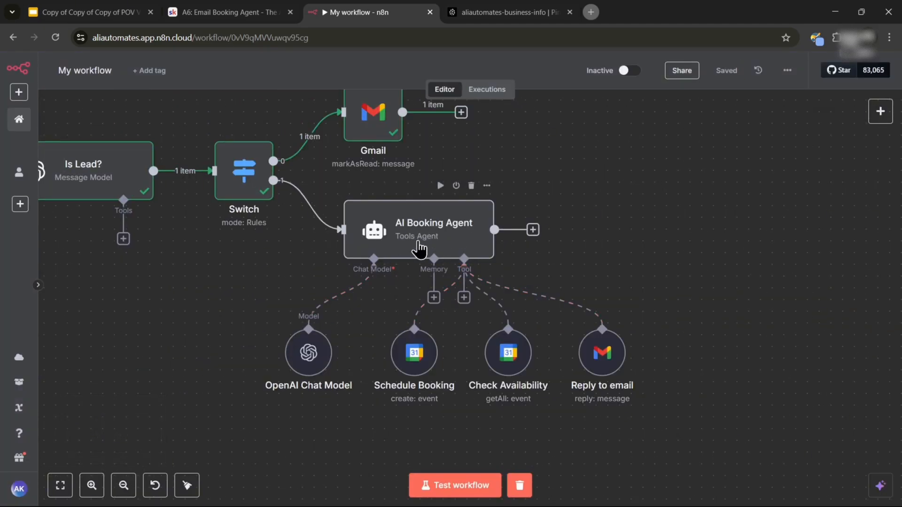
left_click_drag(599, 203, 636, 212)
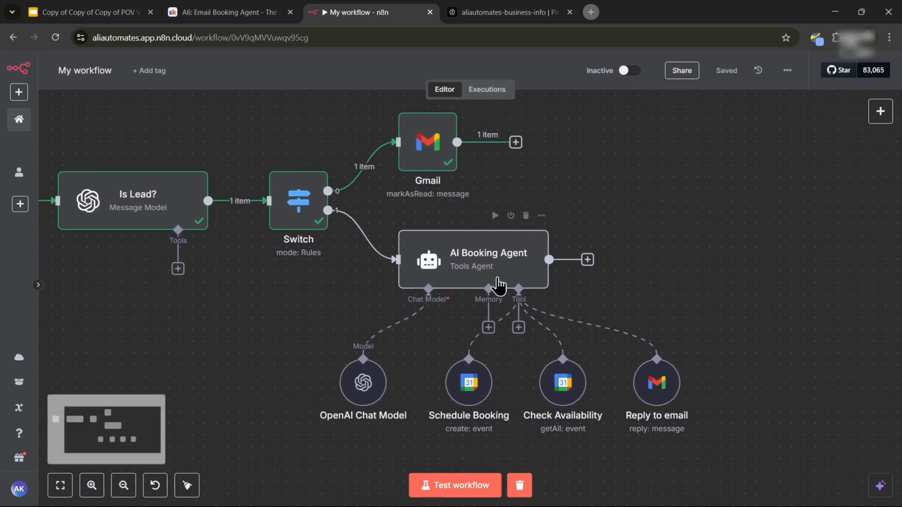
left_click_drag(567, 205, 649, 202)
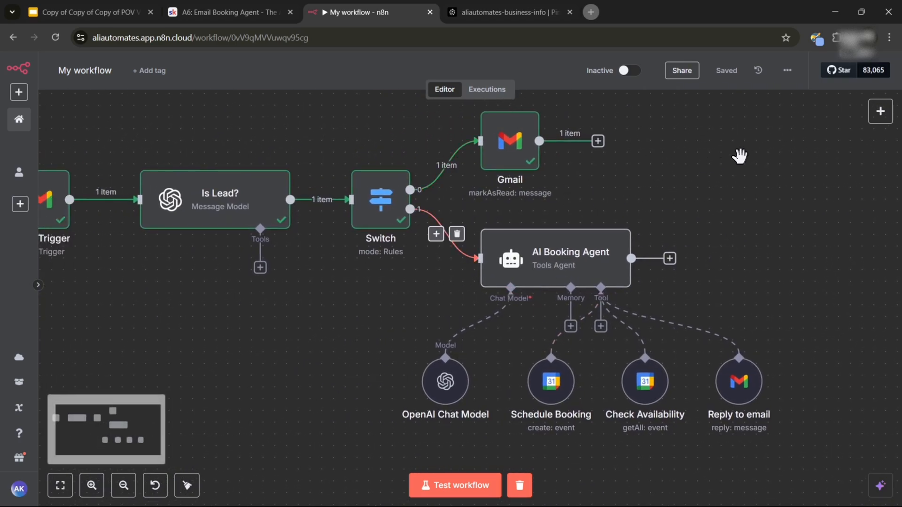
left_click_drag(741, 153, 624, 196)
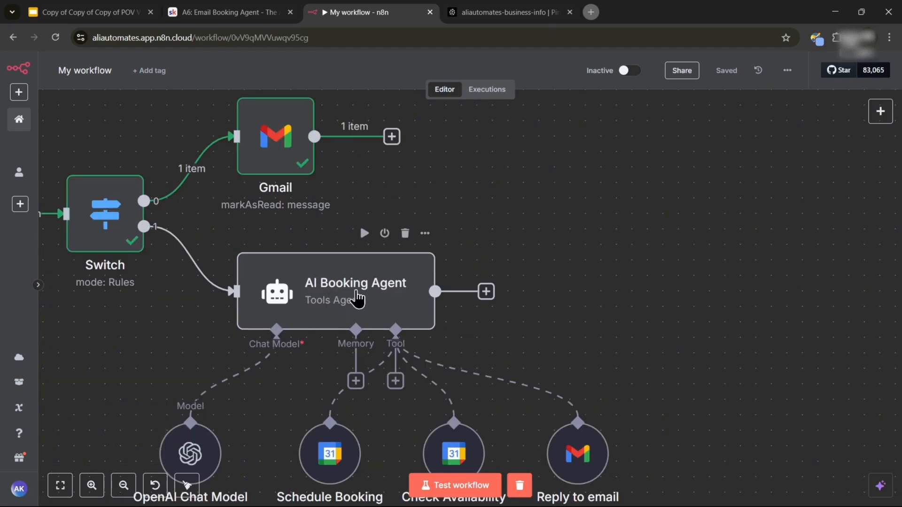
left_click_drag(587, 246, 561, 253)
scroll(549, 274, "up", 3)
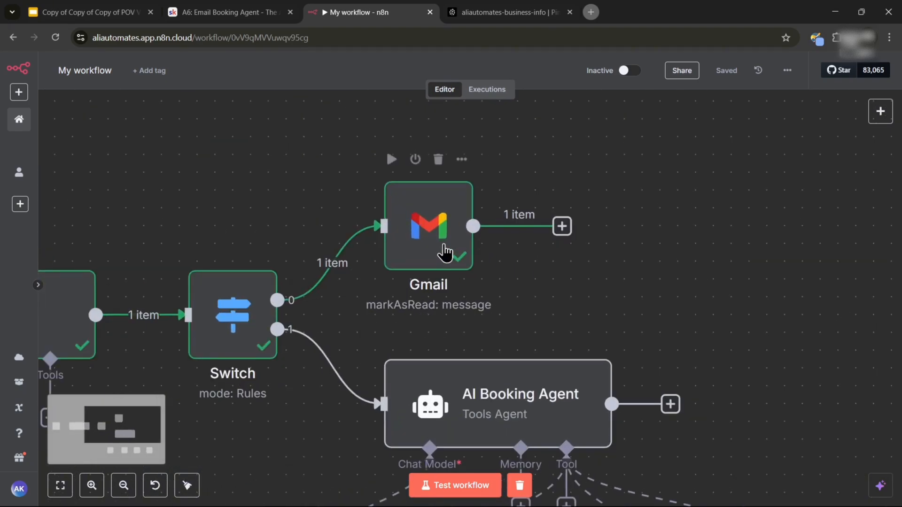
right_click(444, 252)
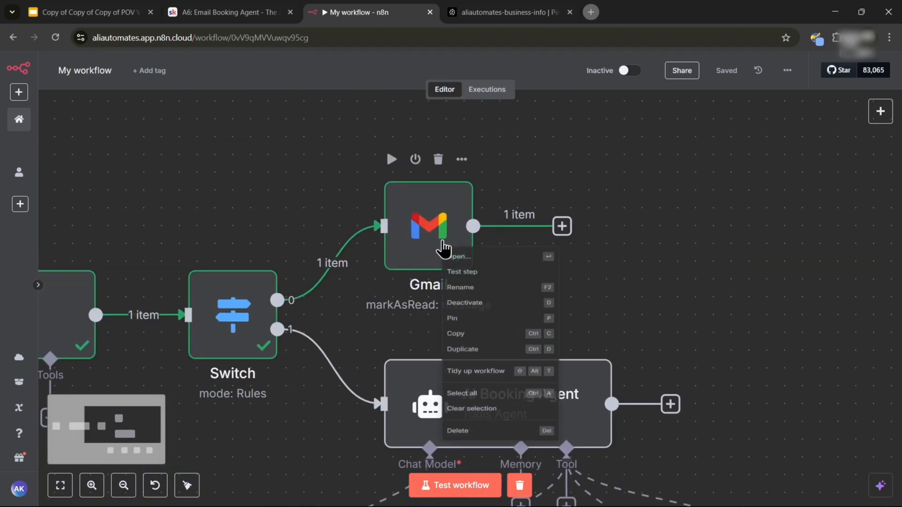
left_click(458, 374)
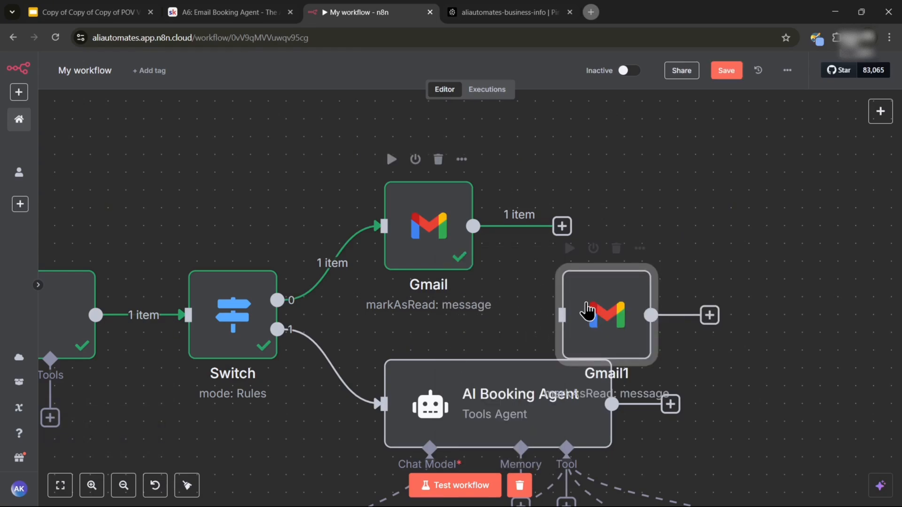
left_click_drag(590, 312, 725, 374)
Line up the duplicated Gmail node with the AI Booking Agent and connect the agent's output to it
left_click_drag(721, 201, 484, 145)
scroll(490, 213, "down", 1)
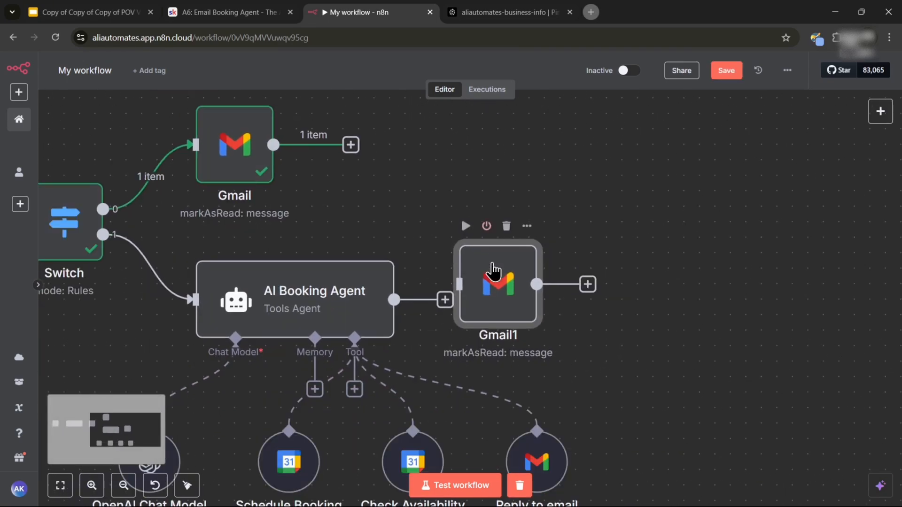
left_click_drag(493, 274, 539, 291)
left_click_drag(480, 258, 419, 240)
left_click_drag(333, 281, 445, 281)
left_click_drag(402, 181, 476, 186)
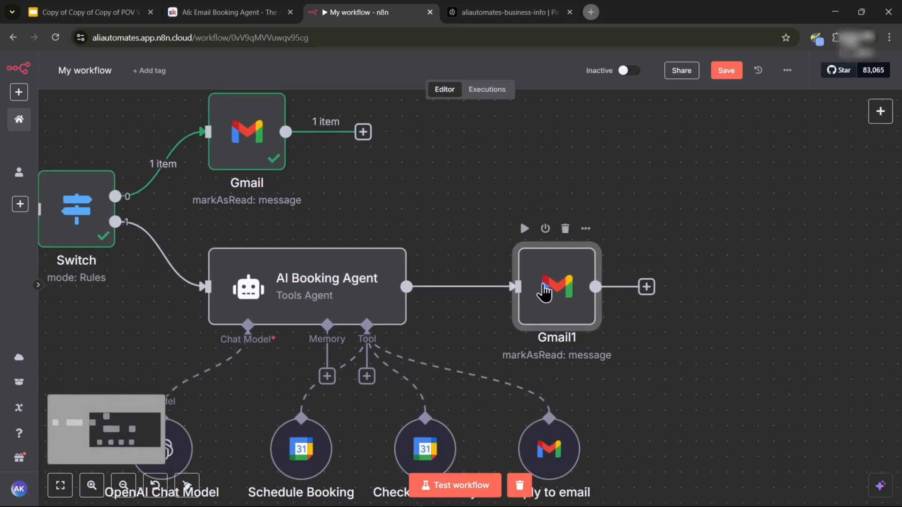
Check the duplicated Gmail node's Mark as Read operation and Message ID expression, and save the workflow
double_click(542, 287)
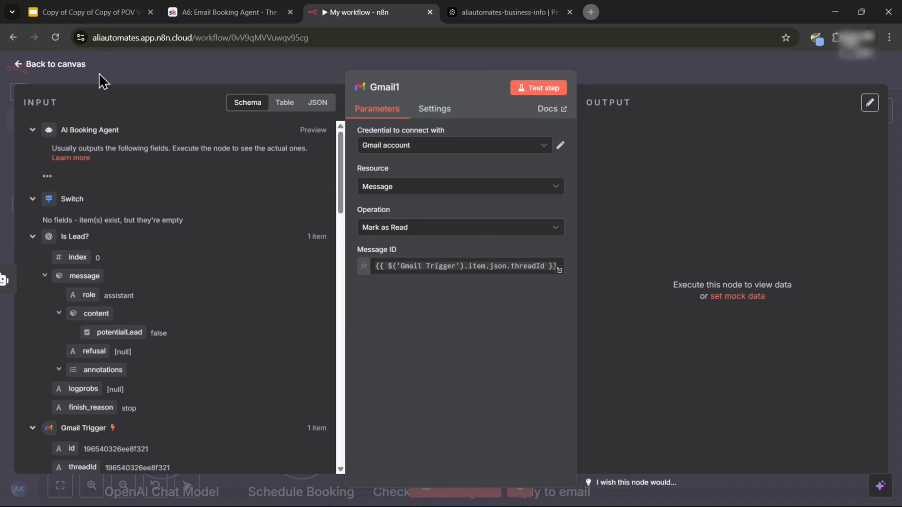
left_click(78, 73)
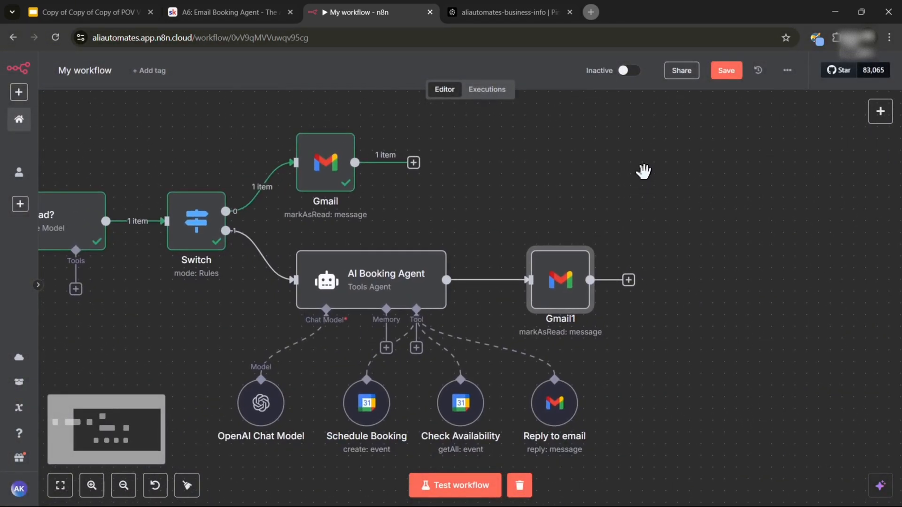
left_click(727, 71)
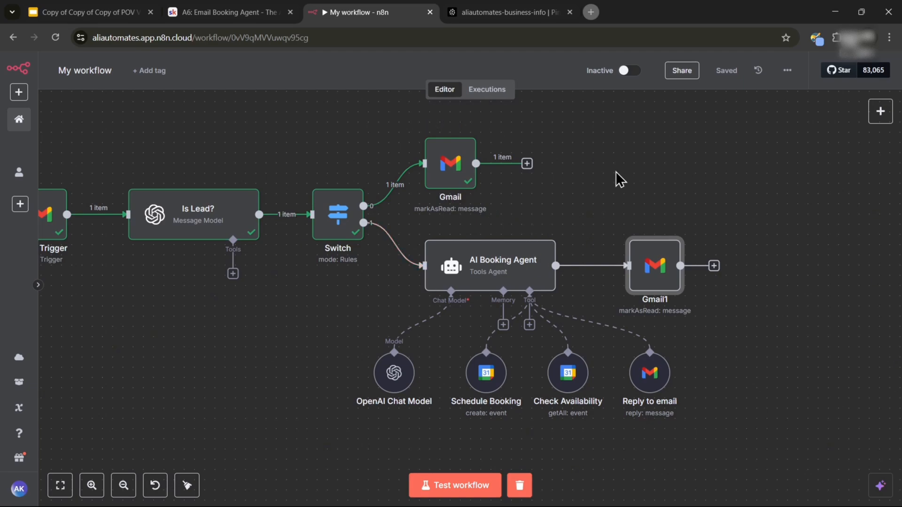
Switch to Gmail and send a test email with the subject "Meeting" and the body "Can I book a meeting?"
scroll(616, 171, "down", 3)
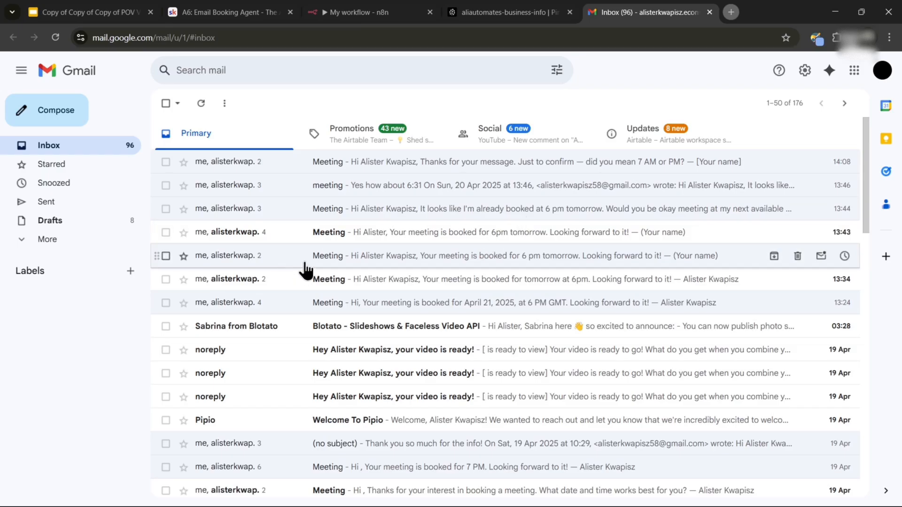
left_click(66, 121)
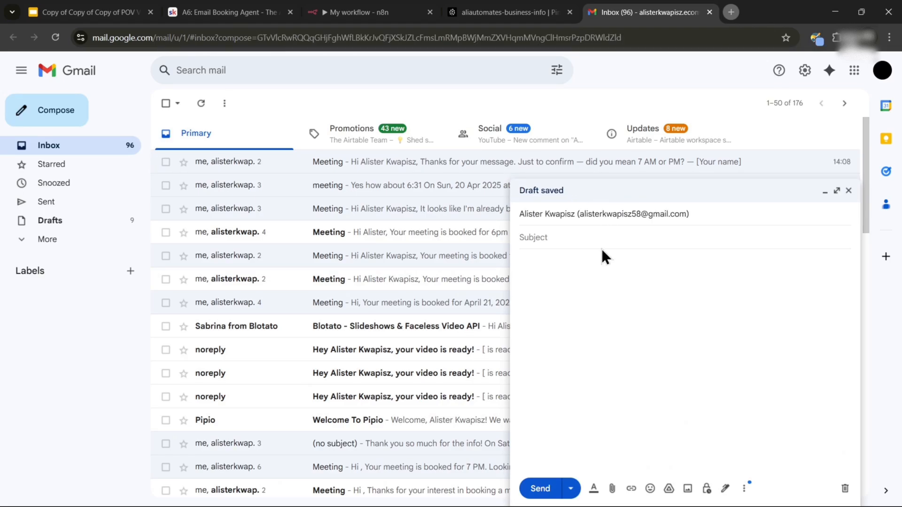
type("Meeting")
left_click(583, 260)
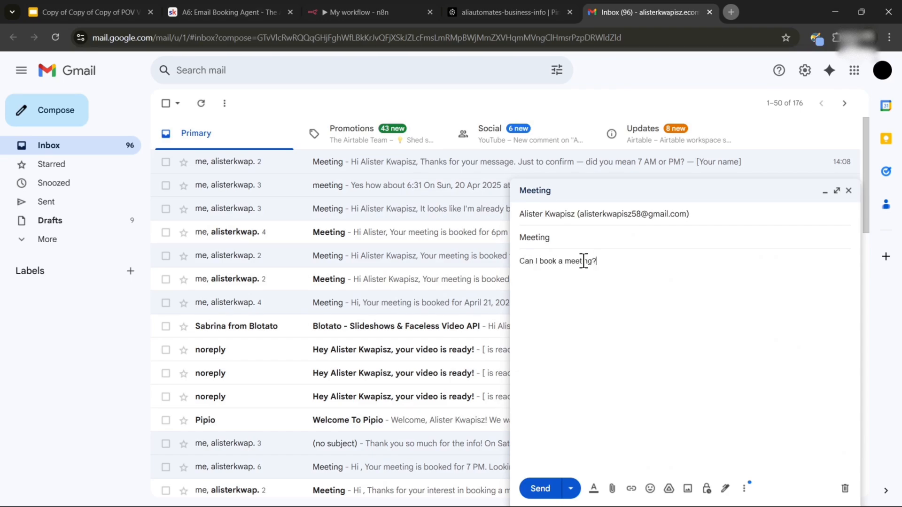
left_click(542, 487)
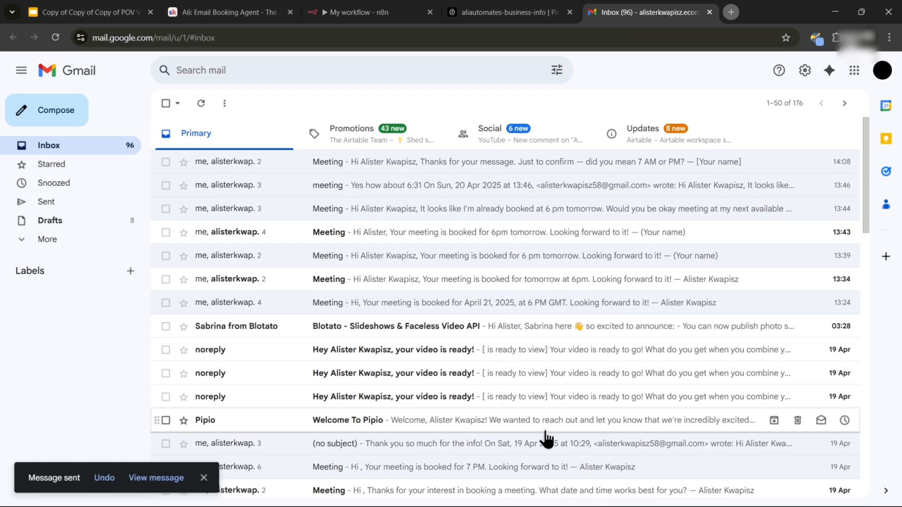
Switch back to n8n and activate the workflow
key("ctrl+3")
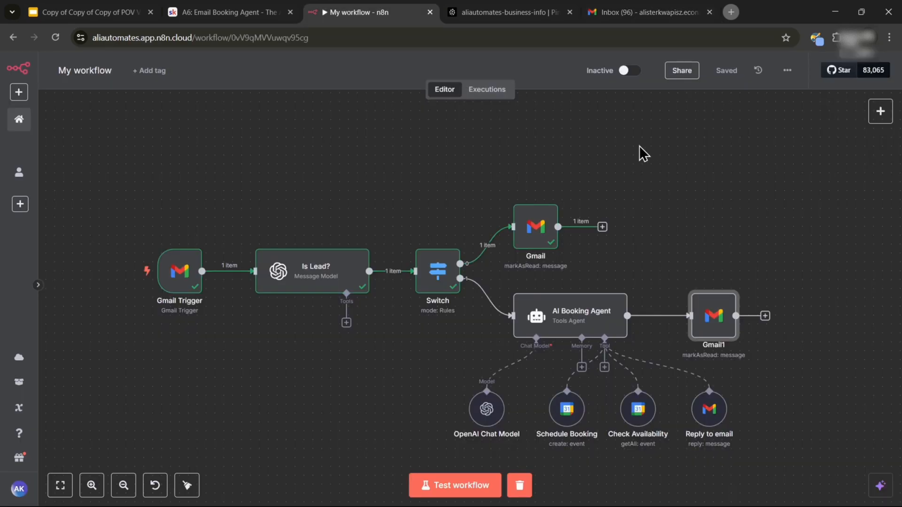
left_click(629, 71)
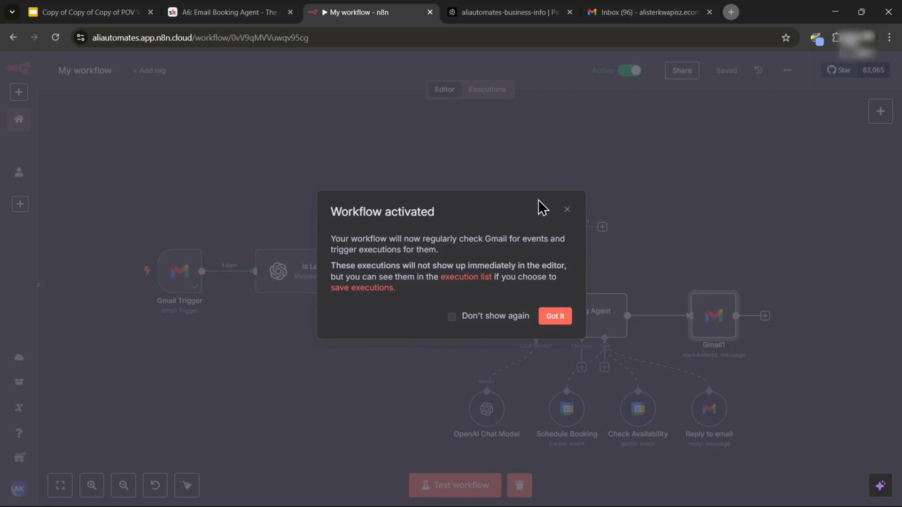
left_click(549, 316)
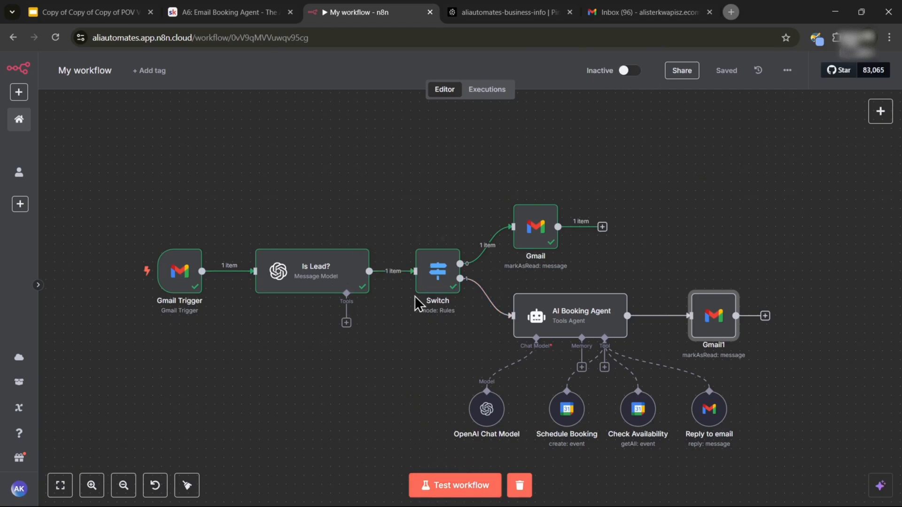
Run a workflow test and examine which branch, agent tools and mark-as-read node were executed
left_click(428, 485)
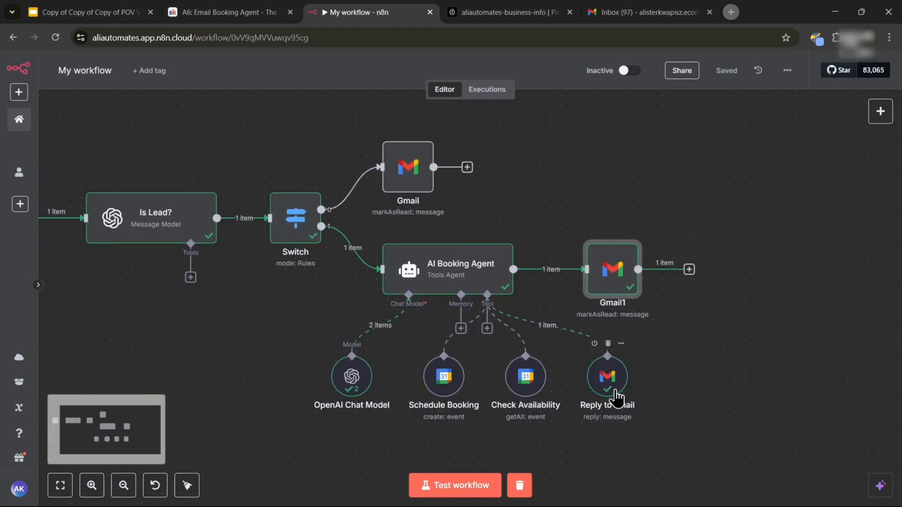
scroll(676, 395, "up", 1)
scroll(644, 382, "right", 1)
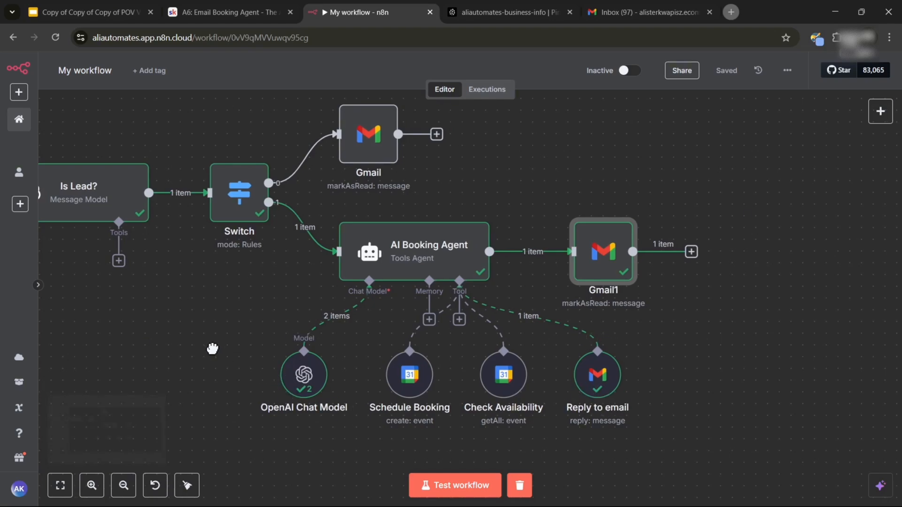
scroll(241, 375, "up", 1)
scroll(242, 375, "left", 1)
scroll(578, 267, "right", 2)
scroll(578, 268, "up", 1)
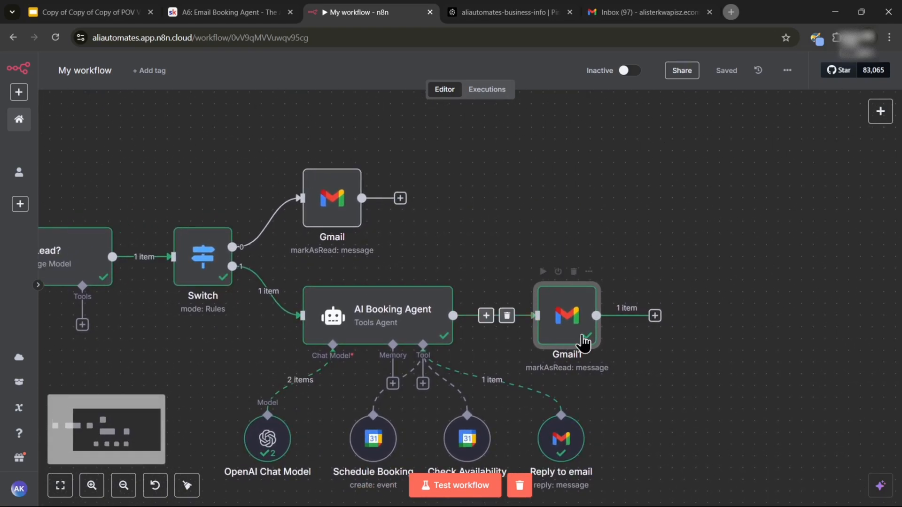
scroll(587, 329, "up", 1)
scroll(692, 265, "up", 1)
scroll(692, 266, "right", 1)
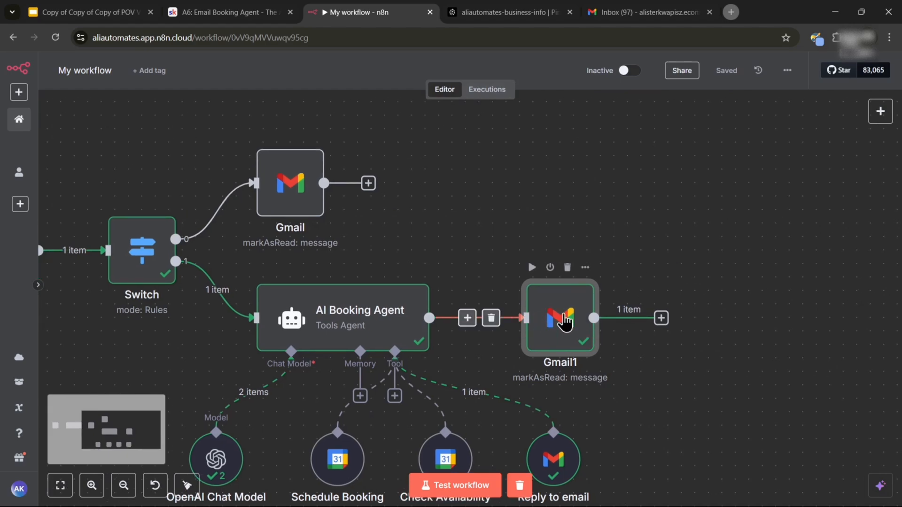
Switch to Gmail, open the newest "Meeting" thread and read the agent's reply
left_click(648, 12)
left_click(254, 161)
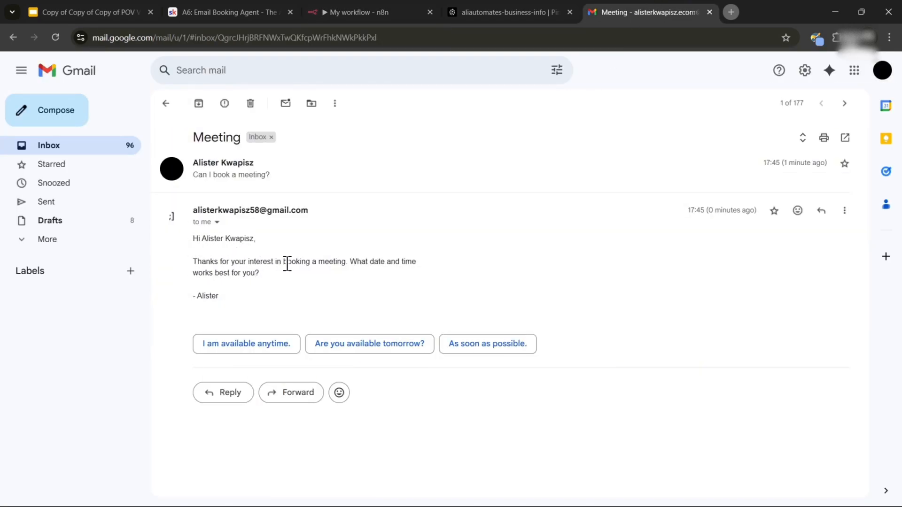
left_click_drag(366, 264, 420, 276)
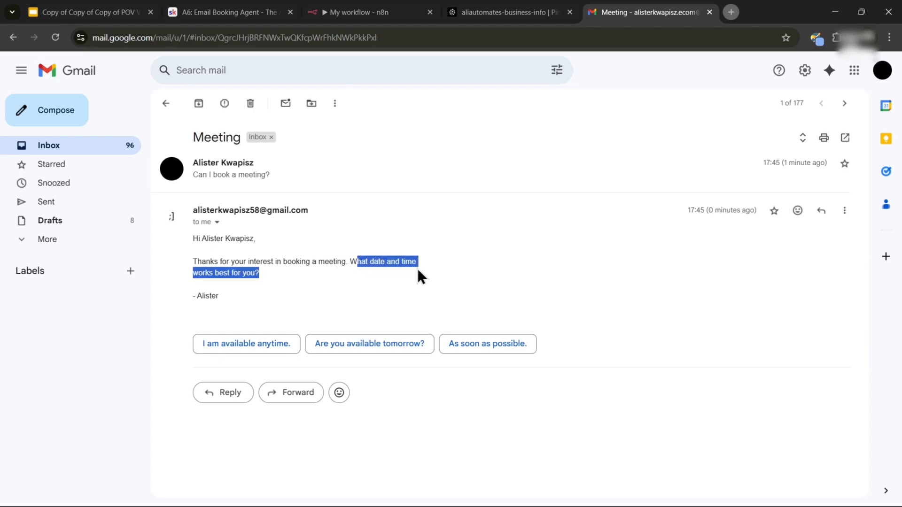
left_click(277, 275)
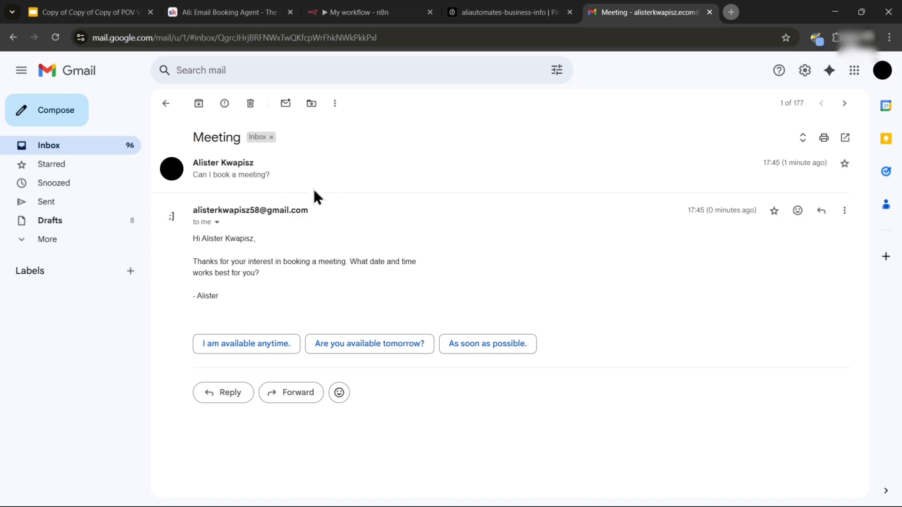
Compare the "Booking intent, no date given" rule in the AI Booking Agent's prompt with the reply in Gmail
left_click(350, 11)
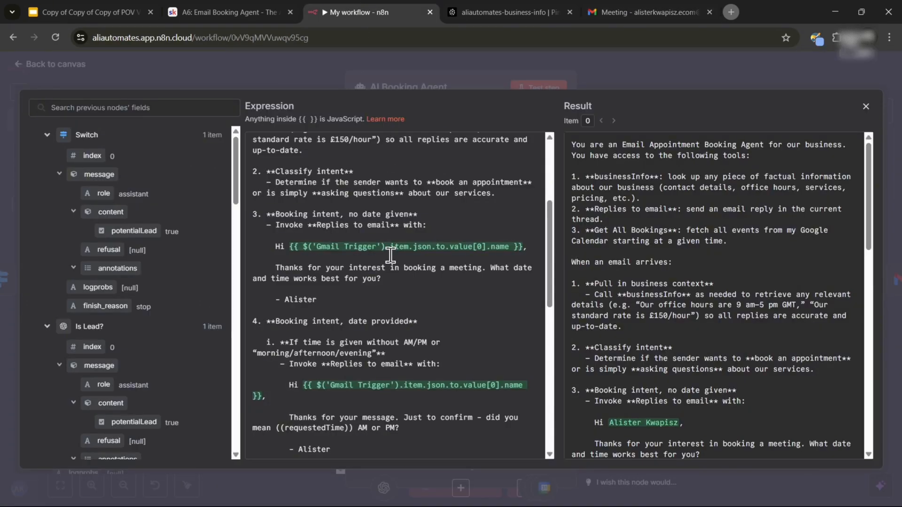
scroll(391, 255, "down", 2)
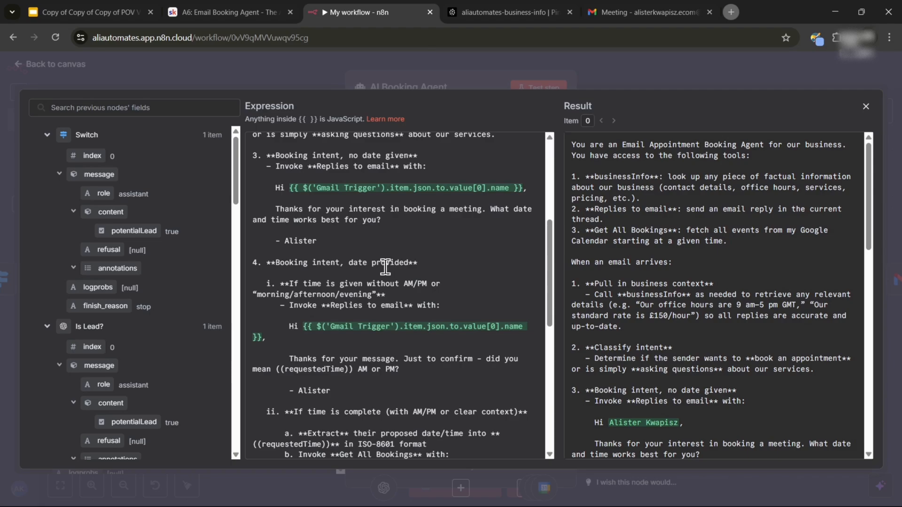
scroll(385, 266, "up", 4)
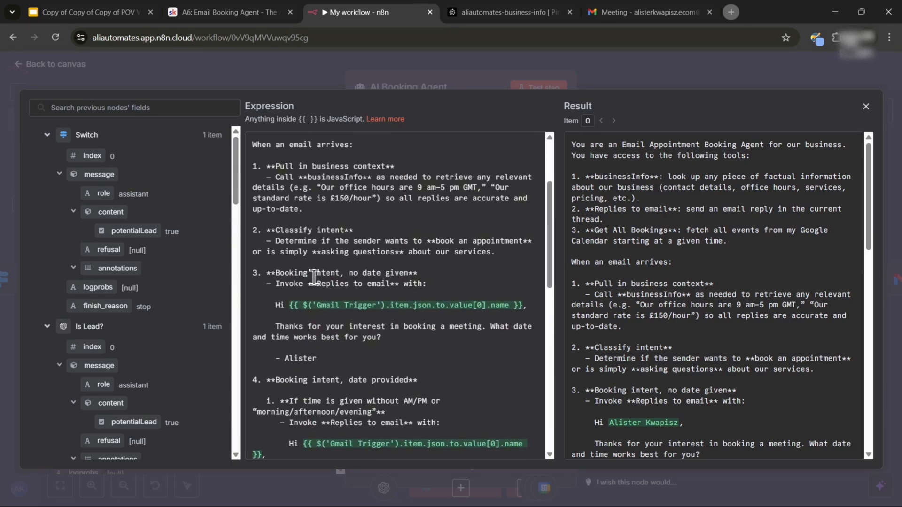
scroll(341, 294, "down", 2)
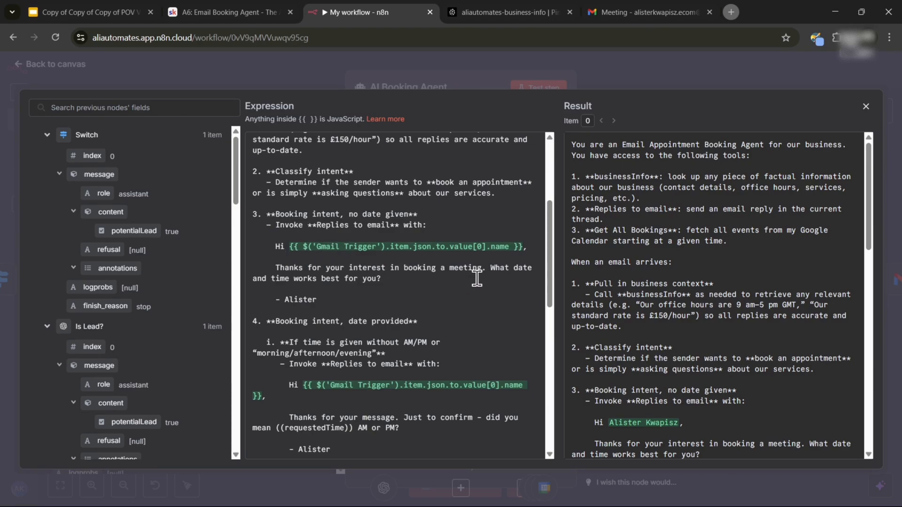
left_click(609, 9)
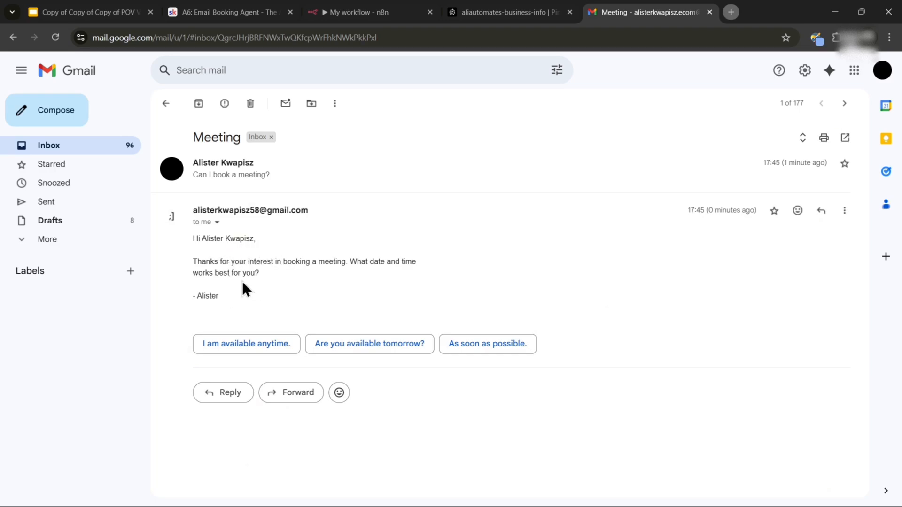
left_click(412, 9)
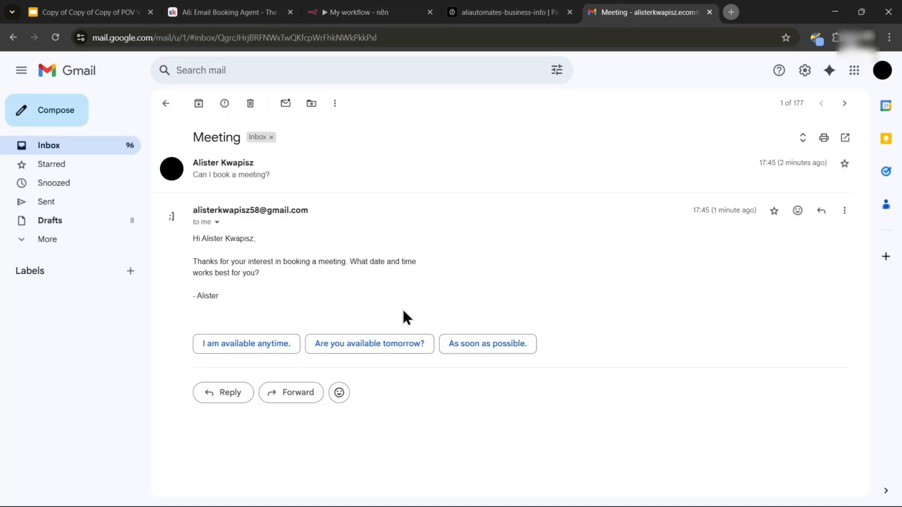
Reply to the meeting email with "Could I book at 6pm tomorrow?" and send it
left_click(226, 398)
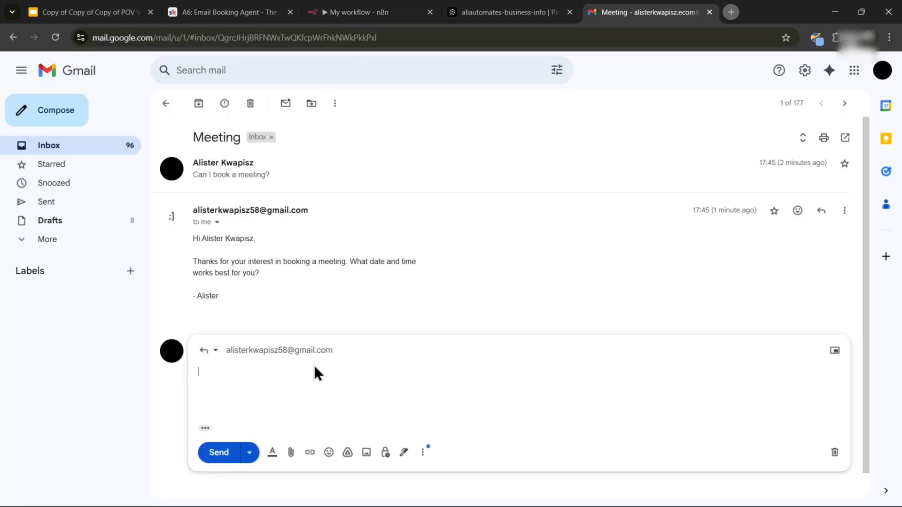
type("Could I book at 6pm tomorrow?")
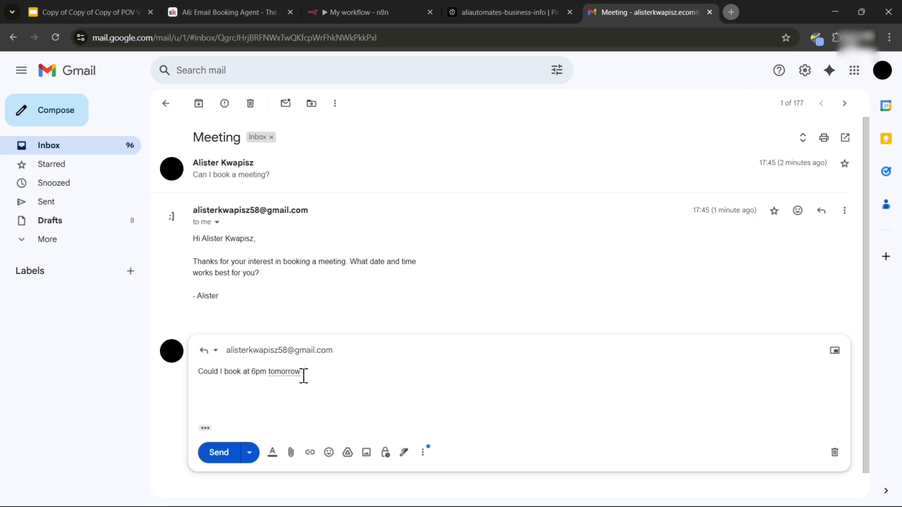
left_click(219, 452)
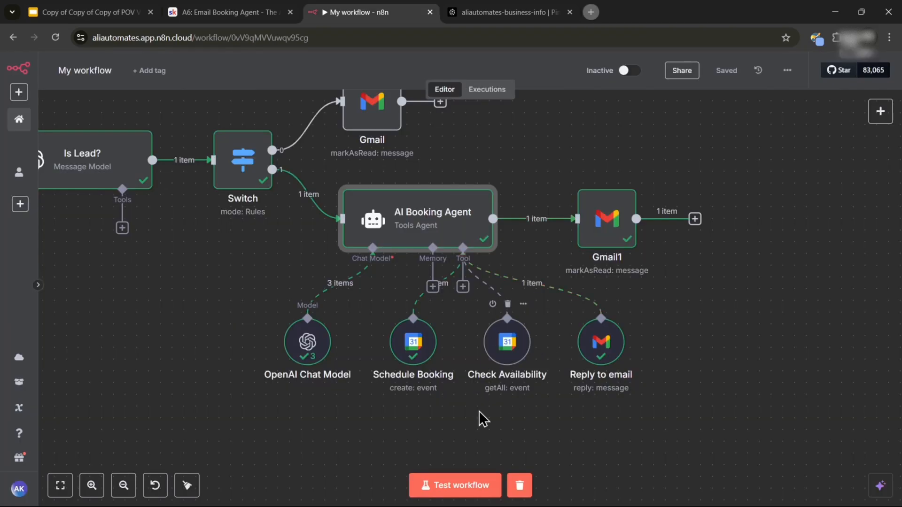
In the n8n workflow, rename the Check Availability calendar tool to Get All Bookings and save the workflow
scroll(527, 411, "down", 1)
scroll(526, 411, "left", 1)
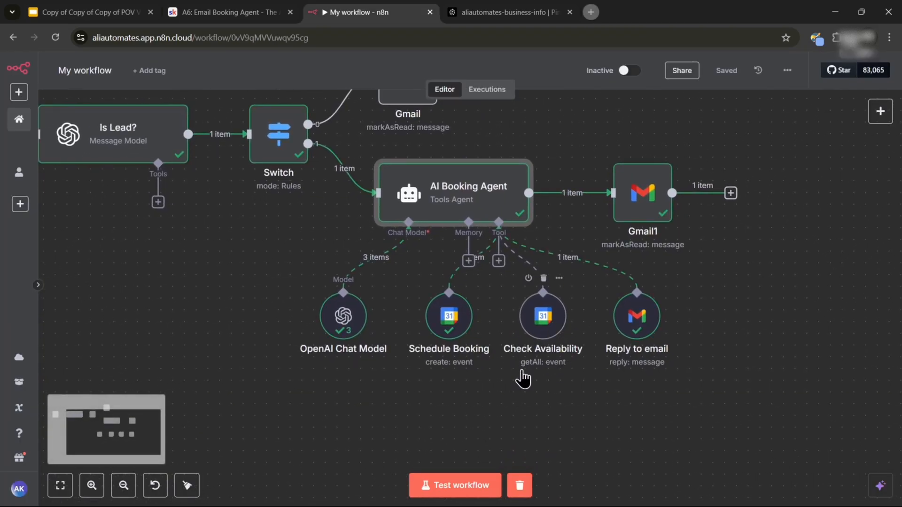
right_click(548, 331)
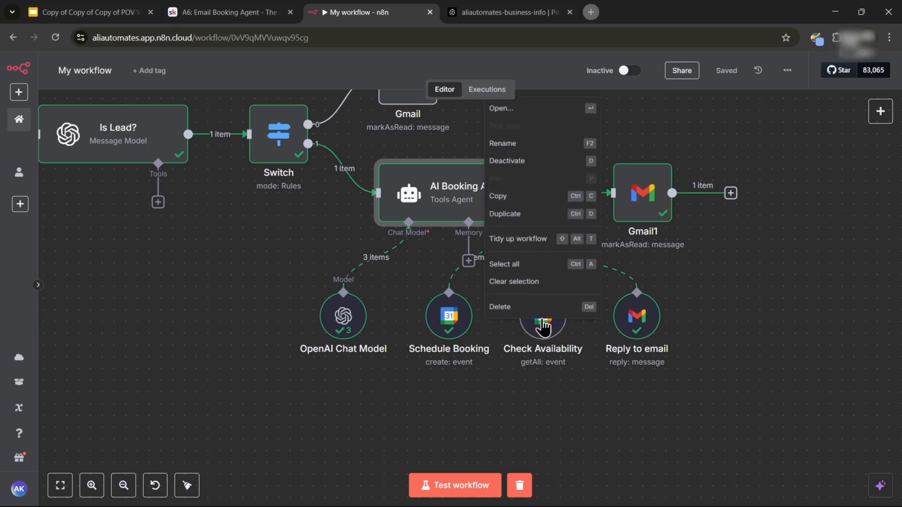
left_click(502, 143)
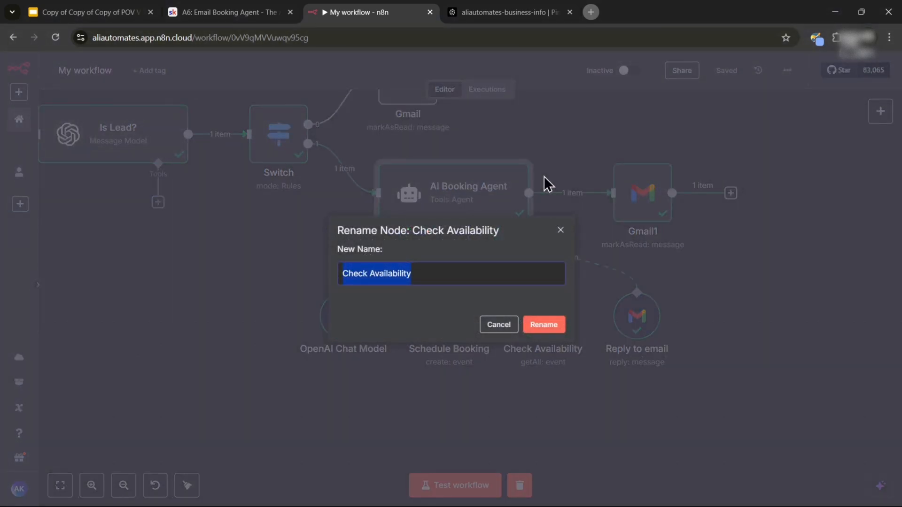
type("Get All")
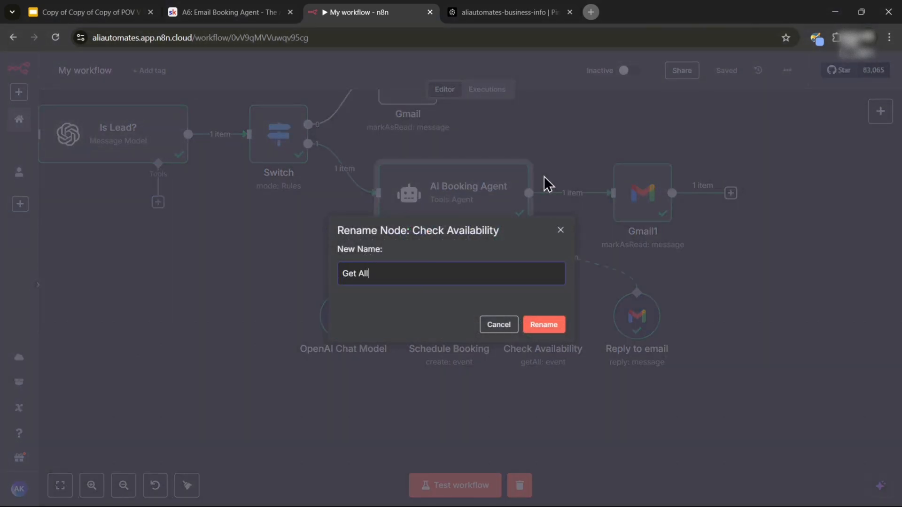
type(" Bookings")
left_click(544, 325)
scroll(705, 287, "right", 3)
left_click(727, 70)
scroll(728, 135, "left", 3)
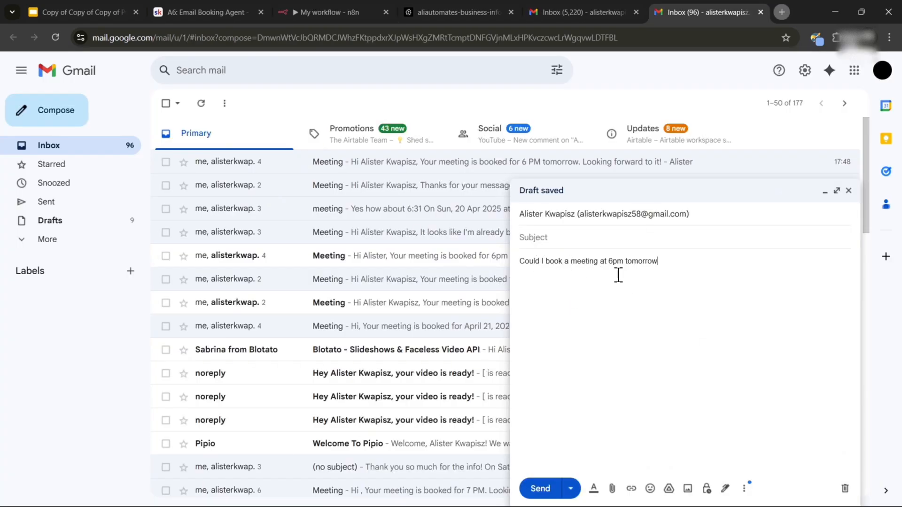
Send the Gmail draft "Could I book a meeting at 6pm tomorrow" and test the workflow in n8n
left_click(540, 489)
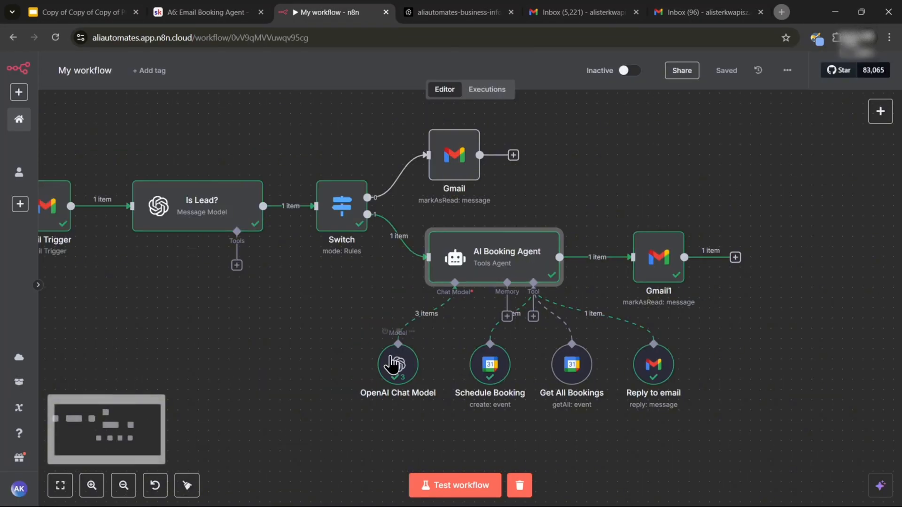
left_click(435, 485)
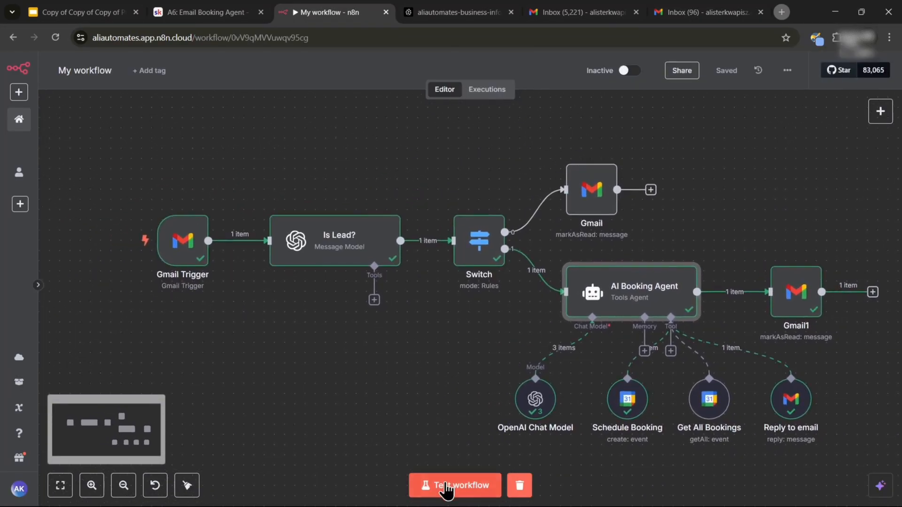
scroll(588, 393, "up", 5)
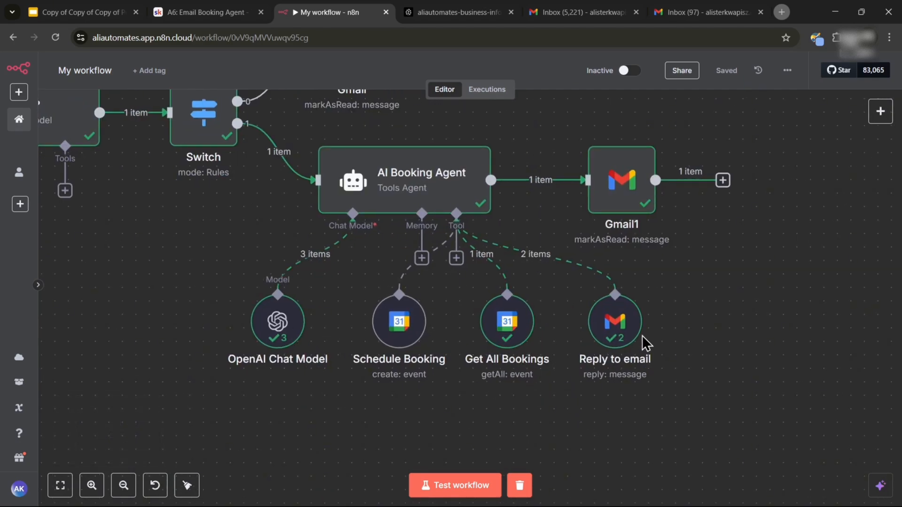
scroll(690, 308, "up", 1)
Read the agent's replies to the 6pm request in Gmail and compare them with the tools executed in the n8n workflow
left_click(598, 6)
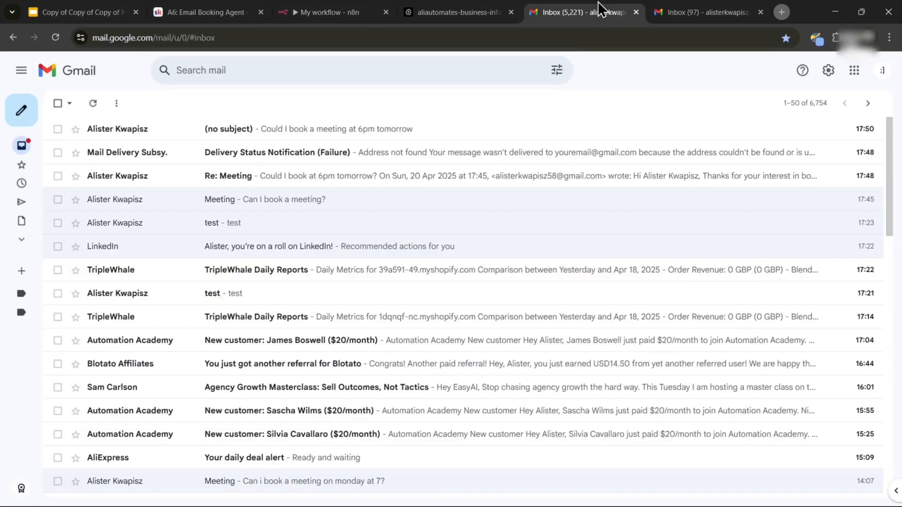
left_click(704, 19)
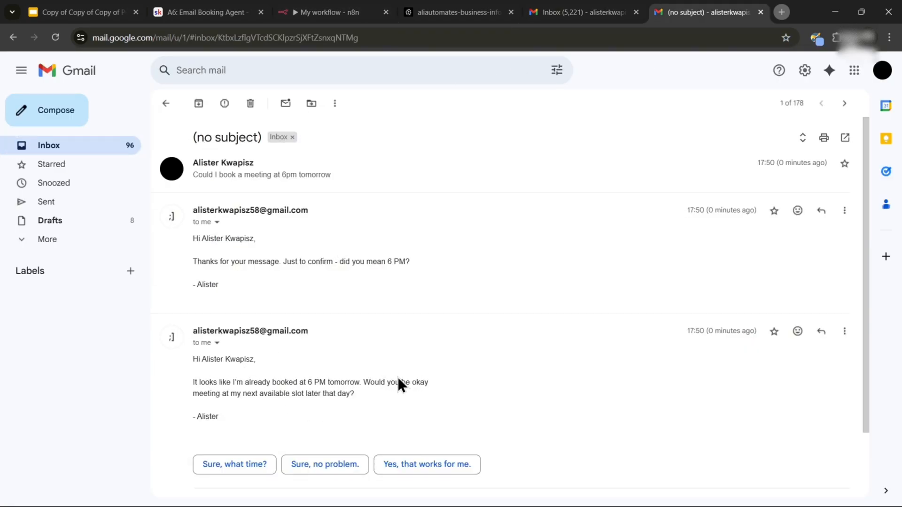
left_click(329, 11)
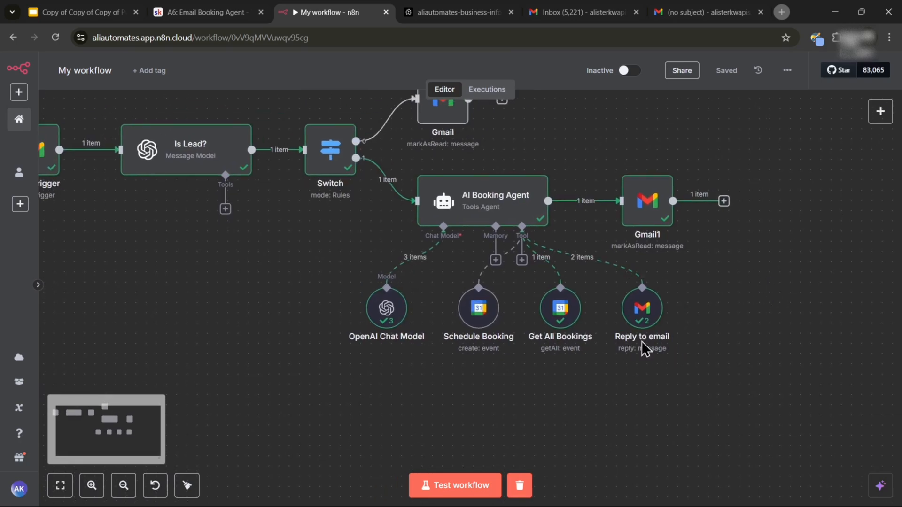
left_click(660, 8)
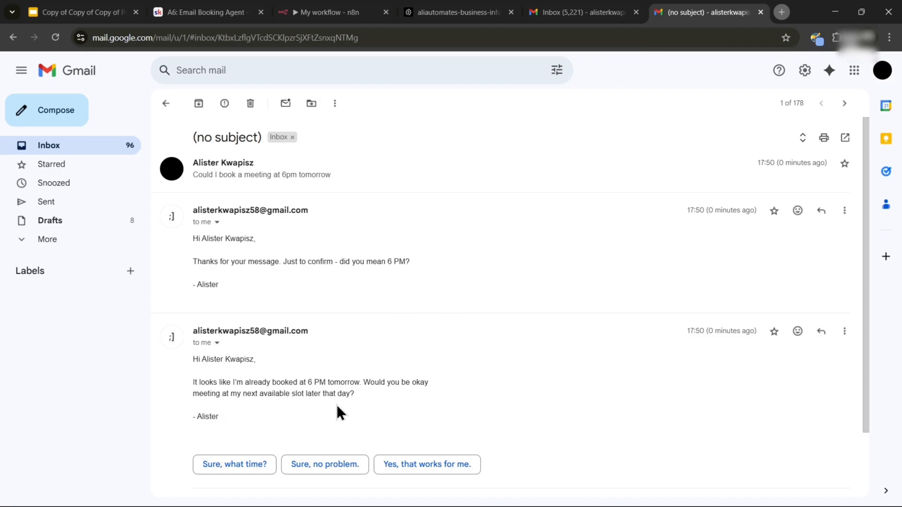
Reply to the agent's latest email with "Yeah can I book a meeting at 7 tomorrow instead?" and send it
scroll(423, 417, "down", 1)
left_click(219, 480)
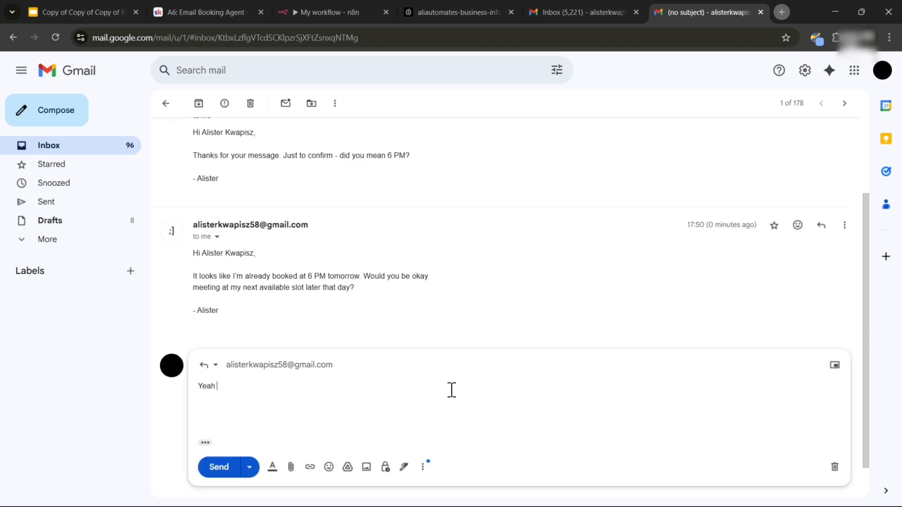
type("Yeah can I book a meeting at 7 tomorrow instead?")
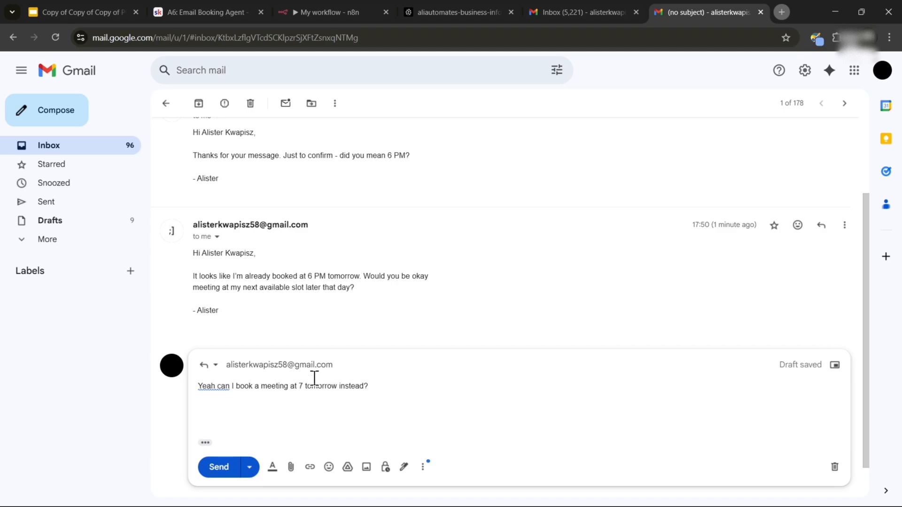
left_click(212, 474)
Switch to n8n, test the workflow on the new email and inspect the AI Booking Agent's branch
left_click(329, 12)
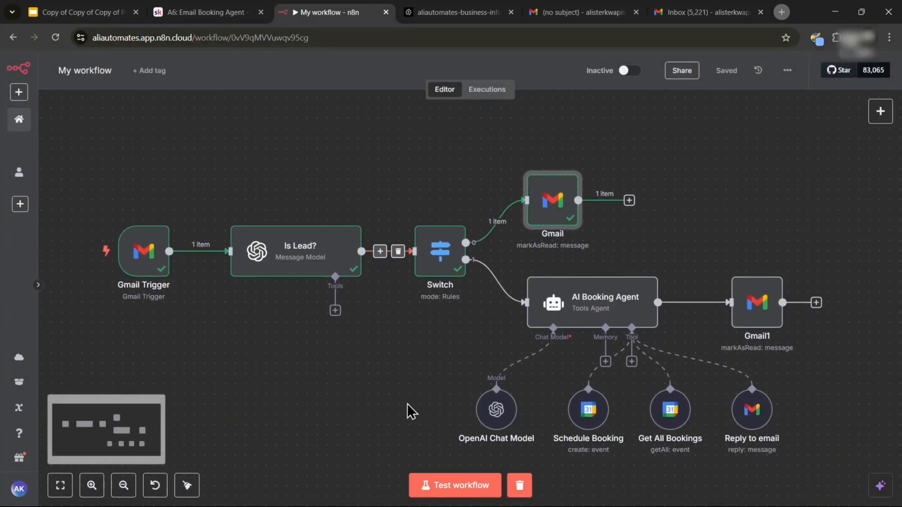
left_click(429, 478)
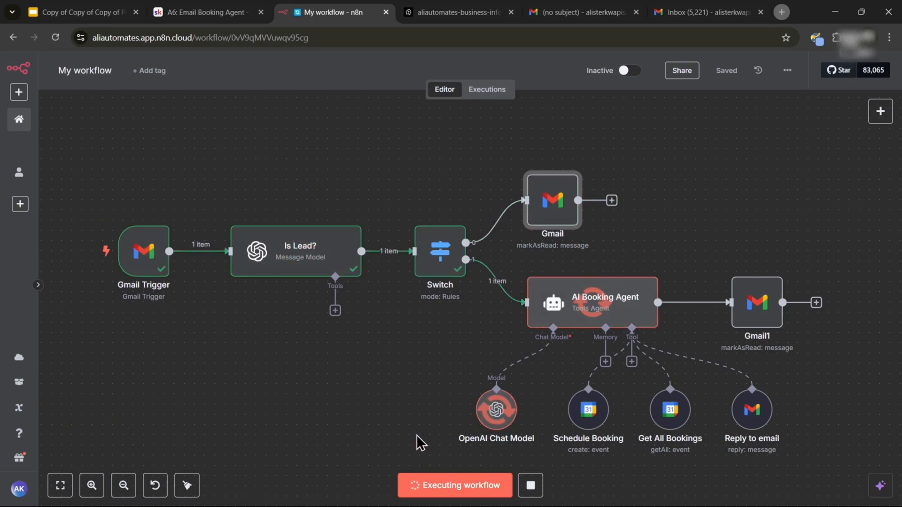
left_click_drag(441, 359, 257, 278)
scroll(256, 277, "up", 1)
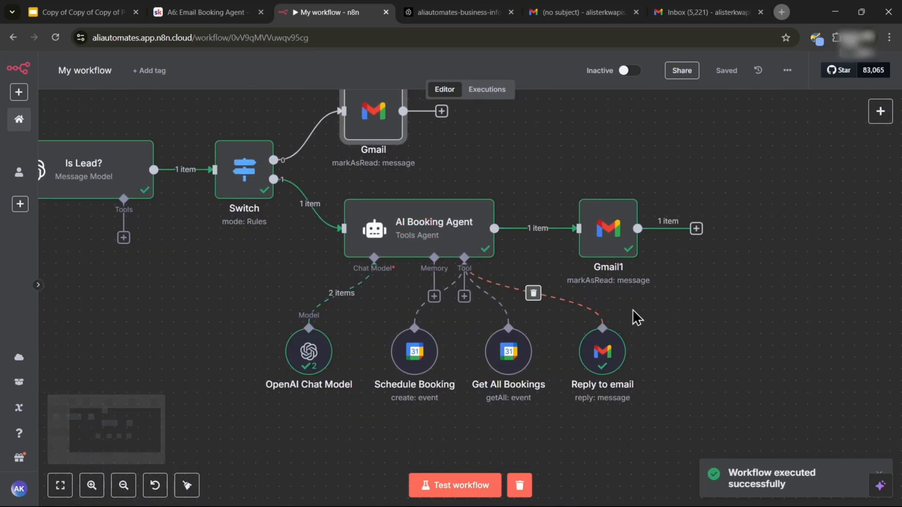
Switch to Gmail and read the agent's newest reply in the no-subject conversation
left_click(559, 7)
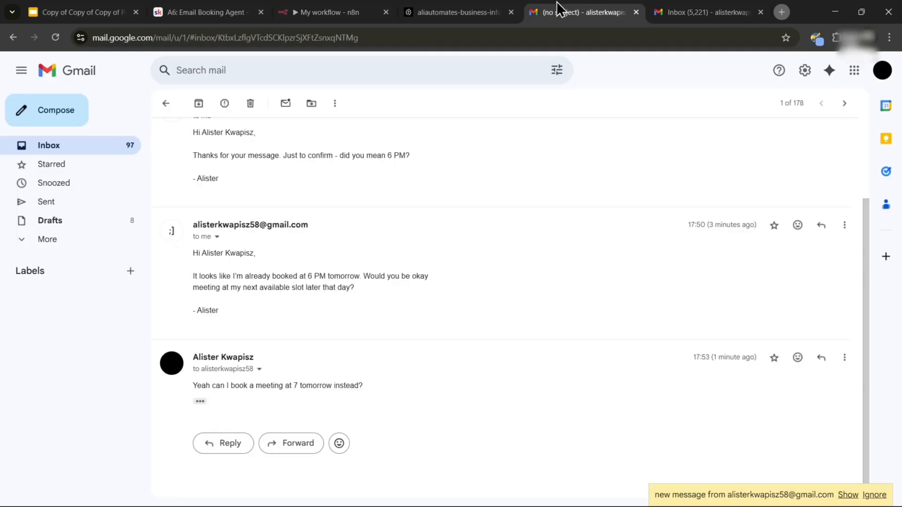
left_click(165, 104)
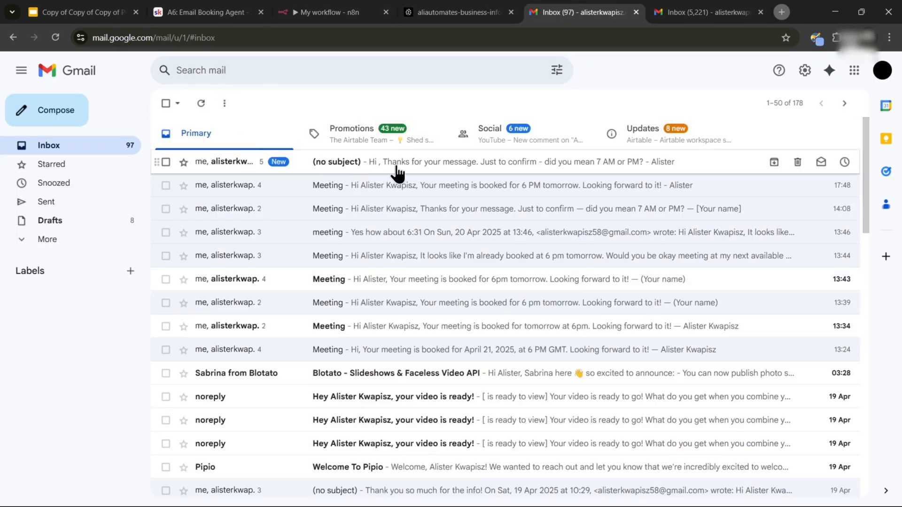
left_click(469, 166)
scroll(376, 310, "down", 1)
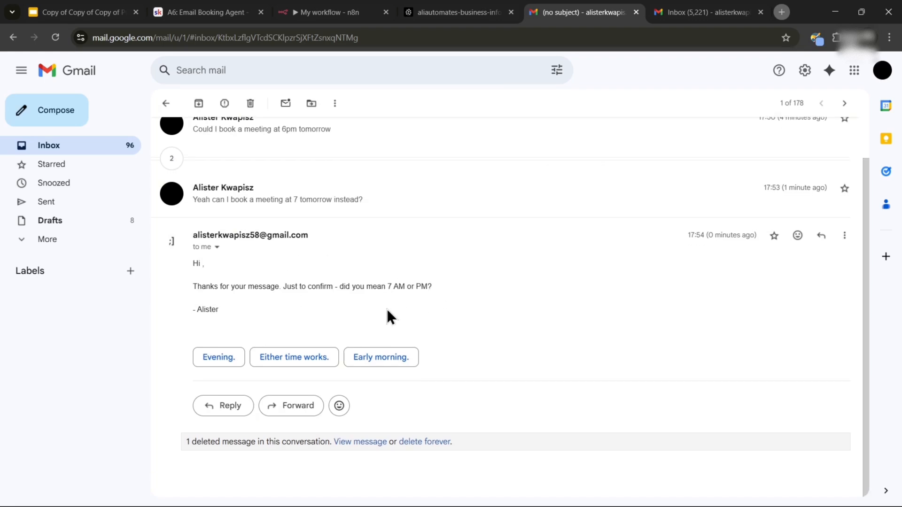
scroll(385, 339, "up", 1)
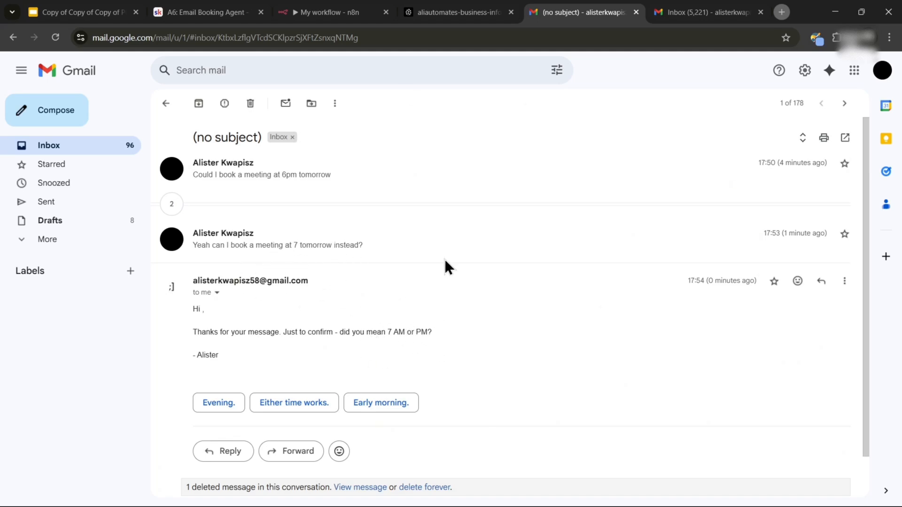
In n8n, expand the AI Booking Agent's system message and review its rules for booking requests with a date provided
left_click(362, 12)
double_click(402, 232)
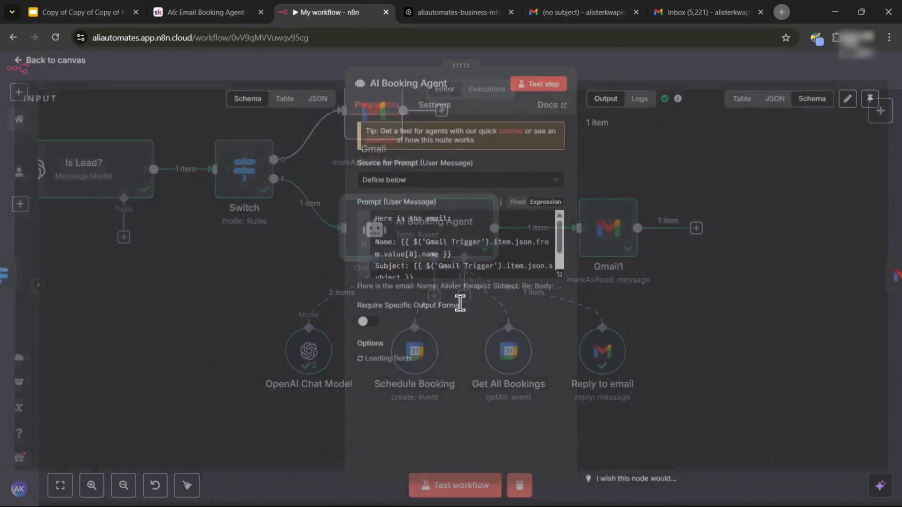
scroll(538, 328, "down", 1)
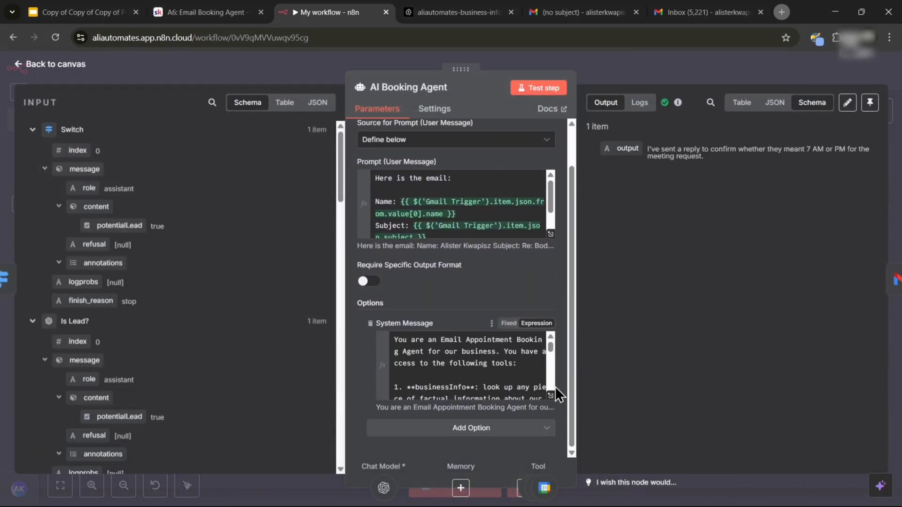
left_click(548, 391)
scroll(446, 313, "down", 6)
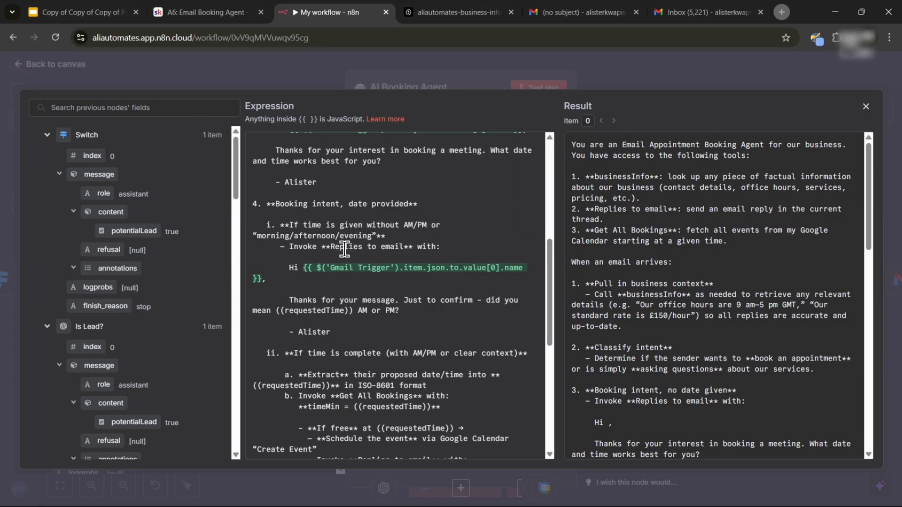
scroll(370, 280, "down", 1)
Compare the Gmail reply's wording with the system message's AM/PM confirmation template, and return to the n8n workflow canvas
left_click(575, 9)
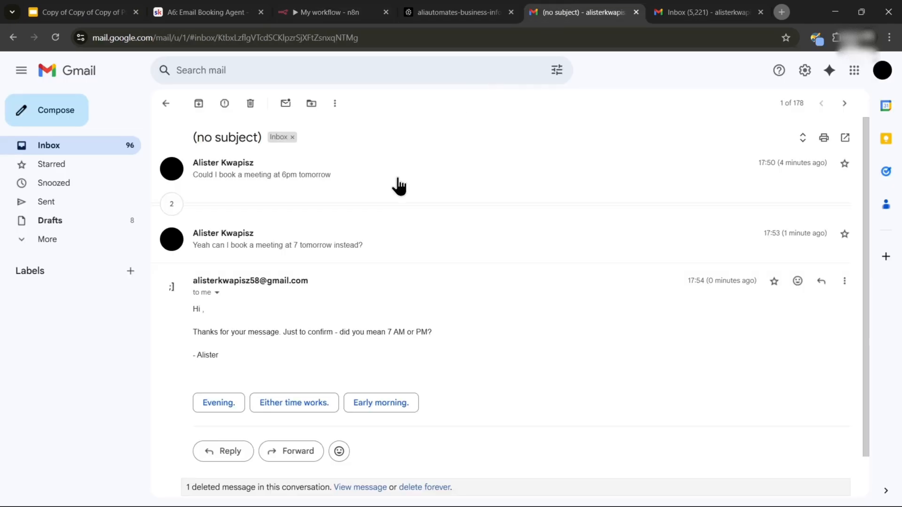
left_click(334, 10)
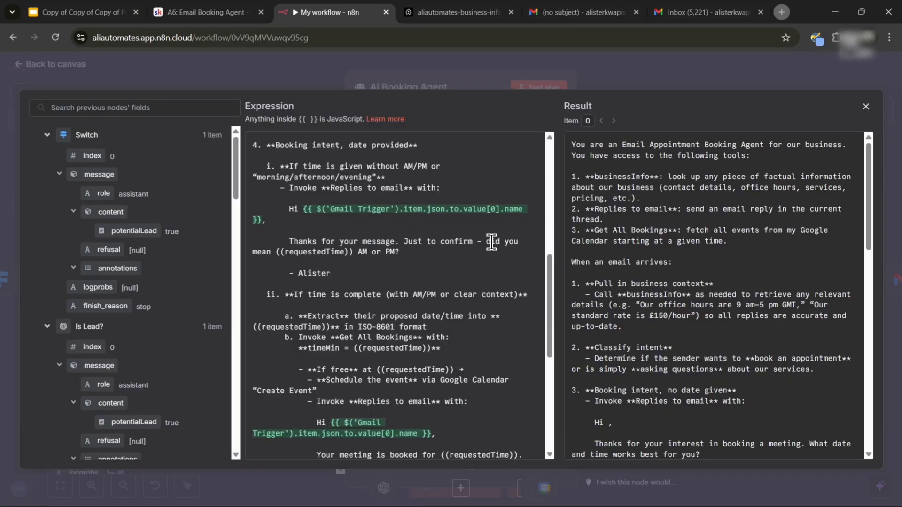
left_click(559, 13)
left_click(367, 10)
left_click(547, 13)
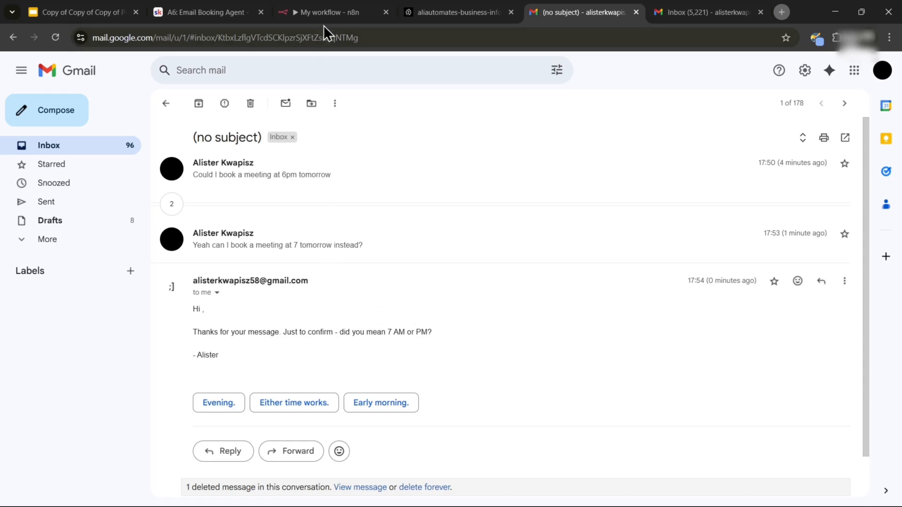
left_click(317, 13)
left_click(34, 56)
left_click(33, 63)
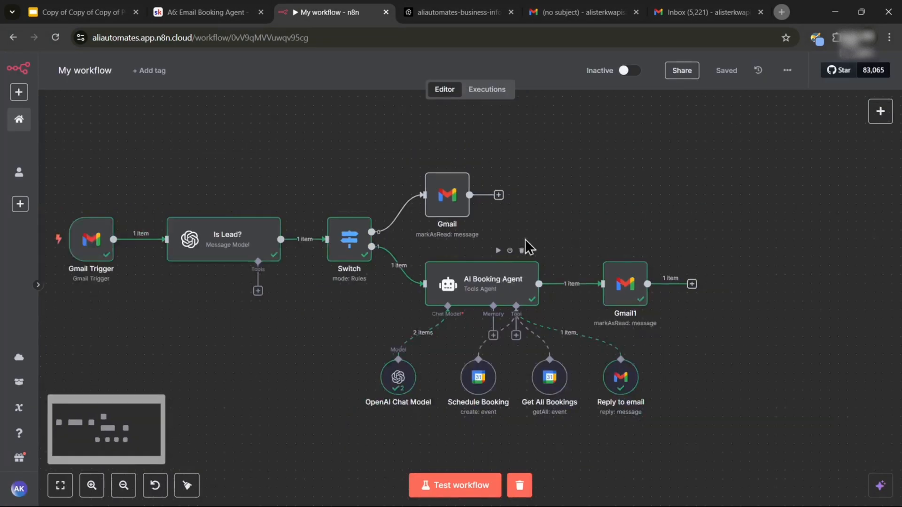
key("1")
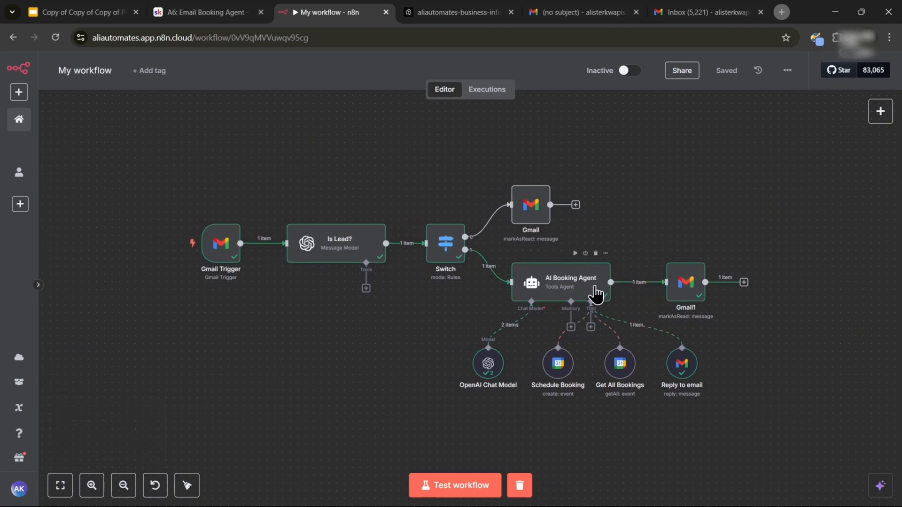
scroll(563, 263, "right", 3)
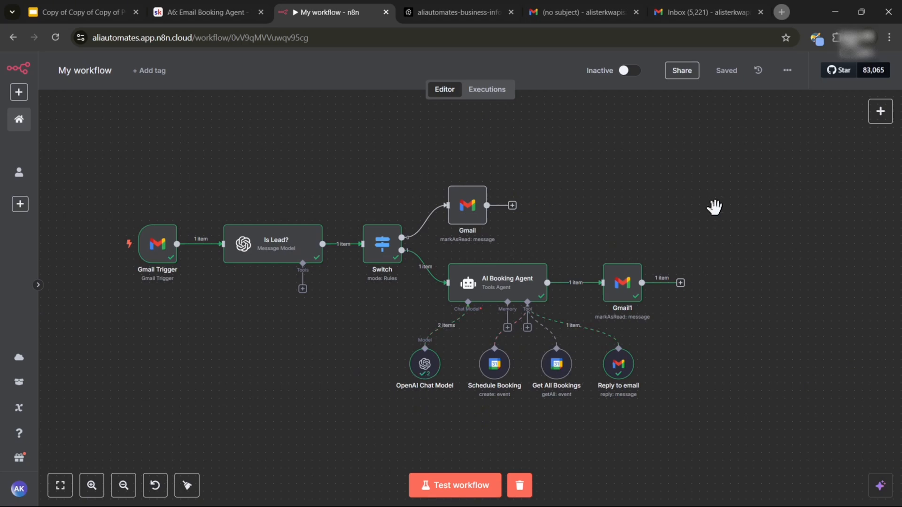
left_click_drag(712, 210, 635, 210)
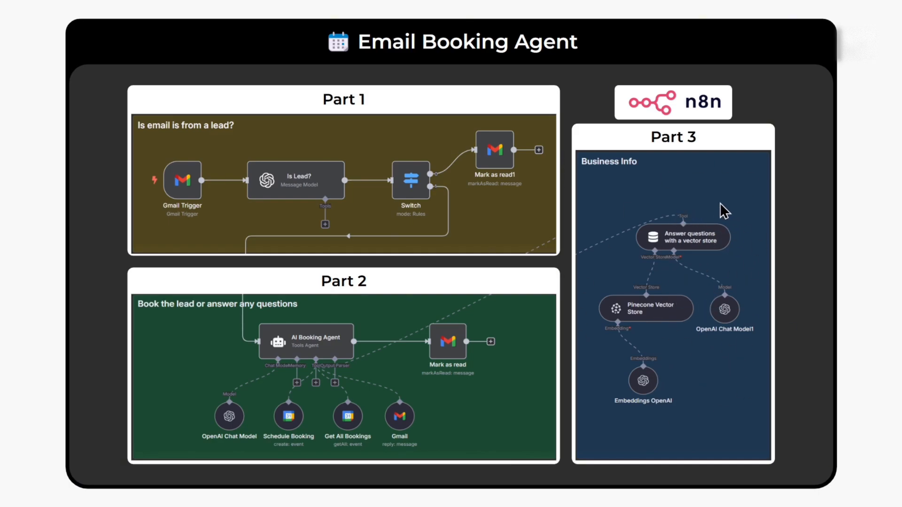
left_click(654, 317)
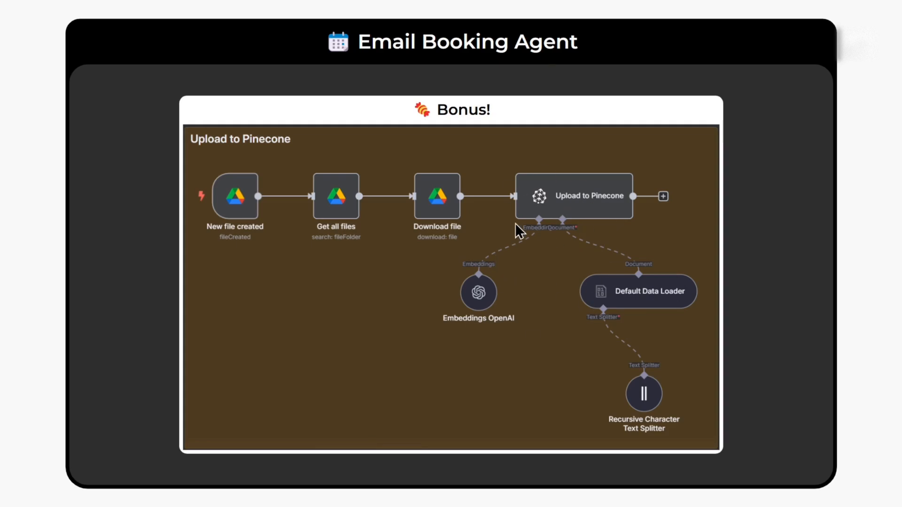
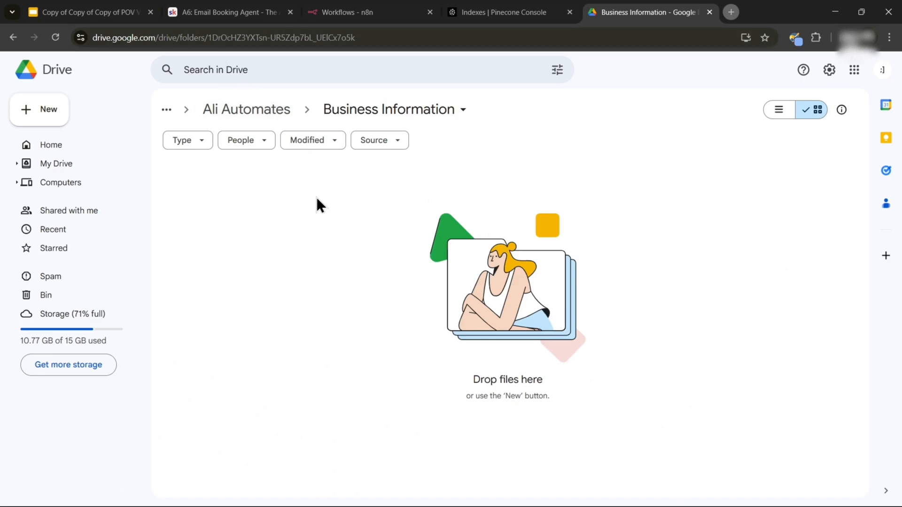
Check the Pinecone indexes, switch to n8n and create a new blank workflow
left_click(468, 19)
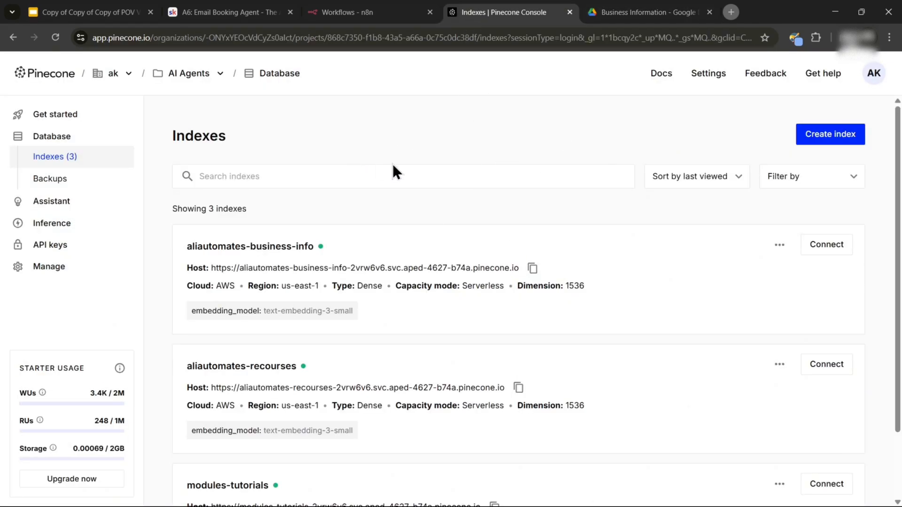
key("ctrl+shift+Tab")
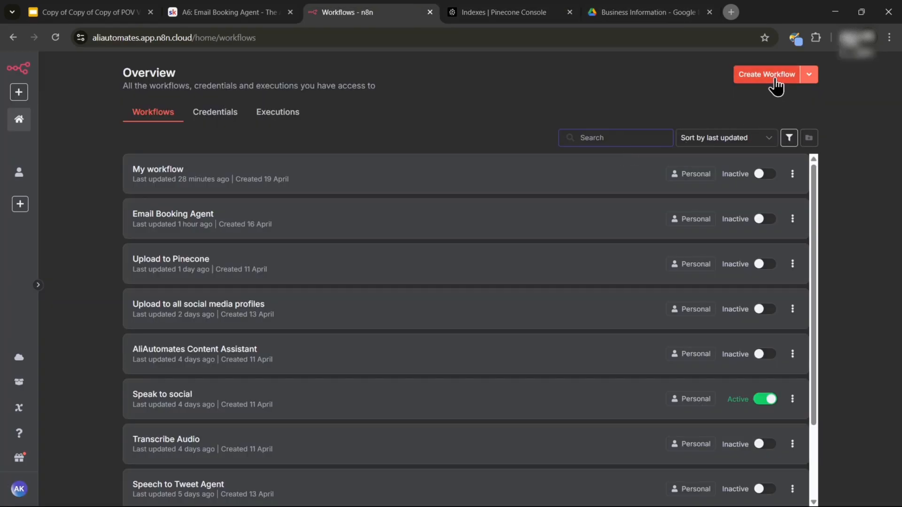
left_click(774, 78)
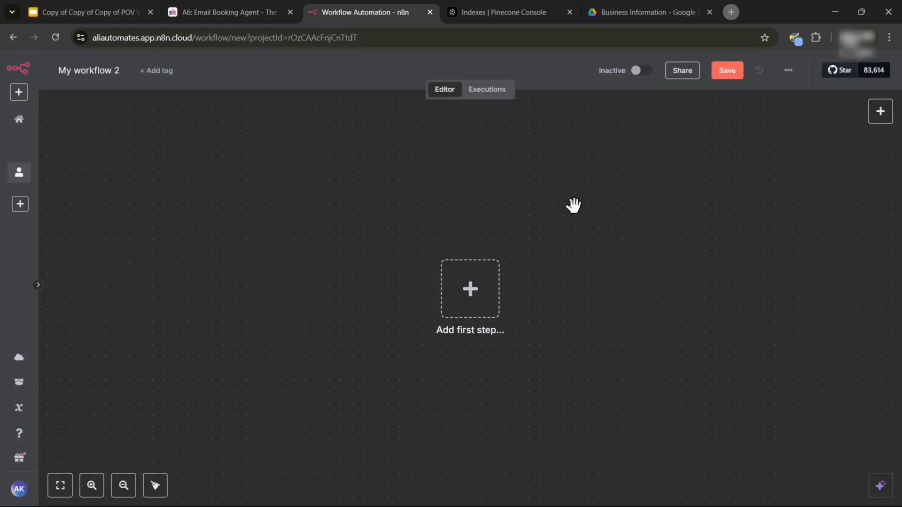
Add a Google Drive trigger for changes involving a specific folder as the workflow's first node and return to the canvas
left_click_drag(573, 206, 453, 192)
scroll(436, 222, "down", 1)
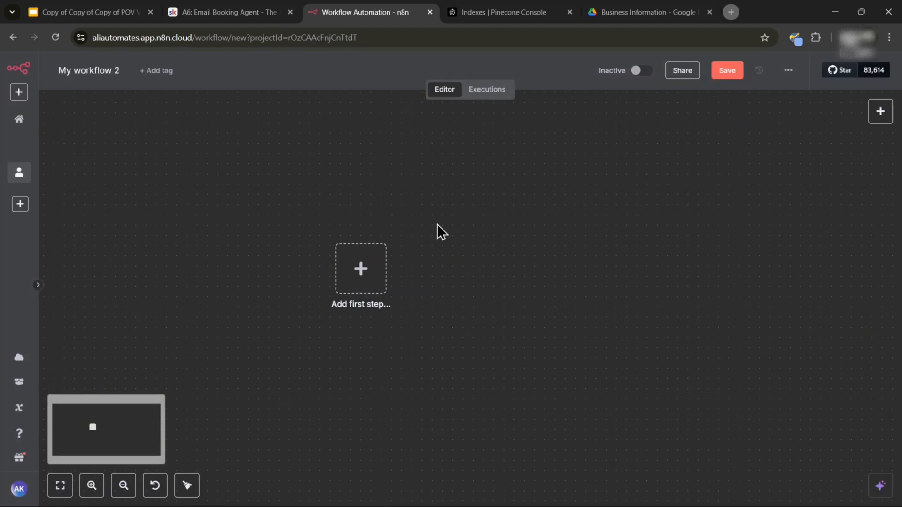
left_click(370, 278)
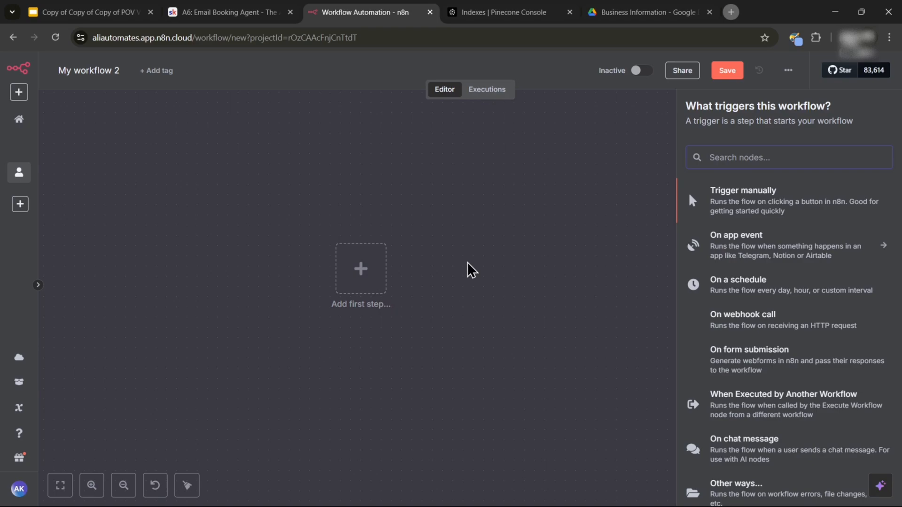
type("google ")
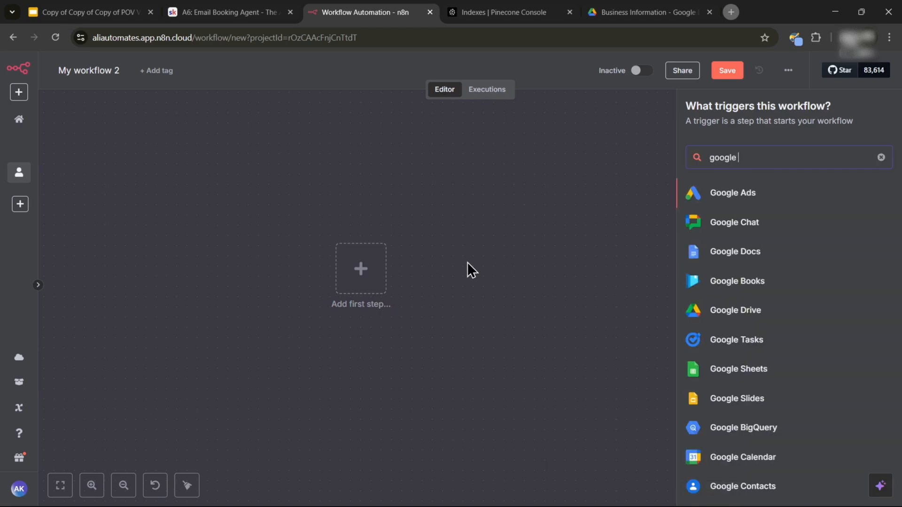
type("drive")
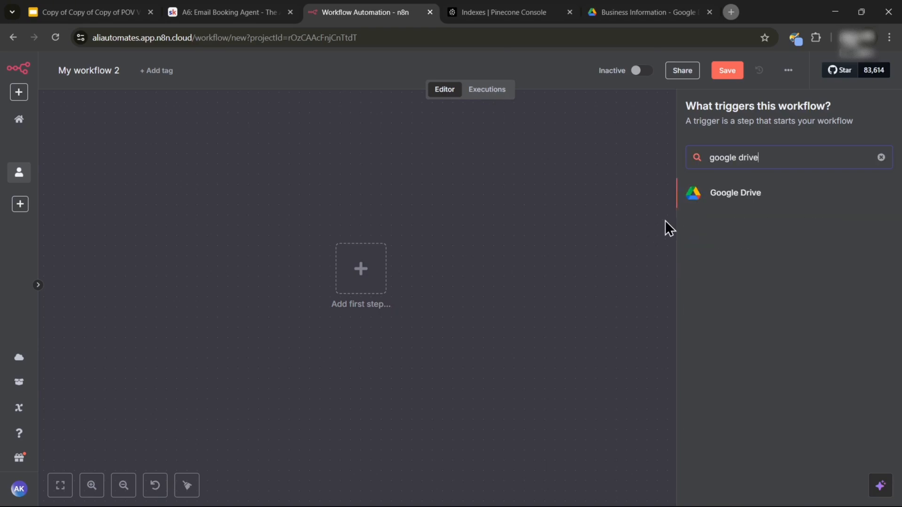
left_click(719, 196)
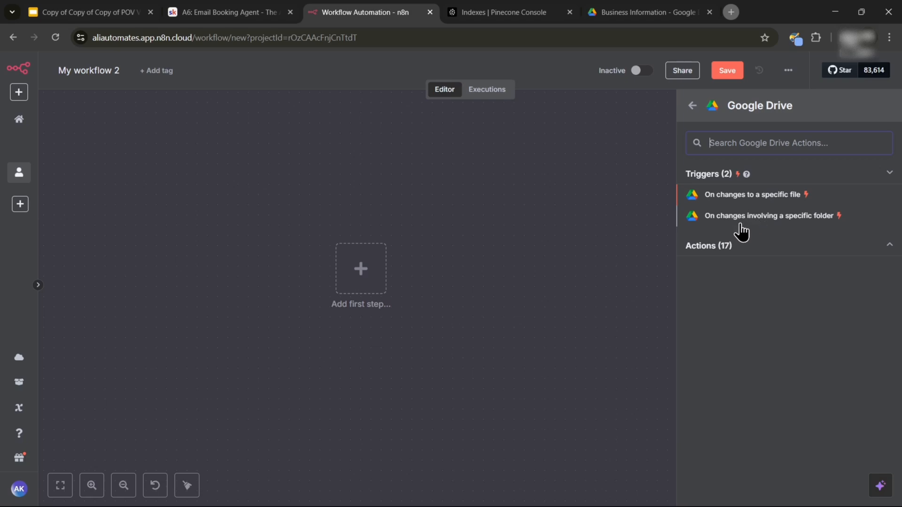
left_click(815, 225)
left_click(52, 71)
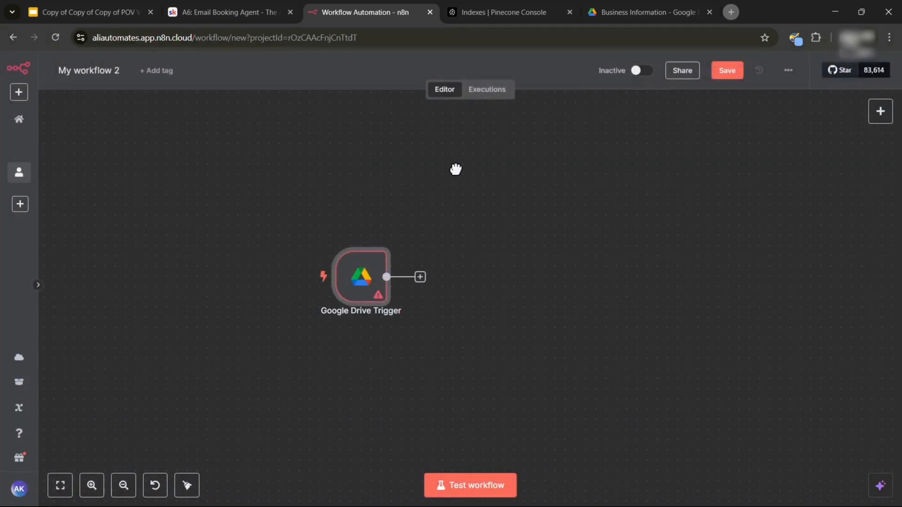
Check the Business Information folder in Google Drive, return to n8n and start a new credential for the Google Drive Trigger
left_click(611, 13)
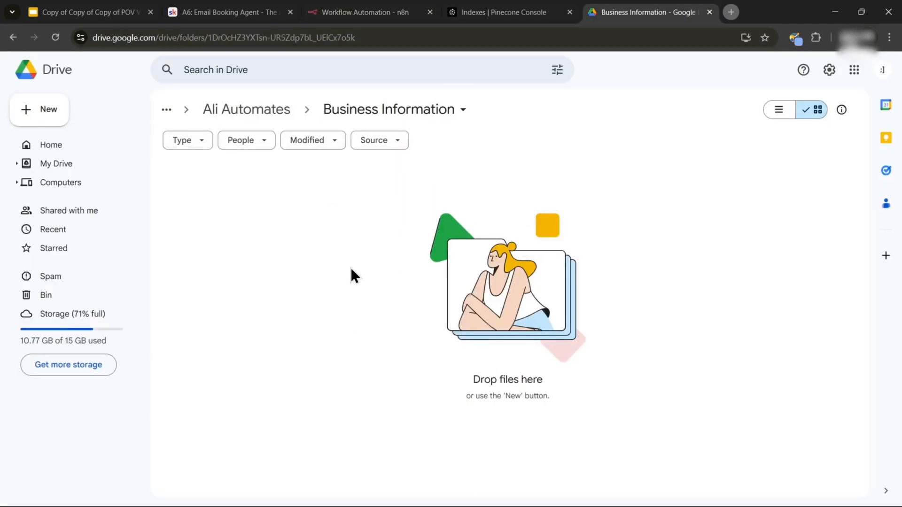
left_click(337, 13)
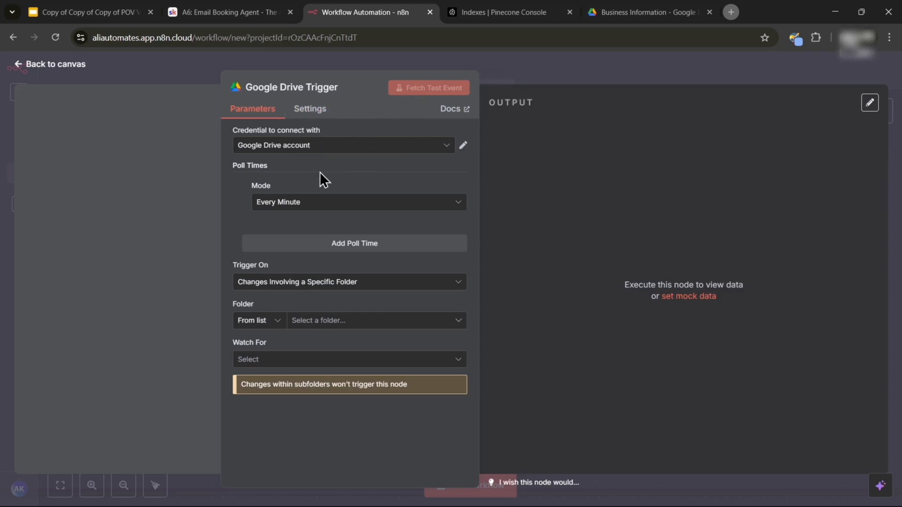
left_click(311, 148)
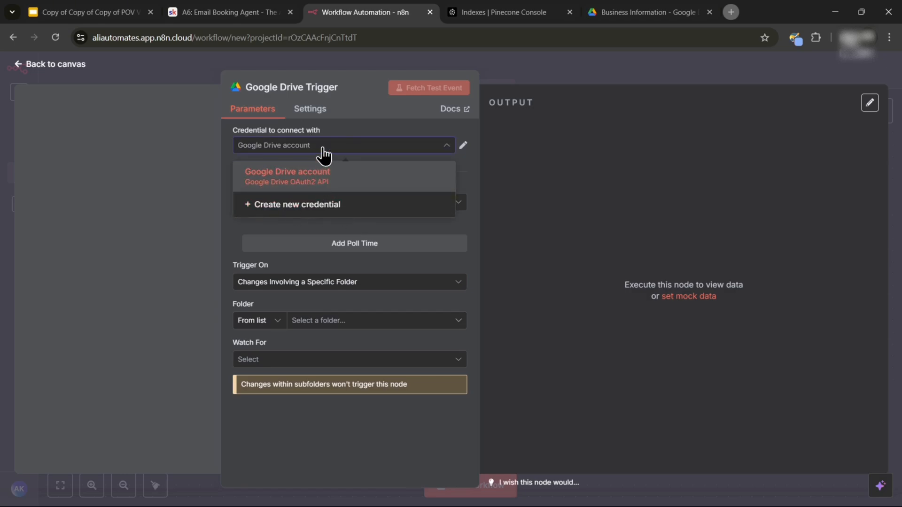
left_click(305, 206)
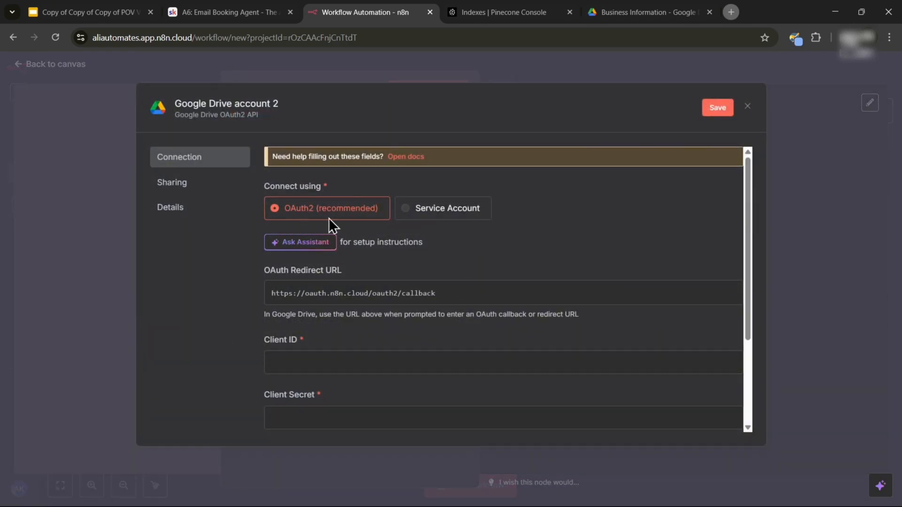
Search the web for "google cloud" in a new browser tab and open the Google Cloud console
left_click(733, 12)
type("google cloud")
key("Return")
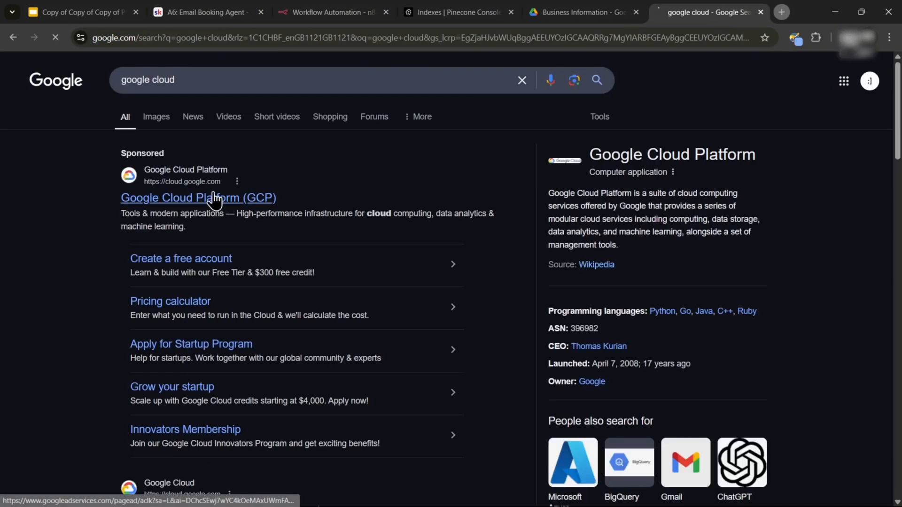
left_click(206, 200)
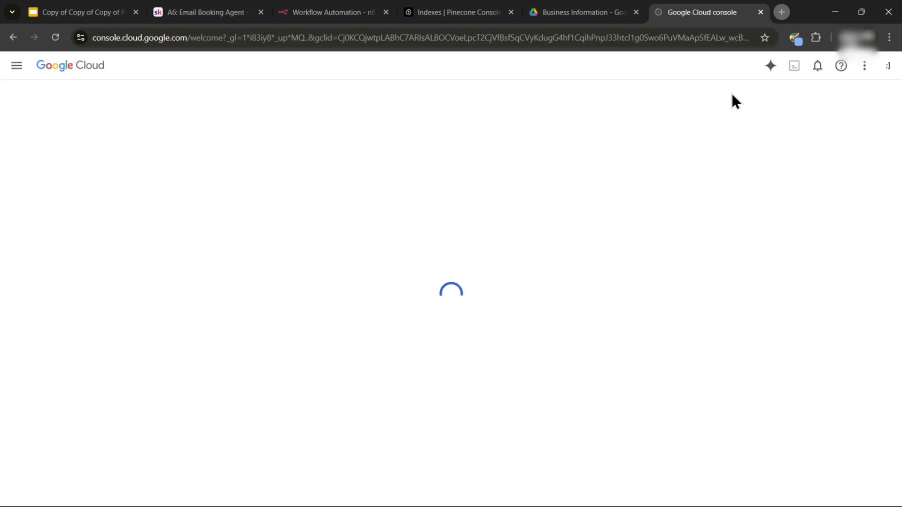
Search the Google Cloud console for "google drive" and open the Google Drive API product page
left_click(317, 65)
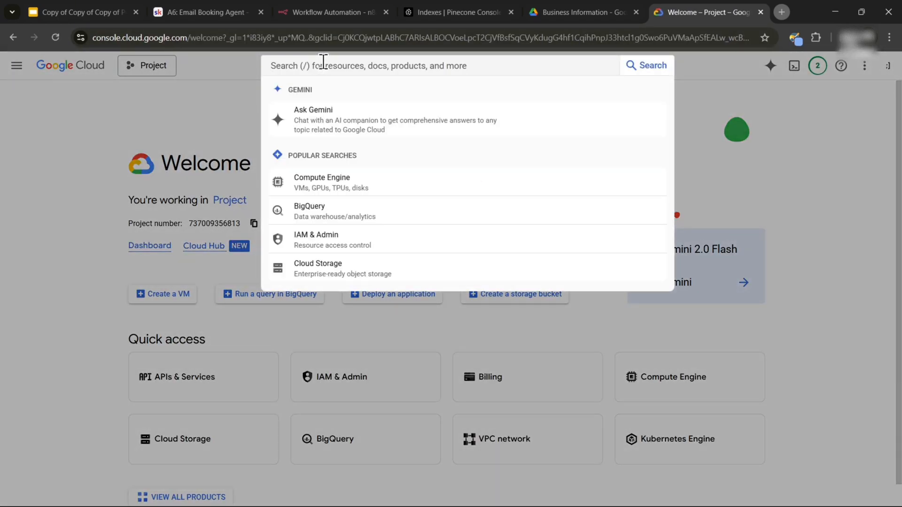
type("google drive")
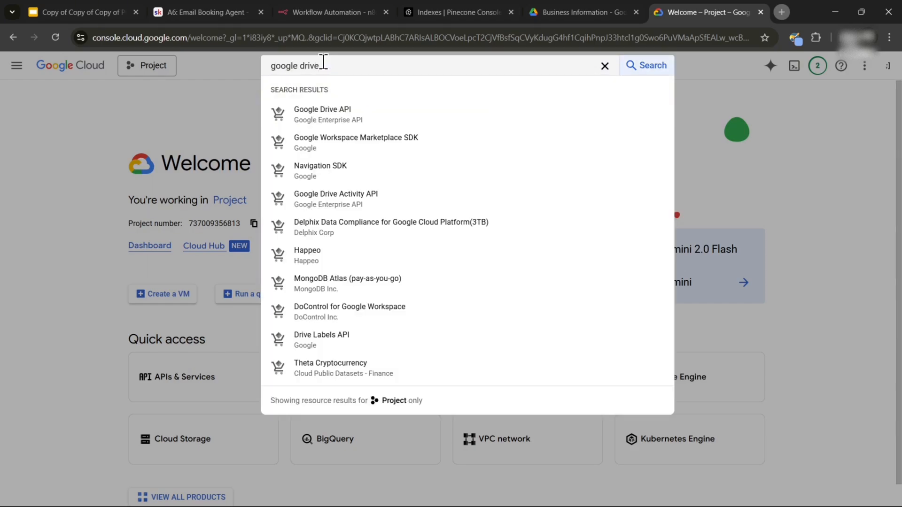
left_click(311, 112)
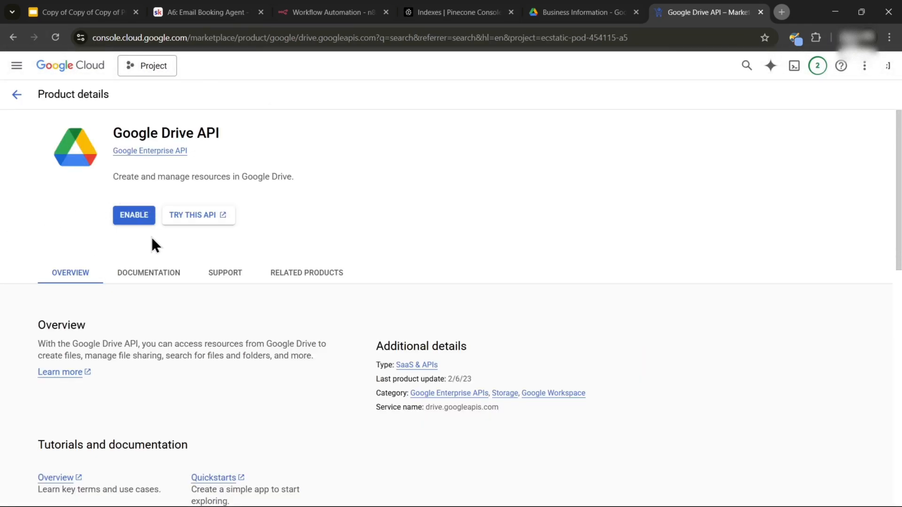
Open the project's API credentials page and start configuring its OAuth consent screen
left_click(17, 65)
mouse_move(85, 232)
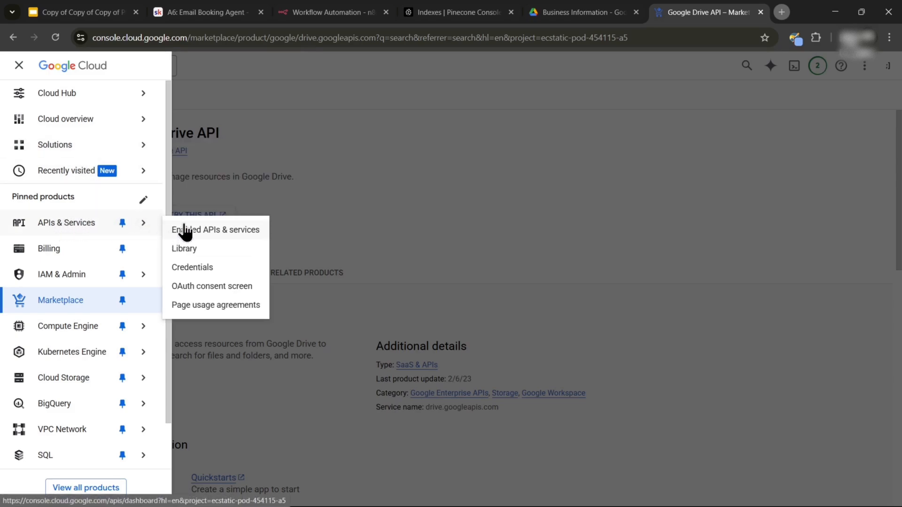
left_click(213, 269)
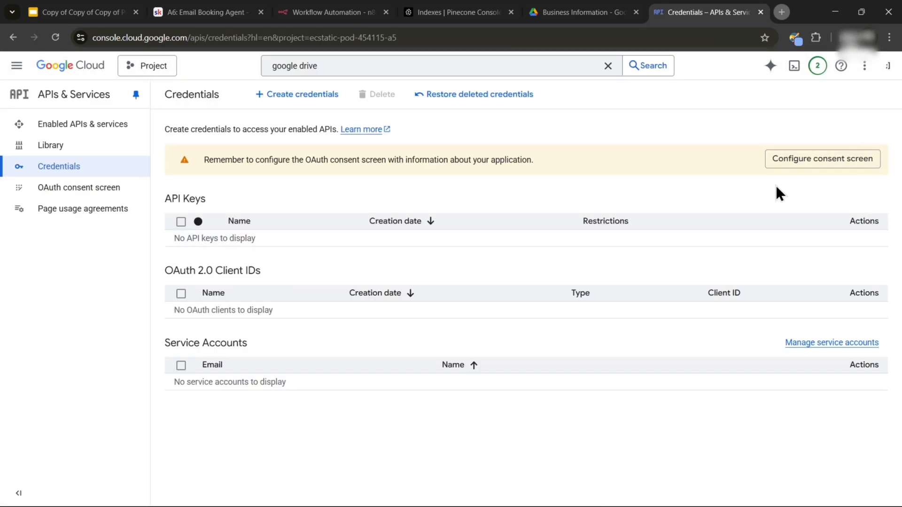
left_click(809, 165)
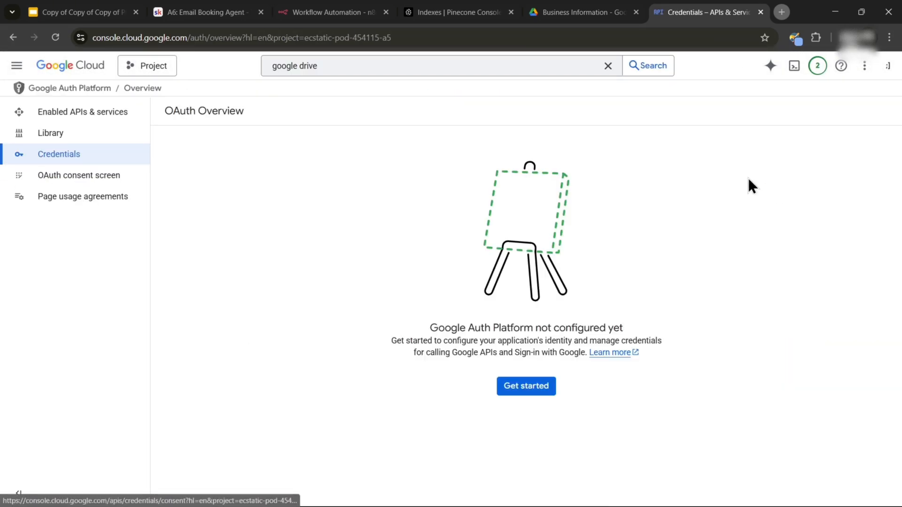
left_click(522, 388)
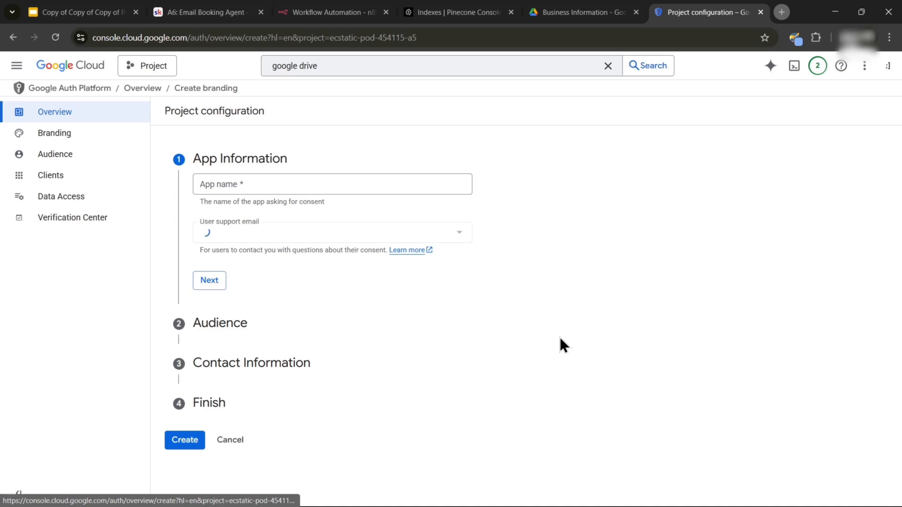
Name the app app_demonstration, choose the account's email as user support email and proceed to the audience settings
left_click(286, 185)
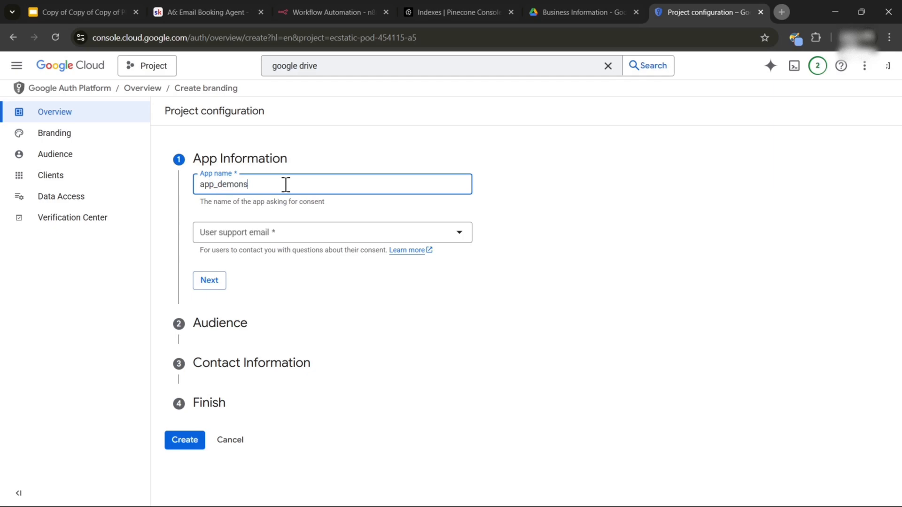
left_click(278, 237)
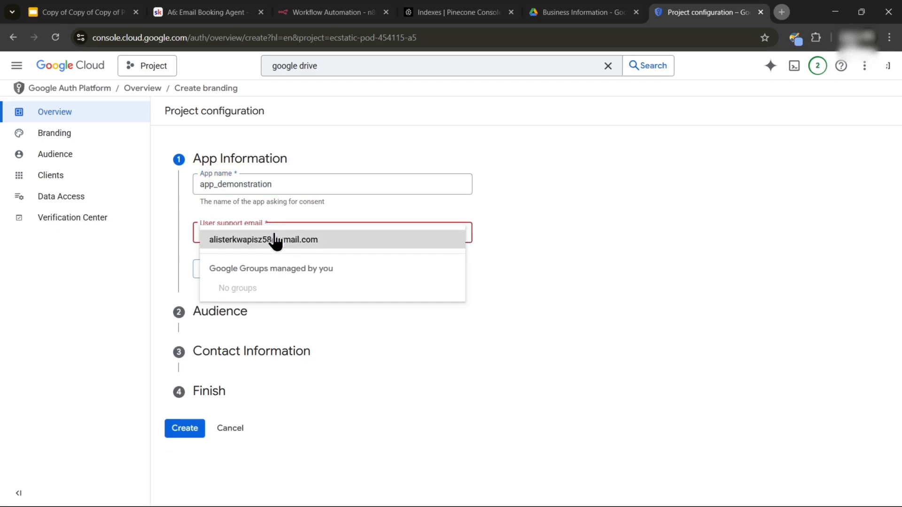
left_click(276, 247)
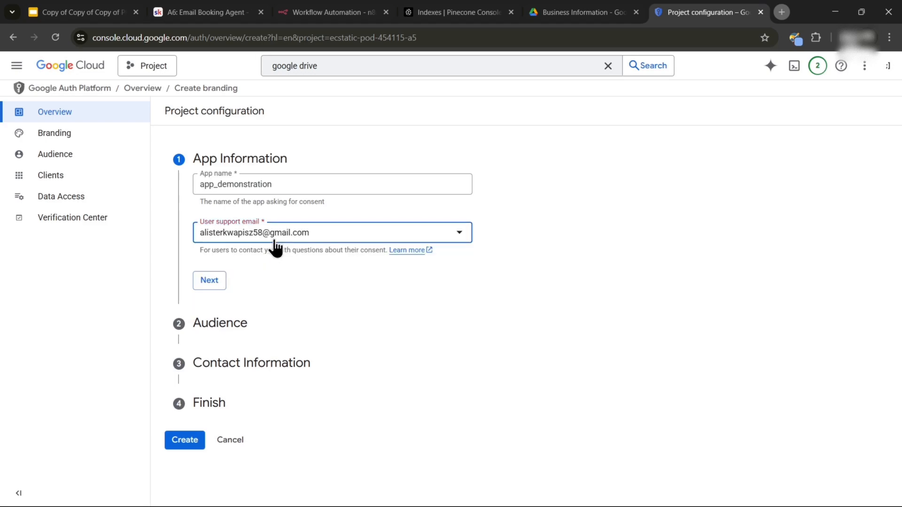
left_click(209, 281)
Set the app's audience to External and fill in the contact email address for project notifications
scroll(241, 272, "down", 1)
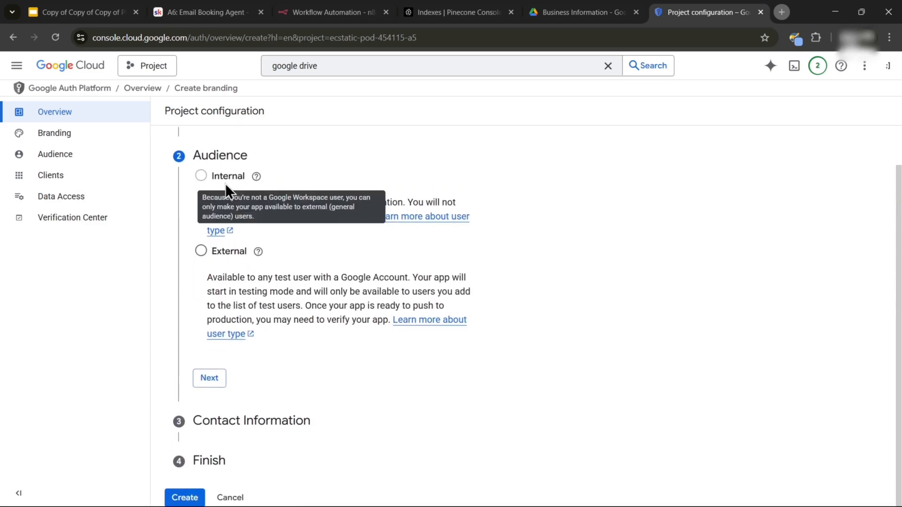
left_click(202, 252)
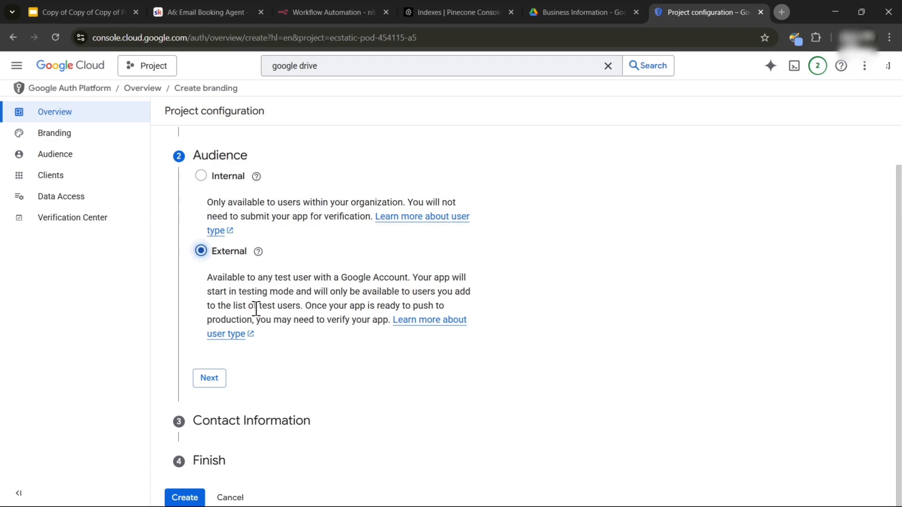
left_click(217, 378)
left_click(246, 271)
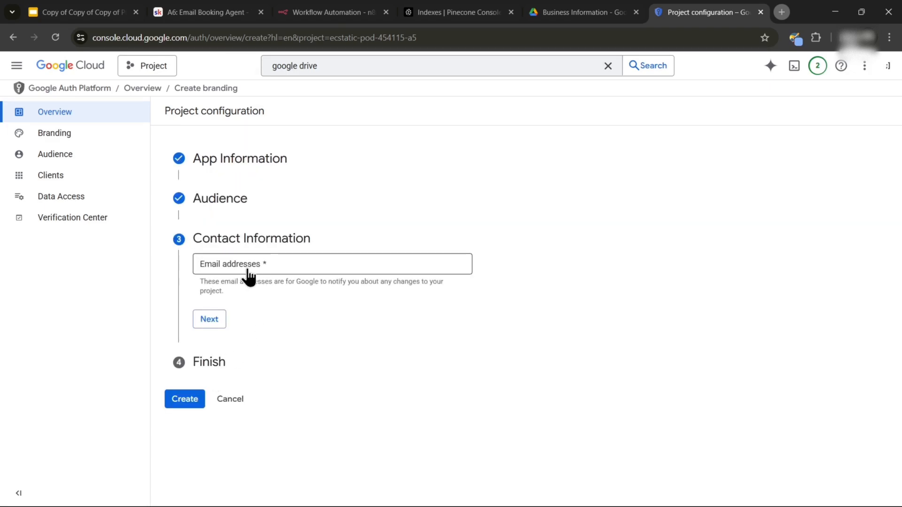
left_click(289, 295)
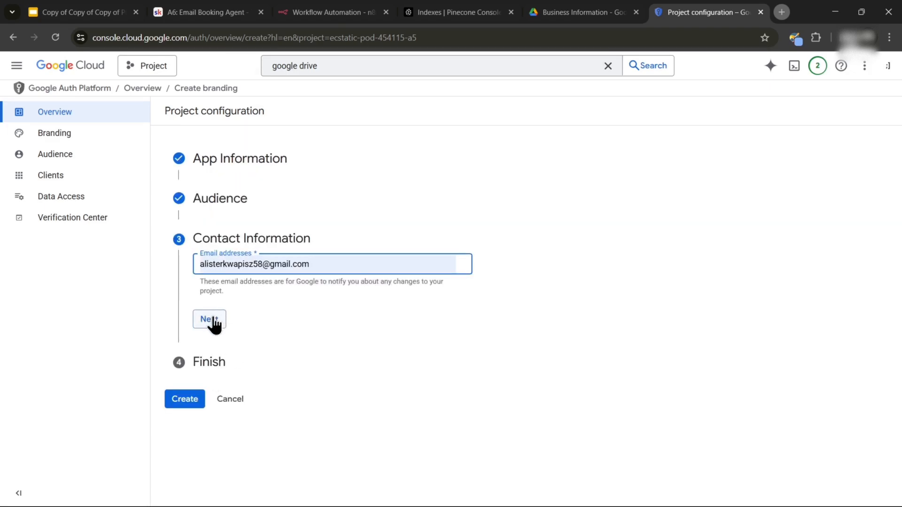
left_click(210, 329)
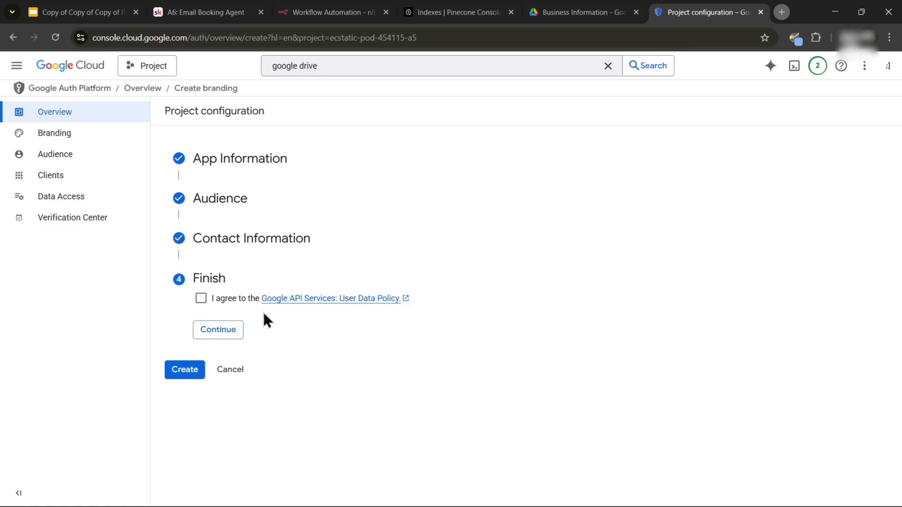
Agree to the Google API Services User Data Policy and create the OAuth configuration
left_click(201, 299)
left_click(219, 331)
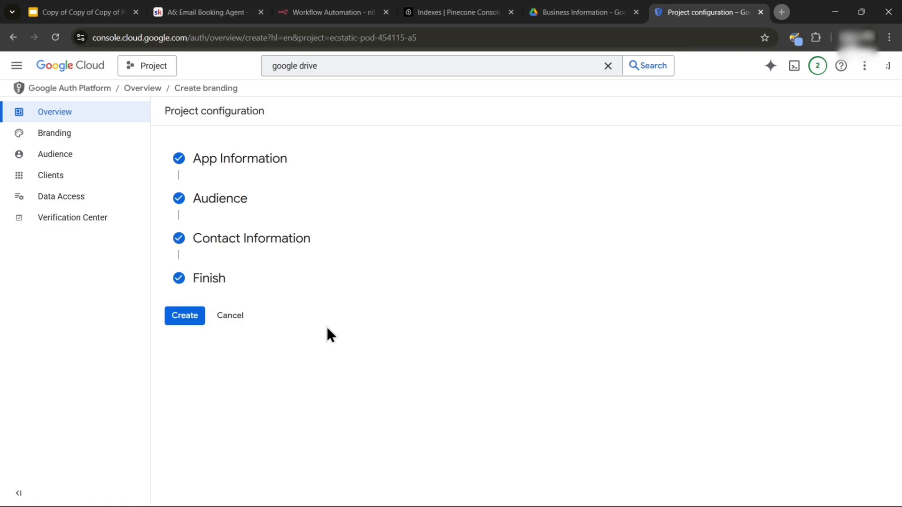
left_click(184, 318)
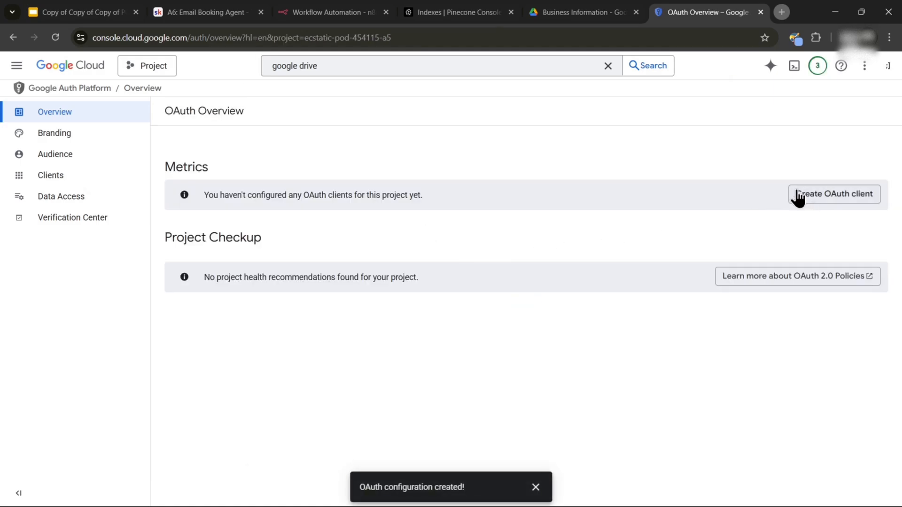
Start creating an OAuth client with application type Web application, keeping the name Web client 1
left_click(847, 196)
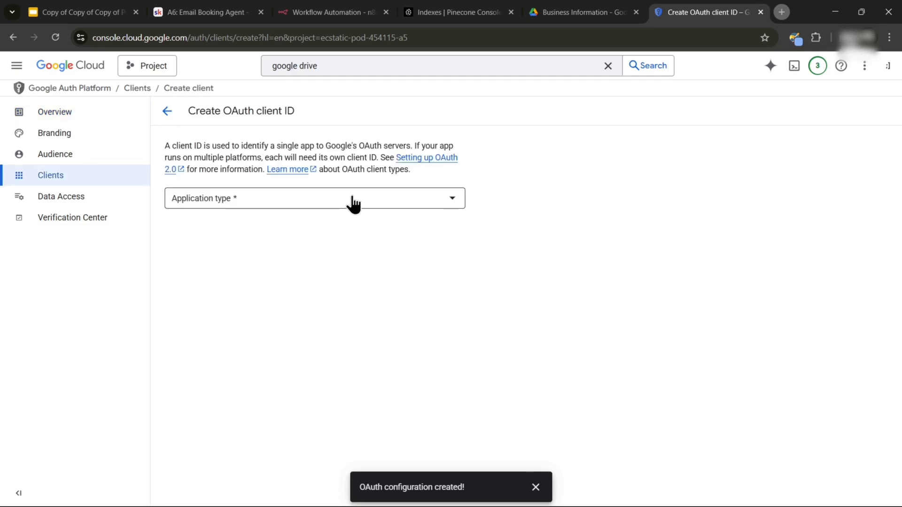
left_click(352, 198)
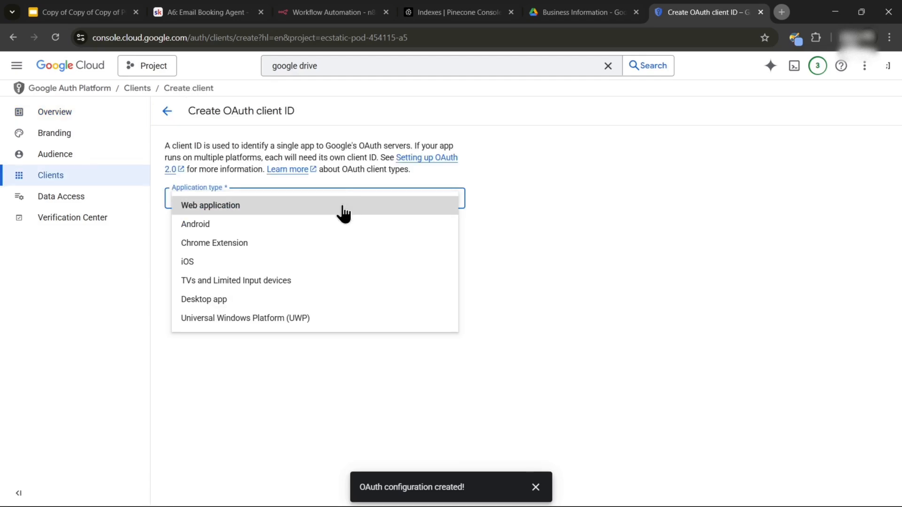
left_click(342, 207)
left_click(269, 233)
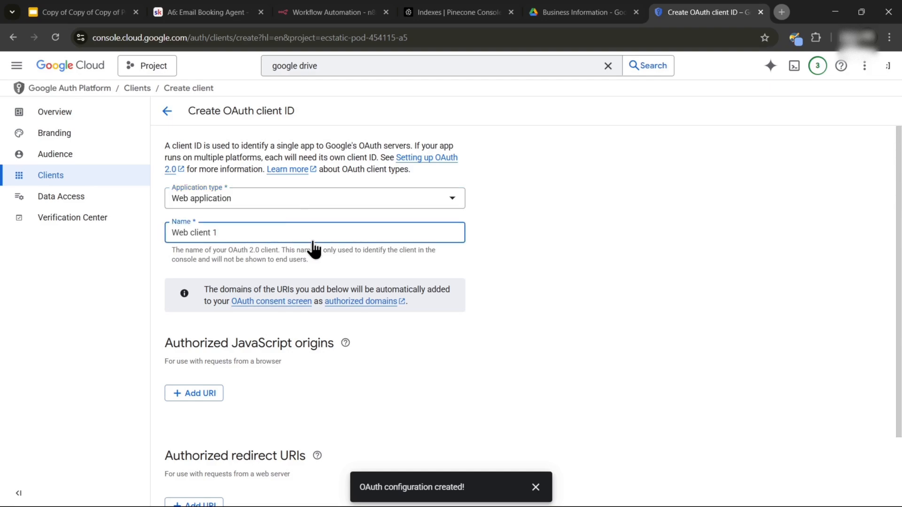
left_click(483, 227)
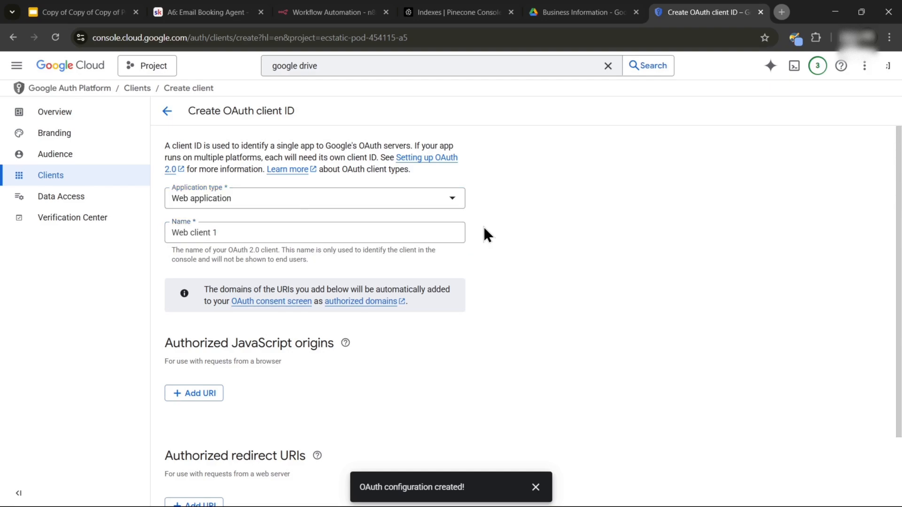
scroll(280, 318, "down", 2)
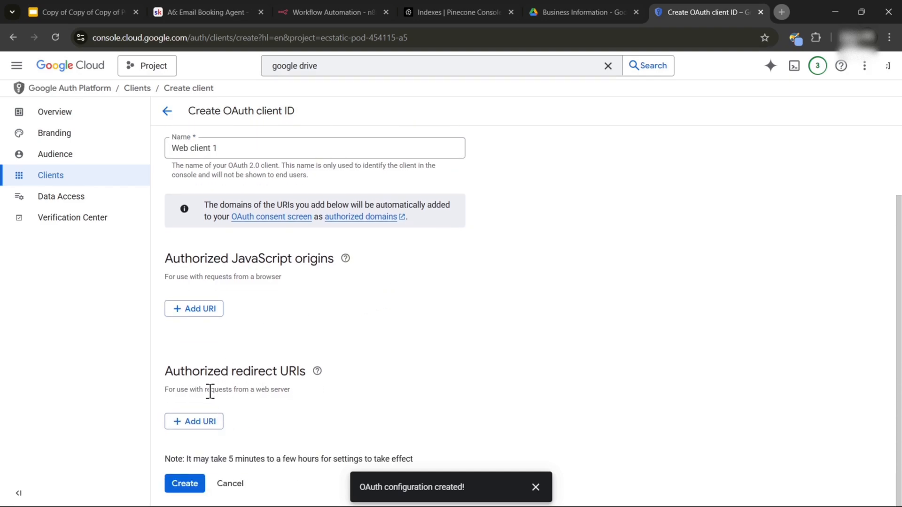
left_click(200, 421)
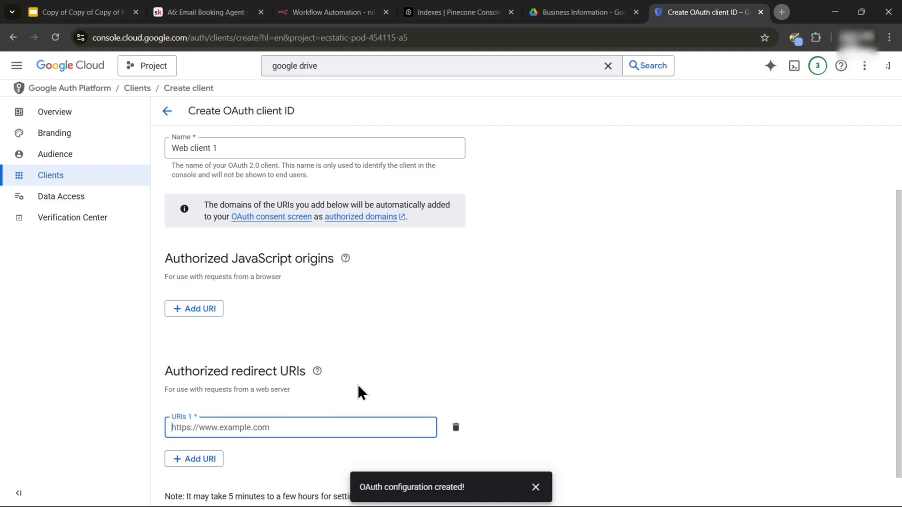
scroll(357, 384, "down", 2)
left_click(334, 11)
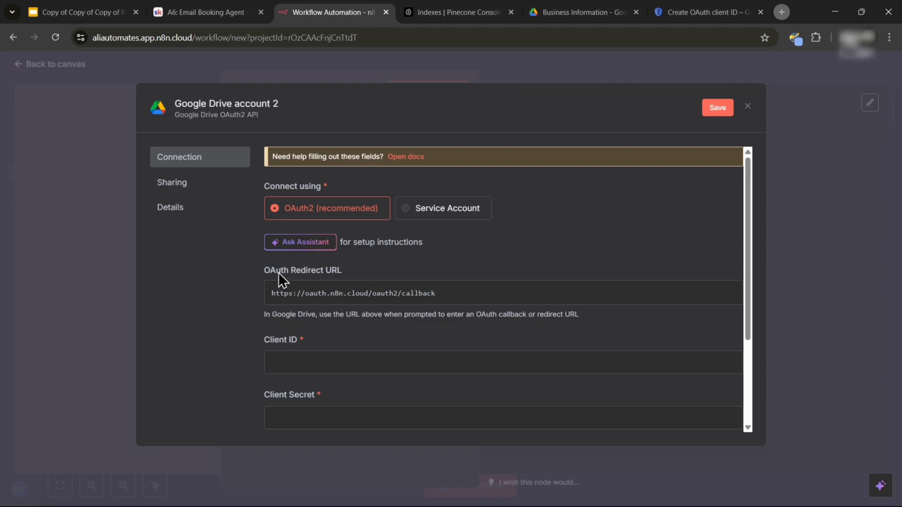
left_click(705, 298)
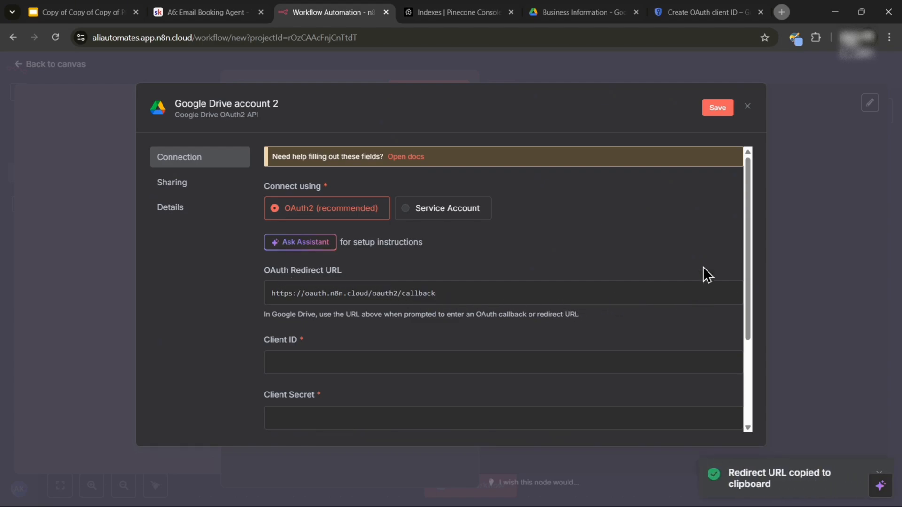
left_click(728, 10)
key("ctrl+v")
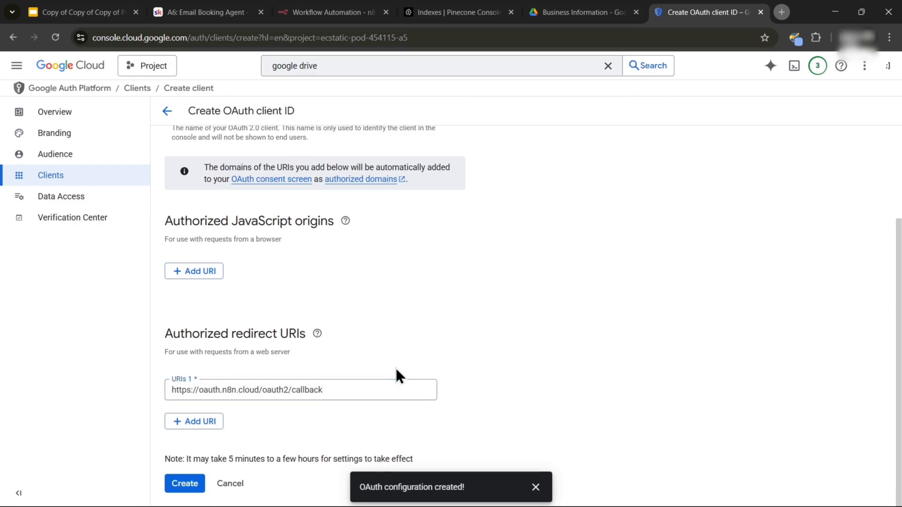
scroll(250, 391, "up", 3)
scroll(247, 391, "down", 1)
scroll(246, 391, "down", 2)
left_click(183, 484)
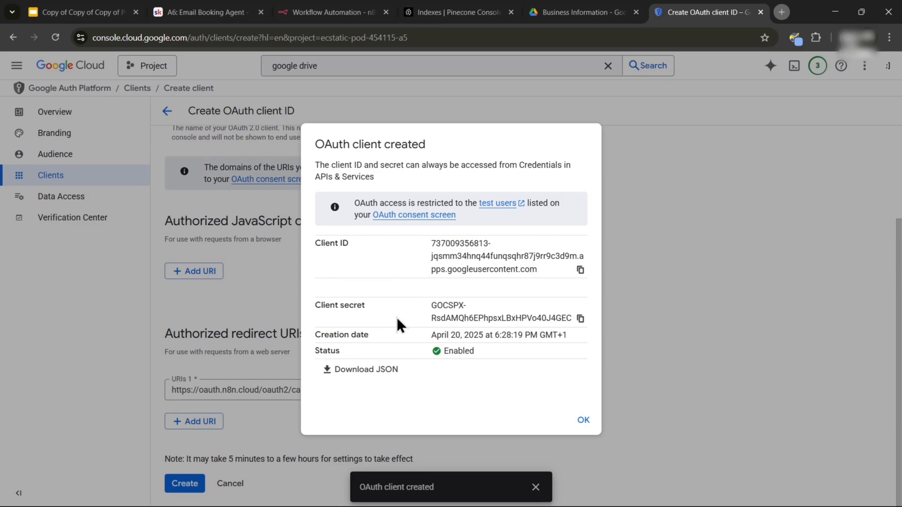
Copy the new OAuth client's ID and paste it as the Client ID of the Google Drive credential in n8n
left_click(581, 270)
left_click(347, 10)
left_click(289, 362)
key("ctrl+v")
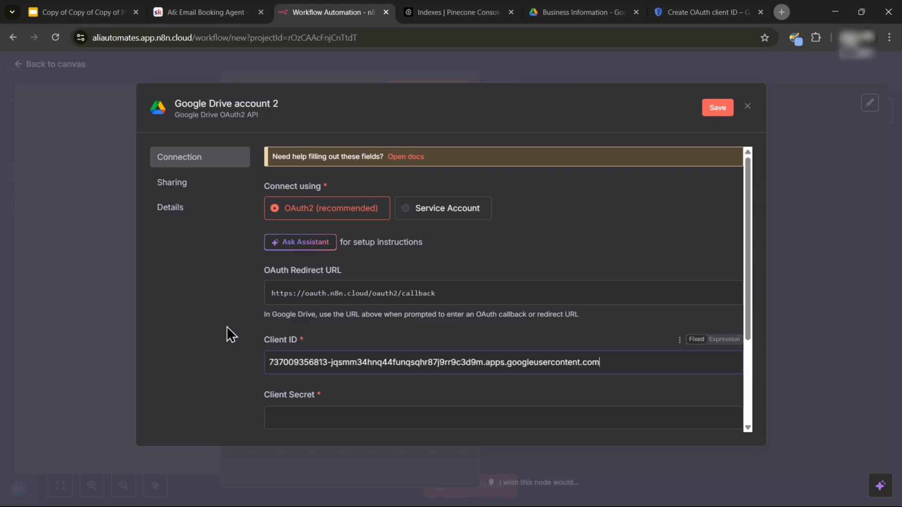
Copy the client secret from Google Cloud and paste it as the Client Secret of the n8n Google Drive credential
left_click(679, 12)
left_click(581, 318)
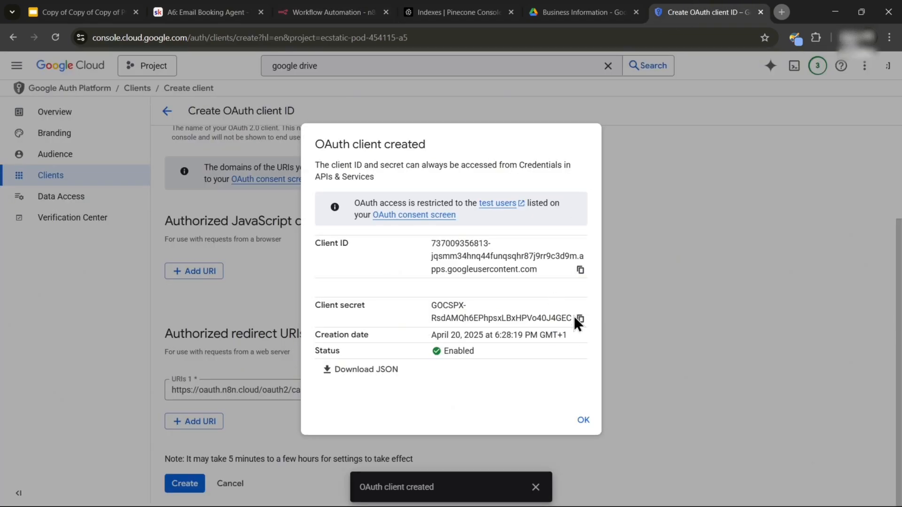
left_click(347, 12)
left_click(289, 417)
key("ctrl+v")
Try to sign in with Google from the n8n credential using the owner's Google account
scroll(235, 371, "down", 1)
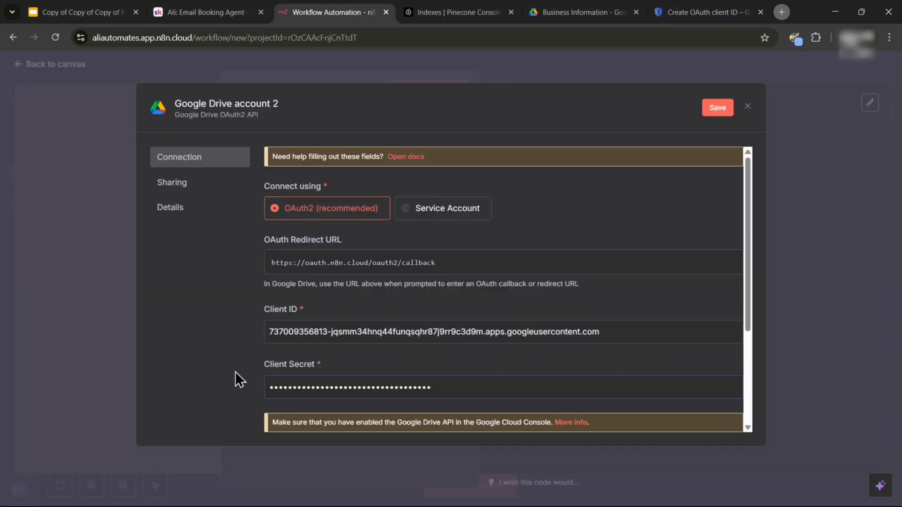
scroll(286, 367, "down", 3)
left_click(358, 315)
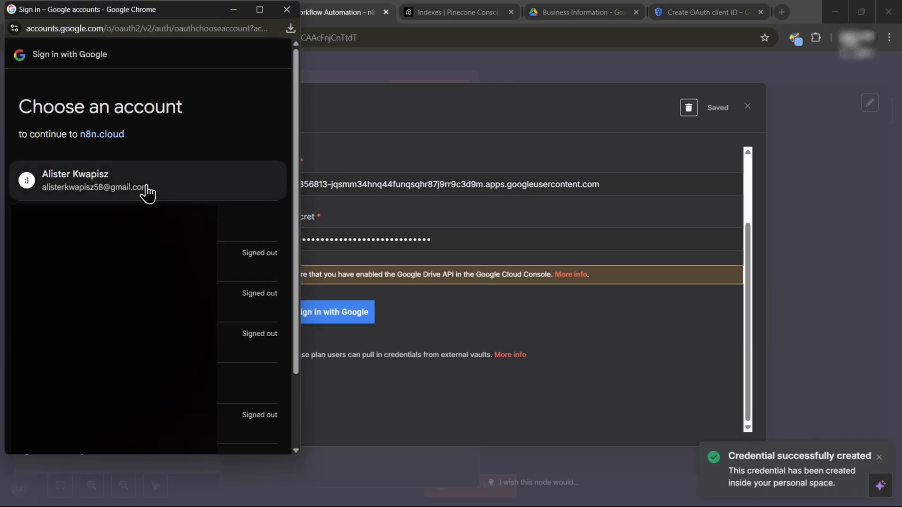
left_click(147, 191)
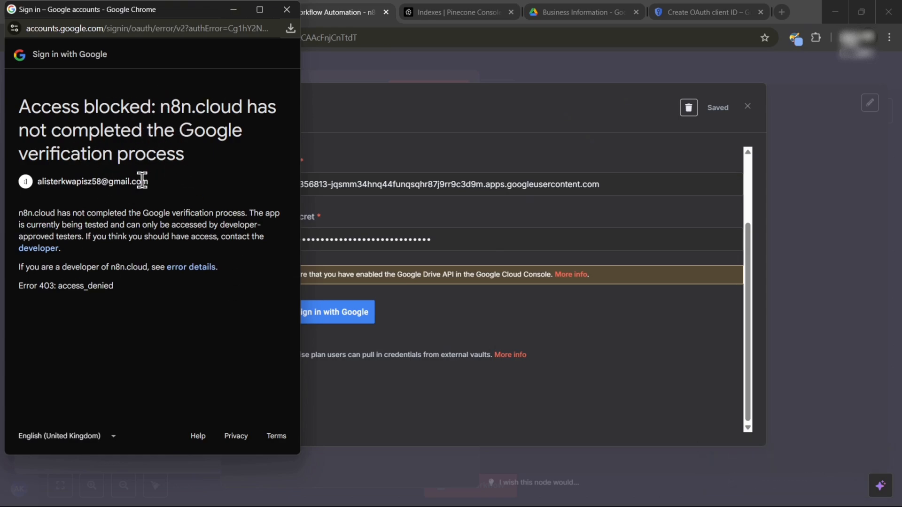
Switch to Google Cloud, dismiss the client details, and publish the app to production in the Audience settings
left_click(691, 10)
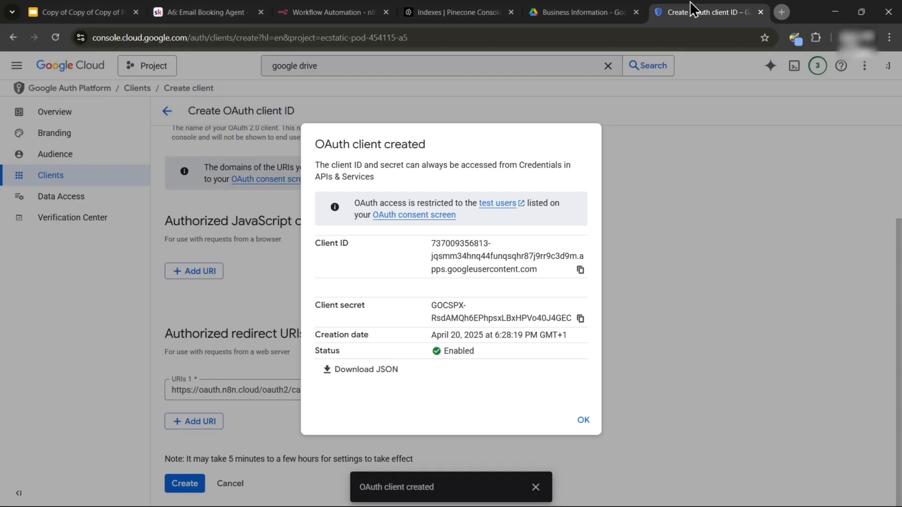
left_click(643, 130)
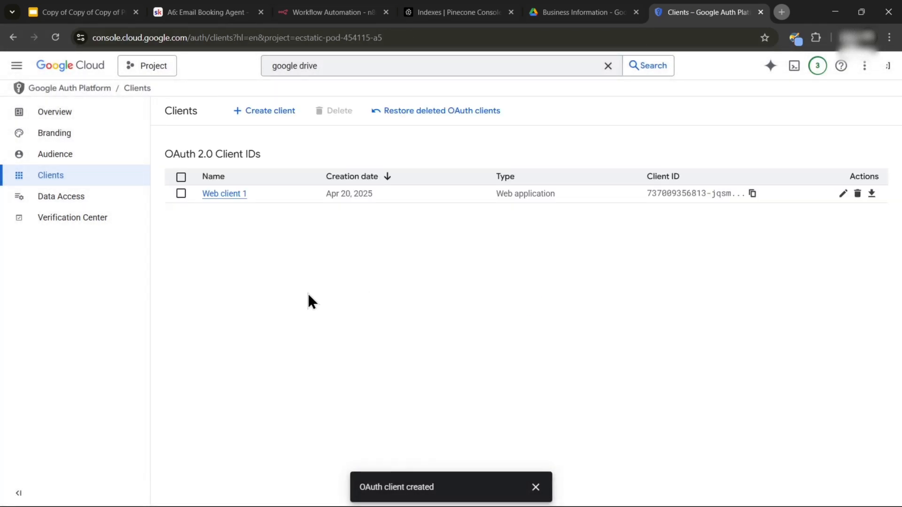
left_click(217, 194)
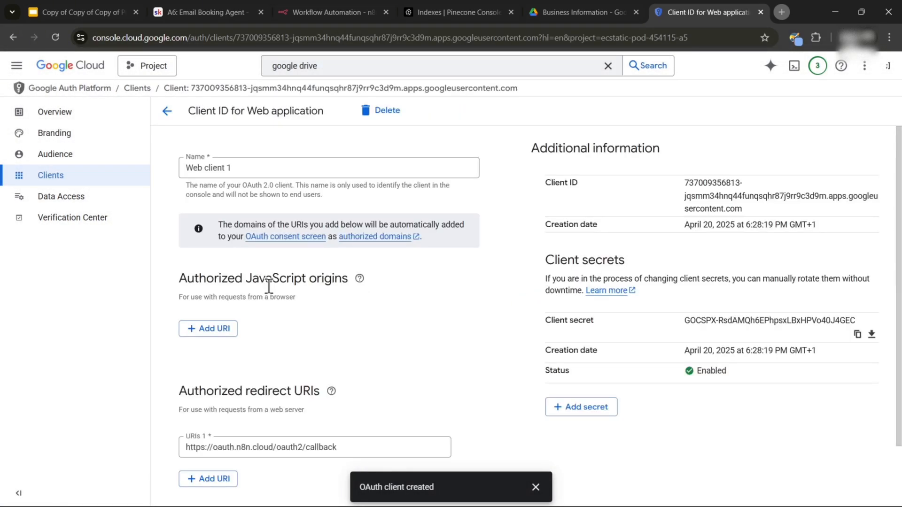
scroll(212, 284, "down", 1)
left_click(125, 177)
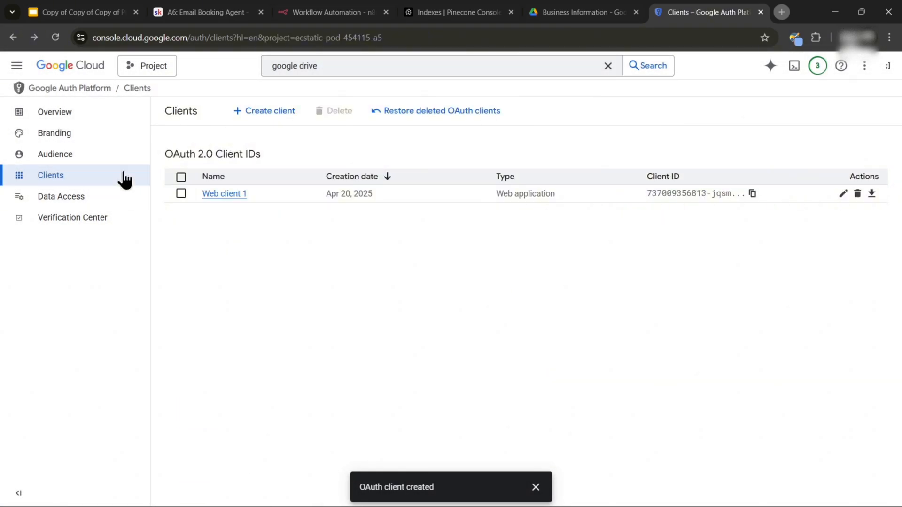
left_click(97, 160)
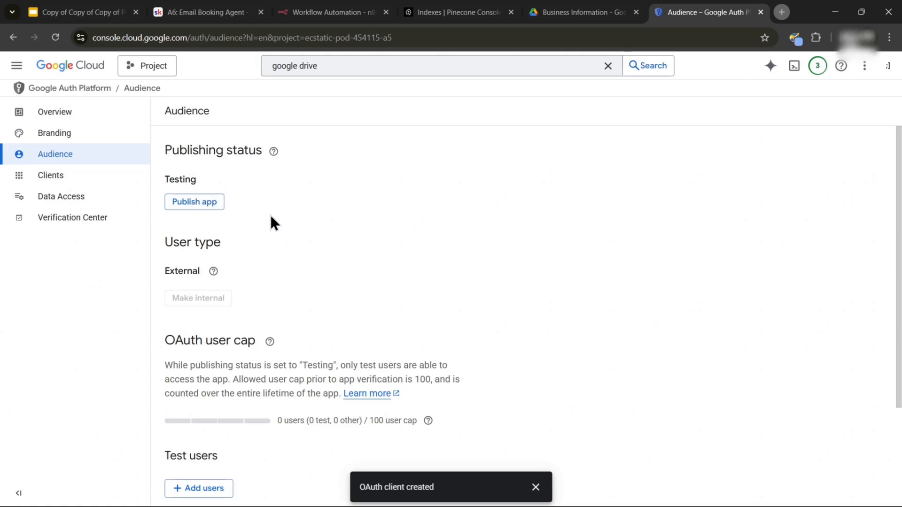
left_click(205, 207)
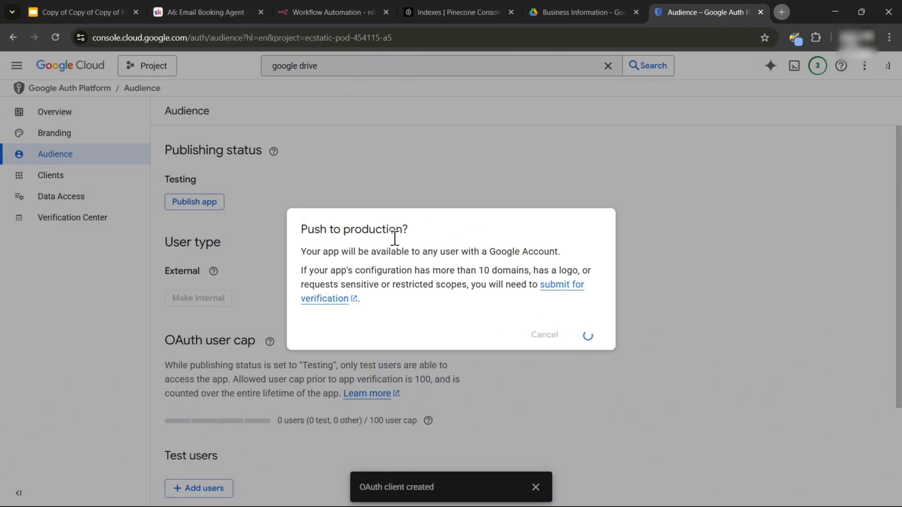
scroll(351, 249, "down", 1)
scroll(327, 262, "up", 1)
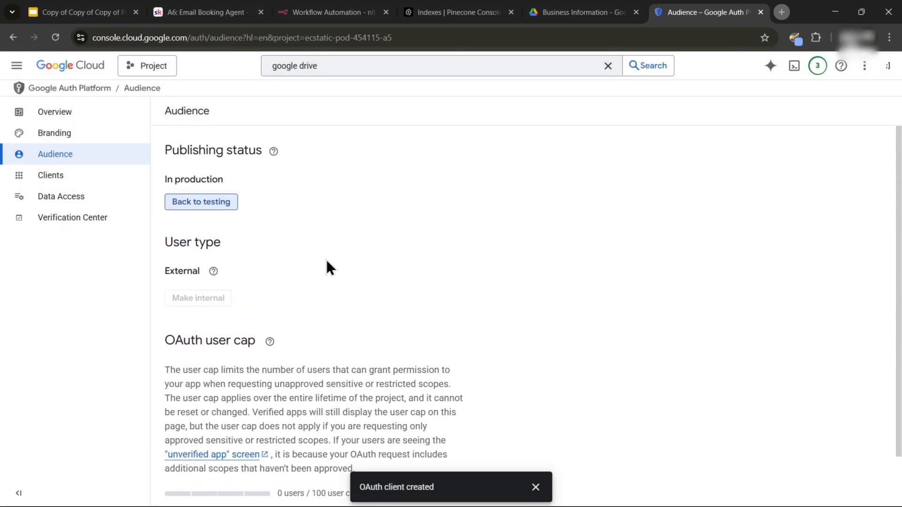
Return to n8n, sign in with Google from the credential and proceed past the unverified app warning
left_click(294, 13)
left_click(342, 313)
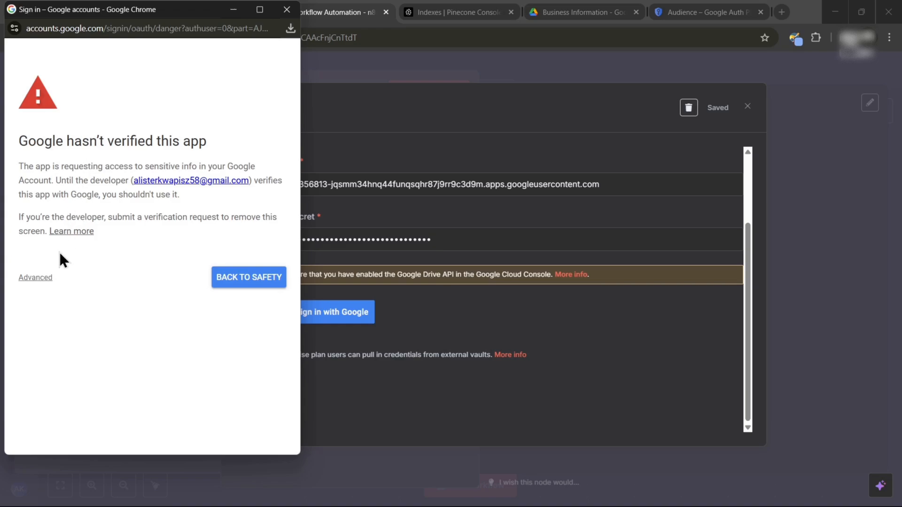
left_click(41, 278)
left_click(76, 361)
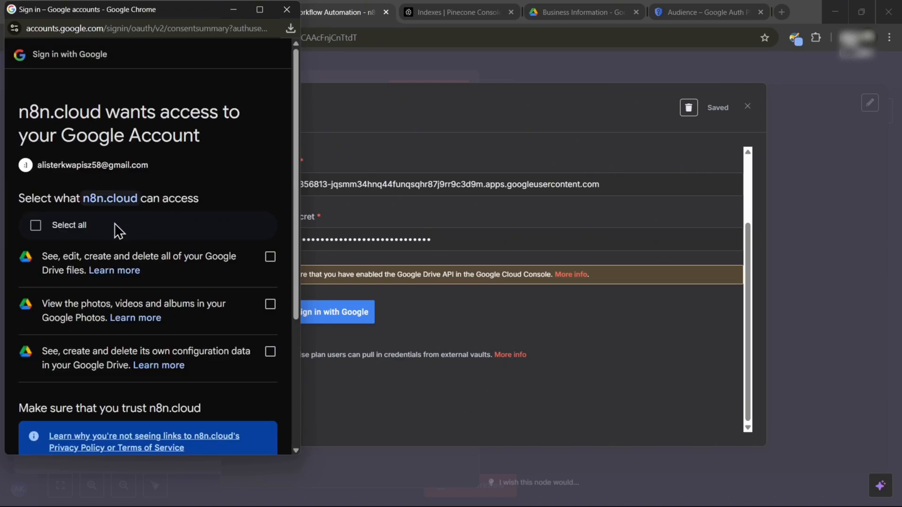
Grant n8n.cloud all the requested Google Drive permissions and finish connecting the account
left_click(45, 229)
scroll(254, 197, "down", 4)
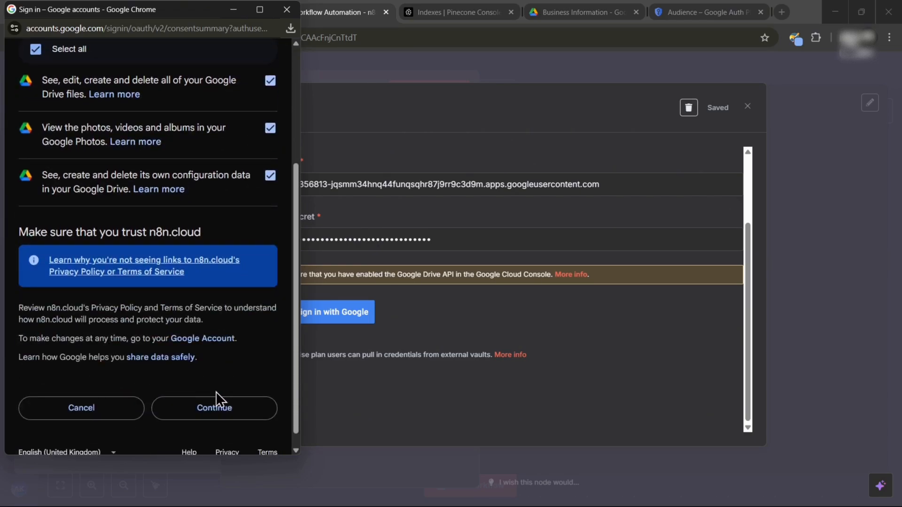
left_click(215, 407)
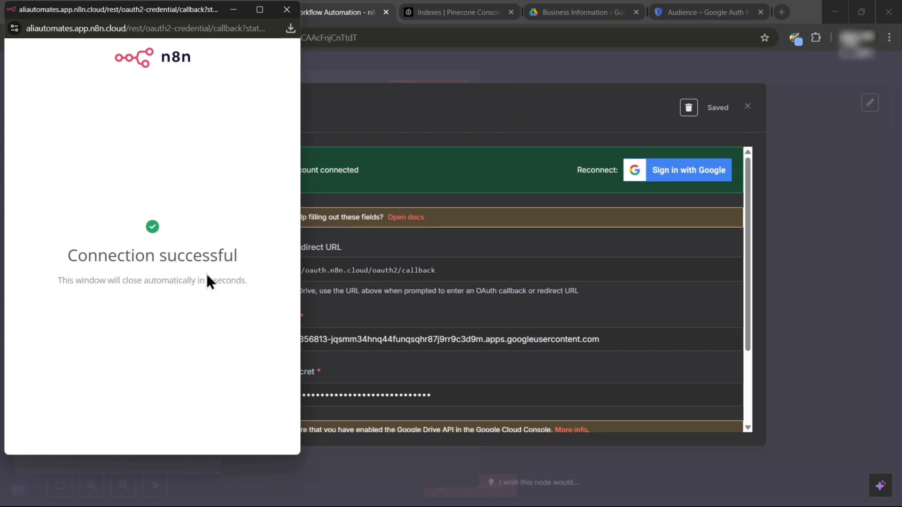
left_click(287, 9)
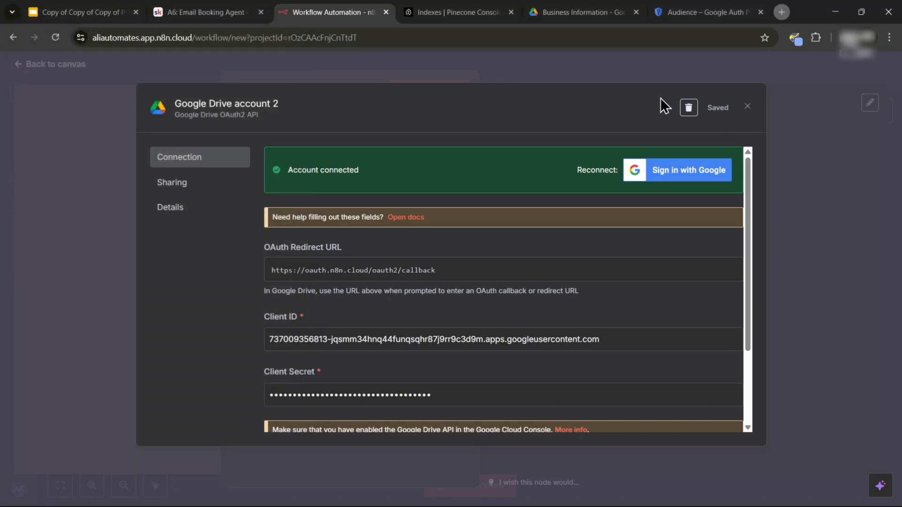
scroll(598, 223, "down", 2)
scroll(590, 238, "up", 2)
Close the credential settings and select the existing Google Drive account credential for the Google Drive Trigger
left_click(748, 108)
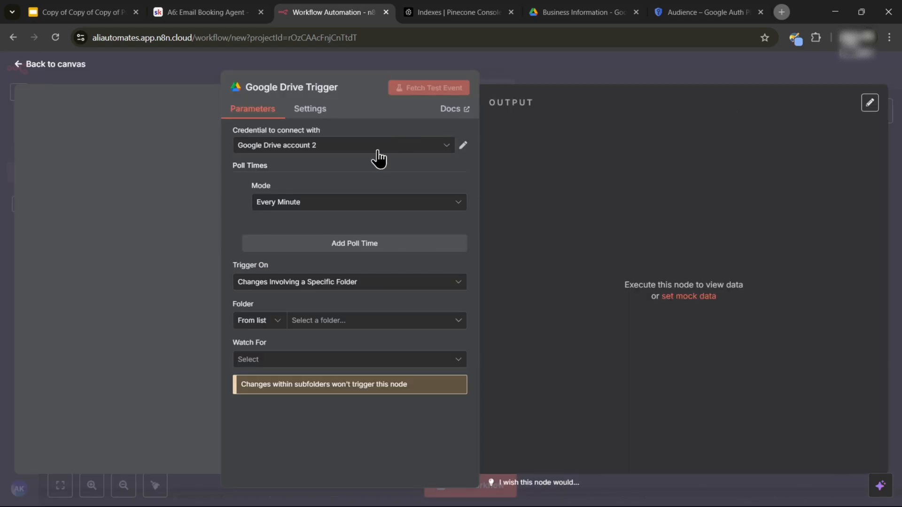
left_click(299, 148)
left_click(318, 175)
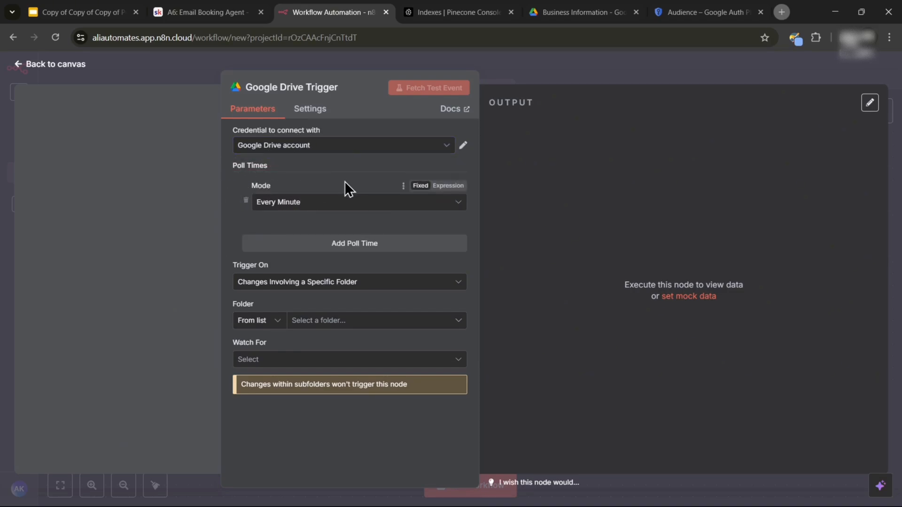
Compare the Business Information folder in Google Drive with the Google Drive Trigger's polling and folder settings
left_click(564, 10)
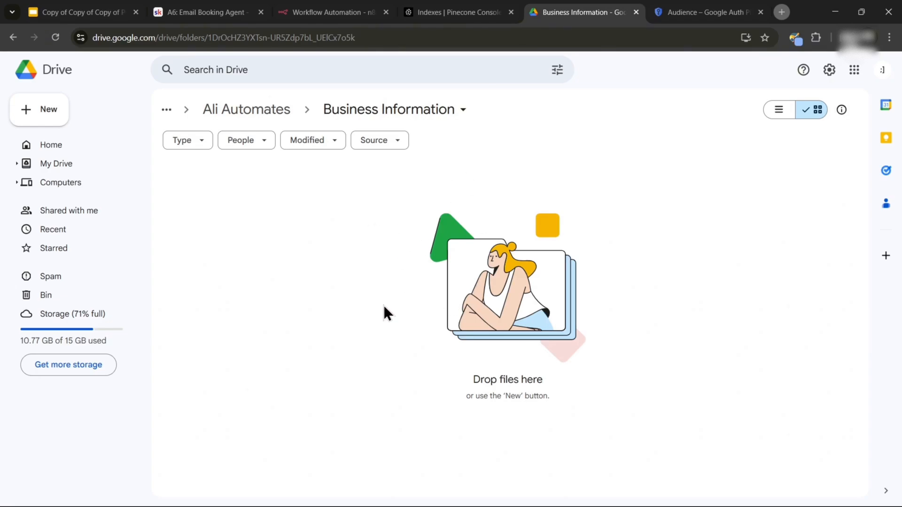
left_click(323, 13)
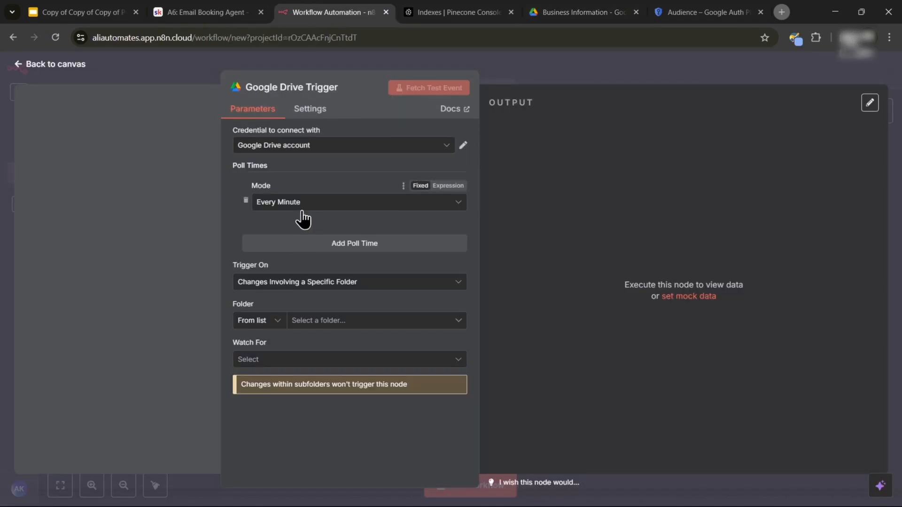
left_click(555, 12)
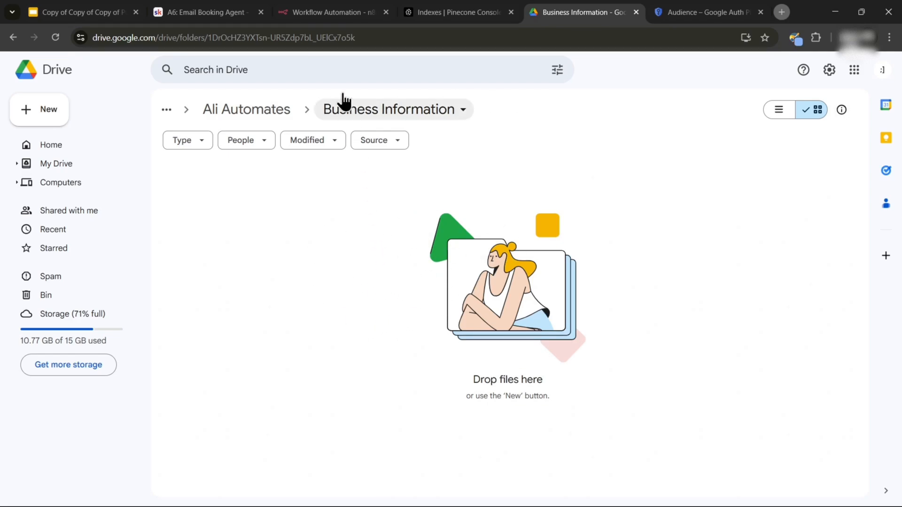
left_click(332, 12)
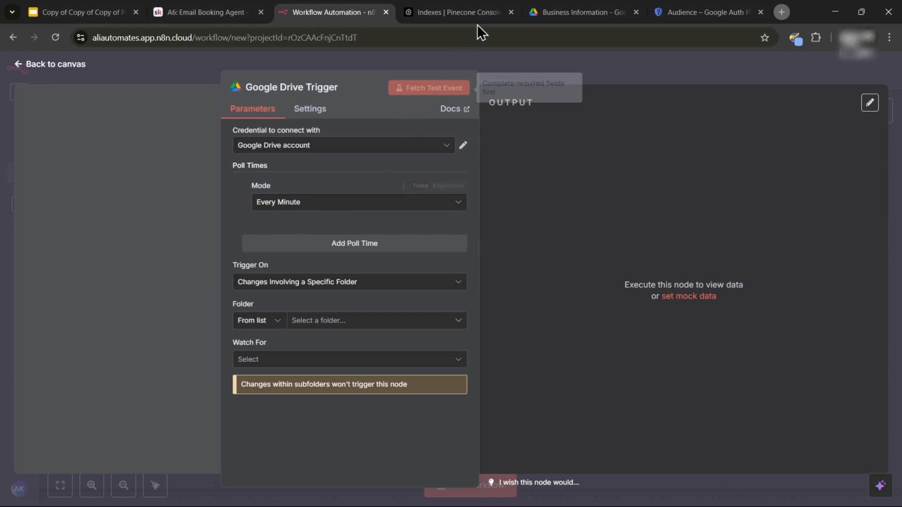
left_click(536, 10)
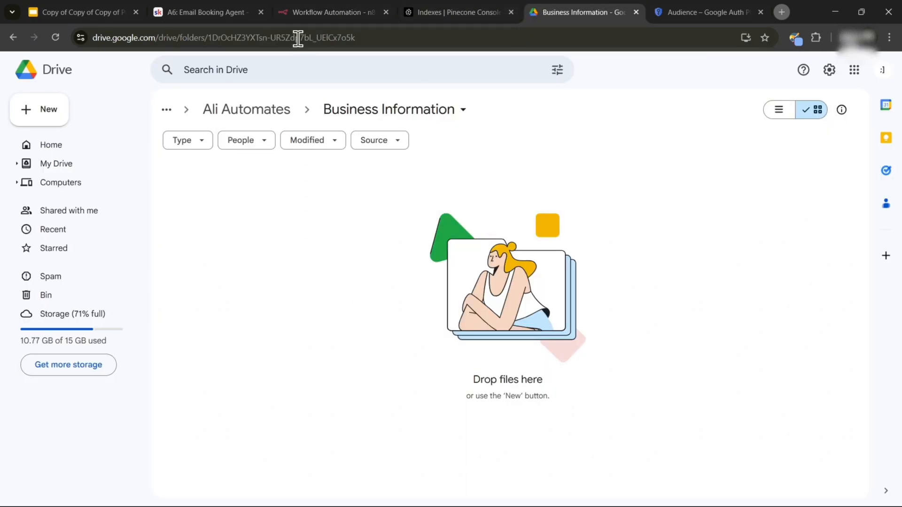
left_click(303, 12)
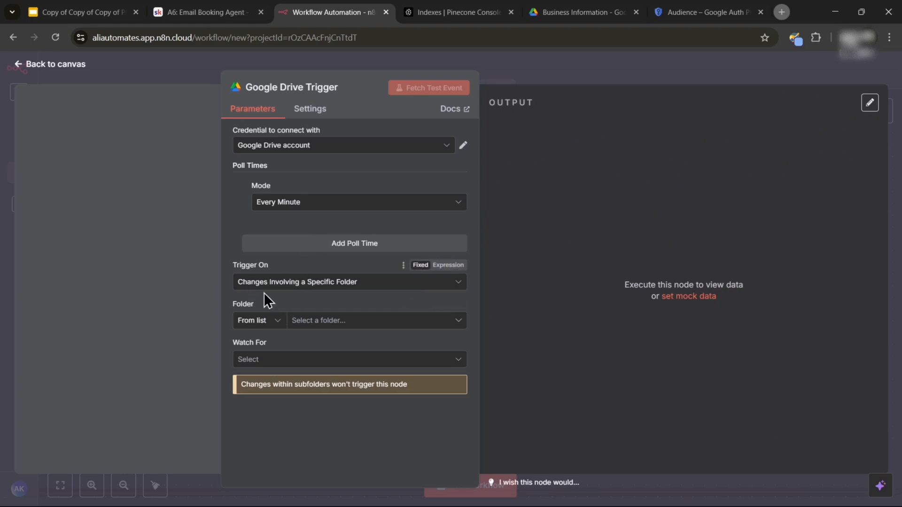
Set the Google Drive Trigger's watched folder to Business Information by searching the folder list for "business info"
left_click(292, 284)
left_click(294, 290)
left_click(321, 321)
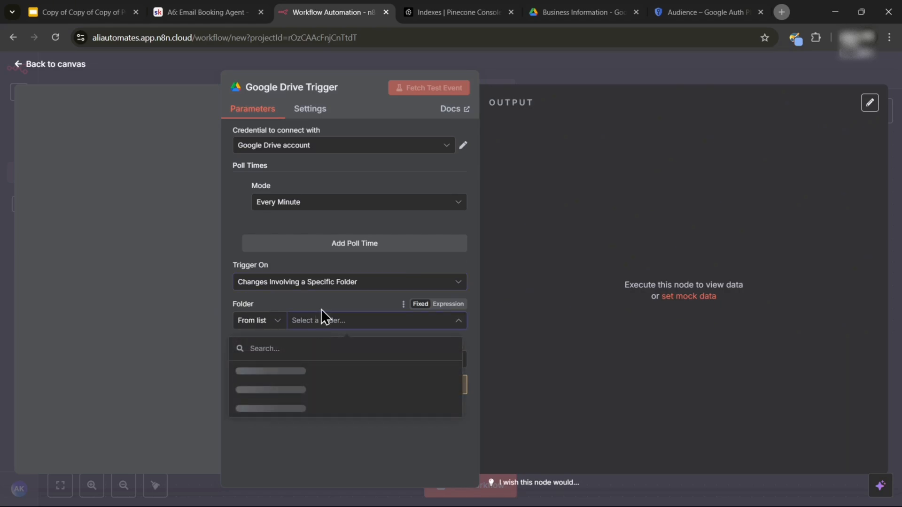
left_click(611, 10)
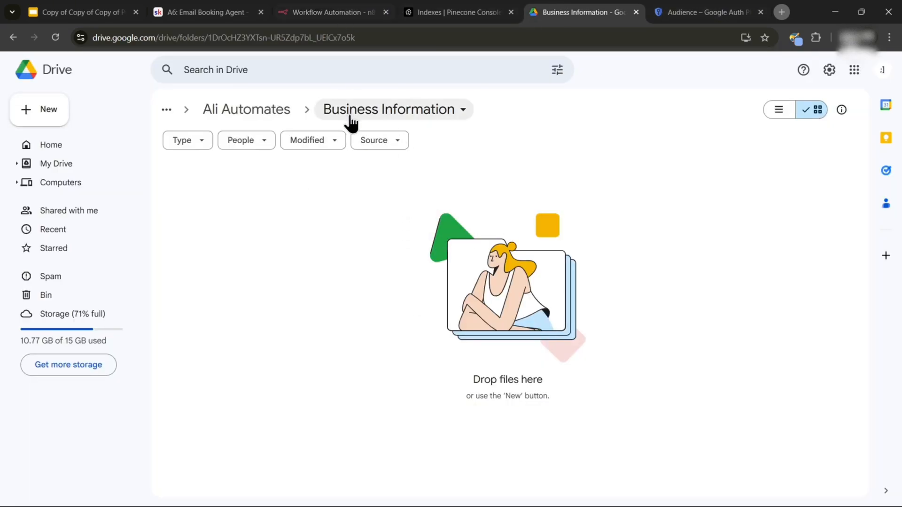
left_click(350, 11)
left_click(315, 350)
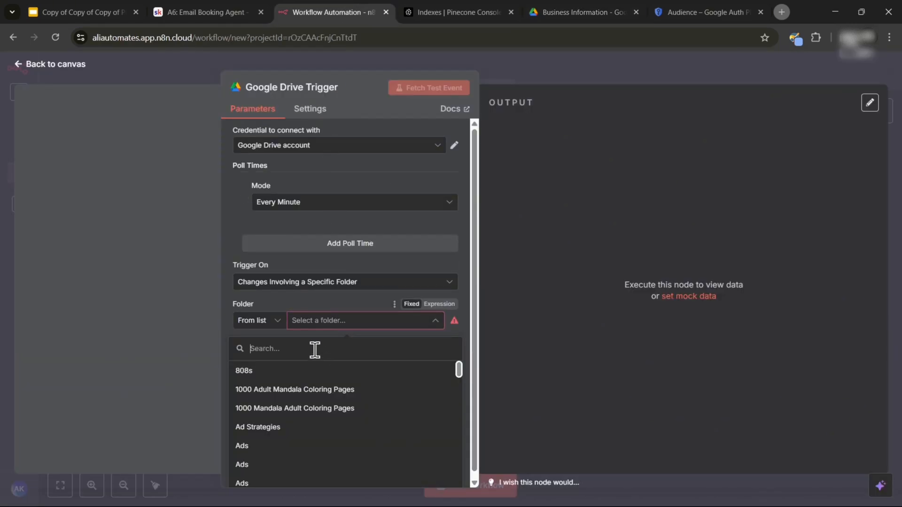
type("business info")
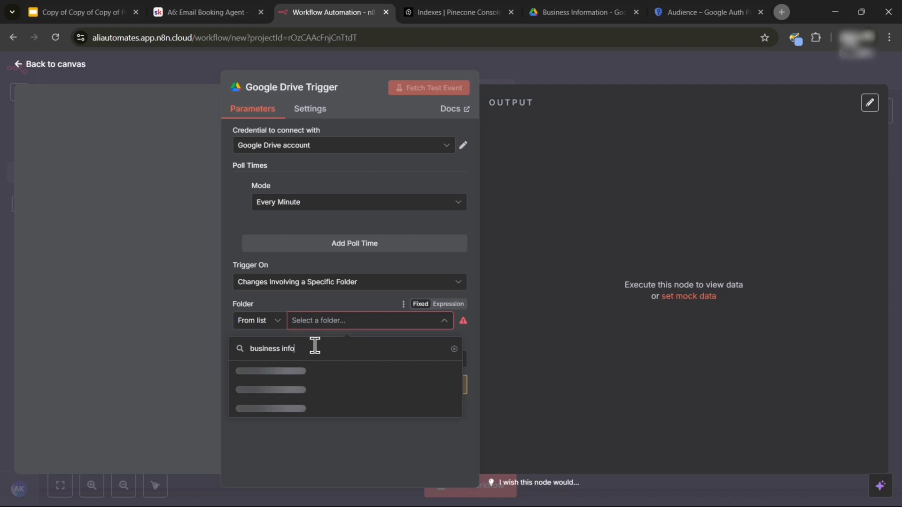
left_click(308, 371)
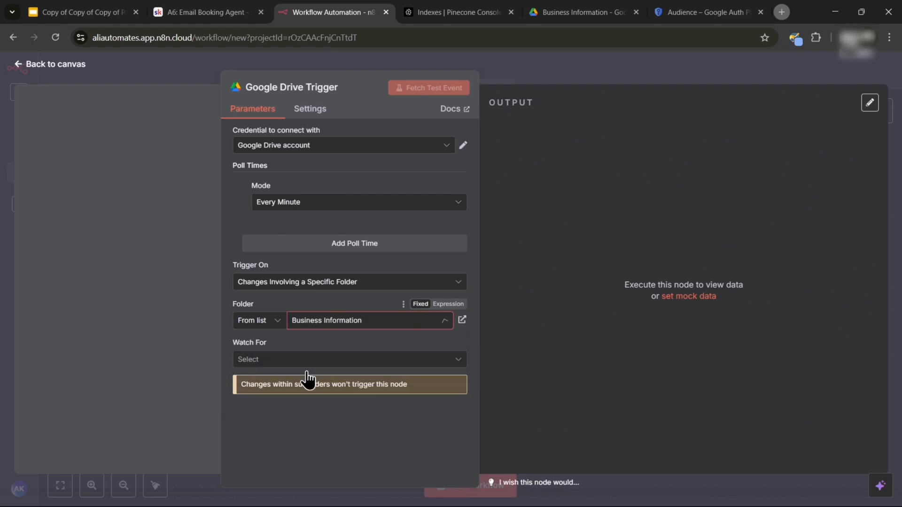
Make the trigger watch for File Created and return to the workflow canvas
left_click(257, 361)
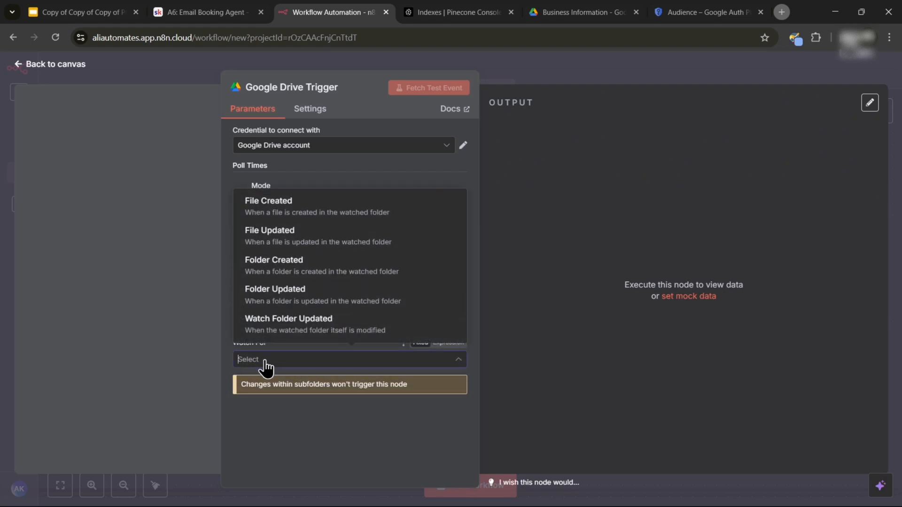
left_click(311, 213)
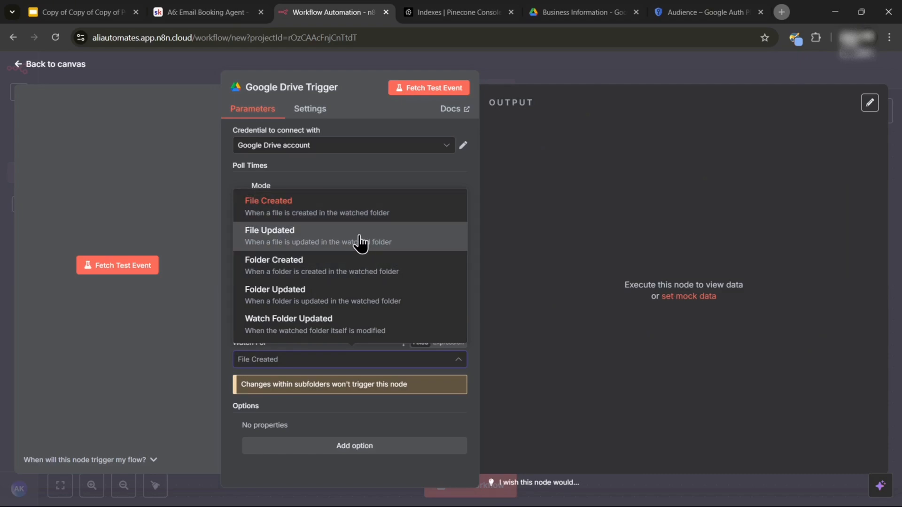
left_click(346, 363)
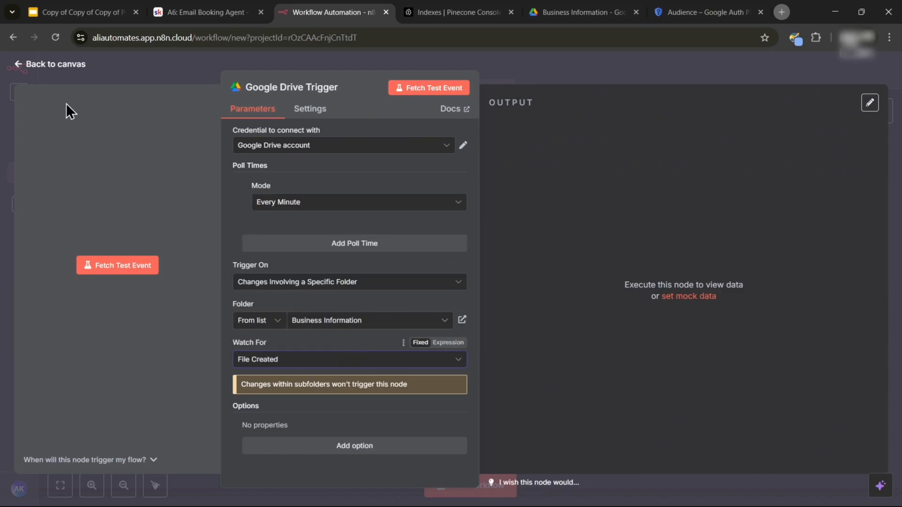
left_click(54, 65)
Add a Google Drive node with the Search files and folders action after the Google Drive Trigger
left_click_drag(578, 204, 404, 176)
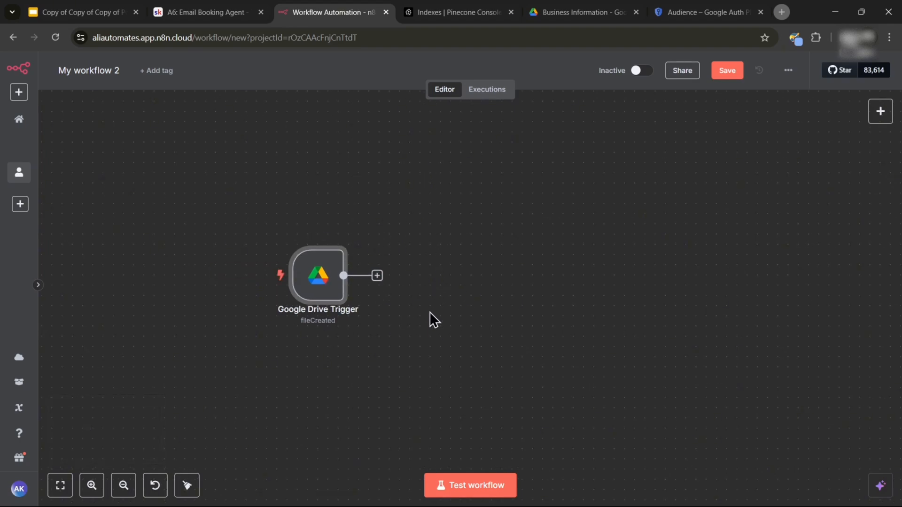
key("0")
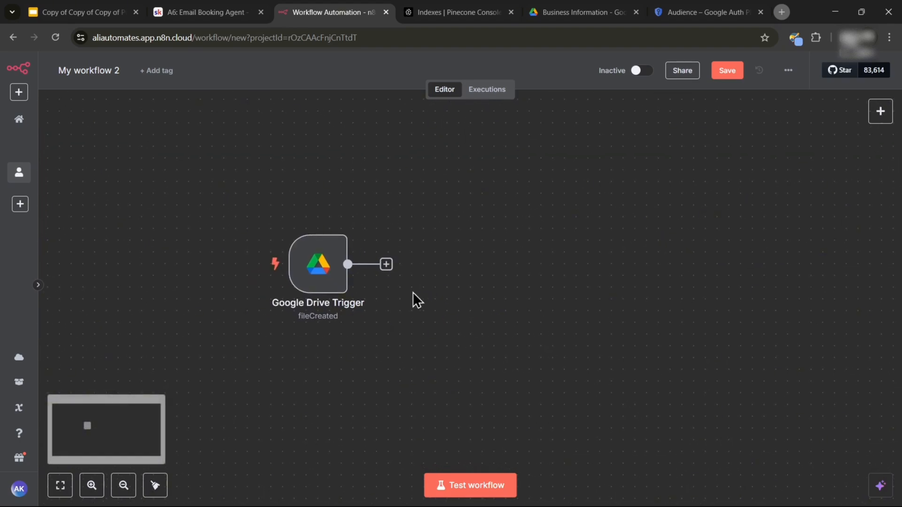
left_click(387, 265)
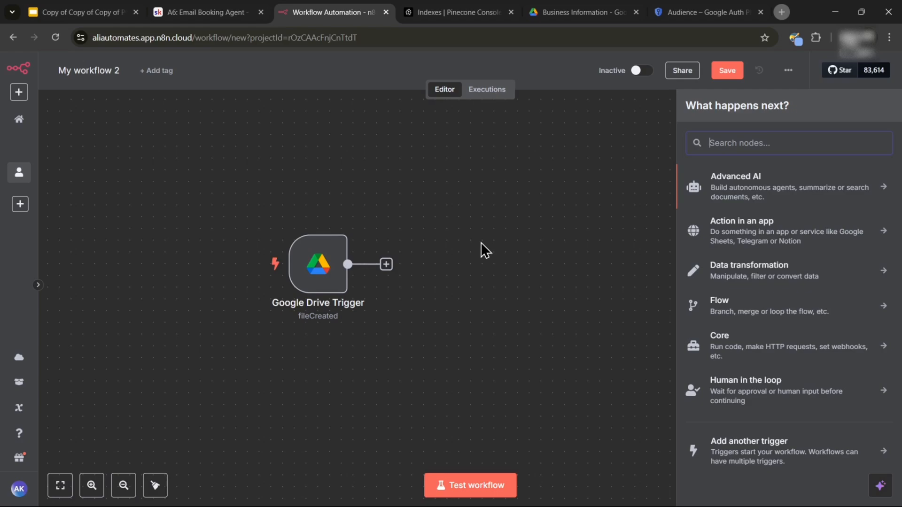
type("google")
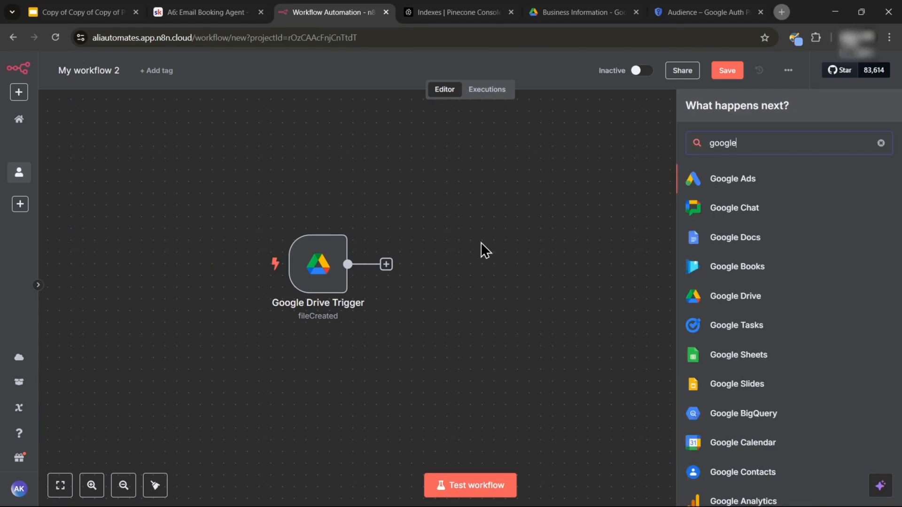
type(" dr")
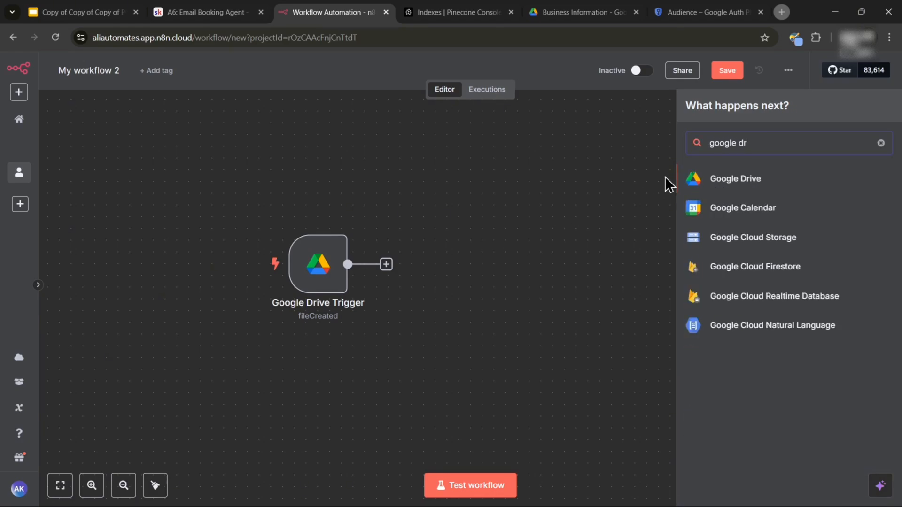
left_click(720, 170)
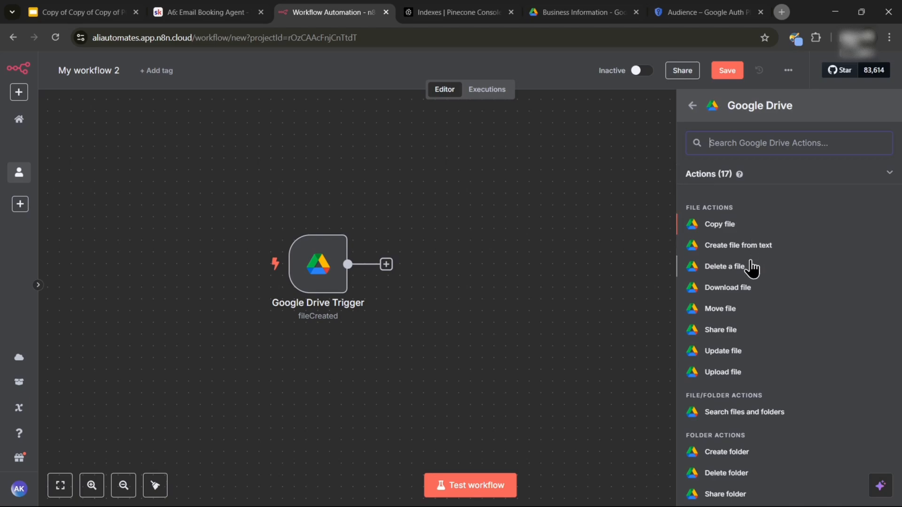
scroll(752, 268, "down", 2)
left_click(751, 355)
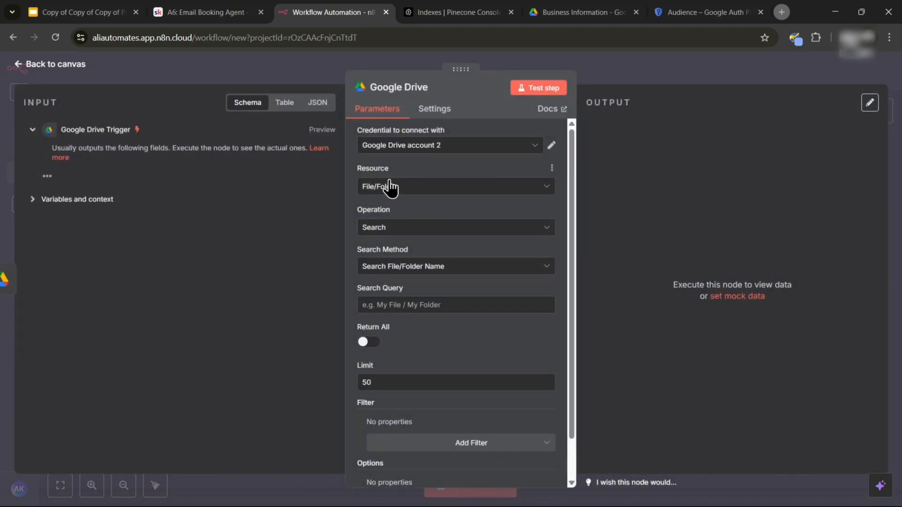
Select the Google Drive account credential for the search node, keep searching by file/folder name, and enable Return All
left_click(383, 150)
left_click(391, 174)
scroll(411, 178, "down", 1)
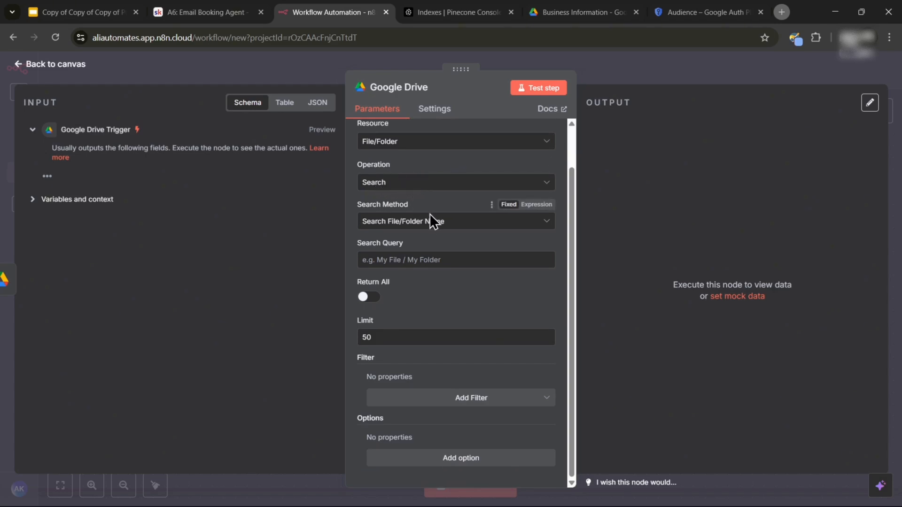
left_click(430, 226)
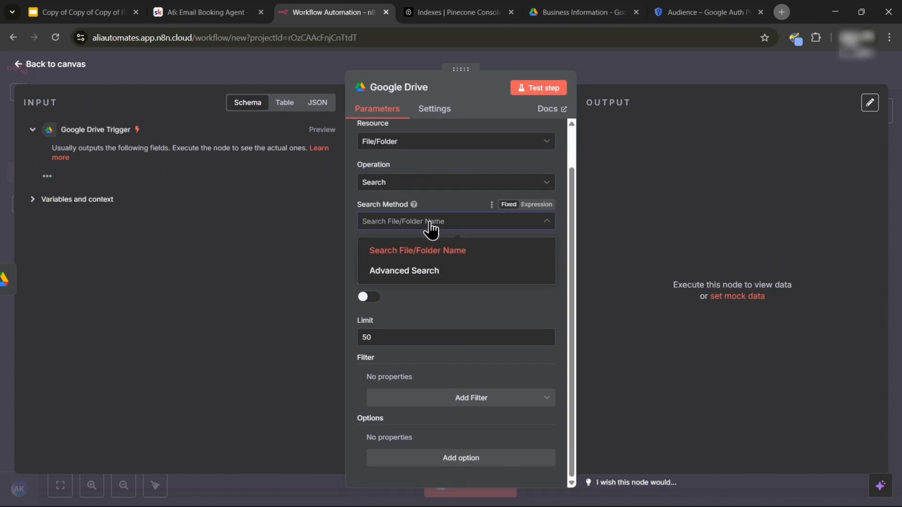
left_click(431, 226)
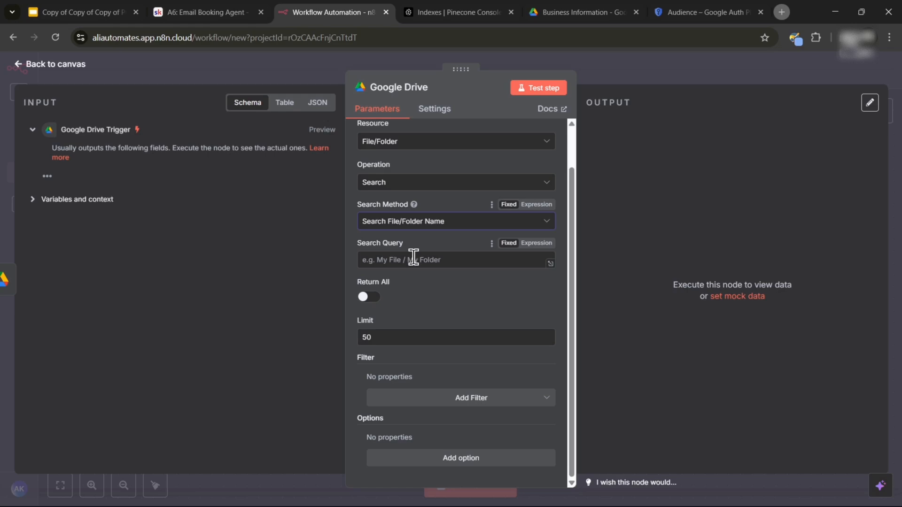
left_click(368, 297)
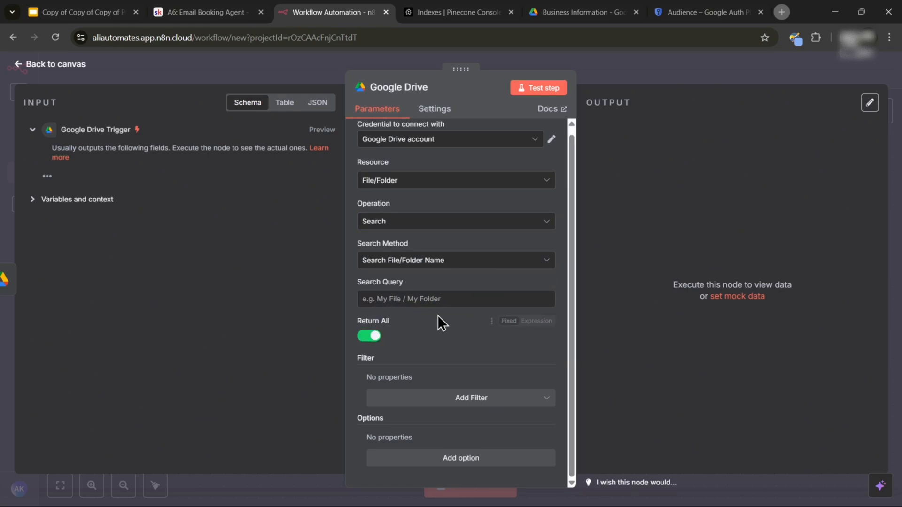
Add a Folder filter set to Business Information to the search node and return to the canvas
left_click(493, 407)
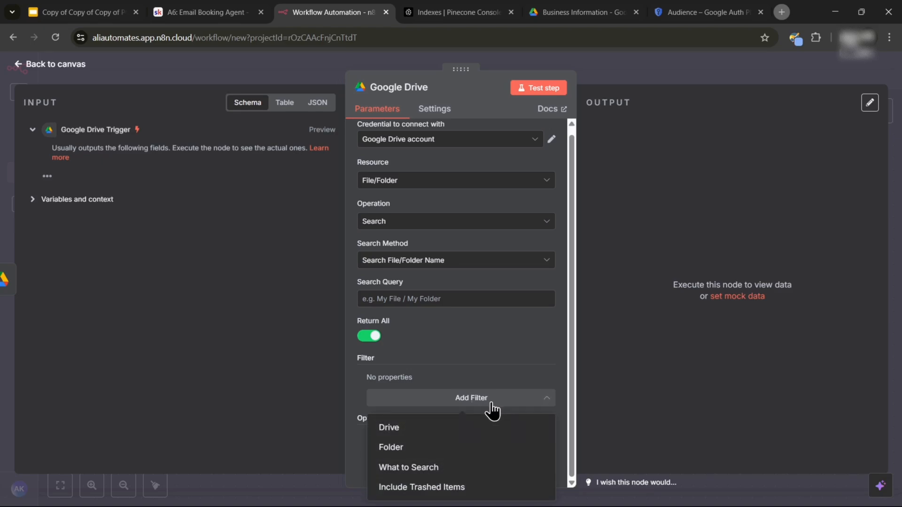
left_click(396, 448)
left_click(435, 395)
type("busin")
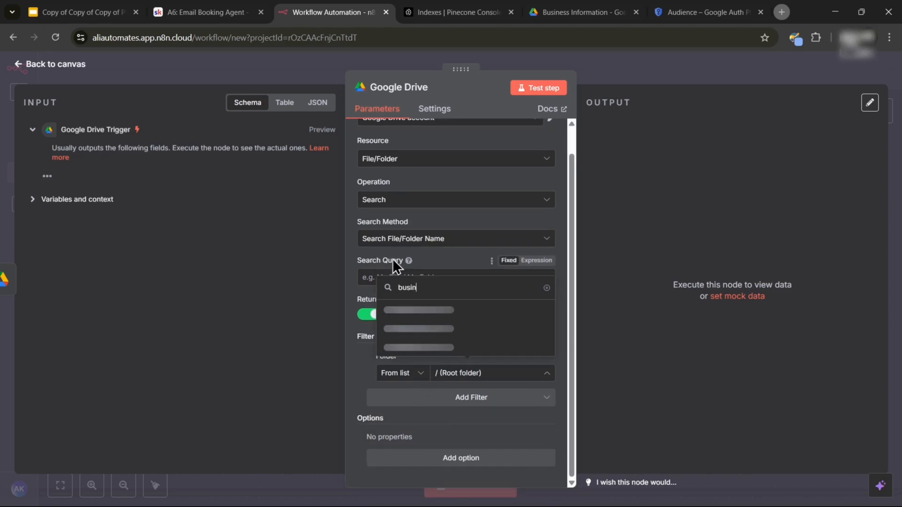
type("ess info")
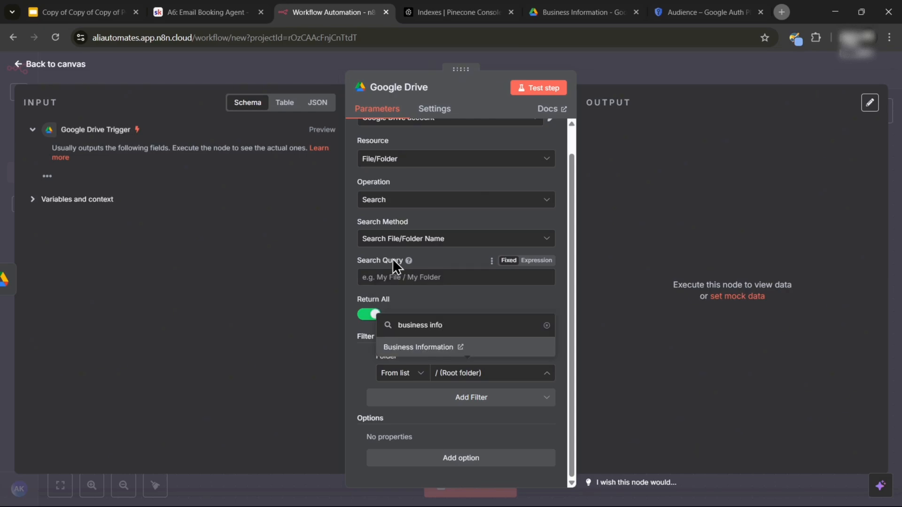
left_click(416, 351)
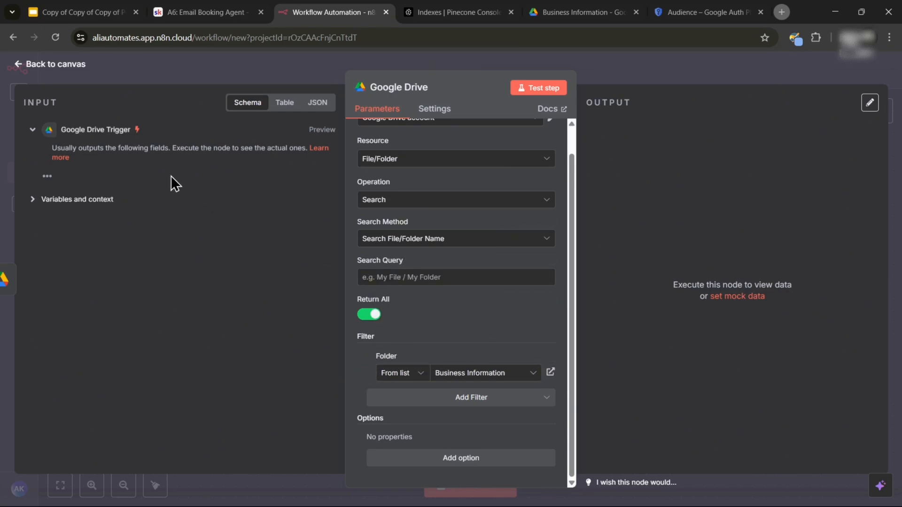
left_click(64, 66)
Duplicate the Google Drive search node to extend the workflow after it
left_click_drag(625, 211, 520, 231)
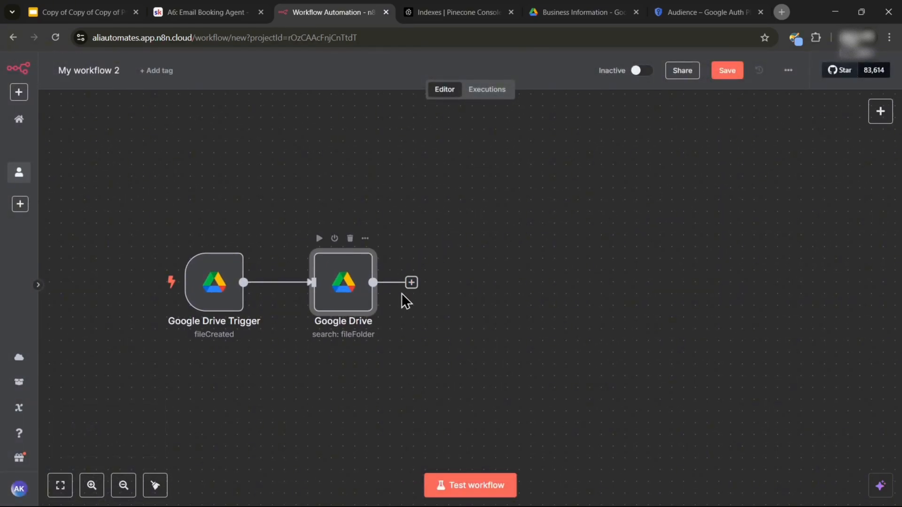
left_click(411, 283)
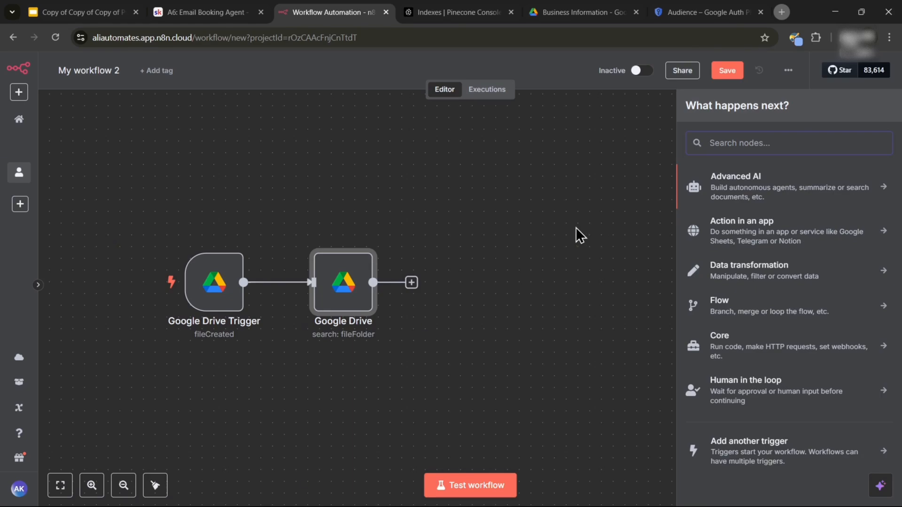
left_click(594, 217)
right_click(334, 296)
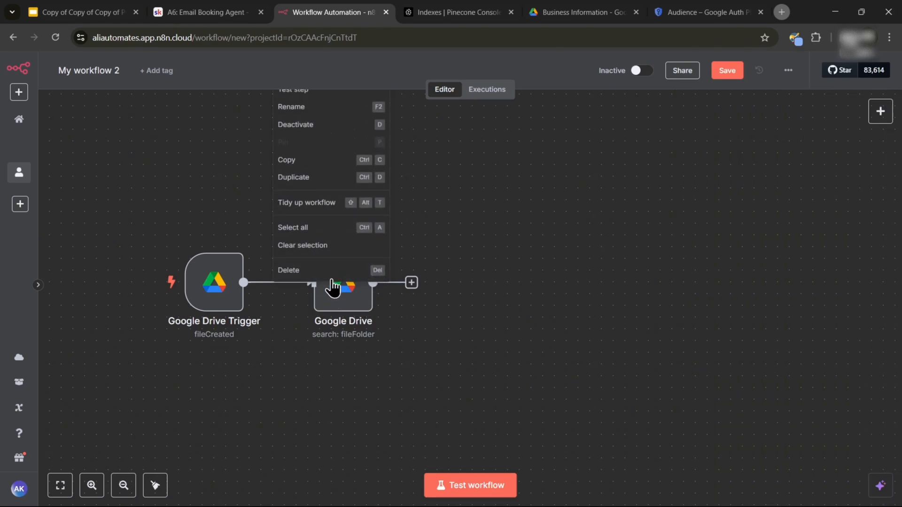
left_click(308, 179)
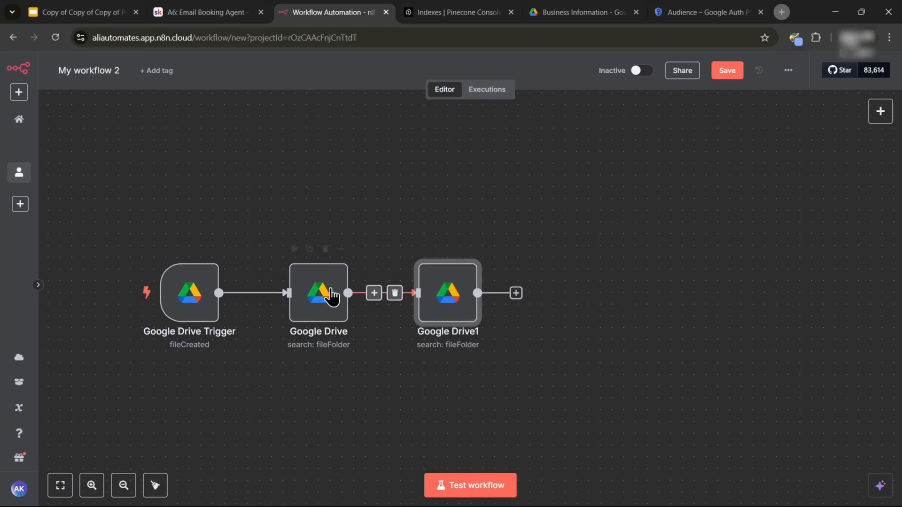
Check the Business Information folder in Google Drive, then set the duplicated node's resource to File and its operation to Download
left_click(561, 12)
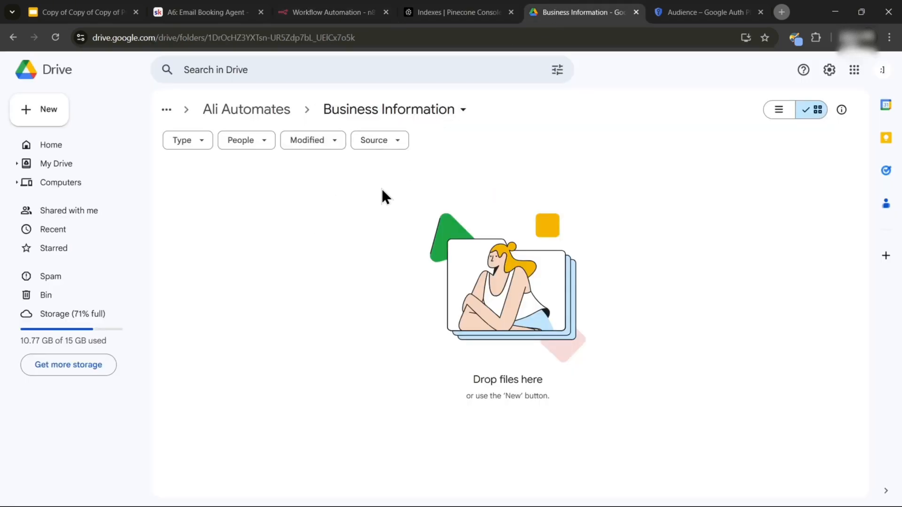
left_click(333, 14)
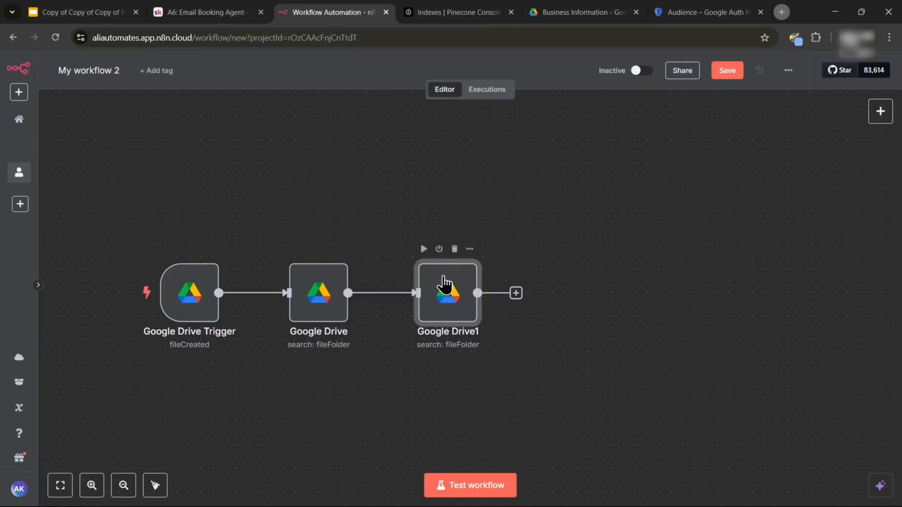
double_click(445, 284)
left_click(415, 186)
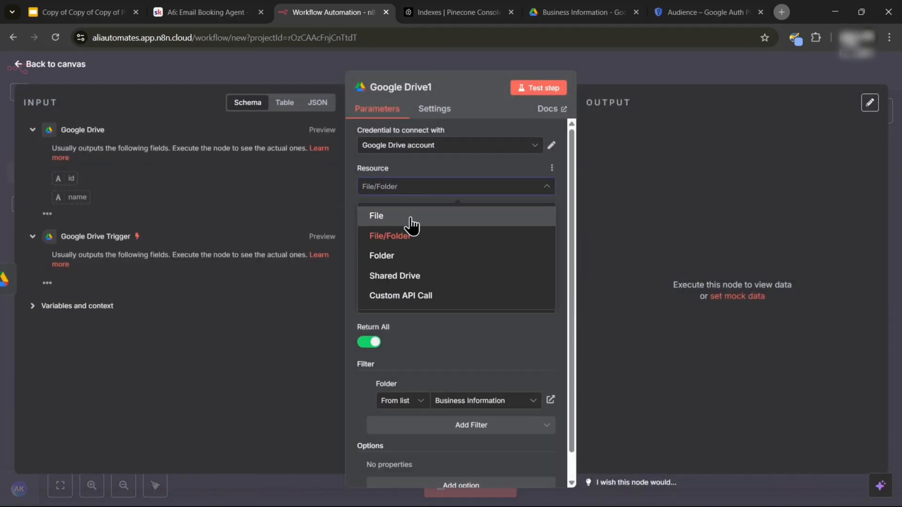
left_click(413, 221)
left_click(406, 228)
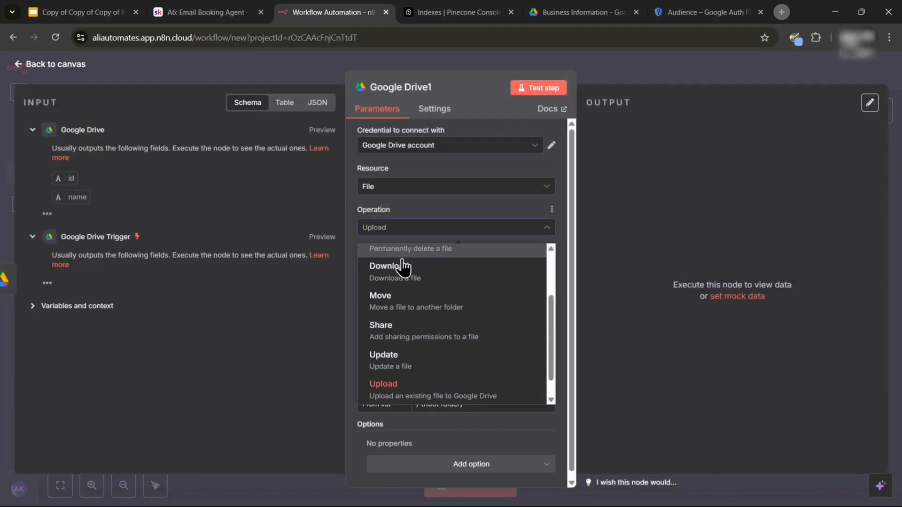
left_click(404, 282)
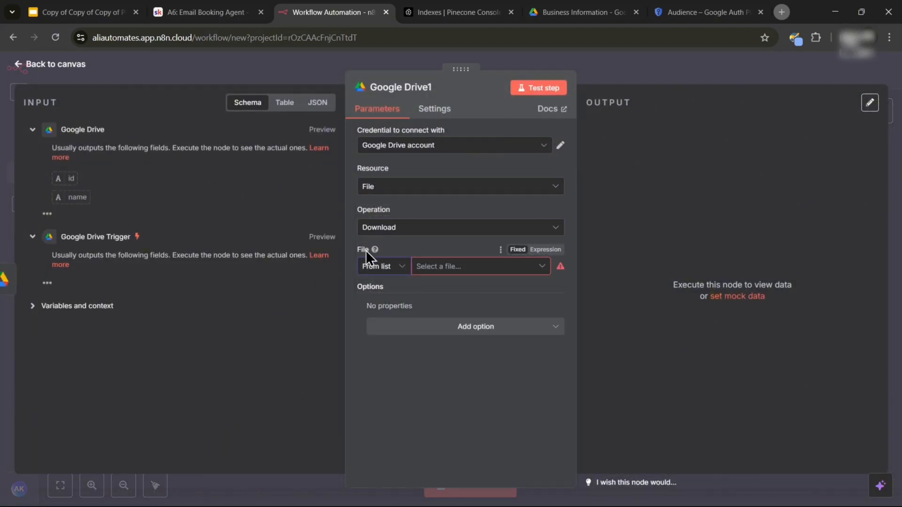
Identify the file to download By ID, mapping the search node's id field as {{ $json.id }}
left_click(388, 266)
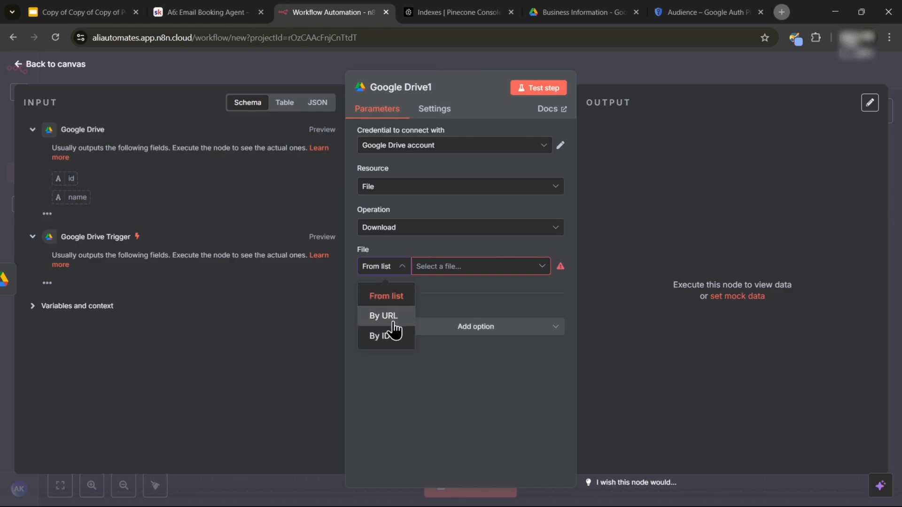
left_click(386, 336)
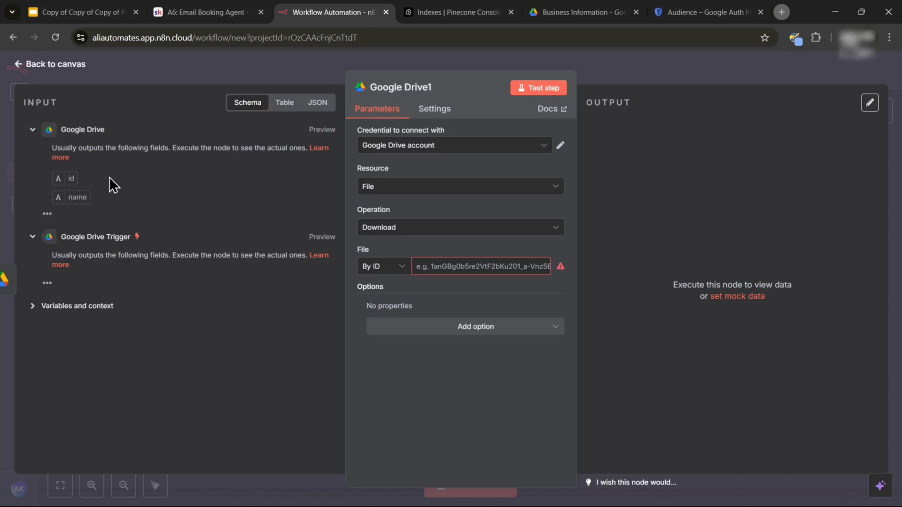
left_click_drag(68, 178, 447, 266)
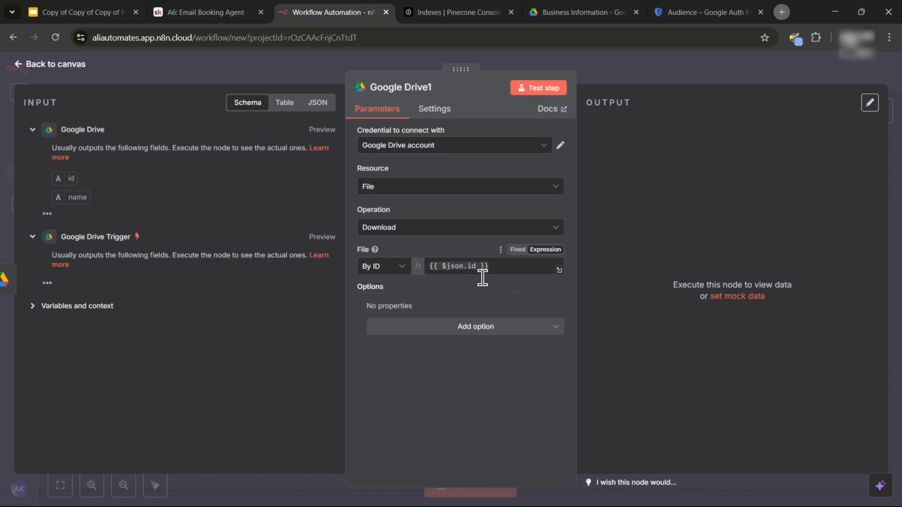
Close the download node's settings and return to the workflow canvas
left_click(87, 75)
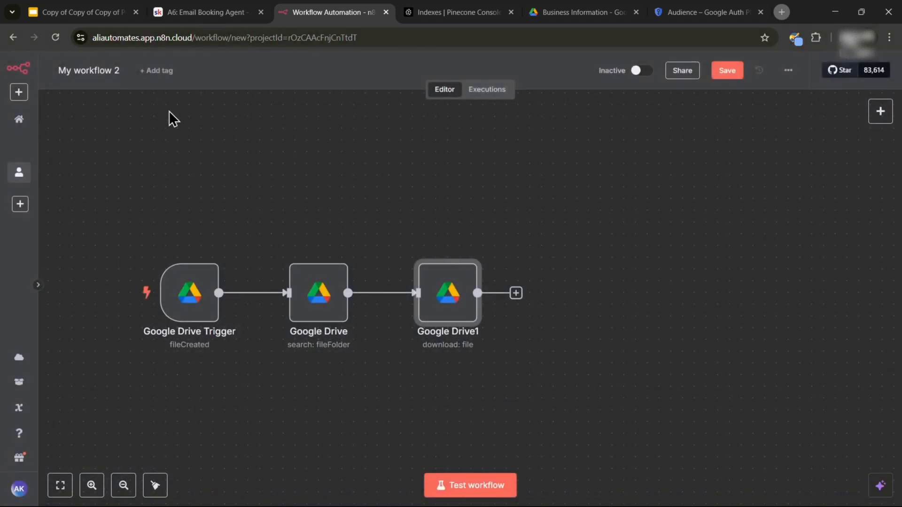
left_click_drag(598, 202, 581, 187)
left_click_drag(416, 195, 594, 174)
scroll(378, 256, "up", 3)
right_click(372, 250)
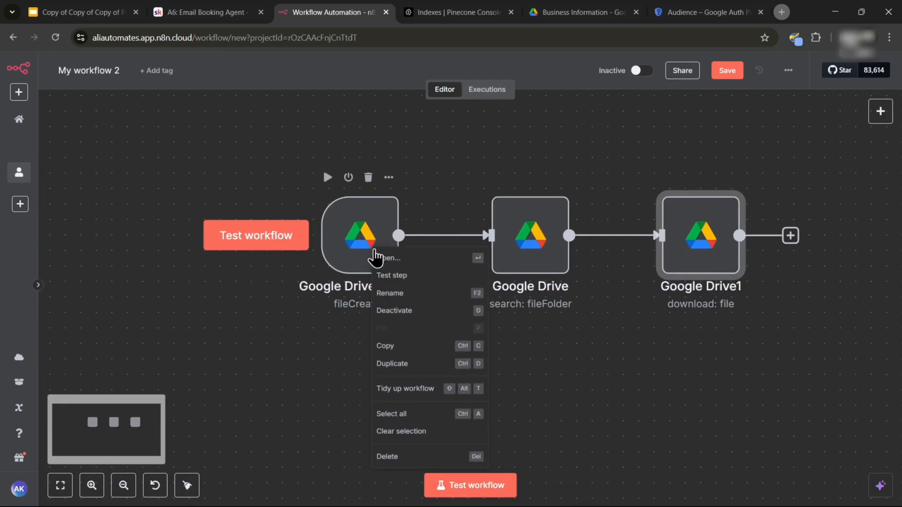
left_click(390, 293)
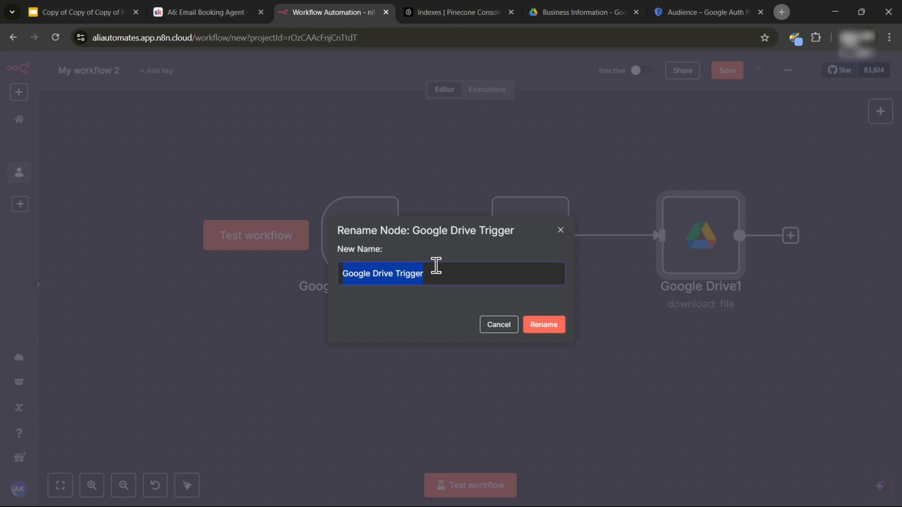
key("BackSpace")
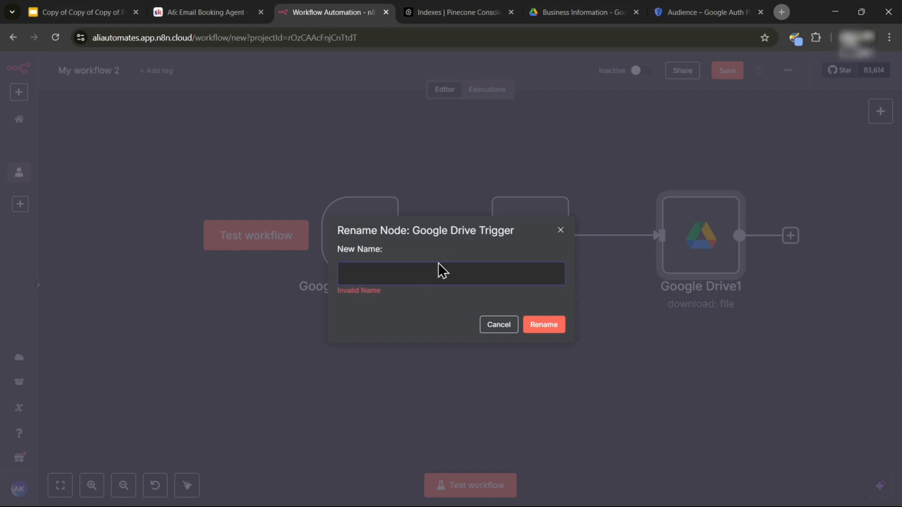
mouse_move(647, 493)
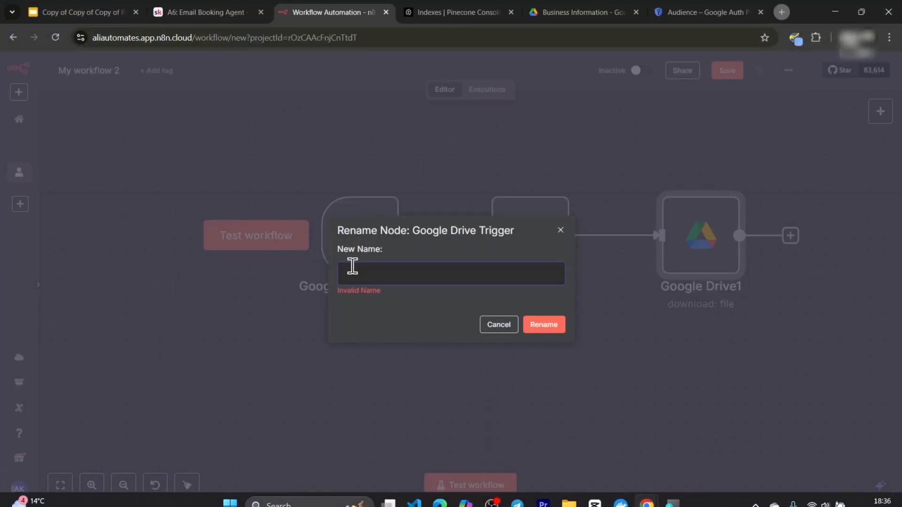
key("Escape")
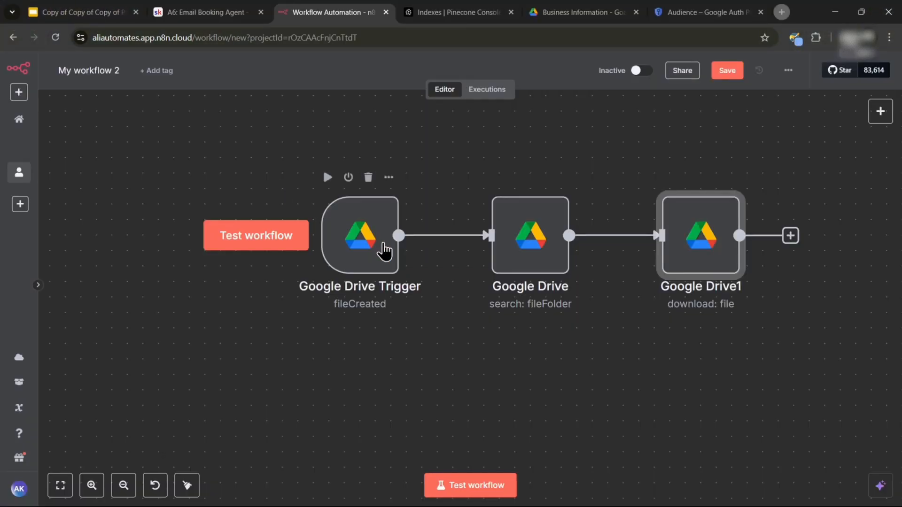
Rename the Google Drive Trigger node to "New file created" and the search node to "Get all files"
right_click(340, 237)
left_click(357, 273)
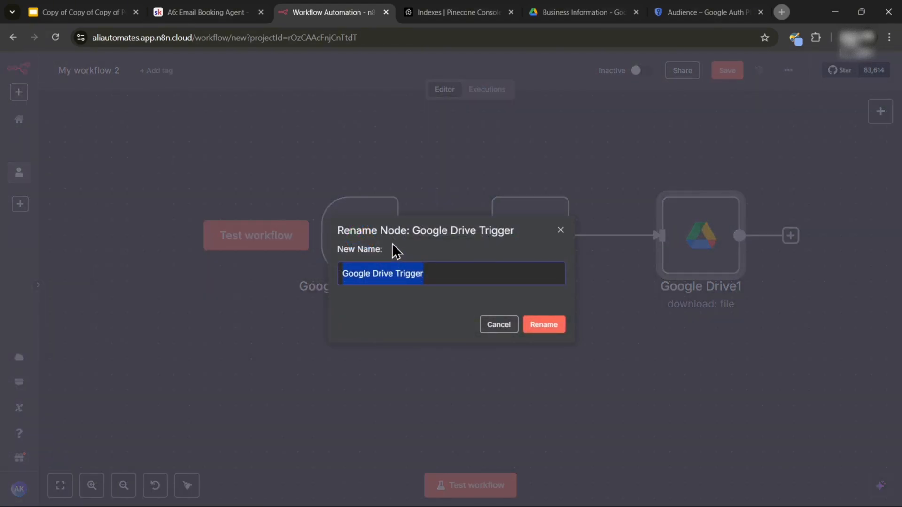
key("BackSpace")
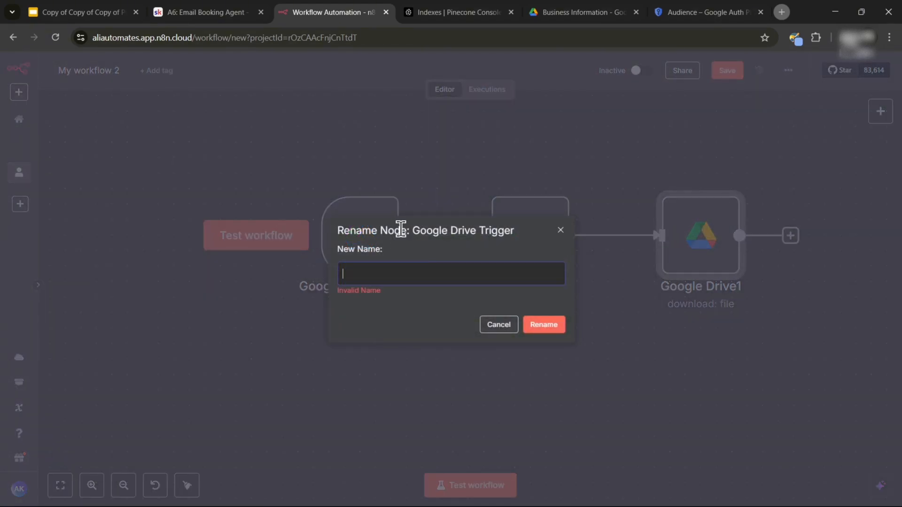
type("New file created")
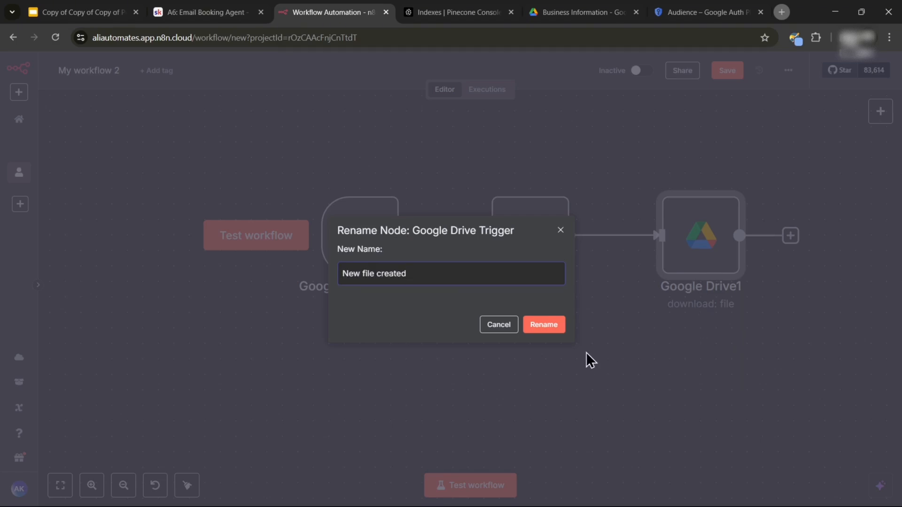
left_click(544, 327)
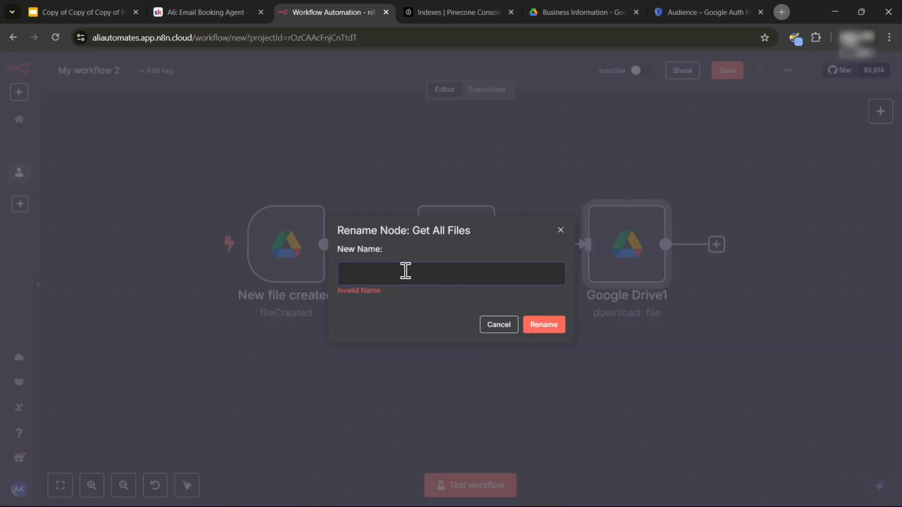
type("Get all files")
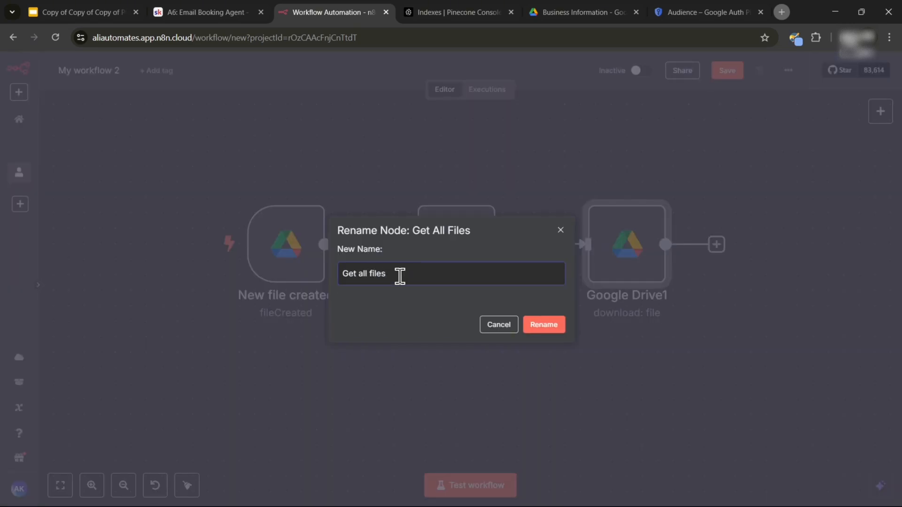
left_click(531, 327)
Rename the Google Drive1 node to "Download file" and save the workflow
left_click_drag(625, 346, 475, 361)
right_click(490, 282)
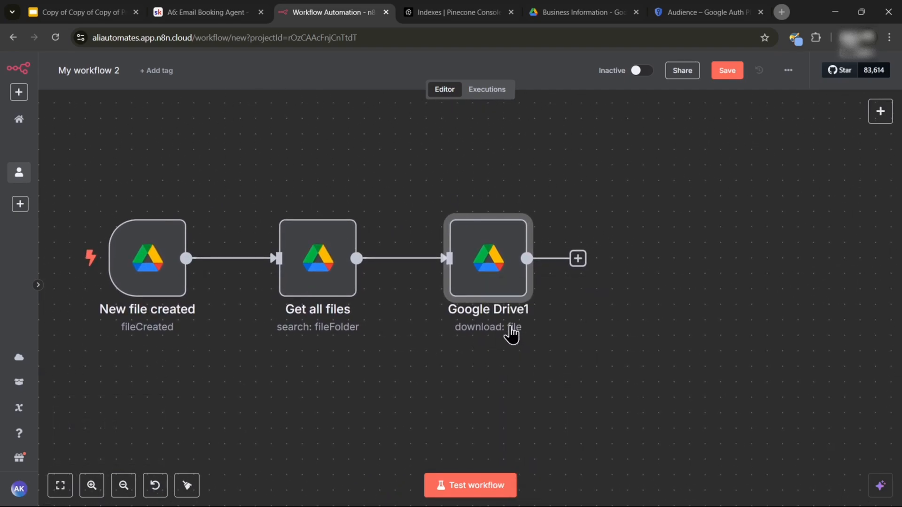
left_click(508, 327)
type("Download file")
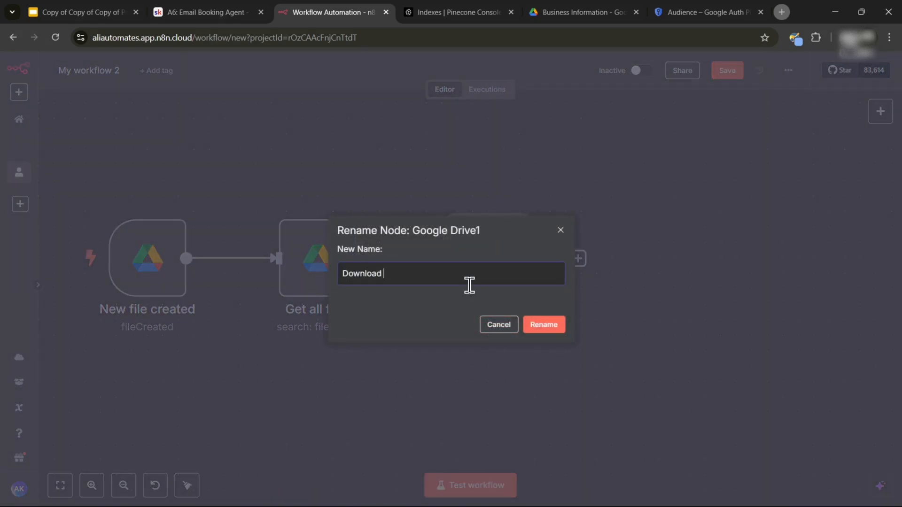
left_click(551, 329)
key("ctrl+s")
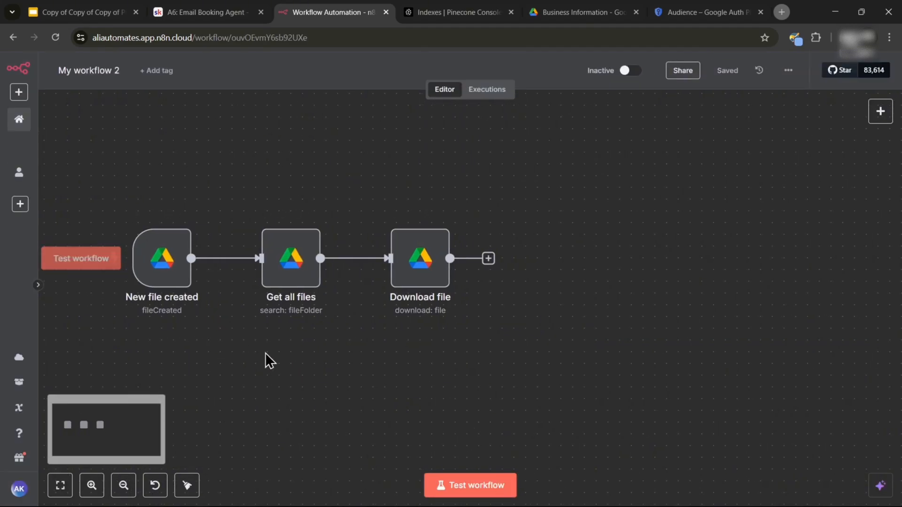
Add a Pinecone Vector Store node after Download file, using the action Add documents to vector store
left_click_drag(636, 328, 522, 324)
scroll(443, 326, "down", 1)
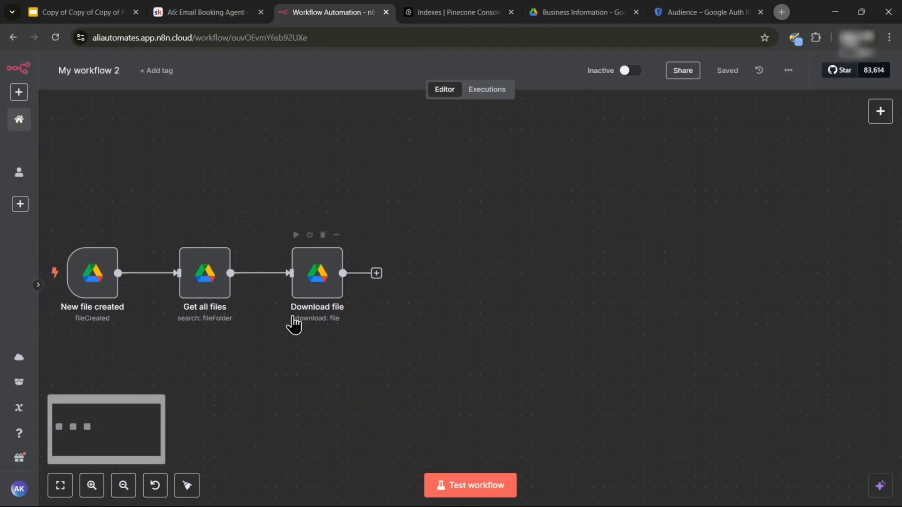
scroll(411, 296, "up", 1)
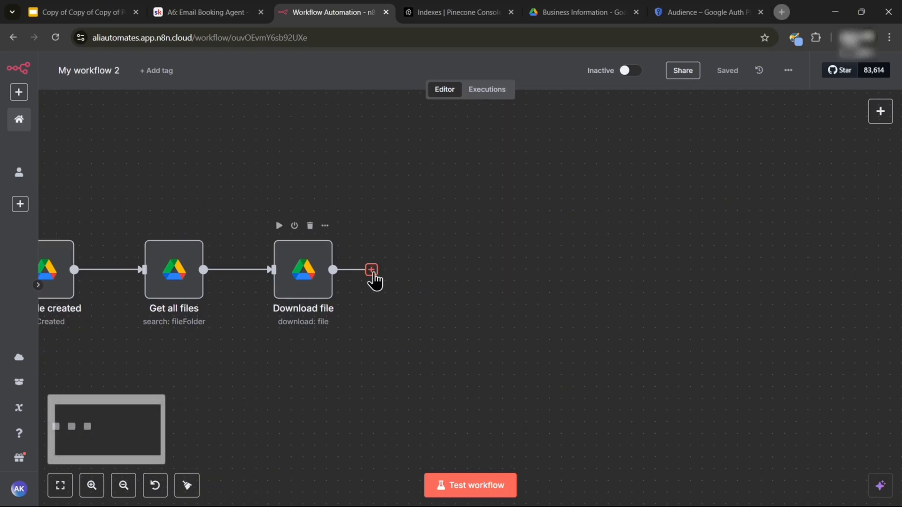
left_click(371, 269)
type("pinecon")
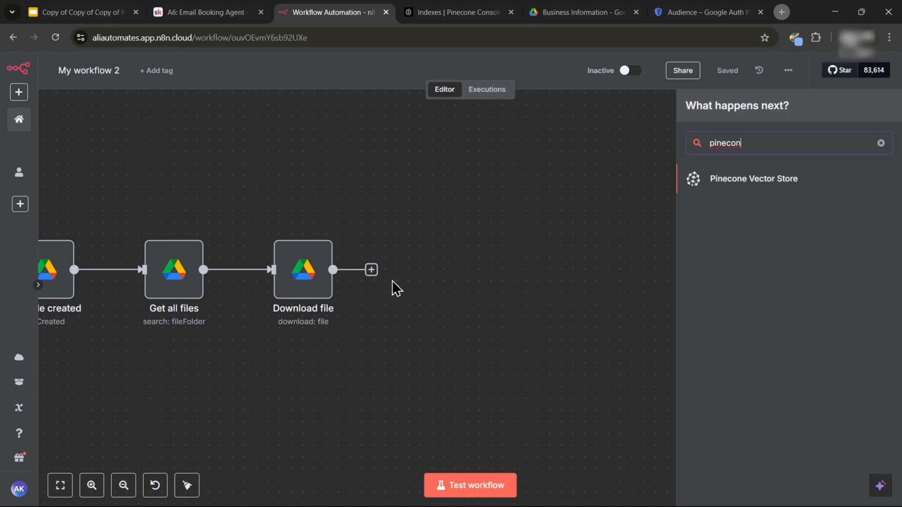
left_click(773, 195)
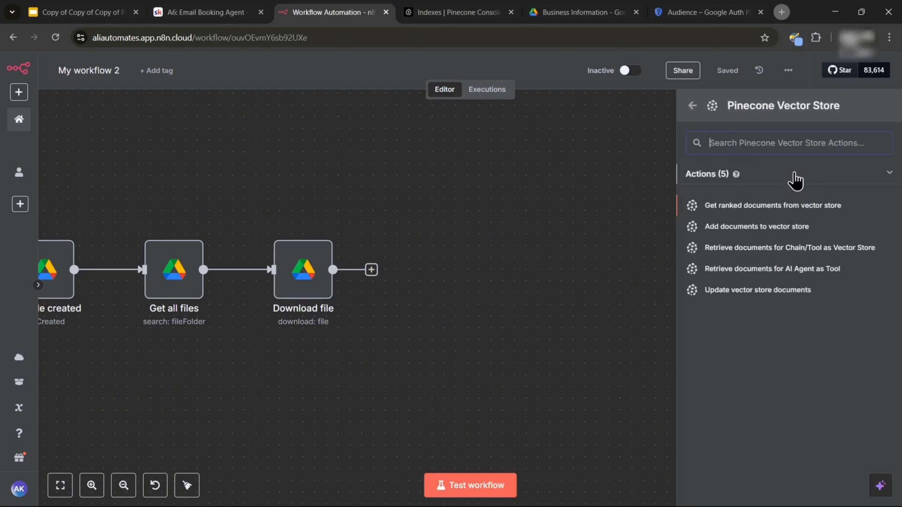
left_click(766, 230)
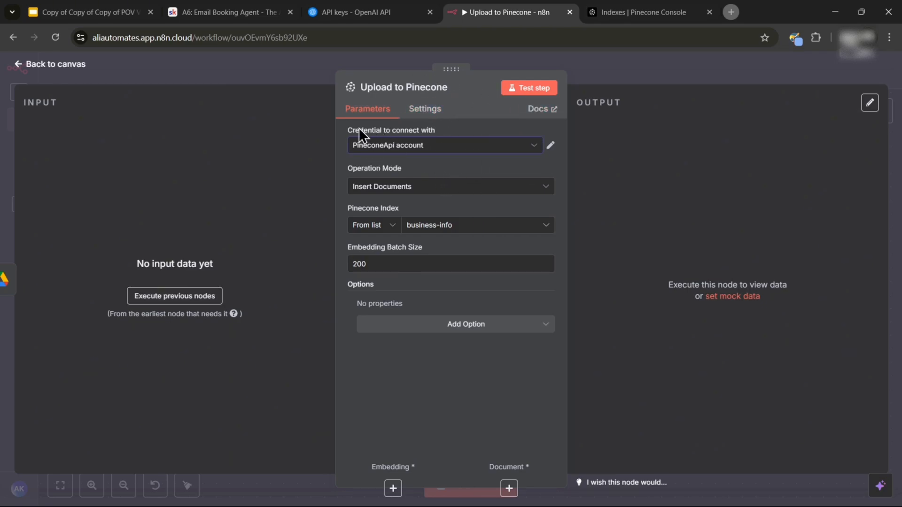
Start a new Pinecone credential for the node, then switch to the Pinecone console and generate an API key named demonstrationpineconekey
left_click(453, 149)
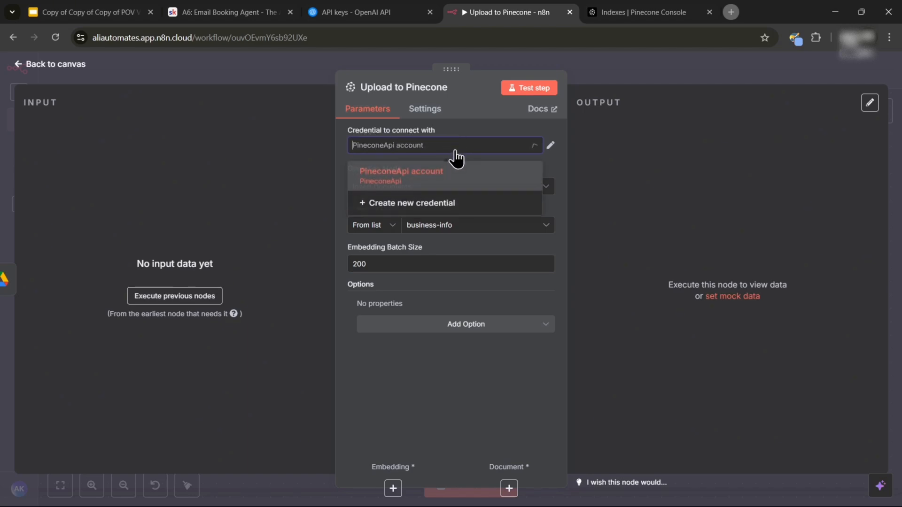
left_click(451, 207)
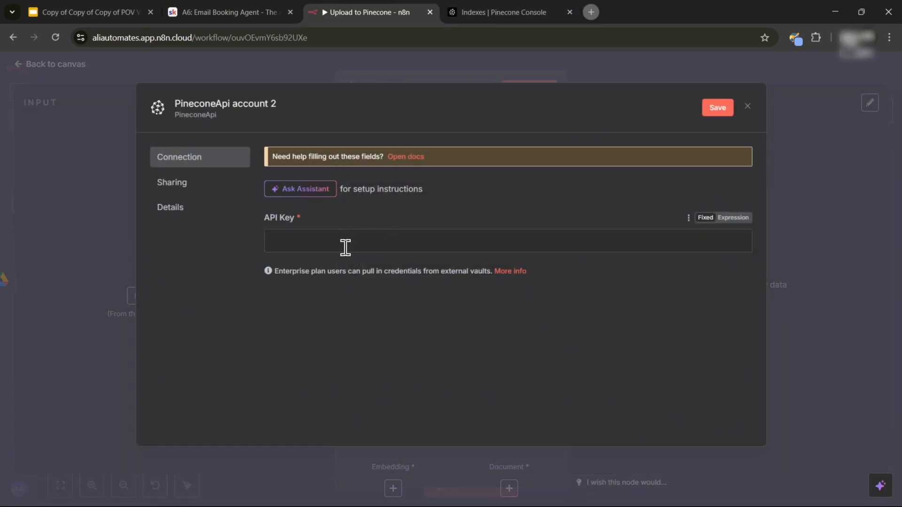
left_click(490, 19)
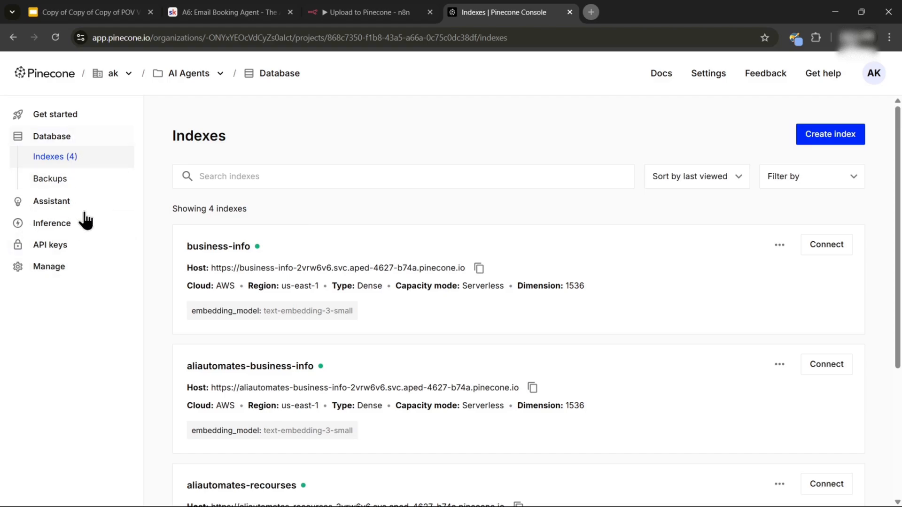
left_click(70, 244)
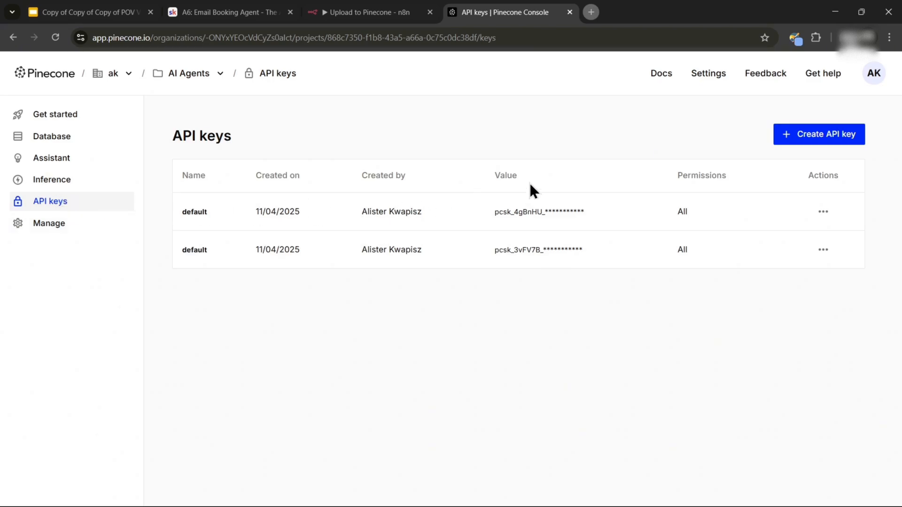
left_click(809, 139)
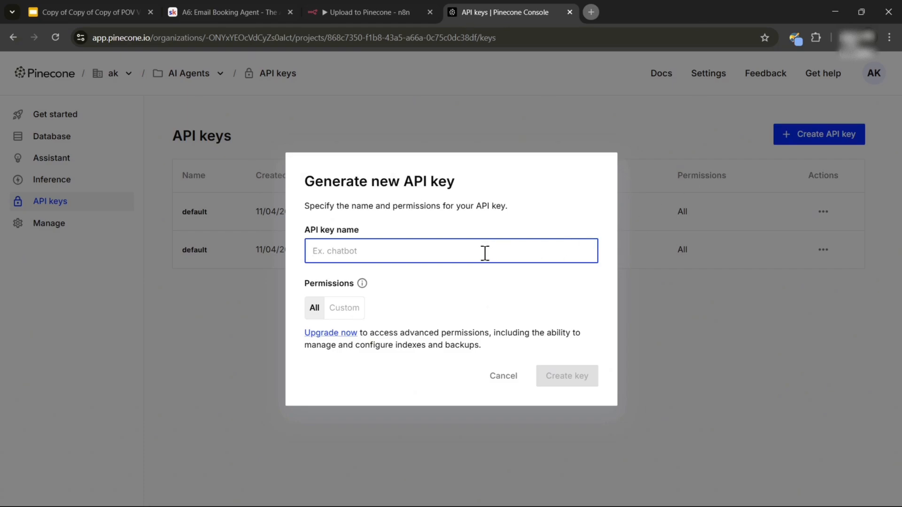
type("demonstrationpineconekey")
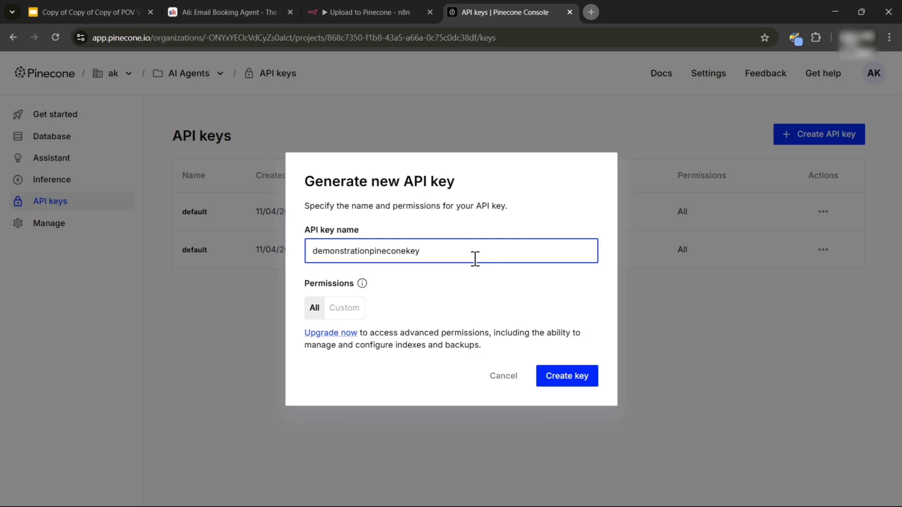
left_click(554, 376)
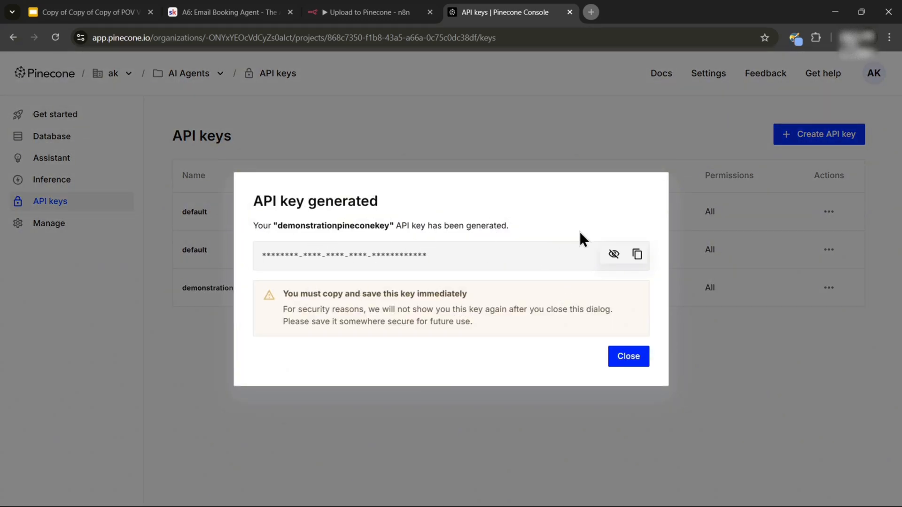
Switch back to n8n and paste the generated API key into the new Pinecone credential's API Key field
left_click(376, 11)
left_click(354, 235)
key("ctrl+v")
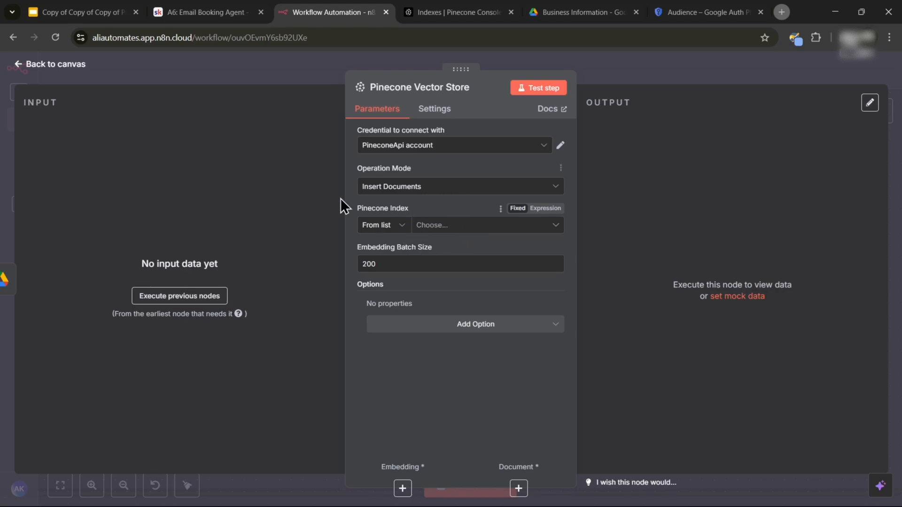
Return to the canvas, switch to the Pinecone console and start a new index named business-info
left_click(47, 64)
left_click_drag(349, 198, 448, 205)
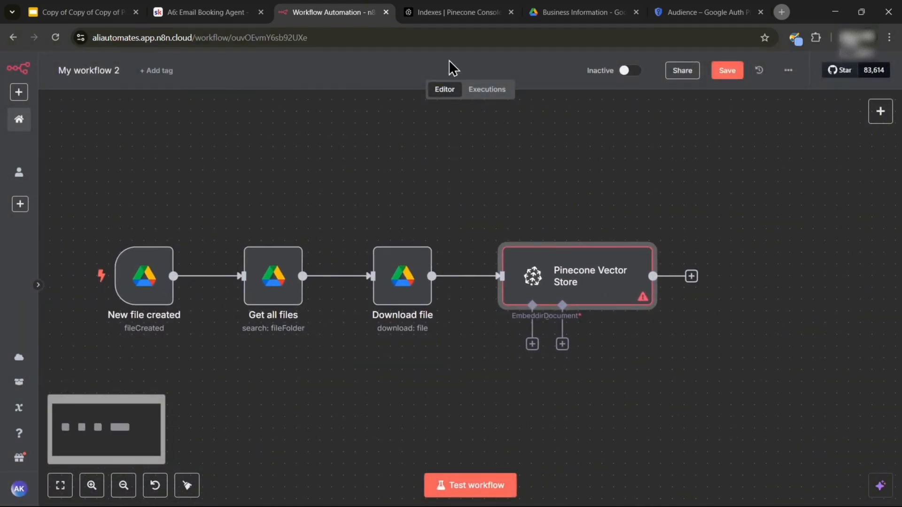
left_click(448, 10)
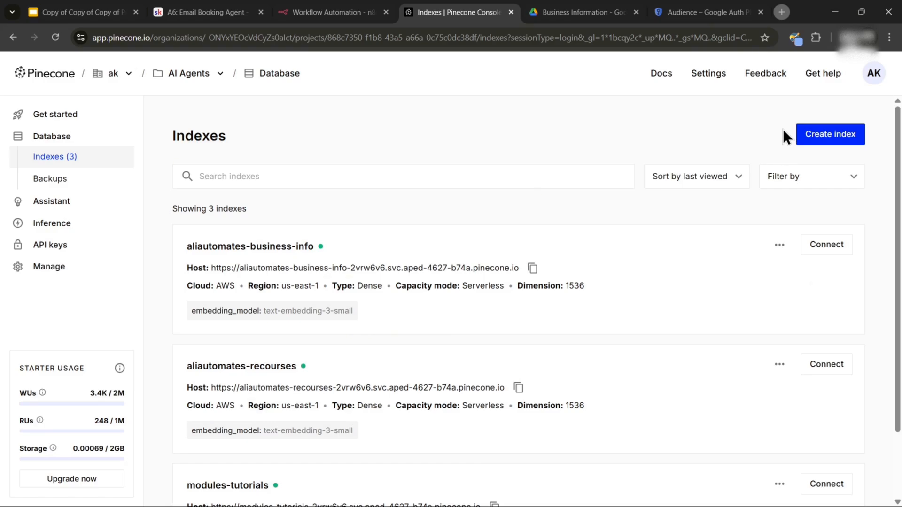
left_click(836, 141)
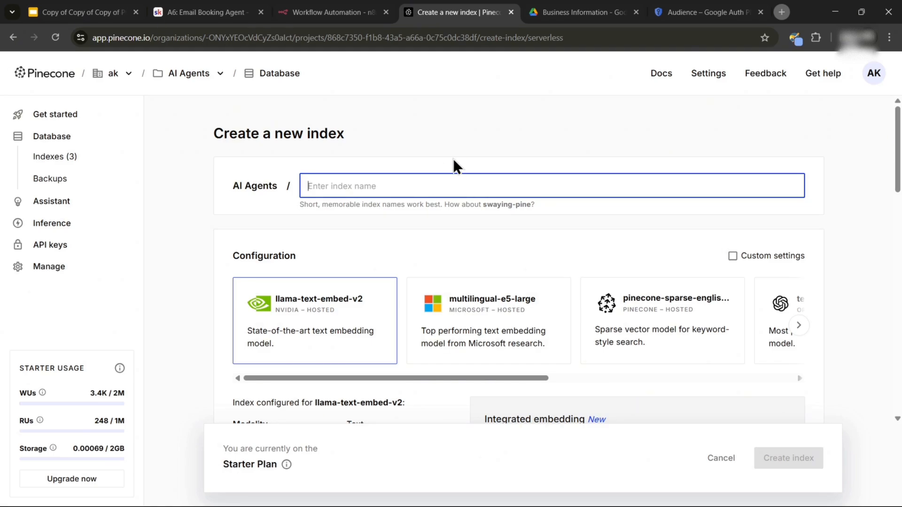
type("buse")
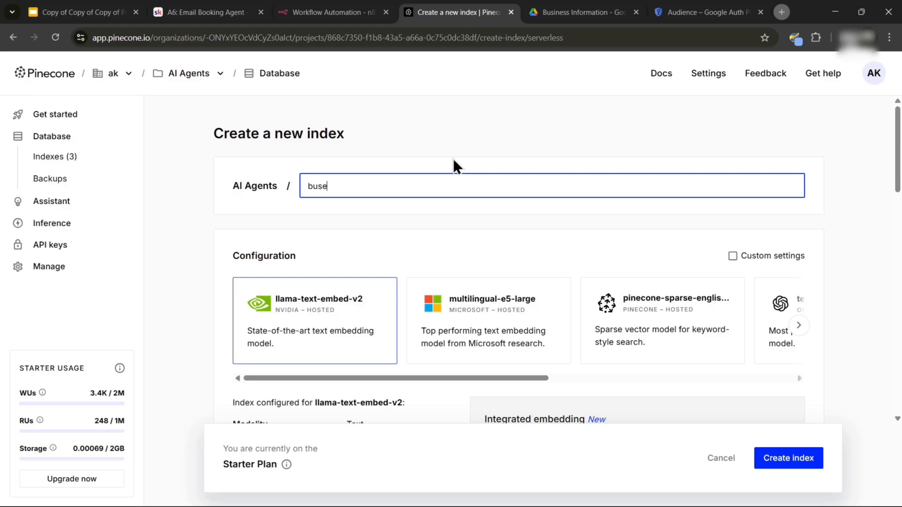
key("BackSpace")
type("iness-info")
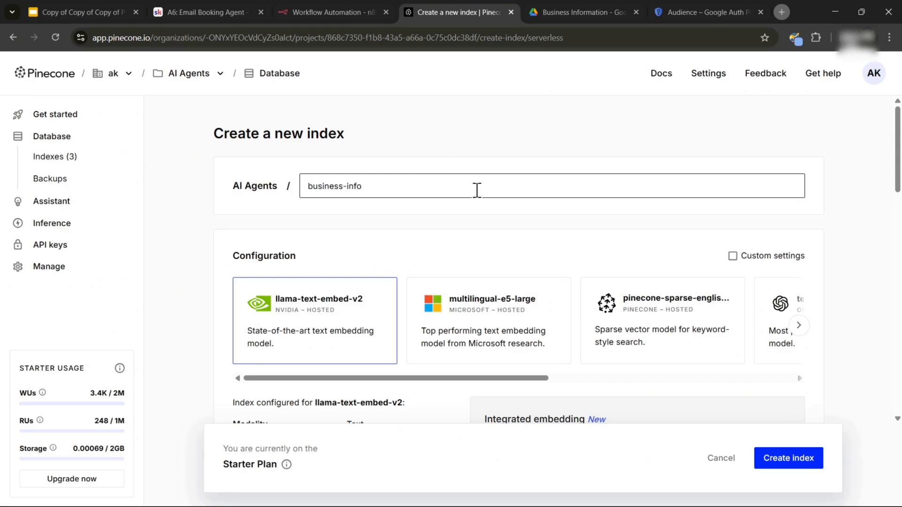
Choose OpenAI's text-embedding-3-small as the new index's embedding model and switch back to the n8n workflow
scroll(389, 226, "down", 2)
left_click_drag(325, 320, 580, 331)
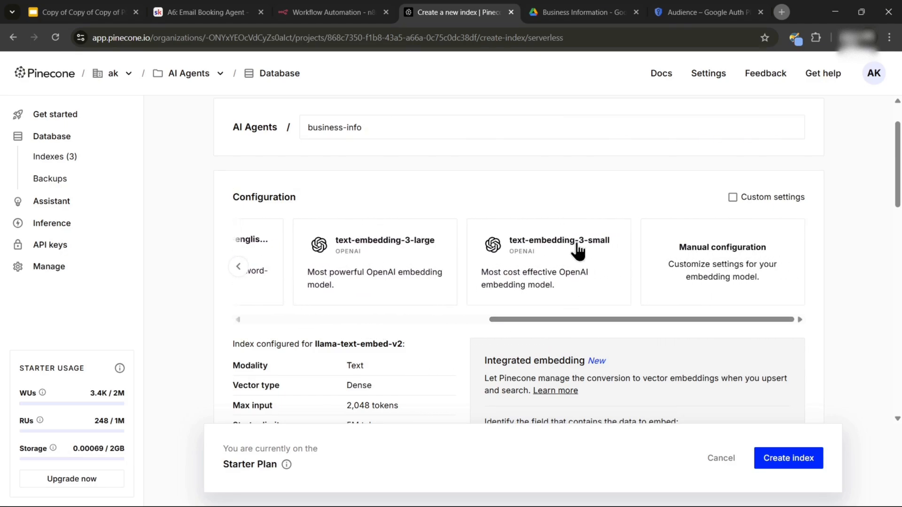
left_click(545, 268)
scroll(547, 282, "up", 2)
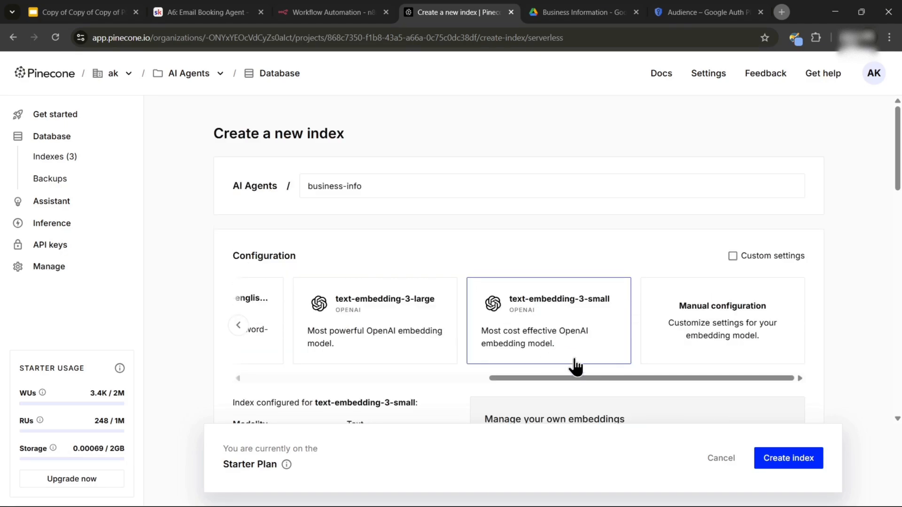
left_click(329, 11)
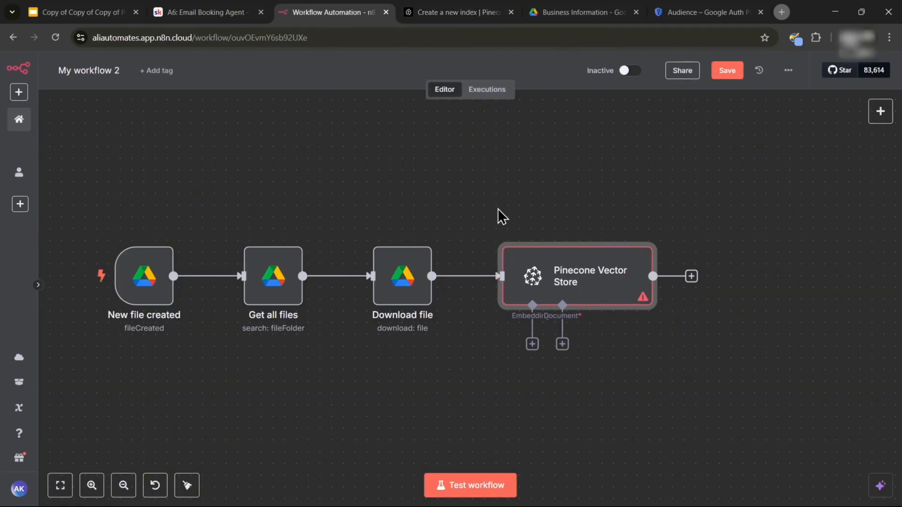
Switch to the Pinecone console and create the business-info index with serverless capacity on AWS in Virginia (us-east-1)
scroll(500, 184, "down", 1)
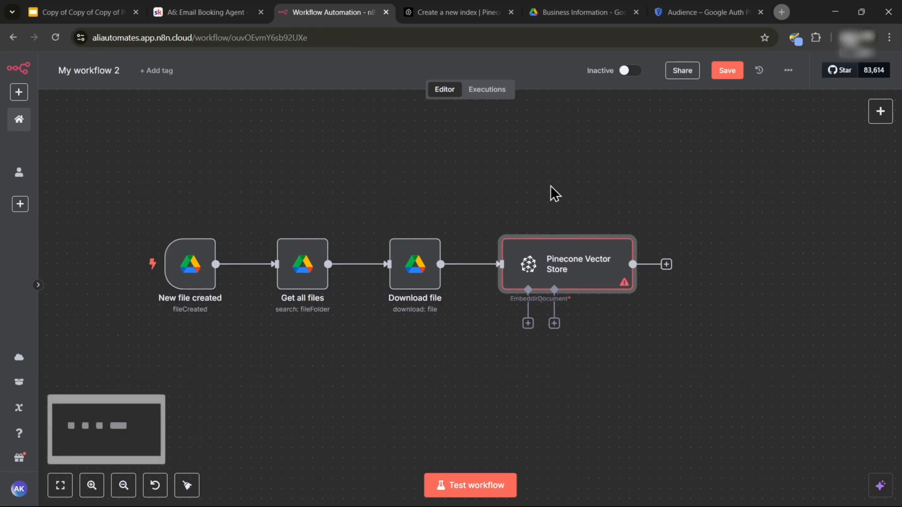
left_click_drag(552, 186, 570, 175)
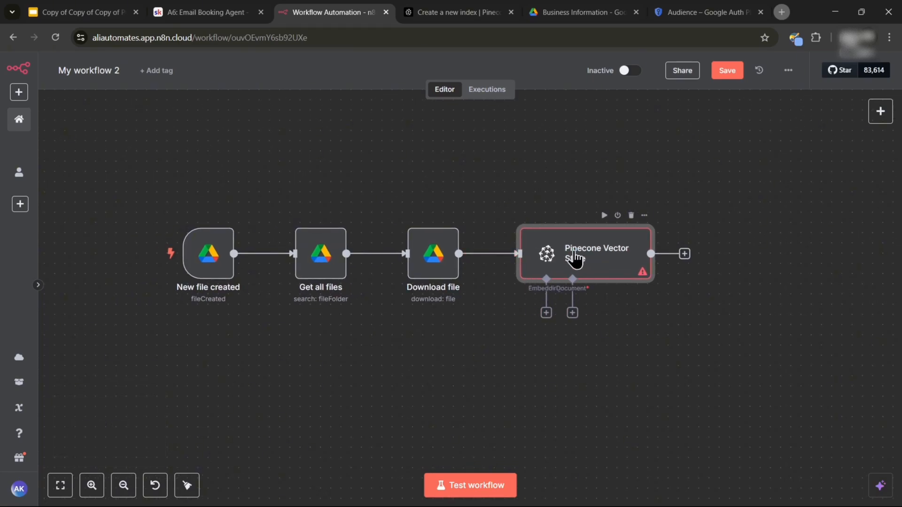
left_click(484, 13)
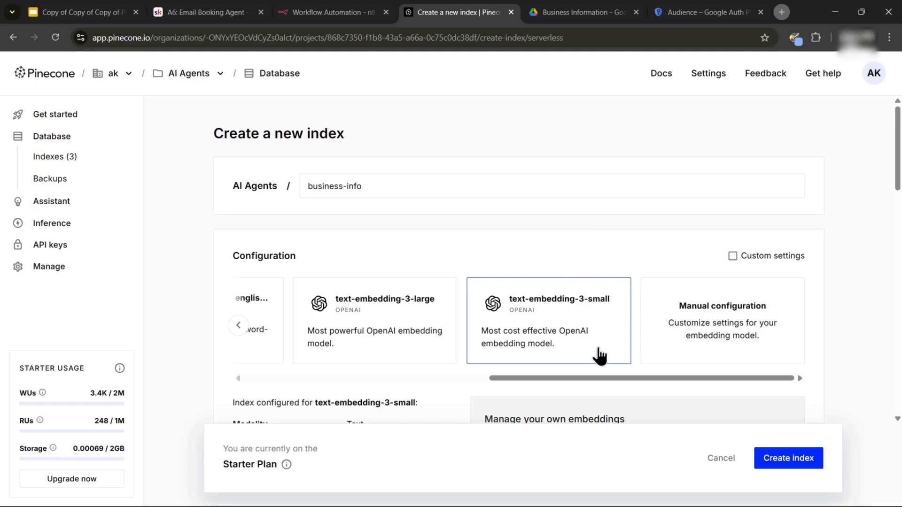
left_click_drag(546, 378, 523, 364)
scroll(461, 256, "down", 5)
scroll(461, 258, "down", 5)
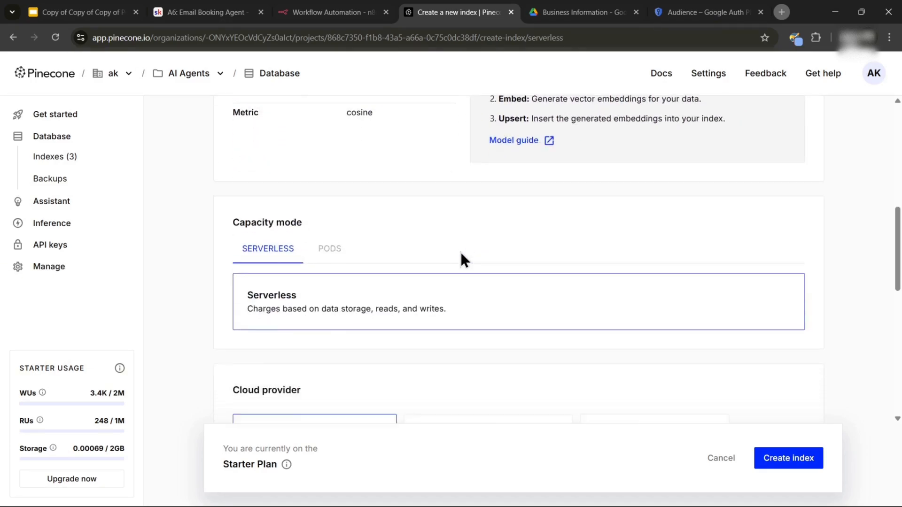
scroll(357, 233, "down", 3)
scroll(357, 232, "down", 4)
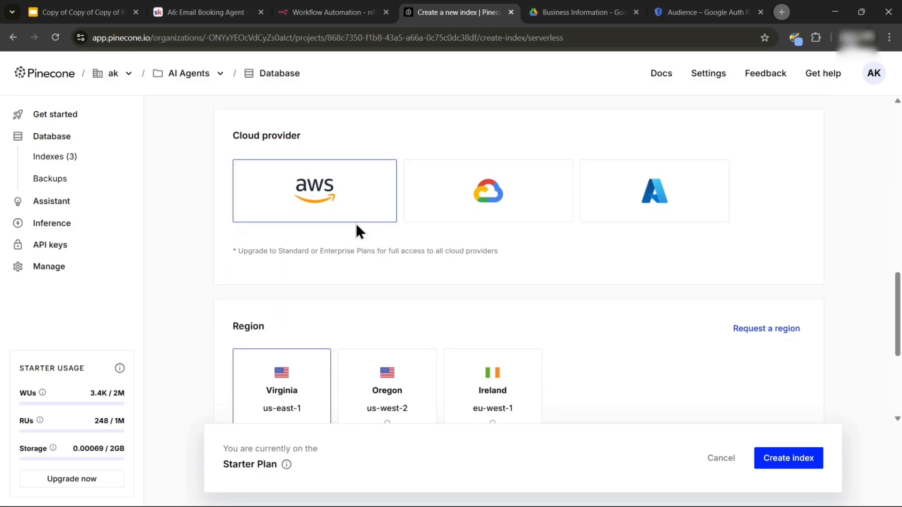
scroll(357, 228, "down", 1)
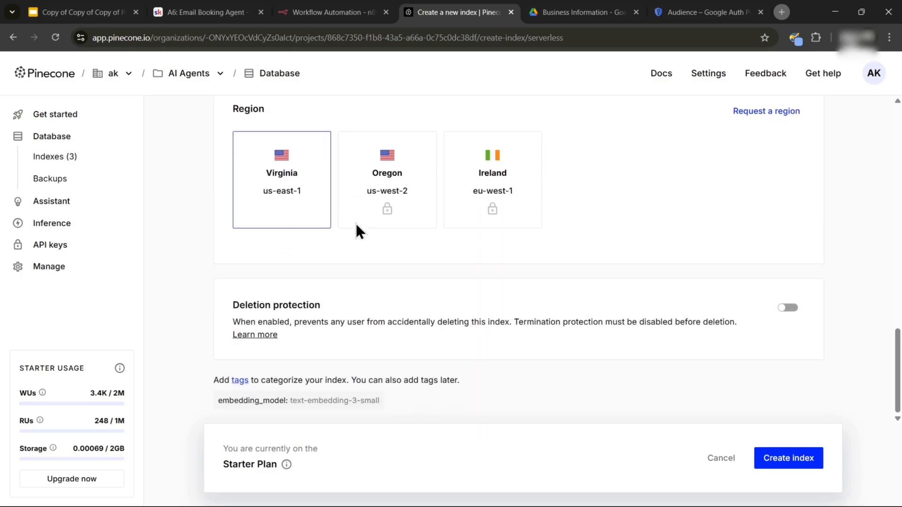
left_click(798, 460)
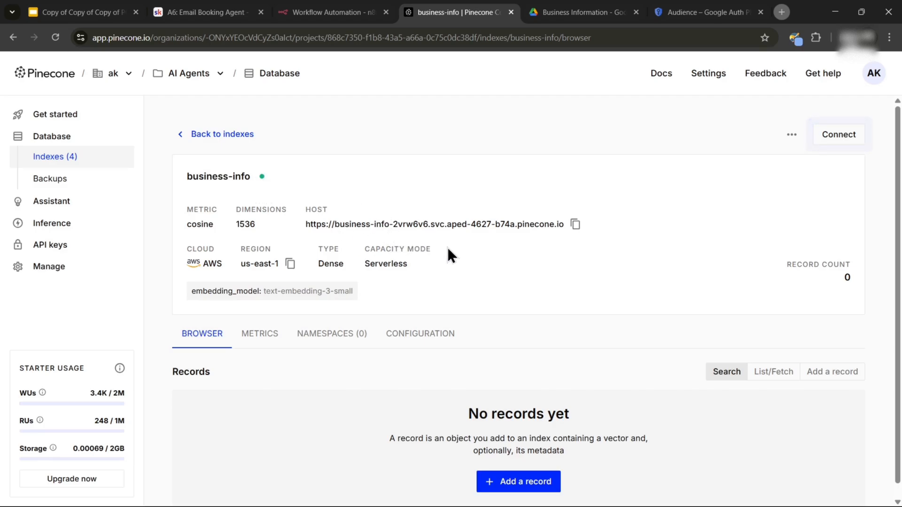
Switch back to the n8n workflow and set the Pinecone Vector Store node's index to business-info
left_click(332, 12)
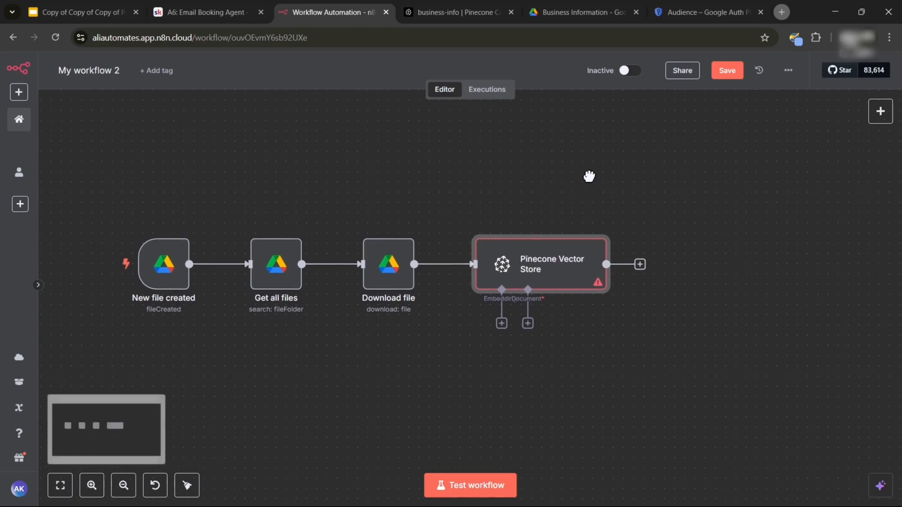
double_click(569, 261)
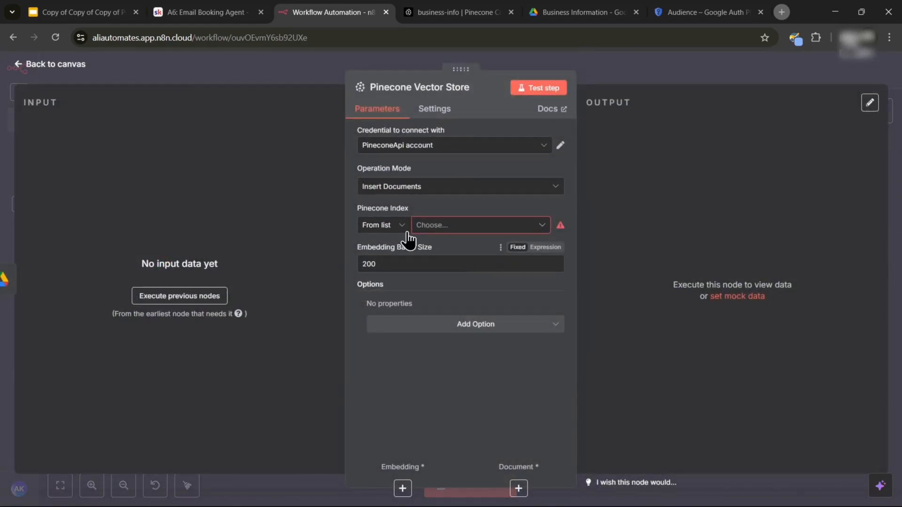
left_click(441, 228)
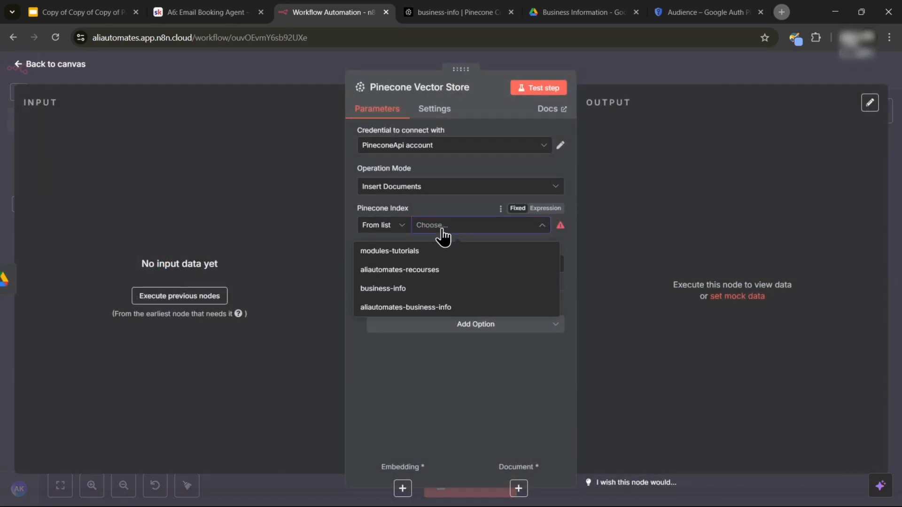
left_click(409, 290)
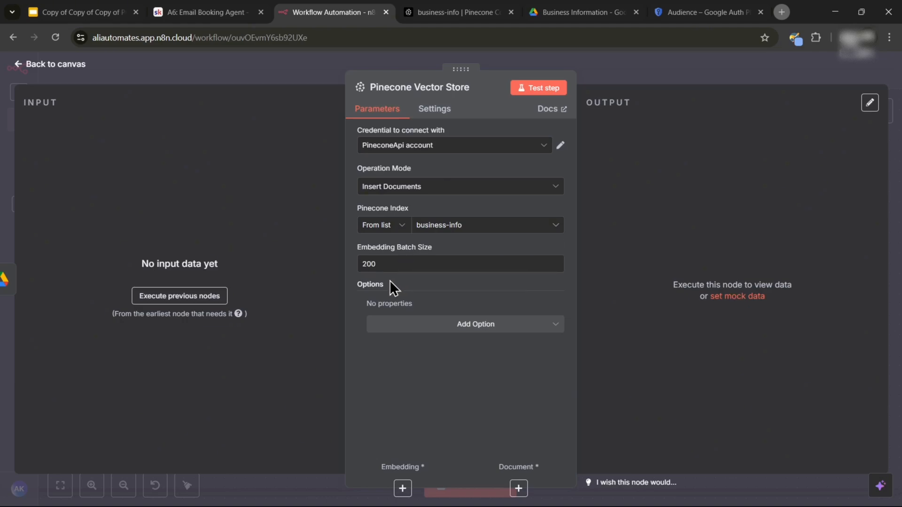
left_click(66, 65)
Attach an Embeddings OpenAI sub-node to the Pinecone Vector Store, keeping text-embedding-3-small as its model
scroll(542, 327, "up", 5)
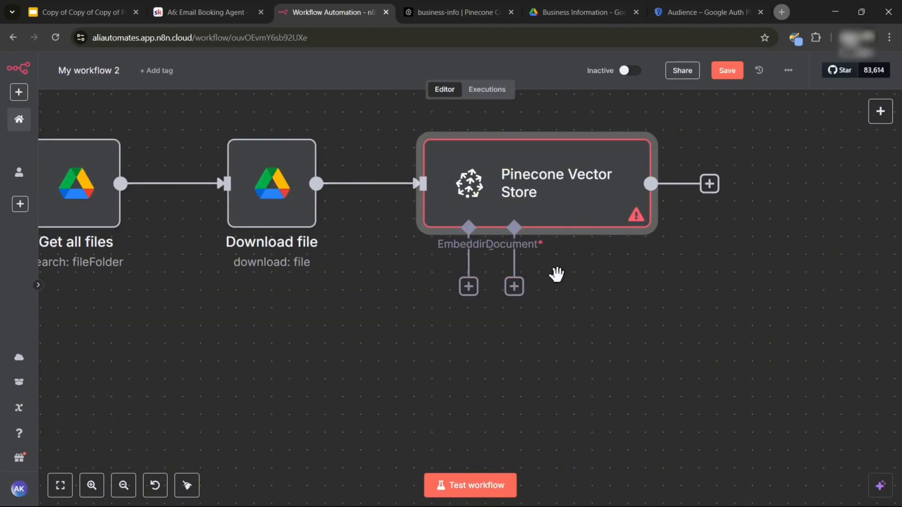
scroll(556, 274, "down", 2)
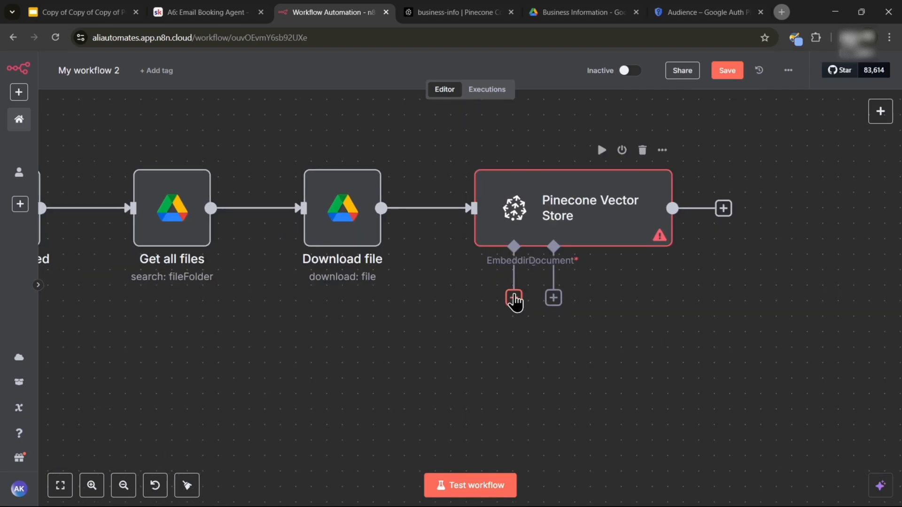
left_click(513, 298)
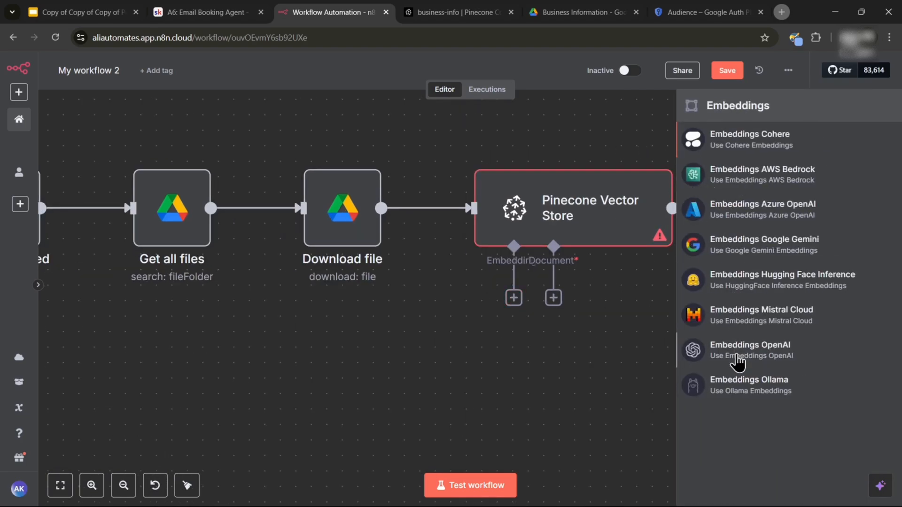
left_click(761, 350)
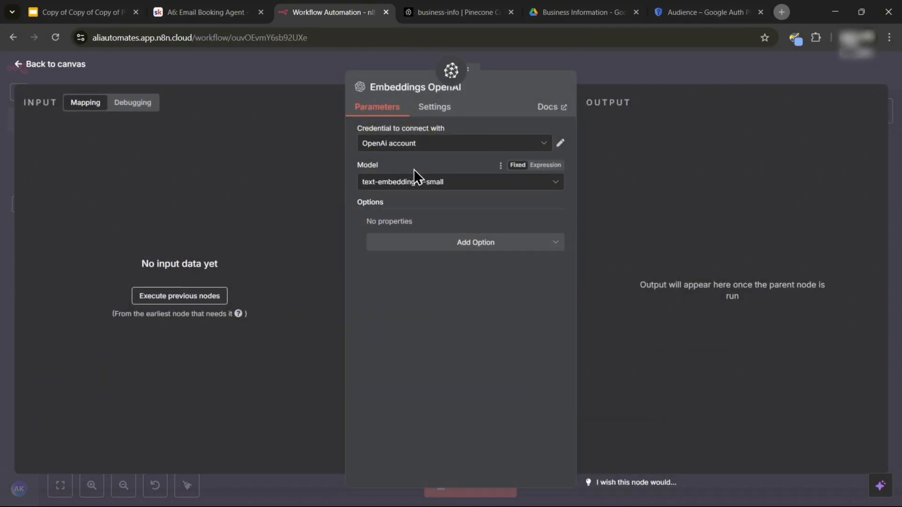
left_click(424, 183)
left_click(421, 182)
Check the business-info index's embedding model in the Pinecone console, and return to the n8n node settings
left_click(426, 14)
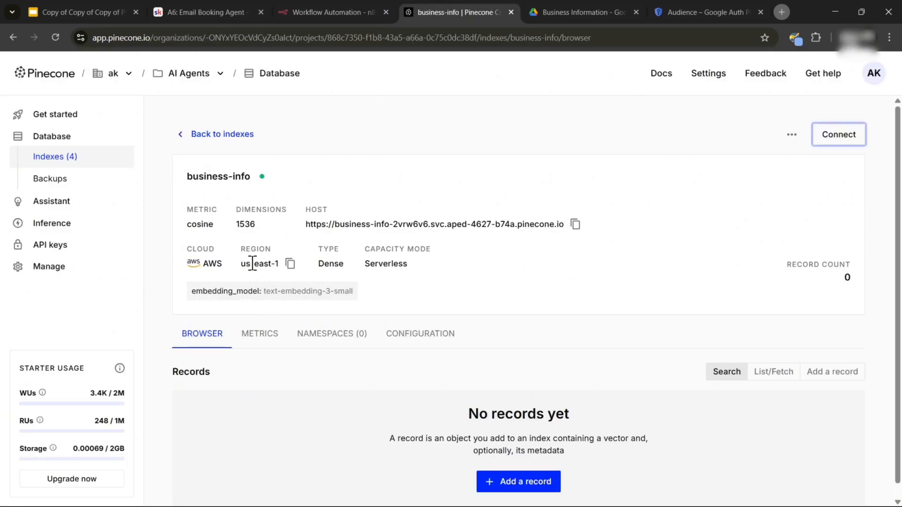
left_click_drag(262, 291, 387, 297)
left_click(366, 198)
left_click(338, 13)
left_click(296, 155)
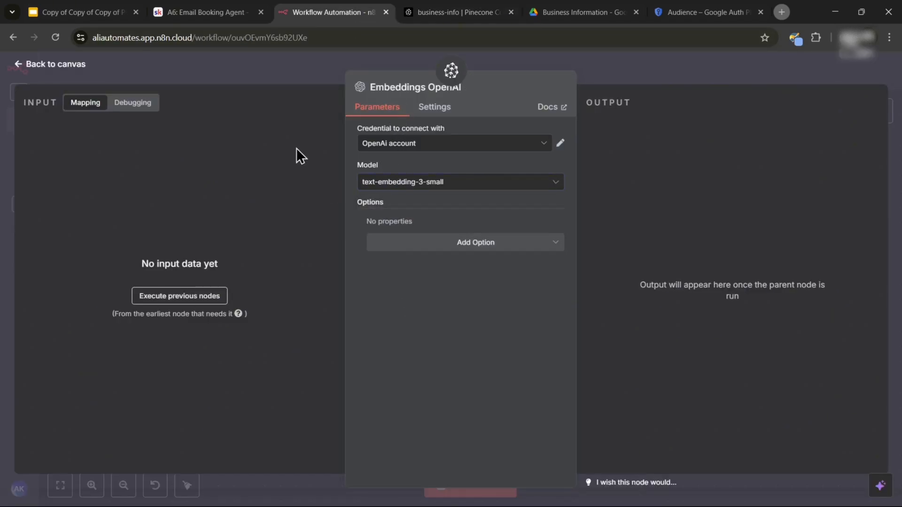
Move the Embeddings OpenAI node aside on the canvas and attach a Default Data Loader with Binary data type to the Pinecone Vector Store
left_click(42, 62)
left_click_drag(545, 369, 454, 371)
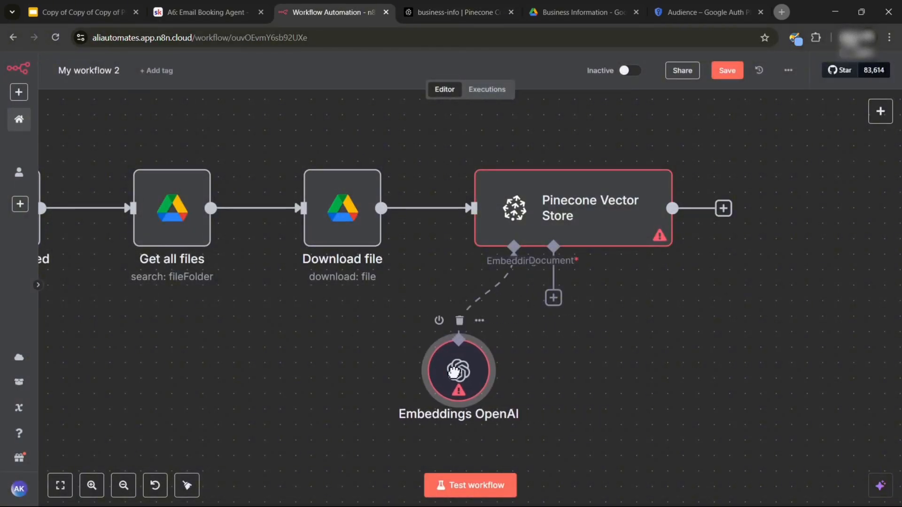
scroll(564, 352, "right", 3)
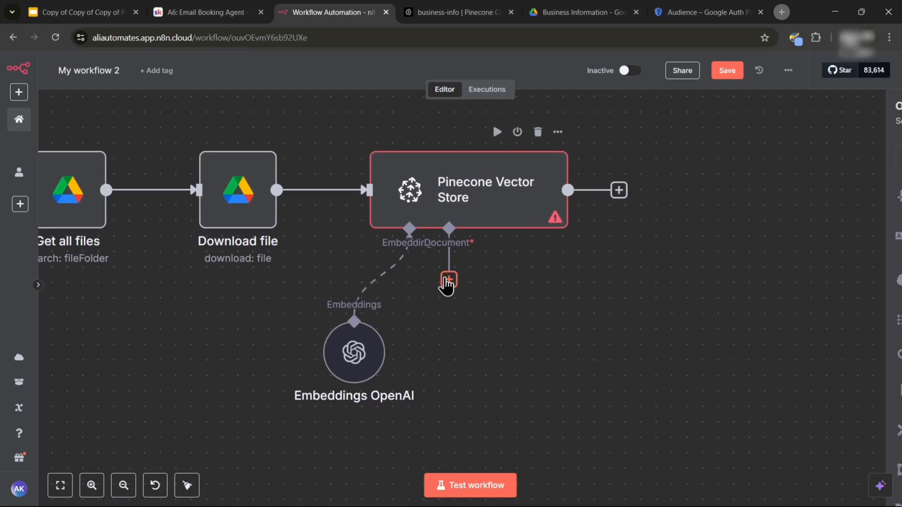
left_click(449, 280)
left_click(678, 147)
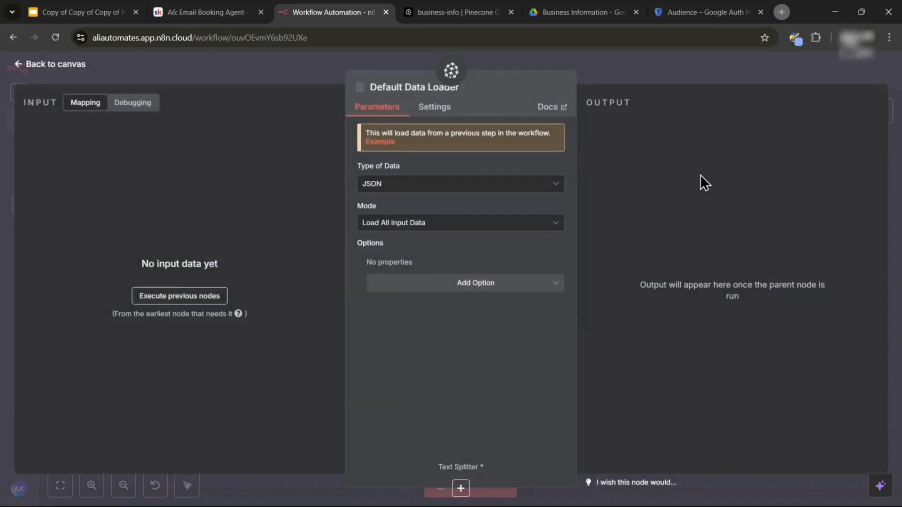
left_click(463, 184)
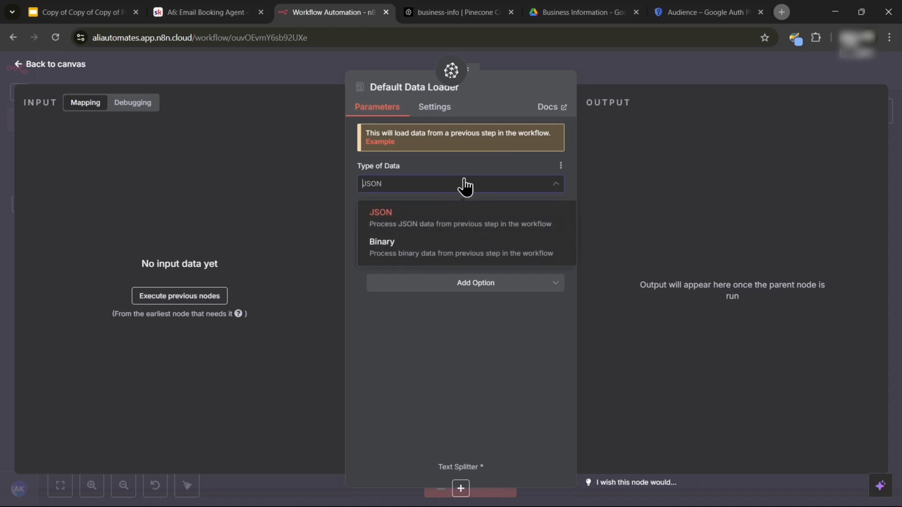
left_click(452, 250)
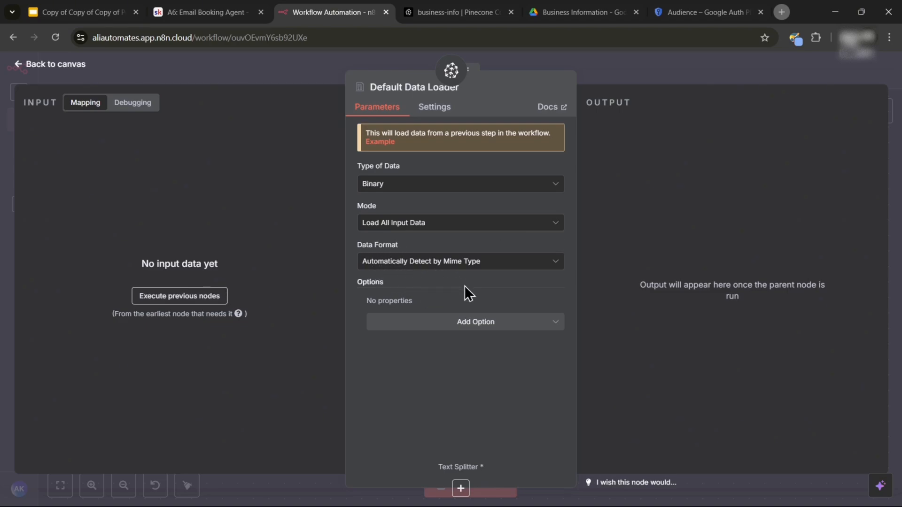
Add a Metadata option to the Default Data Loader with a property named file-name
left_click(477, 328)
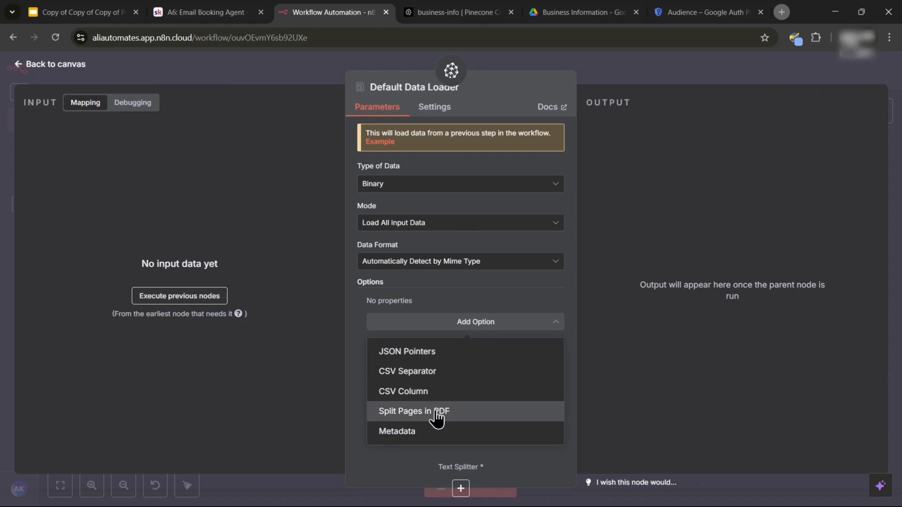
left_click(422, 432)
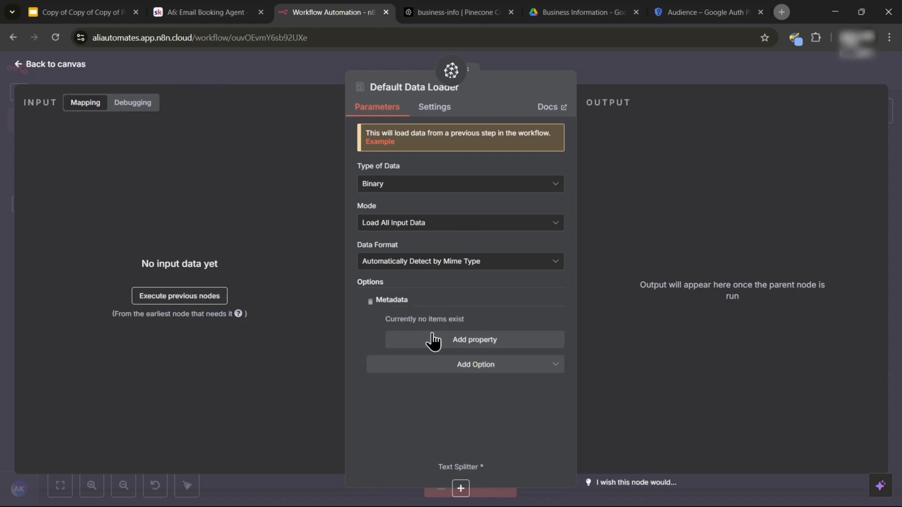
left_click(429, 341)
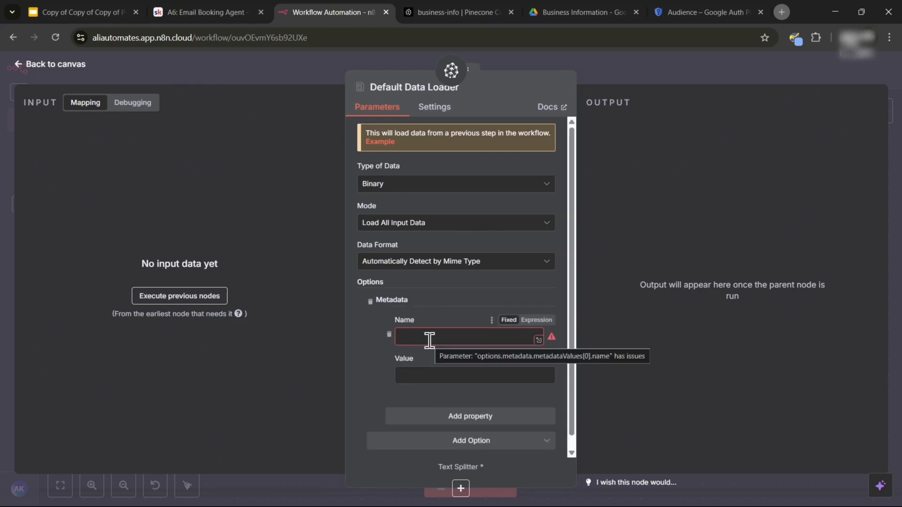
left_click(430, 338)
type("f")
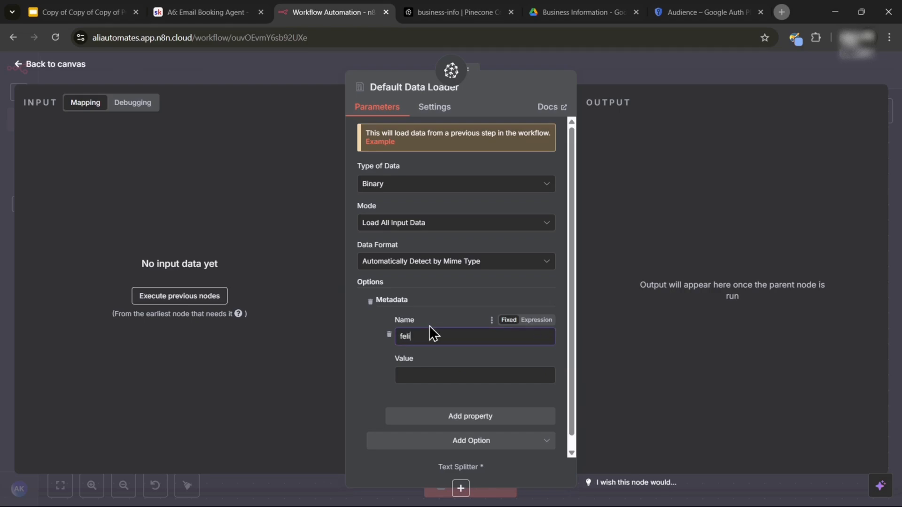
type("ile-name")
Set the file-name metadata value to the expression {{ $json.name }} and return to the canvas
left_click(441, 374)
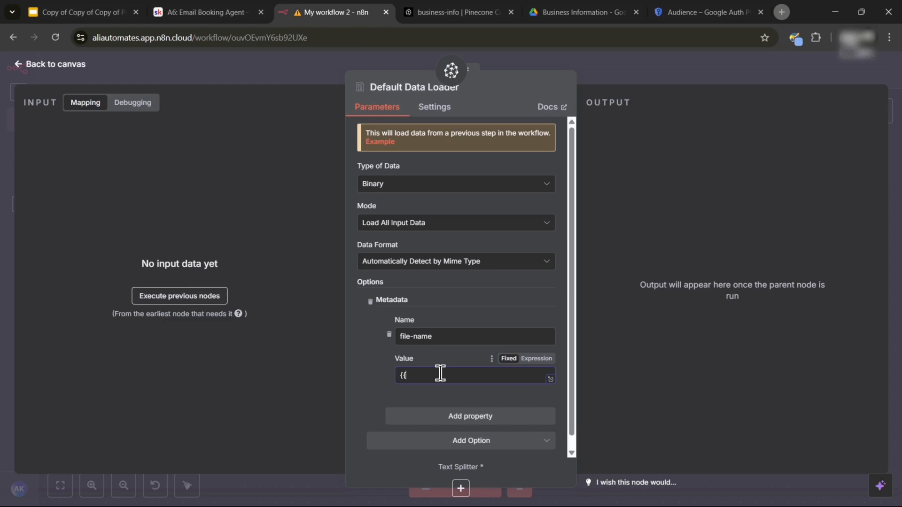
left_click(529, 361)
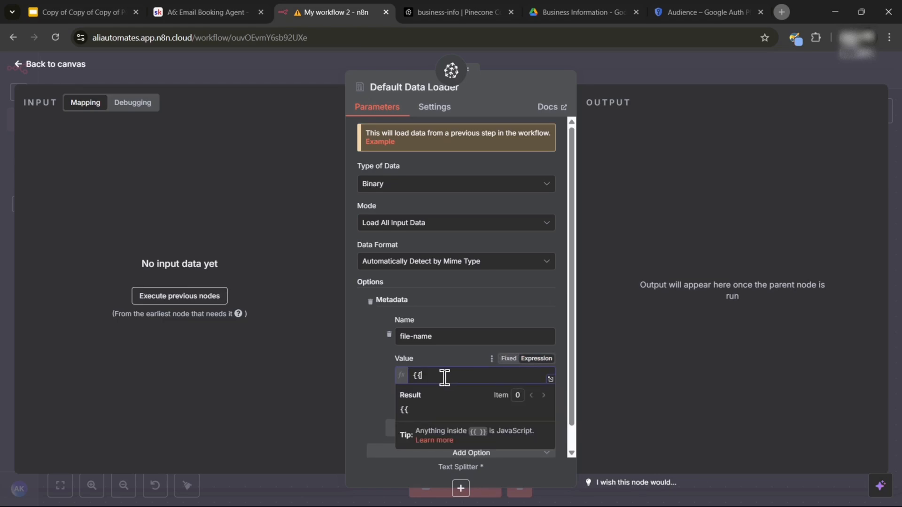
key("BackSpace")
key("BackSpace")
type("{{ ")
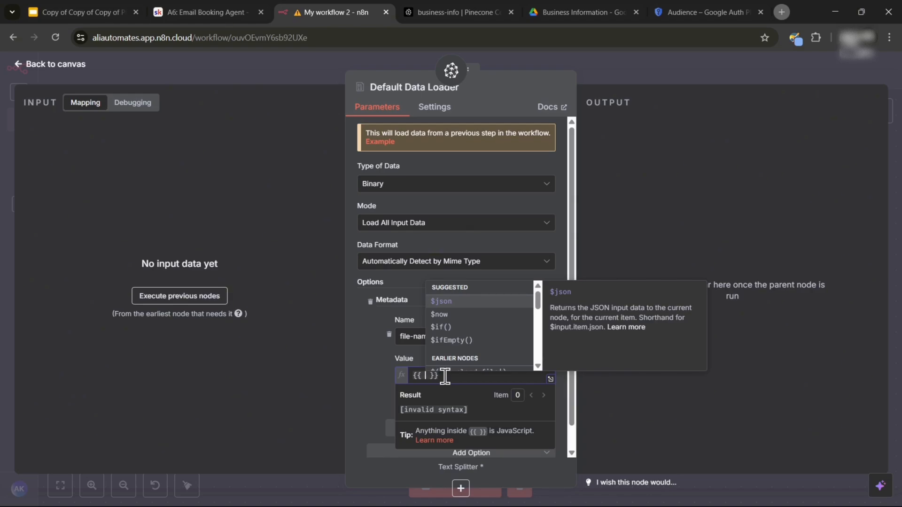
type("$json")
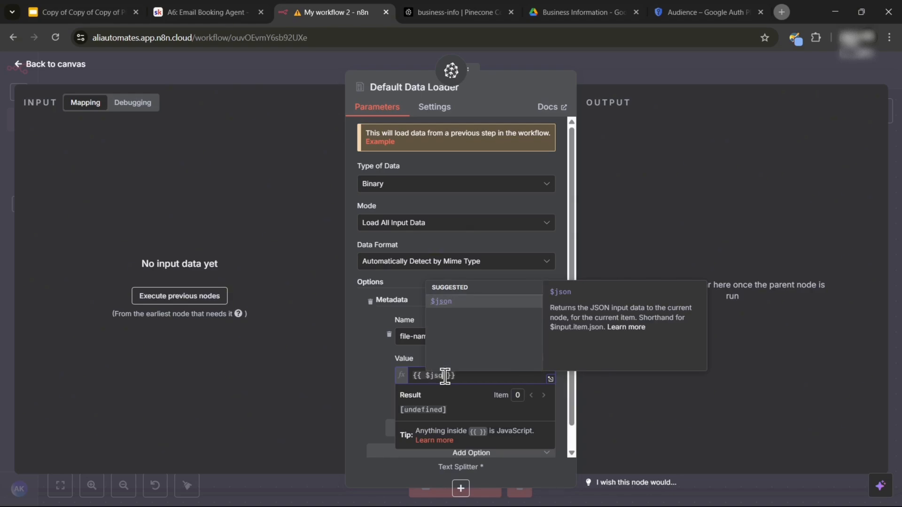
left_click(452, 301)
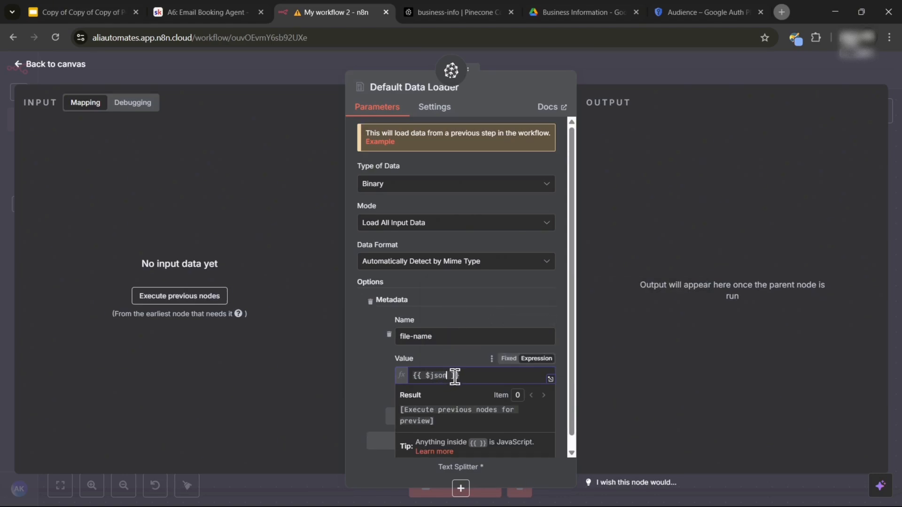
type(".name")
left_click(456, 359)
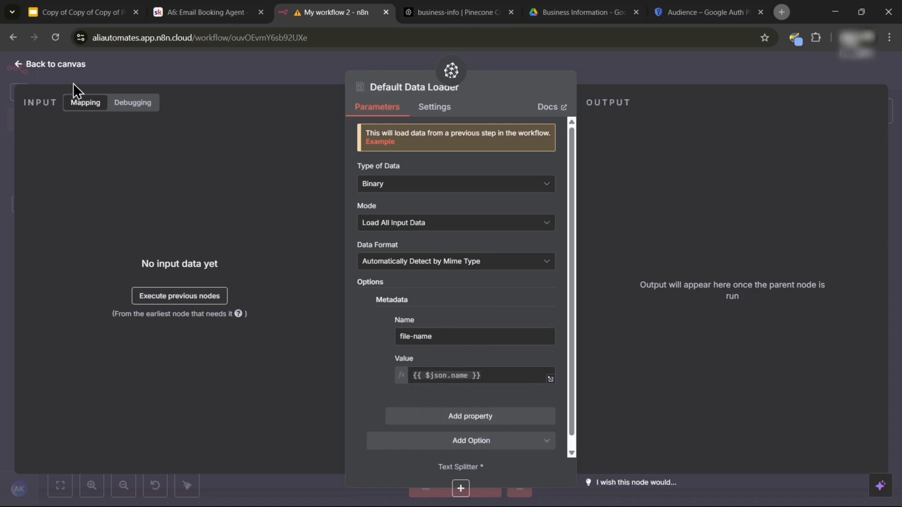
left_click(57, 70)
Attach a Recursive Character Text Splitter to the Default Data Loader's Text Splitter connector
scroll(592, 181, "down", 1)
left_click_drag(625, 206, 677, 162)
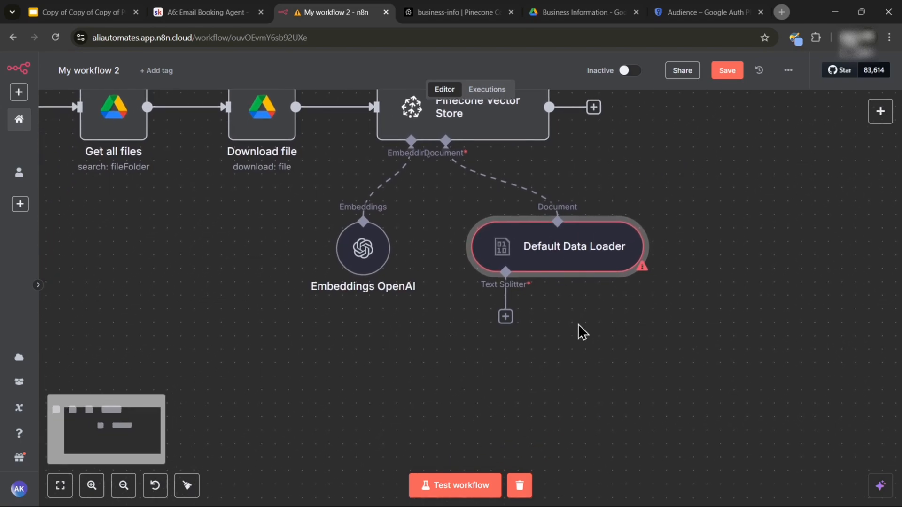
left_click(505, 319)
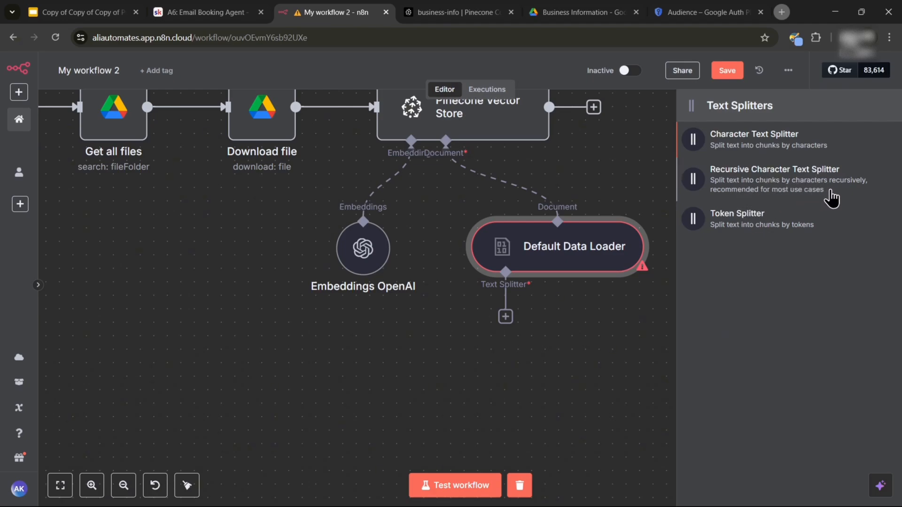
left_click(788, 194)
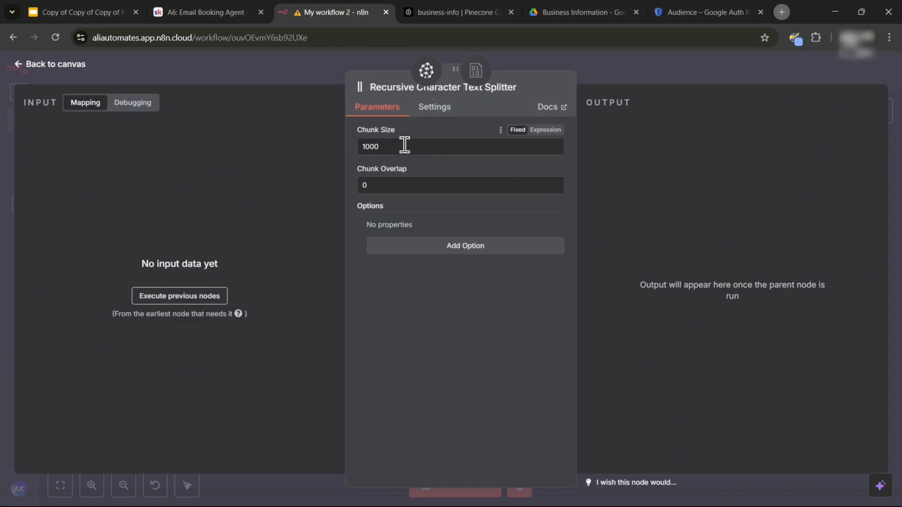
Set the Recursive Character Text Splitter's Chunk Overlap to 250 and return to the canvas
left_click(391, 188)
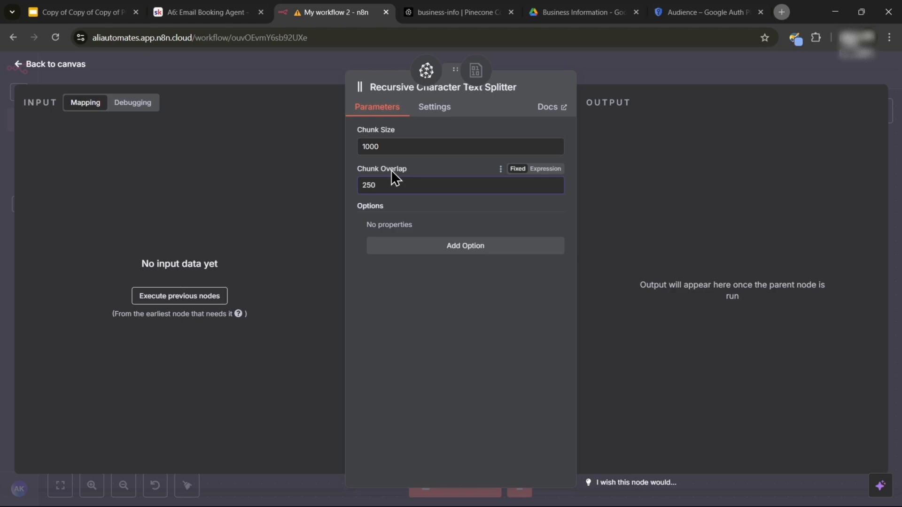
key("Escape")
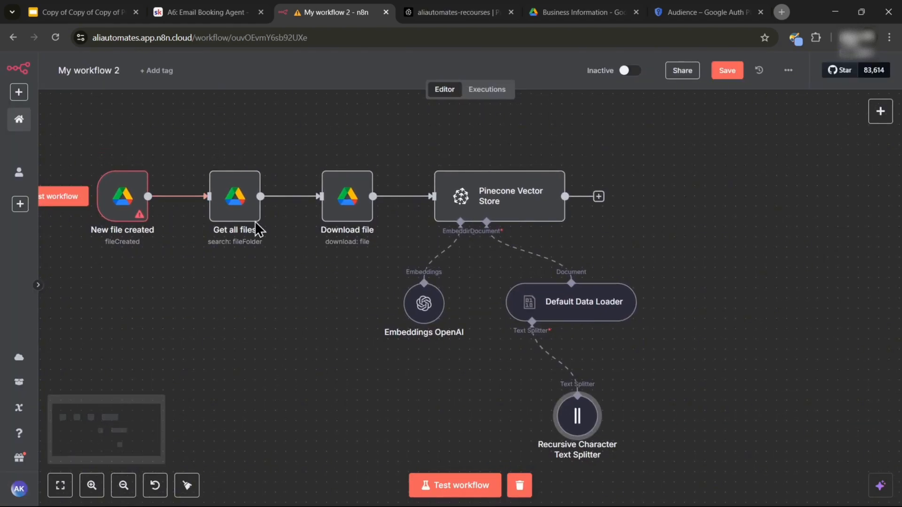
left_click_drag(714, 246, 588, 193)
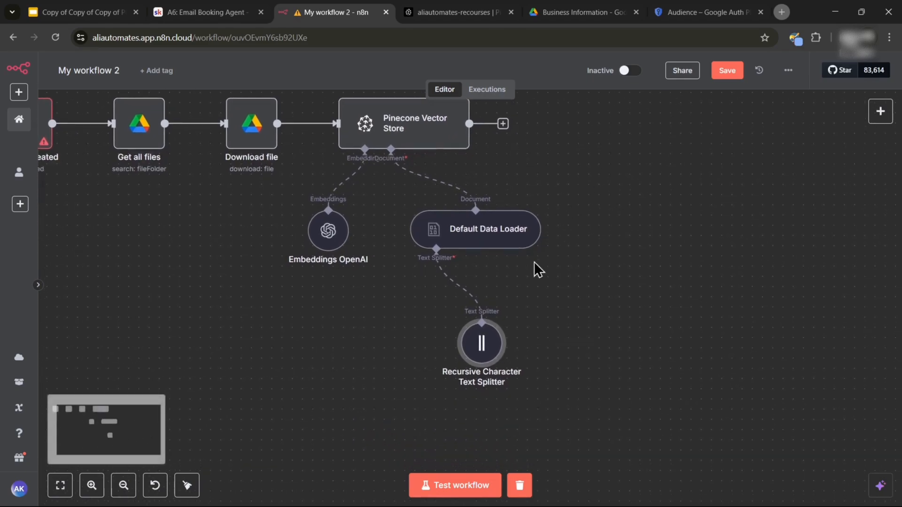
scroll(504, 301, "up", 1)
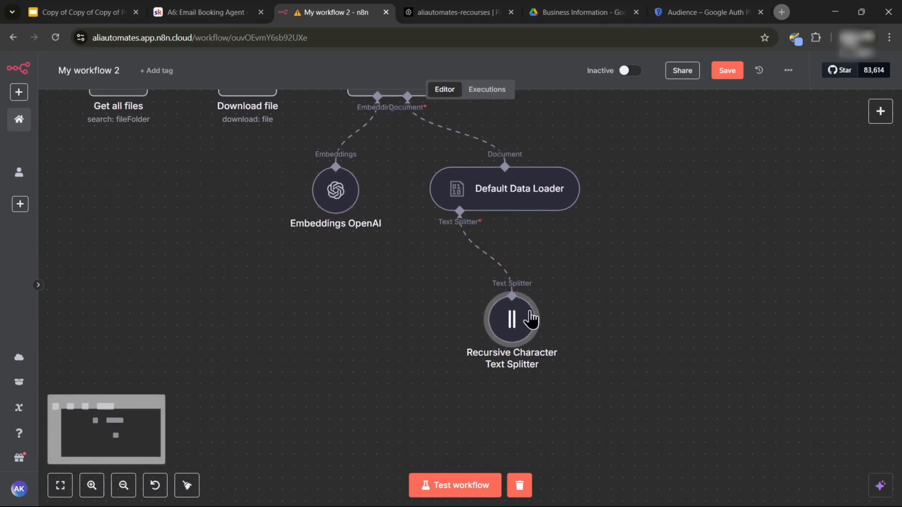
Reopen the Recursive Character Text Splitter and review its Chunk Size setting
double_click(516, 335)
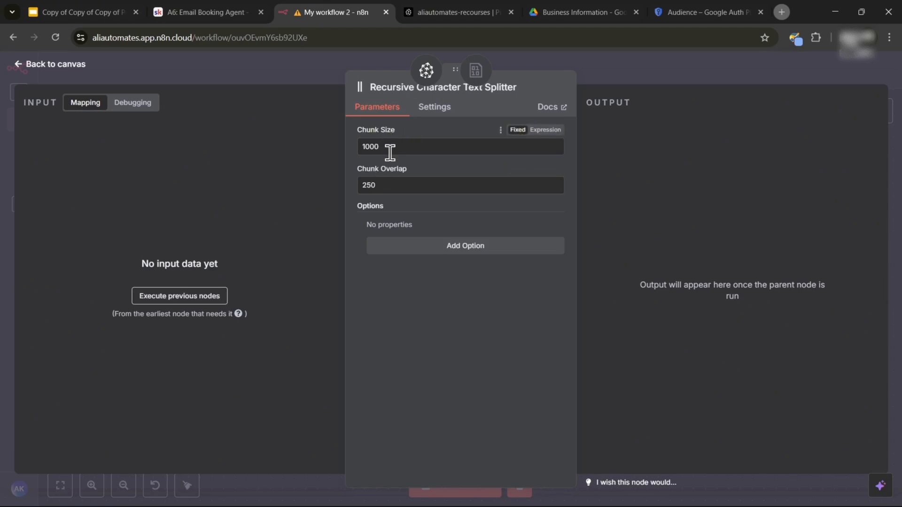
left_click_drag(361, 144, 394, 148)
left_click(417, 140)
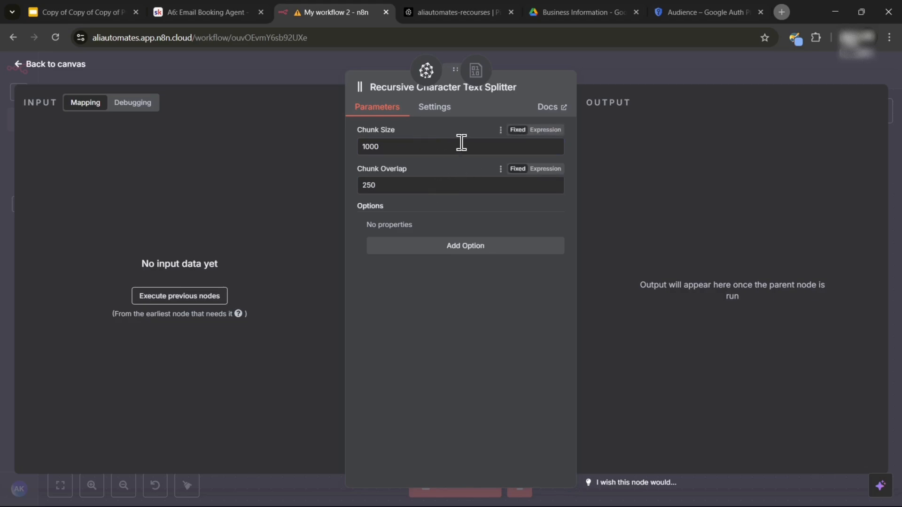
Switch to Pinecone and examine the aliautomates-recourses index's records, comparing their text chunks with the splitter's chunk size and overlap
left_click(457, 20)
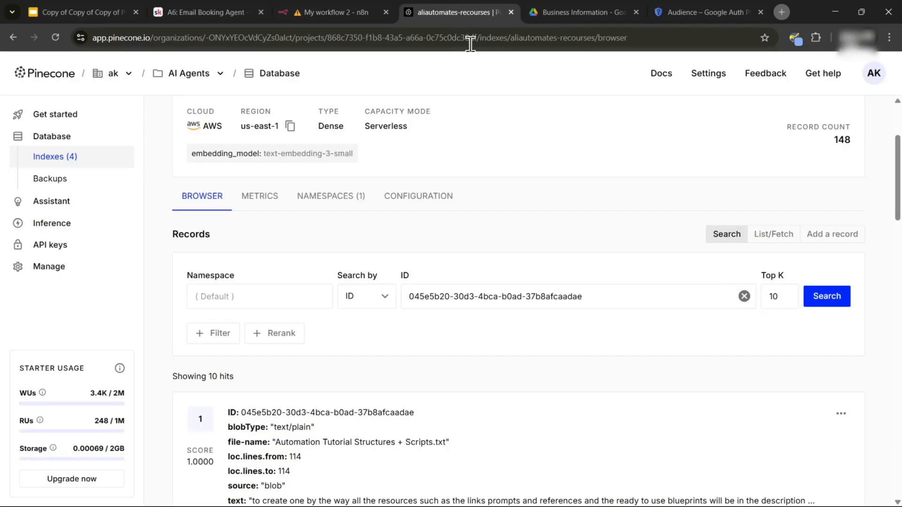
scroll(395, 342, "up", 2)
scroll(397, 329, "up", 2)
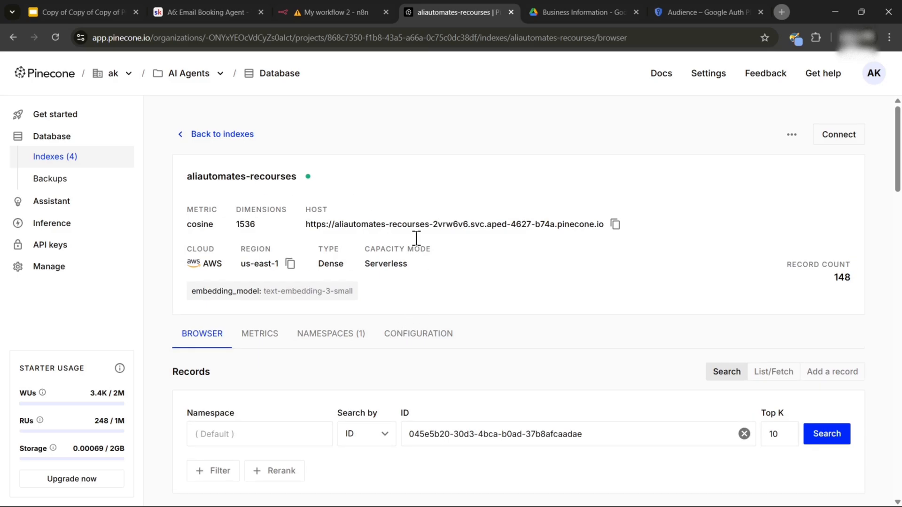
scroll(381, 211, "down", 3)
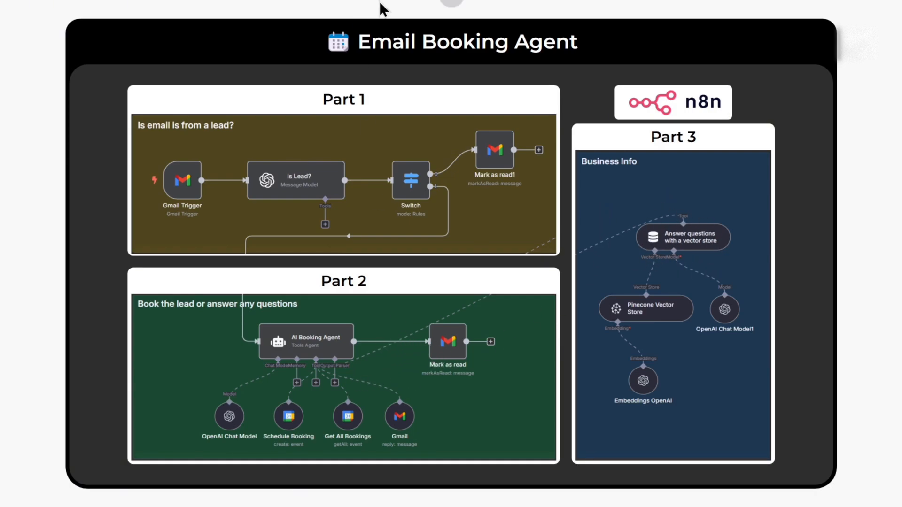
left_click(451, 39)
left_click(458, 12)
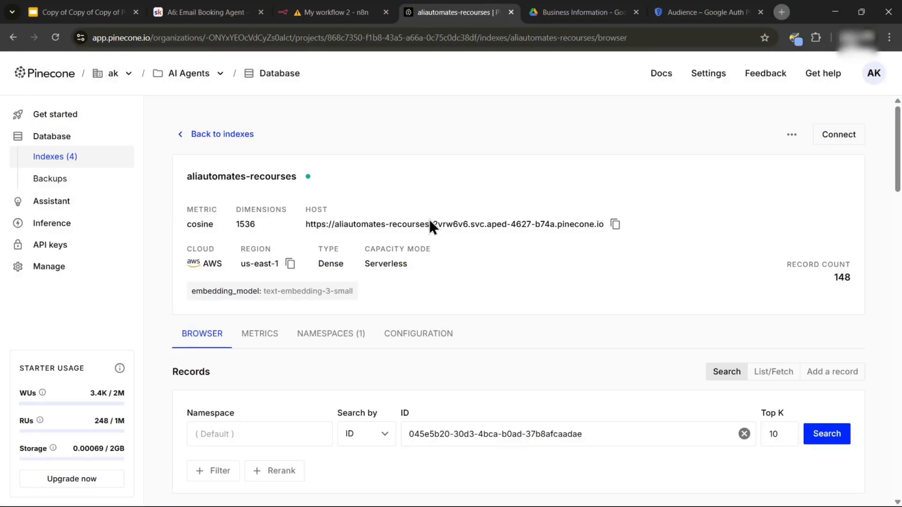
scroll(428, 216, "down", 10)
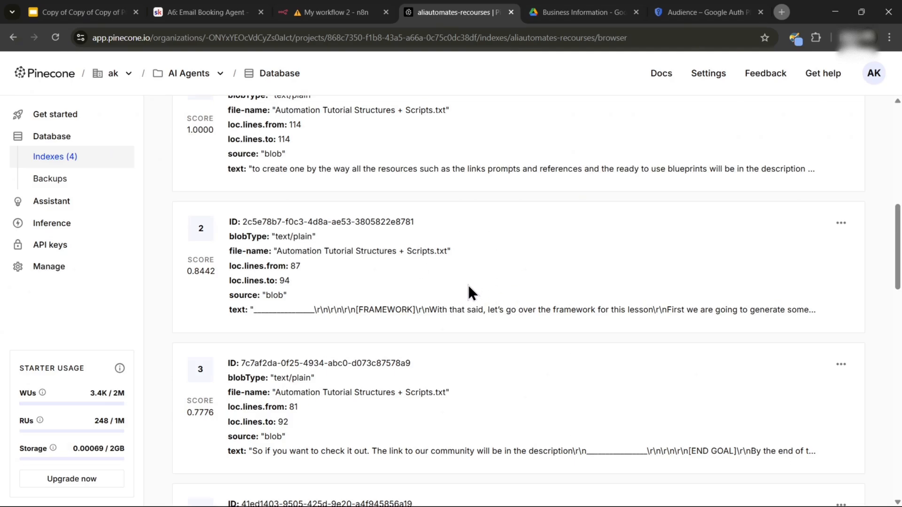
scroll(475, 301, "up", 4)
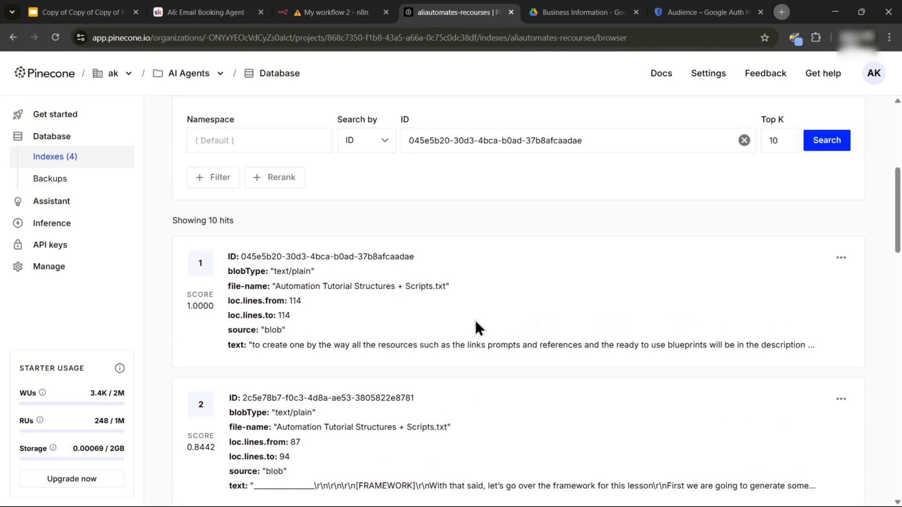
scroll(475, 320, "down", 6)
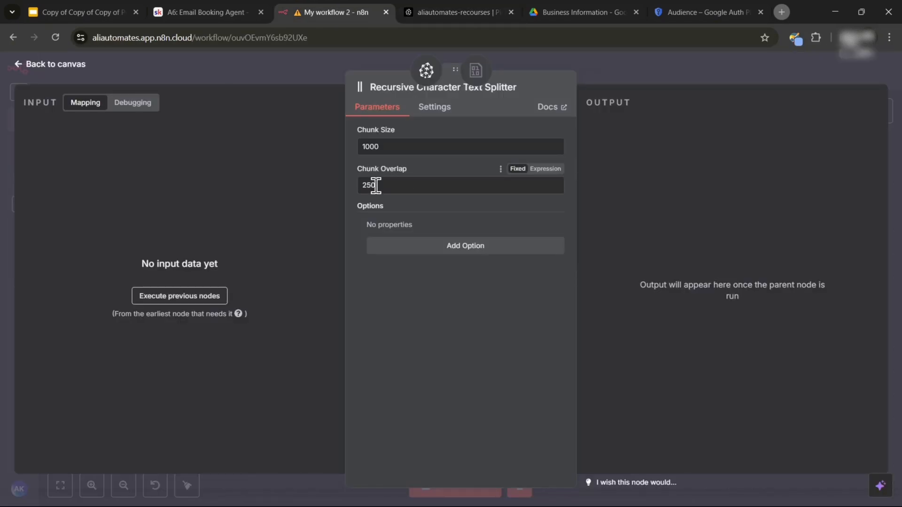
left_click(431, 10)
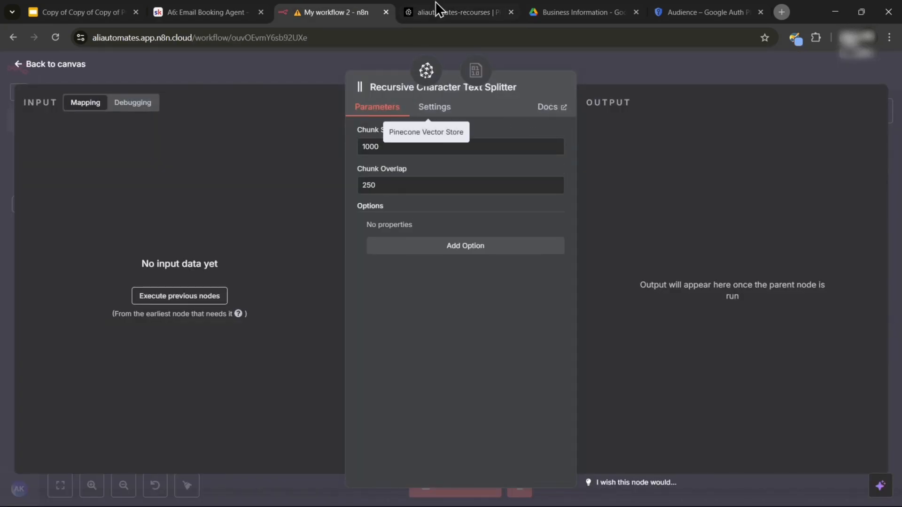
left_click(437, 9)
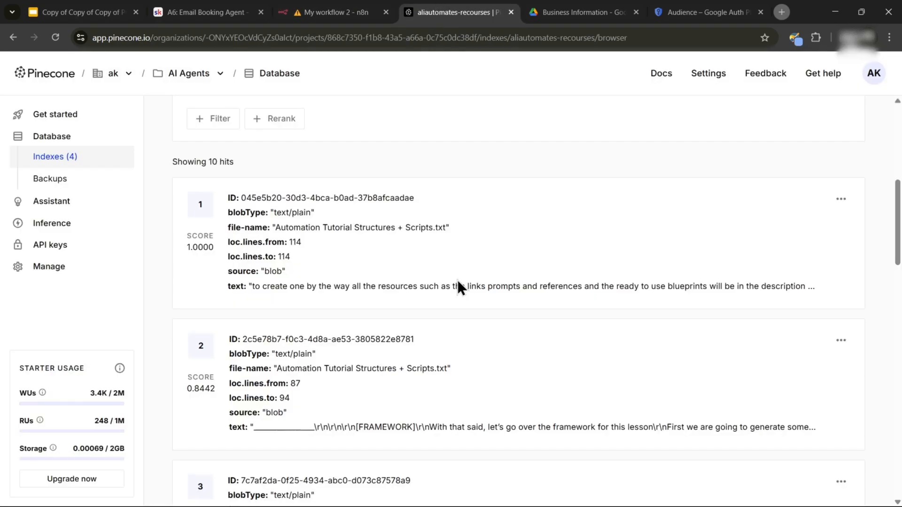
scroll(442, 291, "down", 1)
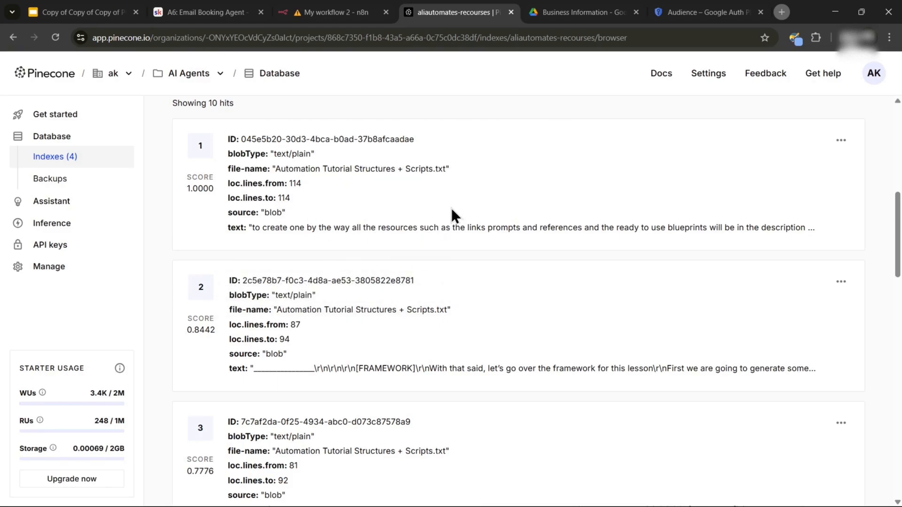
scroll(414, 261, "up", 1)
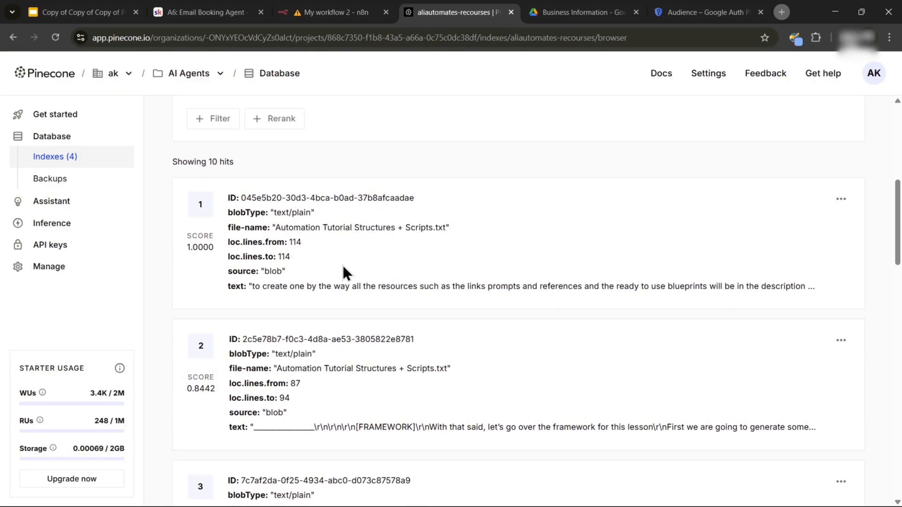
scroll(407, 318, "down", 9)
scroll(368, 306, "up", 10)
scroll(404, 350, "down", 2)
Switch back to n8n, close the text splitter settings and save the workflow
left_click(324, 8)
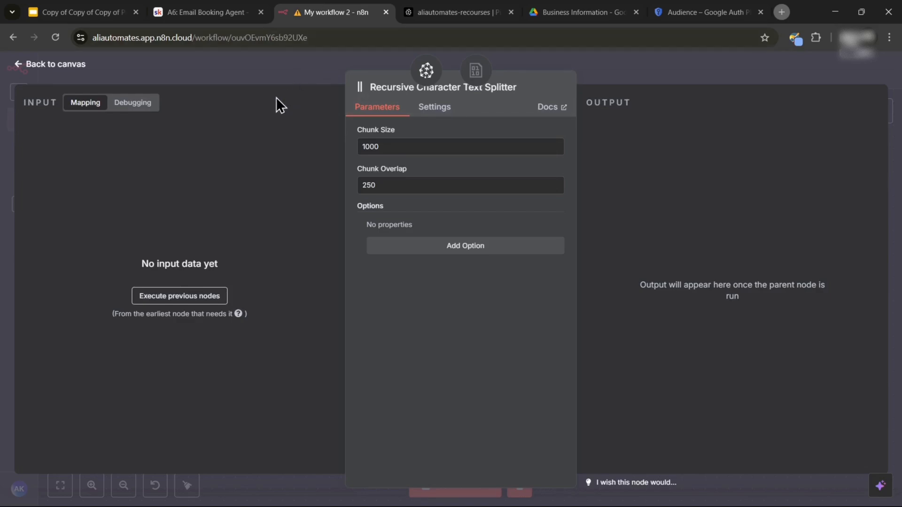
left_click(64, 69)
scroll(680, 274, "up", 3)
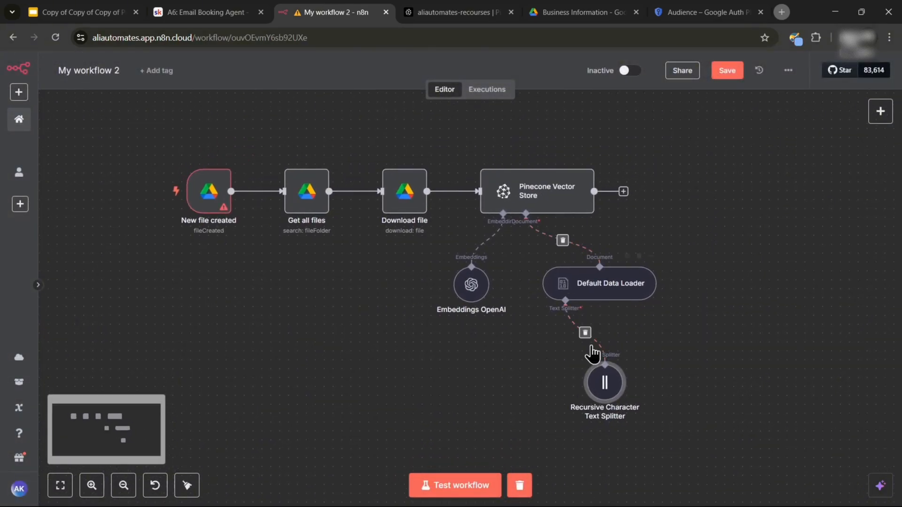
left_click(739, 75)
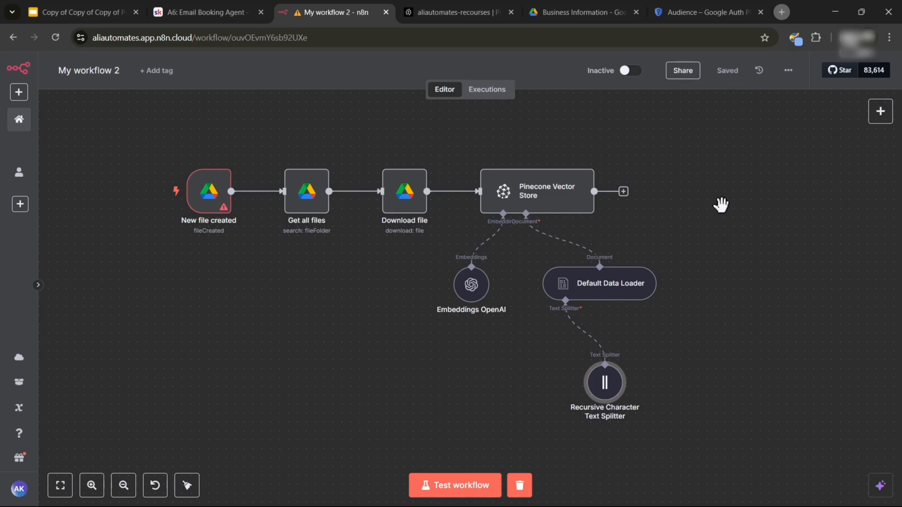
Rename the Pinecone Vector Store node to Upload to Pinecone and save the workflow
scroll(578, 217, "up", 2)
right_click(519, 256)
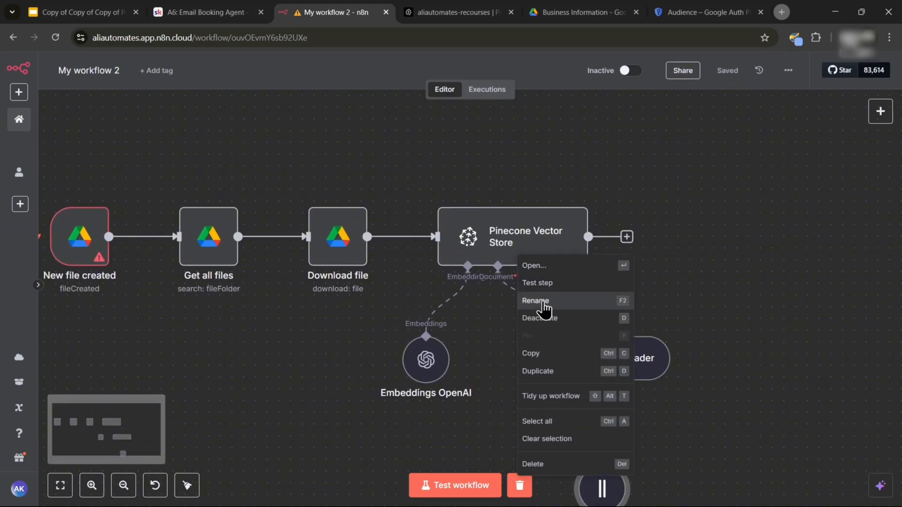
left_click(538, 301)
type("Upload")
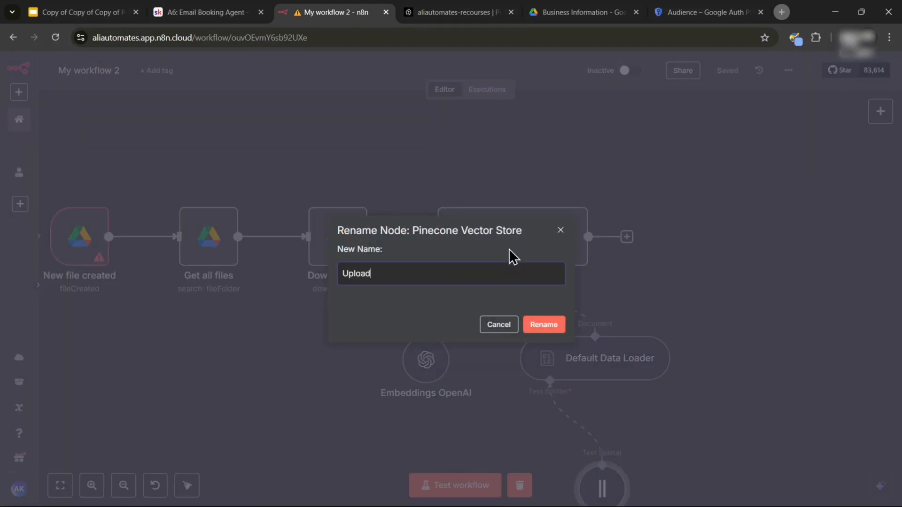
type(" to Pinecone")
left_click(540, 323)
scroll(637, 253, "down", 3)
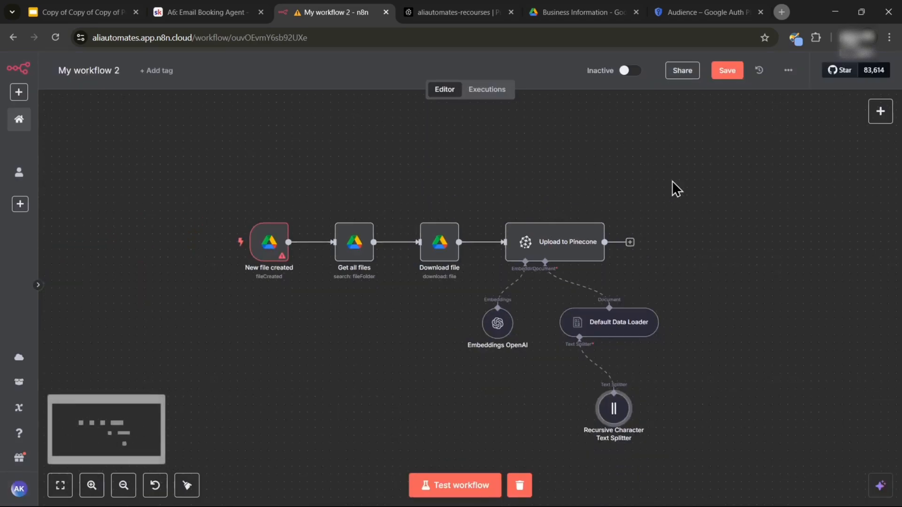
left_click(728, 70)
scroll(542, 245, "up", 2)
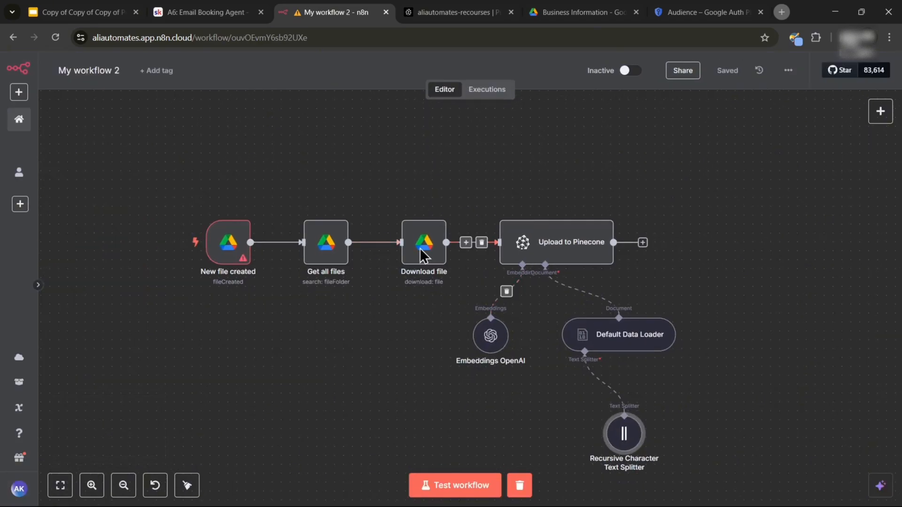
left_click_drag(353, 380, 386, 375)
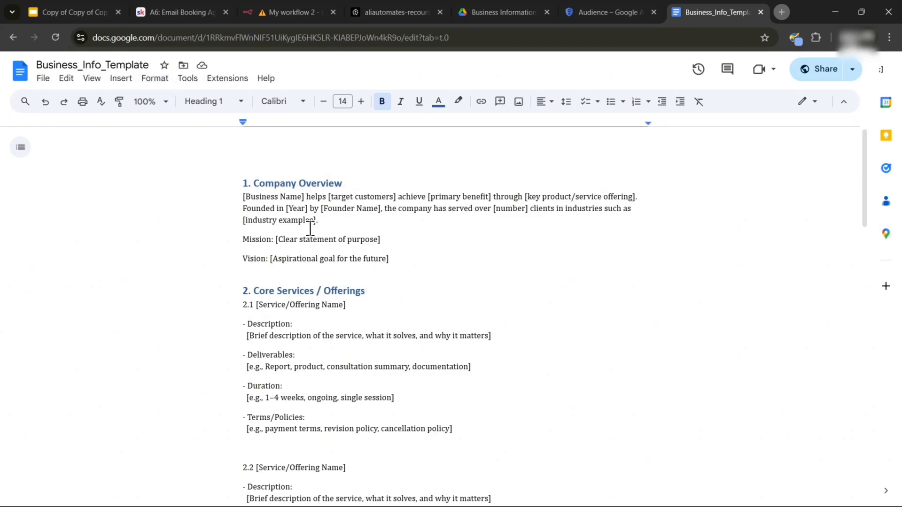
Look through the sections of the Business_Info_Template document in Google Docs
scroll(284, 248, "down", 1)
scroll(310, 253, "up", 1)
scroll(442, 294, "down", 1)
scroll(442, 293, "down", 15)
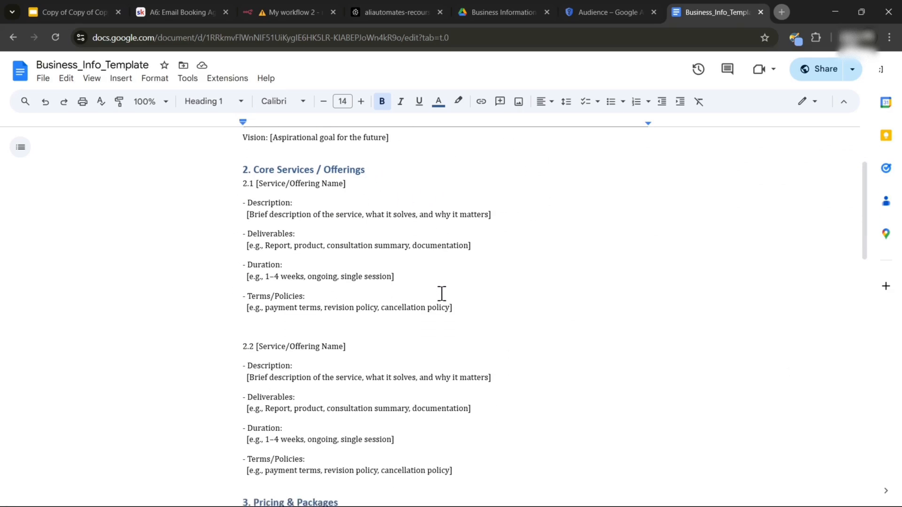
scroll(442, 298, "down", 3)
scroll(441, 299, "up", 12)
scroll(444, 299, "up", 5)
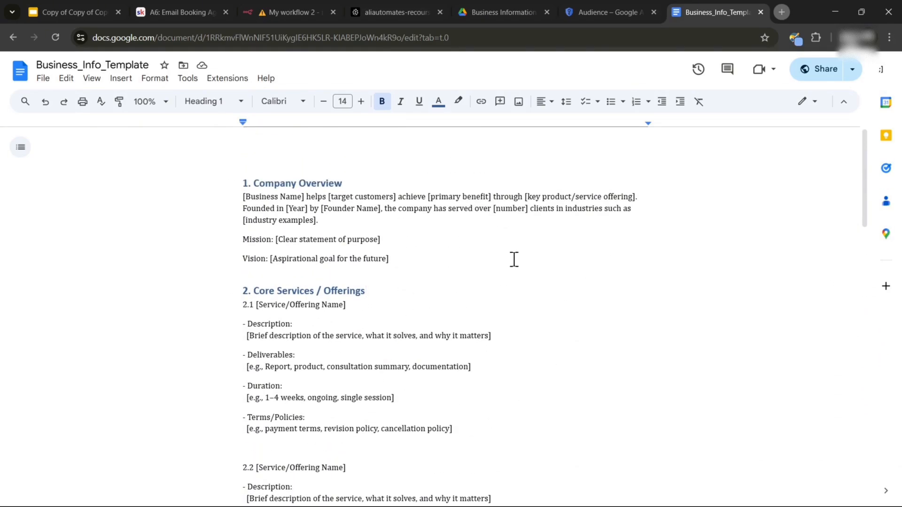
View the Business Info Template copy page from the Skool lesson's resources, then return to the template document and close the copy page
left_click(212, 15)
scroll(476, 239, "down", 4)
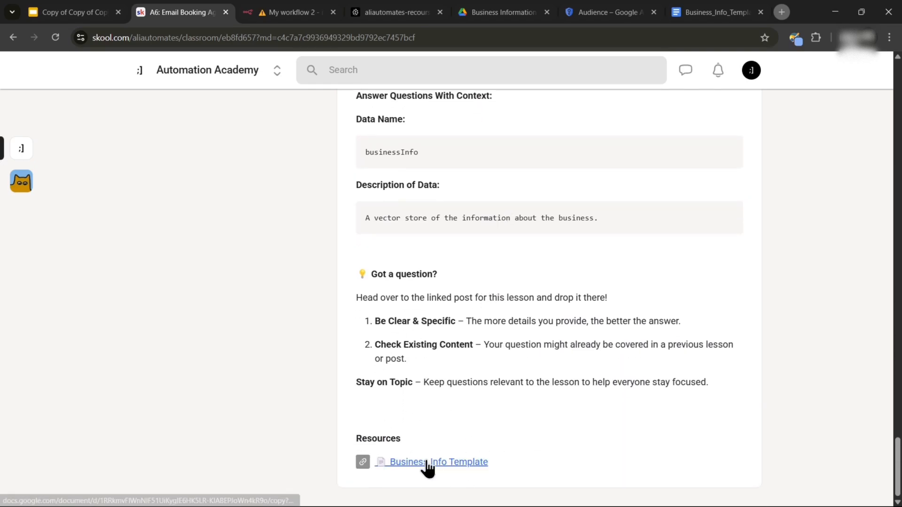
left_click(404, 464)
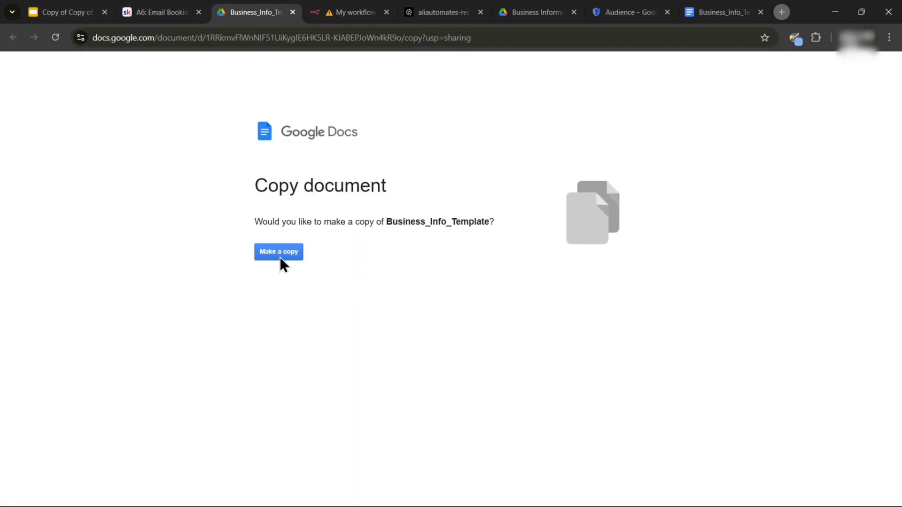
left_click(732, 12)
left_click(292, 12)
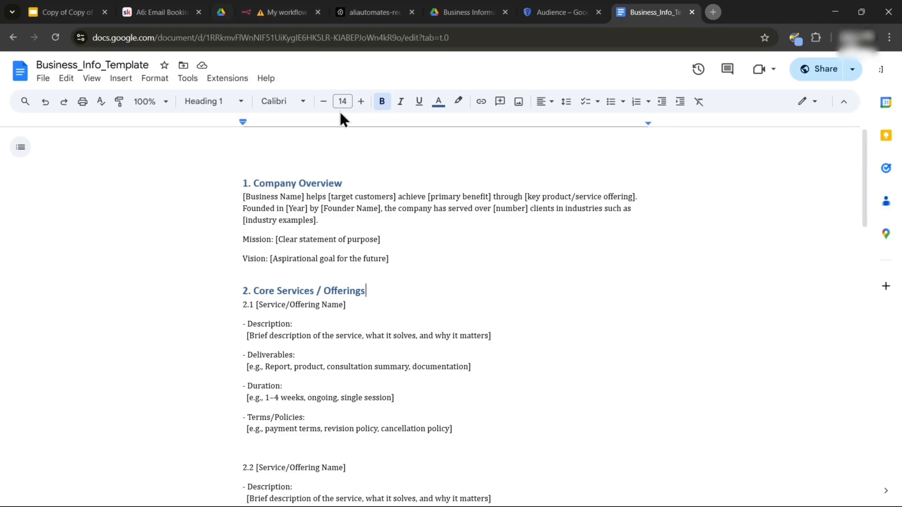
Read the template's Company Overview and Core Services / Offerings sections down to Pricing & Packages
scroll(366, 239, "down", 3)
scroll(349, 263, "up", 3)
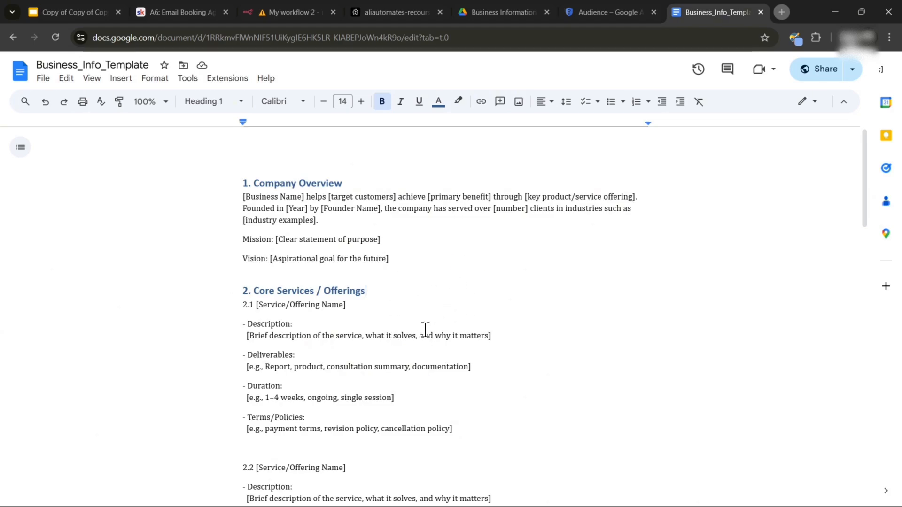
scroll(409, 316, "down", 3)
scroll(409, 315, "up", 3)
scroll(491, 302, "down", 3)
scroll(393, 322, "up", 3)
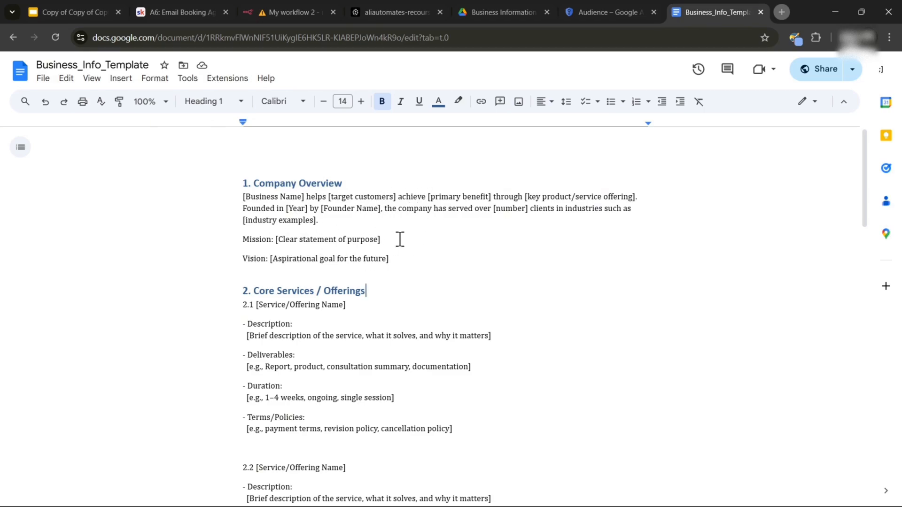
scroll(350, 221, "down", 1)
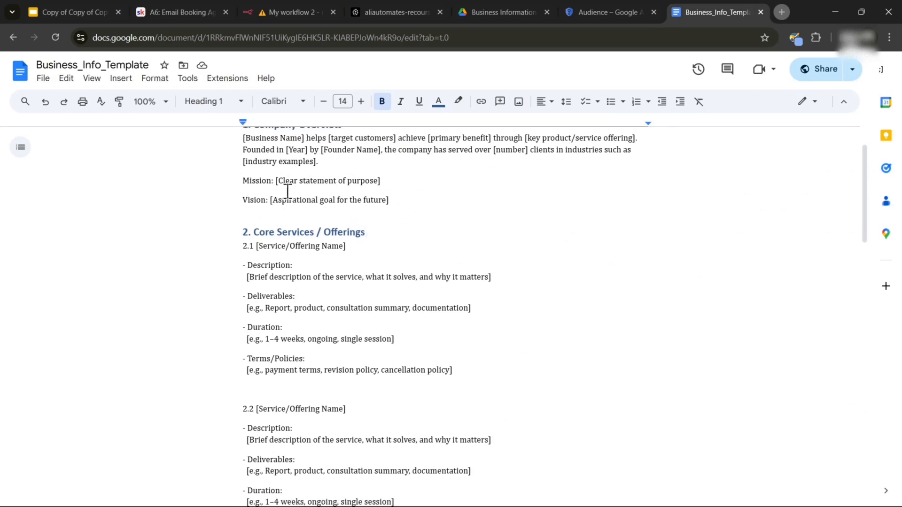
scroll(312, 213, "down", 1)
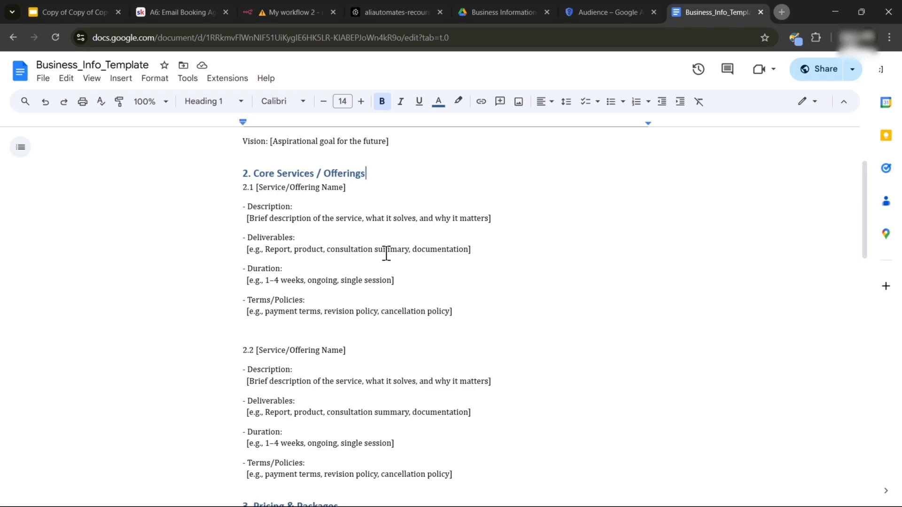
scroll(282, 250, "down", 1)
scroll(283, 247, "down", 1)
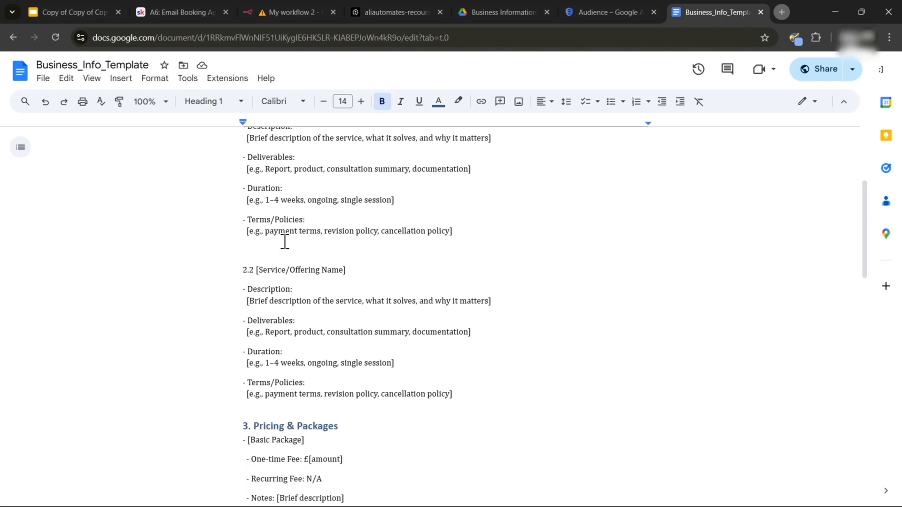
Read the template's Core Services / Offerings, Pricing & Packages and Scheduling & Availability sections
scroll(340, 332, "up", 2)
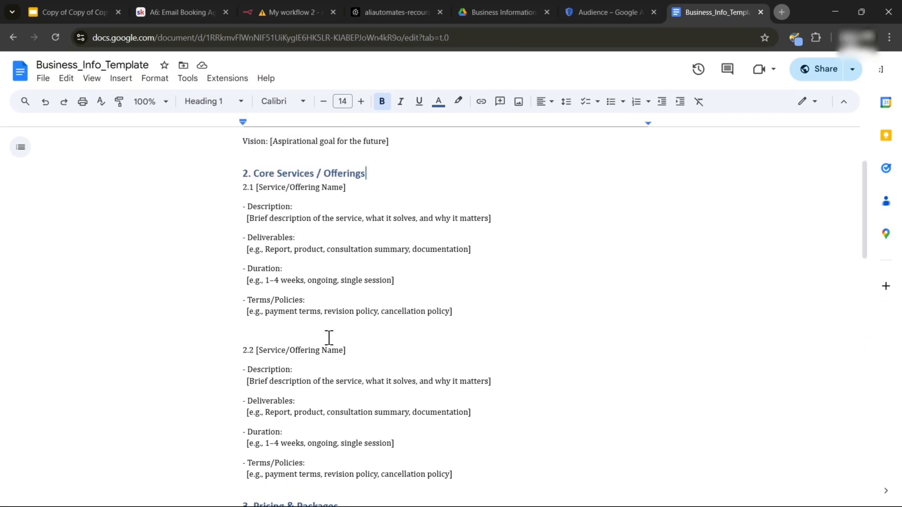
scroll(362, 365, "down", 1)
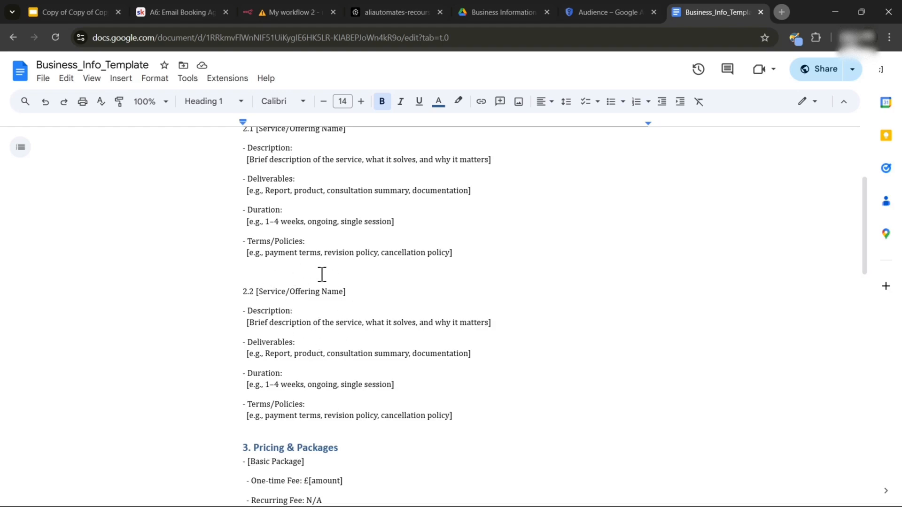
scroll(369, 343, "down", 1)
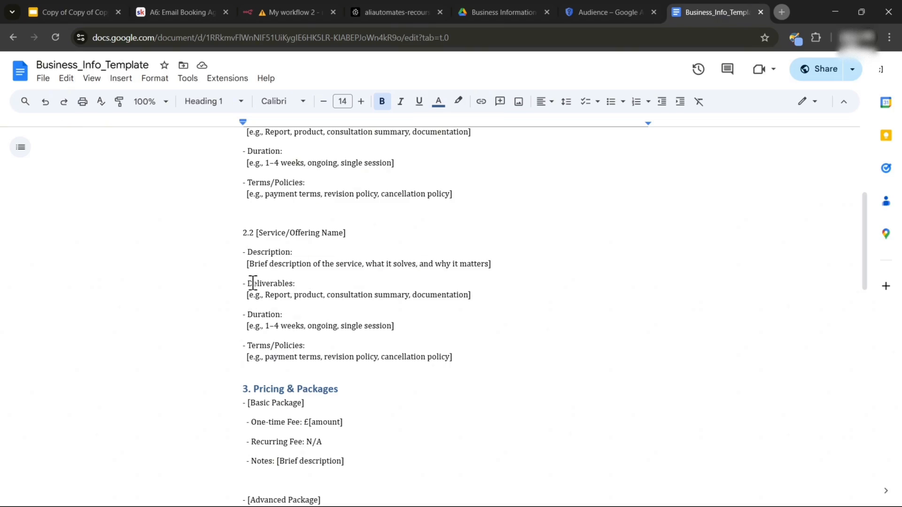
scroll(378, 368, "up", 1)
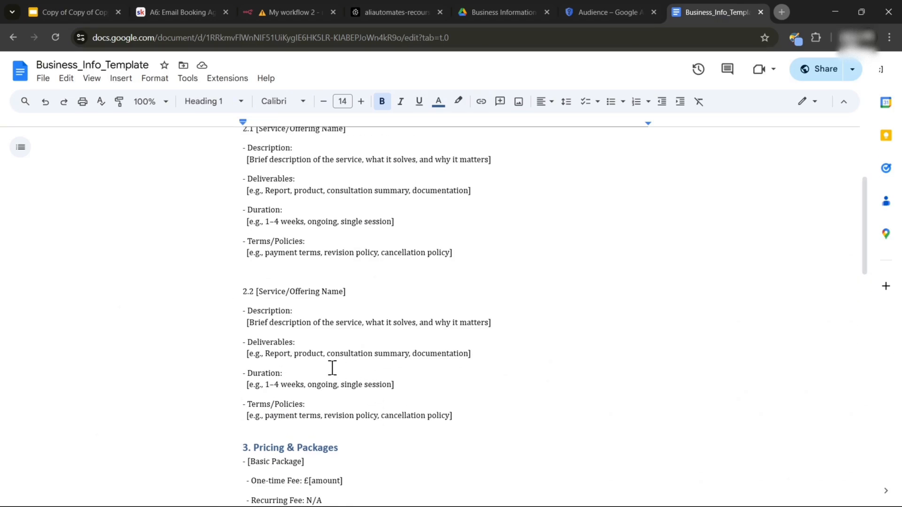
scroll(332, 368, "down", 4)
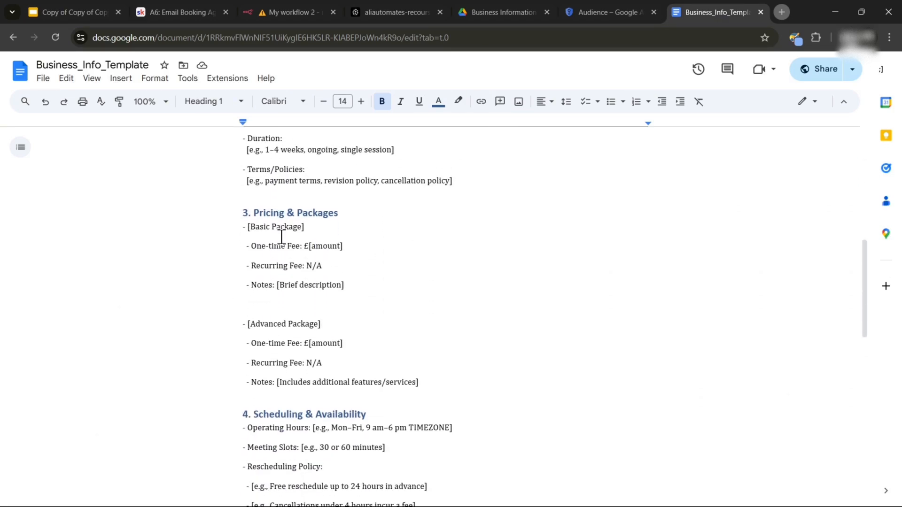
scroll(317, 293, "down", 1)
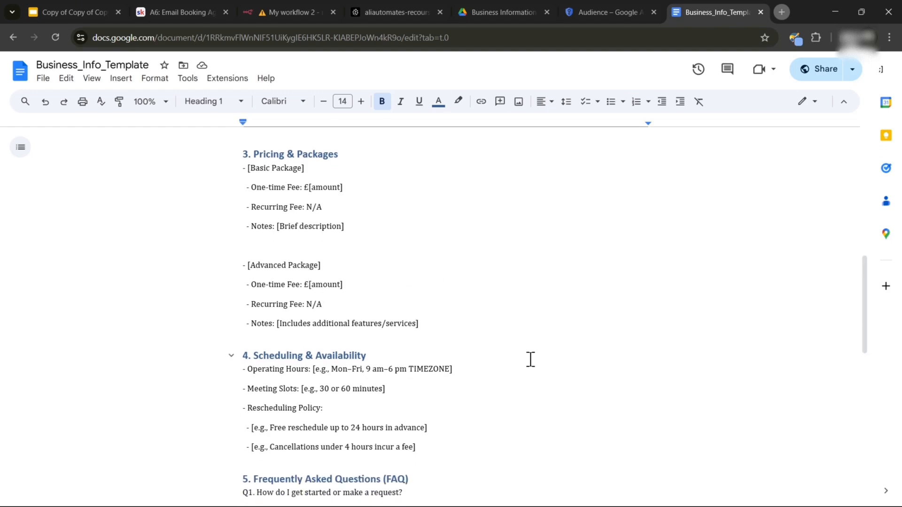
scroll(469, 356, "up", 1)
scroll(423, 373, "down", 2)
scroll(426, 372, "down", 2)
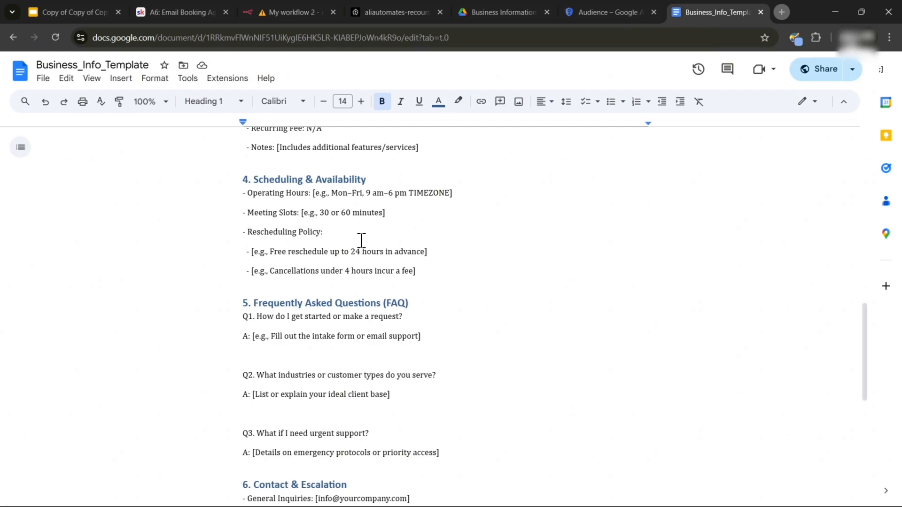
Read the template's Frequently Asked Questions, Contact & Escalation and Team Bios sections to the end of the document
scroll(354, 254, "down", 1)
scroll(358, 223, "down", 1)
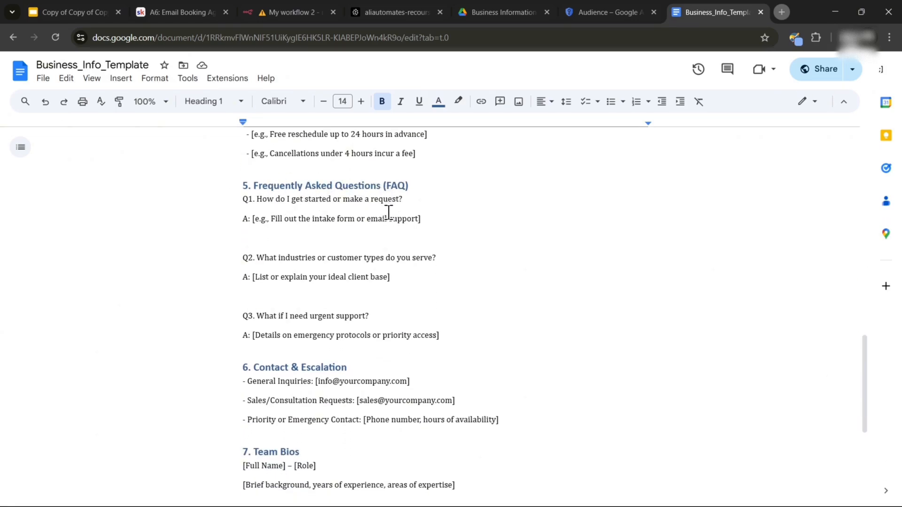
scroll(306, 235, "down", 1)
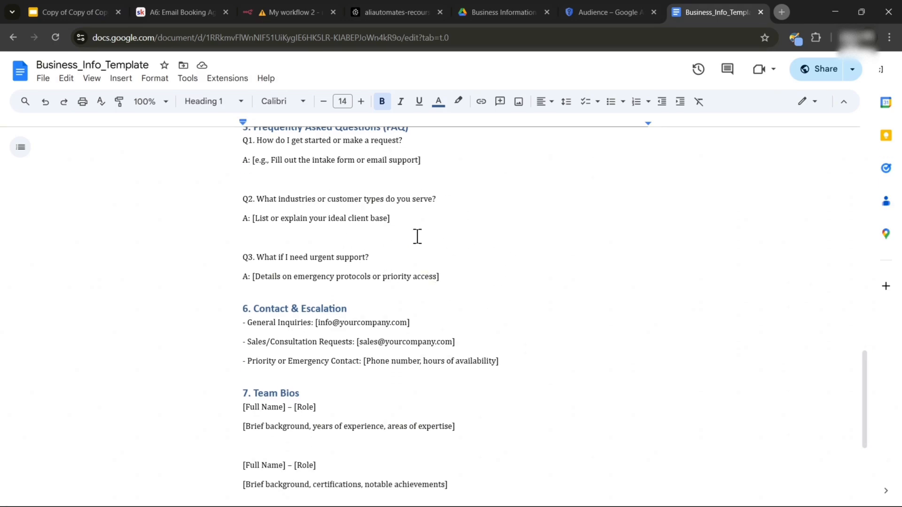
scroll(426, 233, "down", 1)
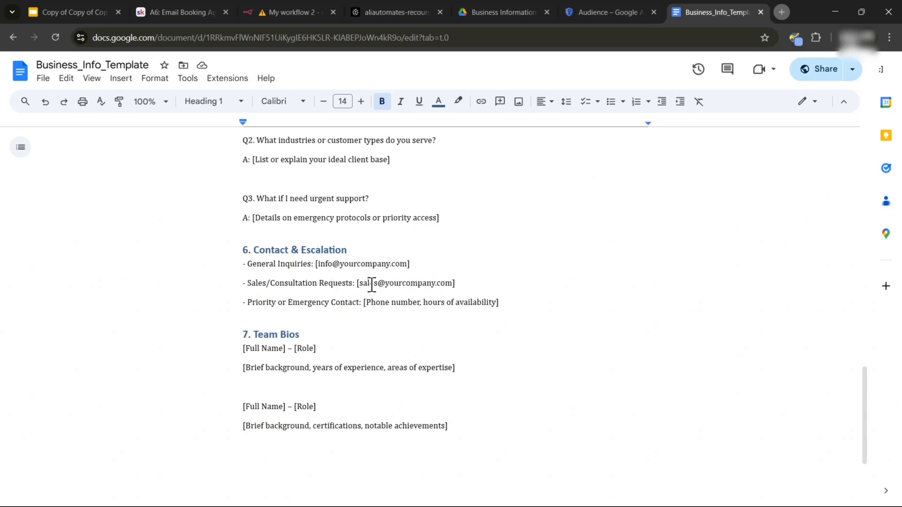
scroll(383, 316, "up", 1)
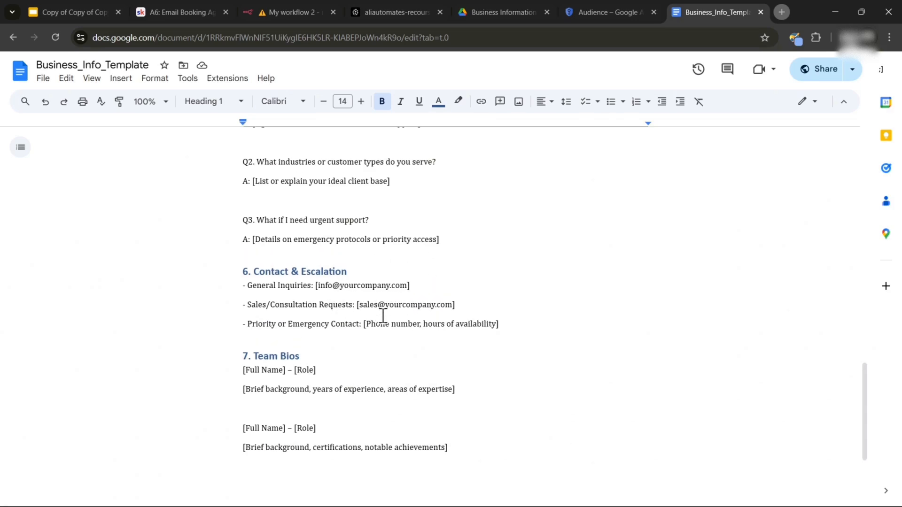
scroll(383, 315, "down", 2)
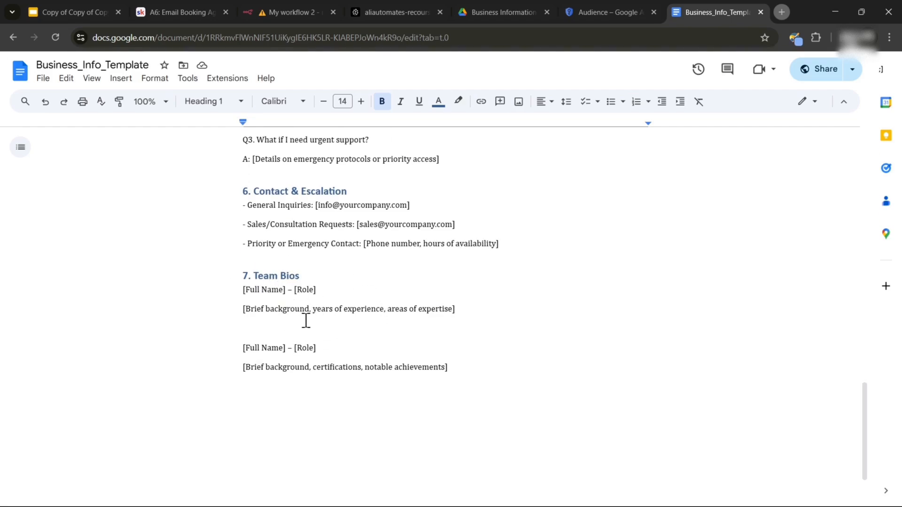
scroll(306, 321, "down", 1)
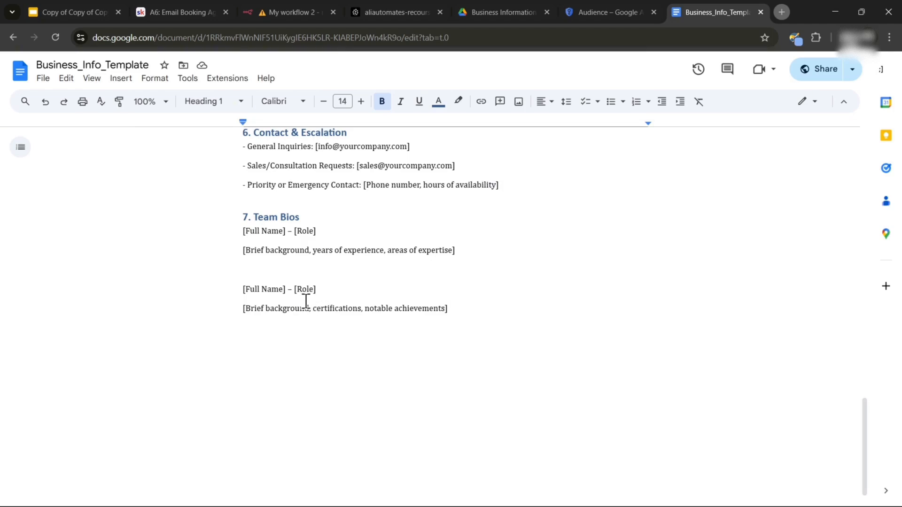
scroll(316, 314, "down", 1)
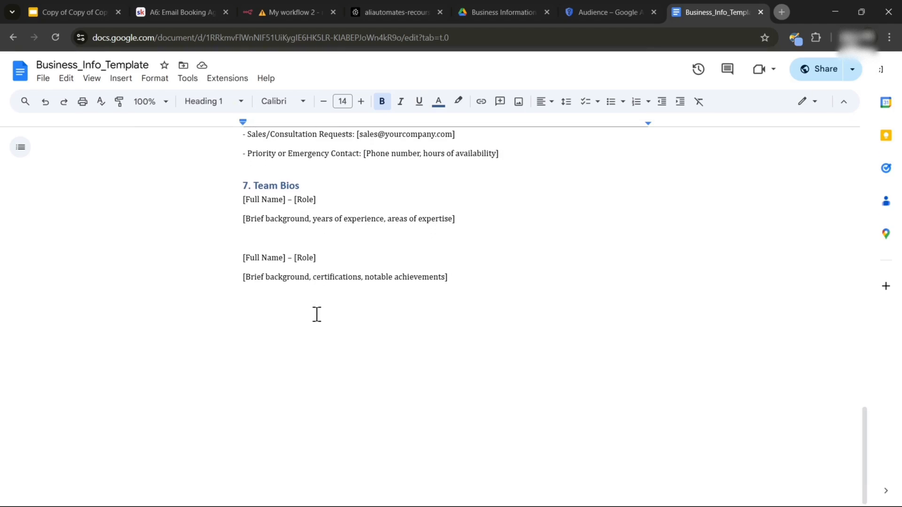
Skim the template once more from Company Overview down to the FAQ section
scroll(505, 276, "up", 10)
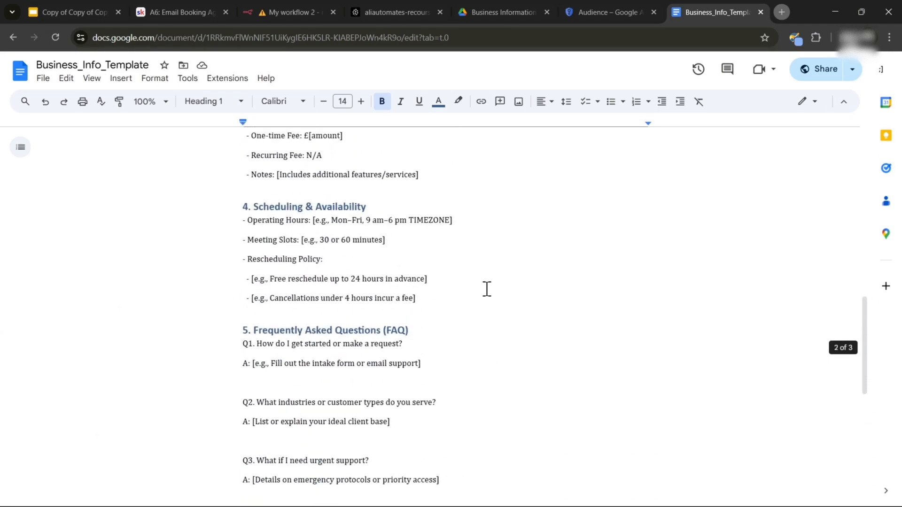
scroll(485, 290, "up", 10)
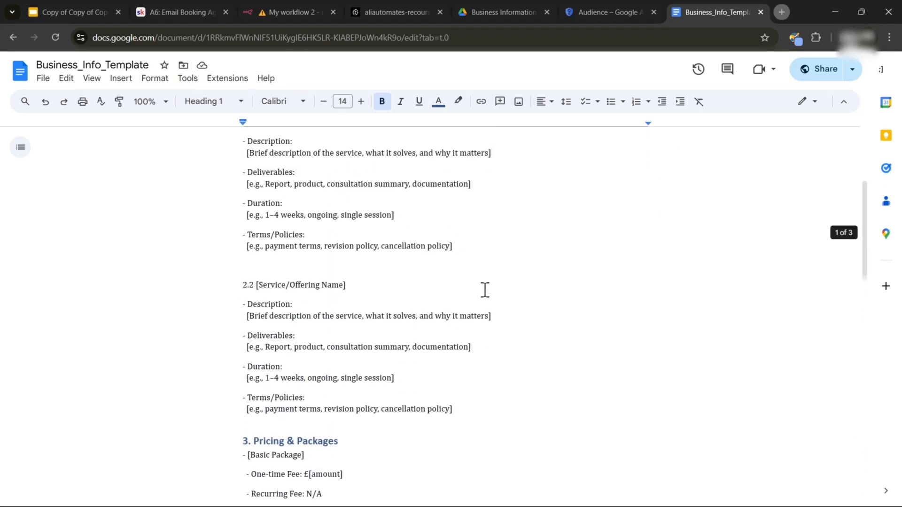
scroll(485, 290, "up", 1)
scroll(485, 291, "down", 4)
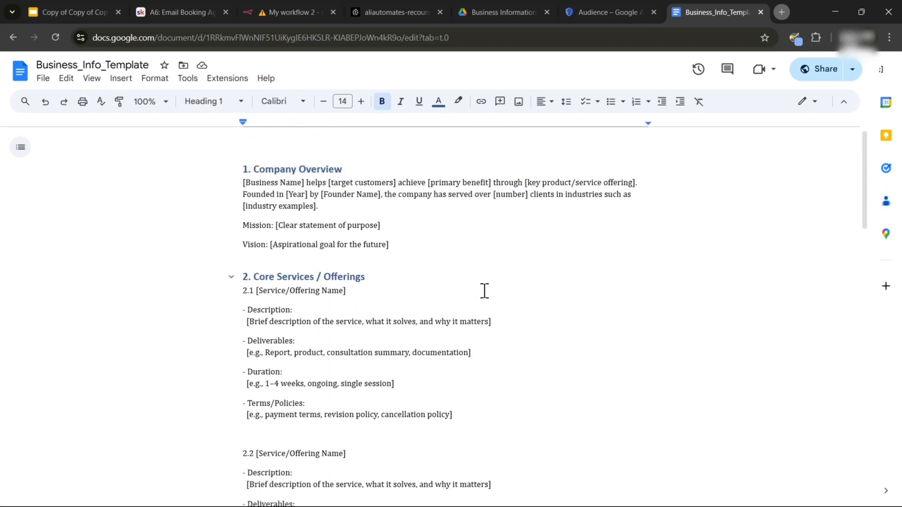
scroll(485, 291, "down", 6)
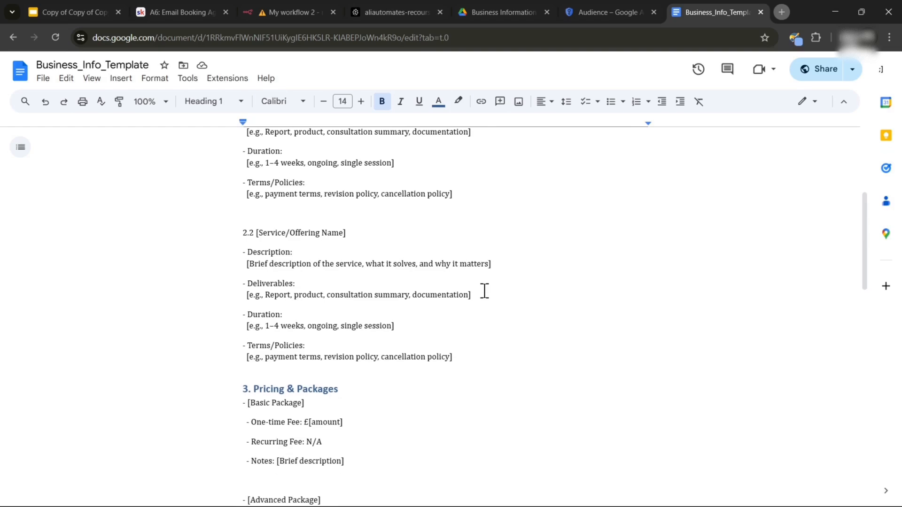
scroll(484, 291, "down", 1)
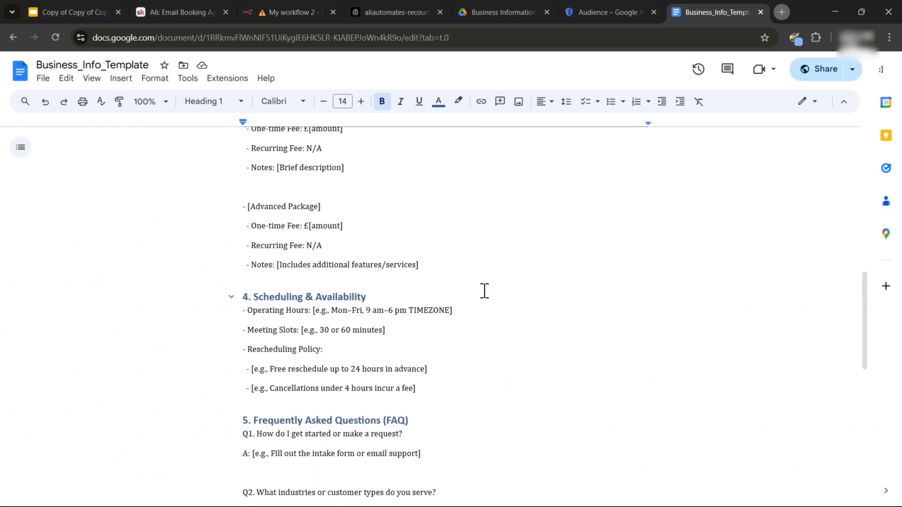
scroll(485, 291, "down", 1)
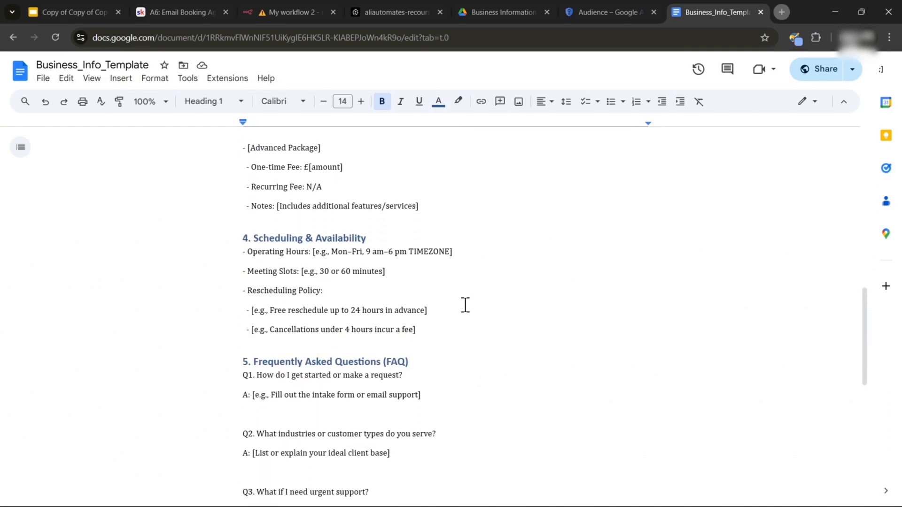
scroll(465, 304, "up", 2)
Switch to Google Drive and upload Business Info.docx from the computer into the Business Information folder
left_click(493, 12)
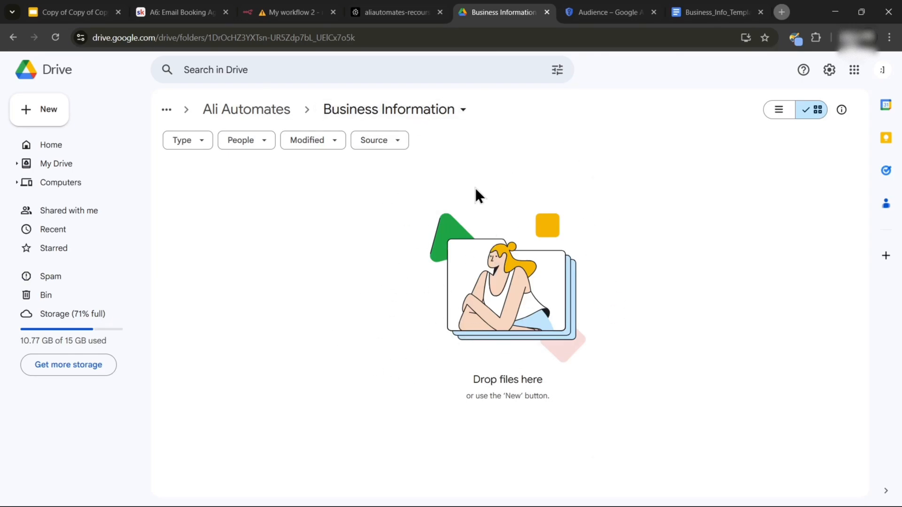
key("alt+Tab")
left_click_drag(199, 464, 308, 277)
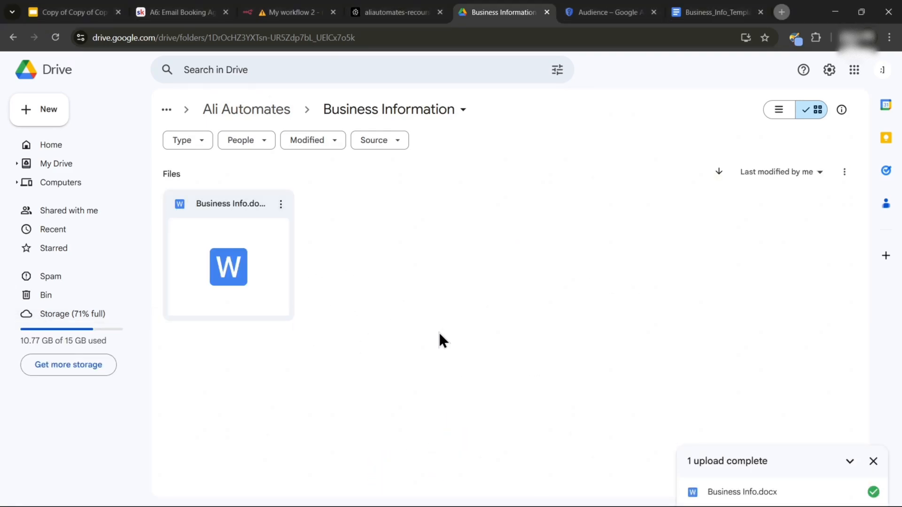
Switch to My workflow 2 in n8n and test-run the whole workflow on the uploaded file
left_click(298, 11)
left_click_drag(650, 146, 520, 151)
left_click_drag(419, 173, 437, 155)
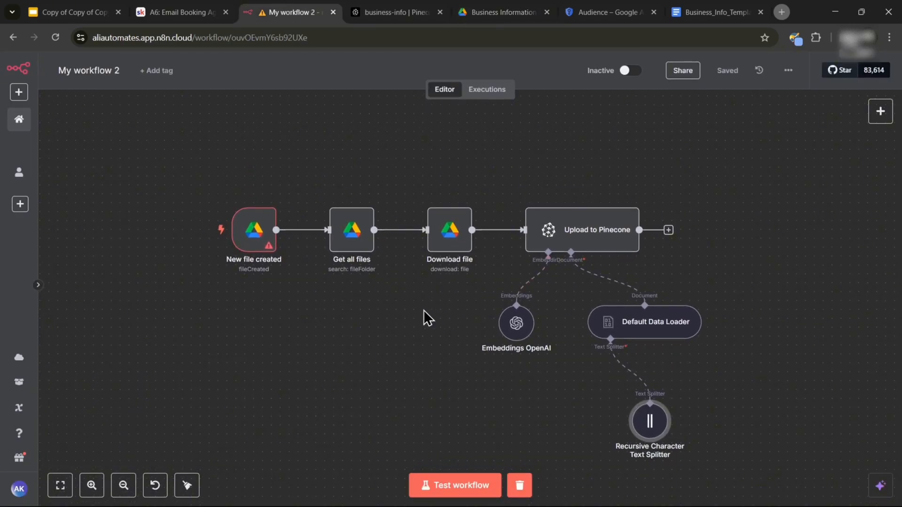
scroll(424, 310, "right", 2)
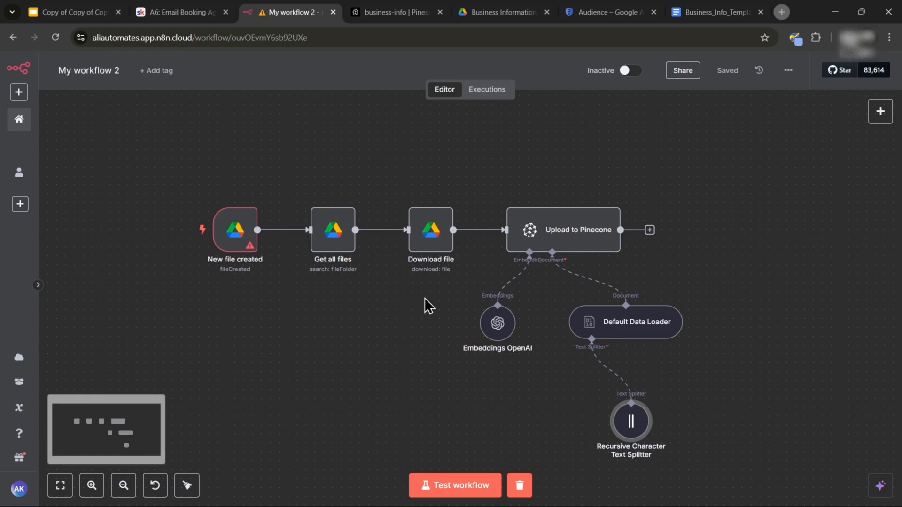
scroll(409, 303, "up", 1)
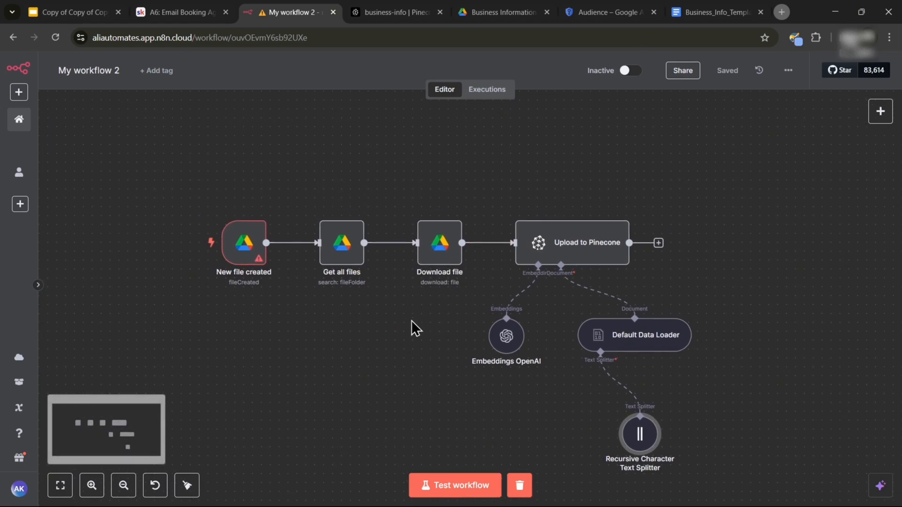
left_click(444, 484)
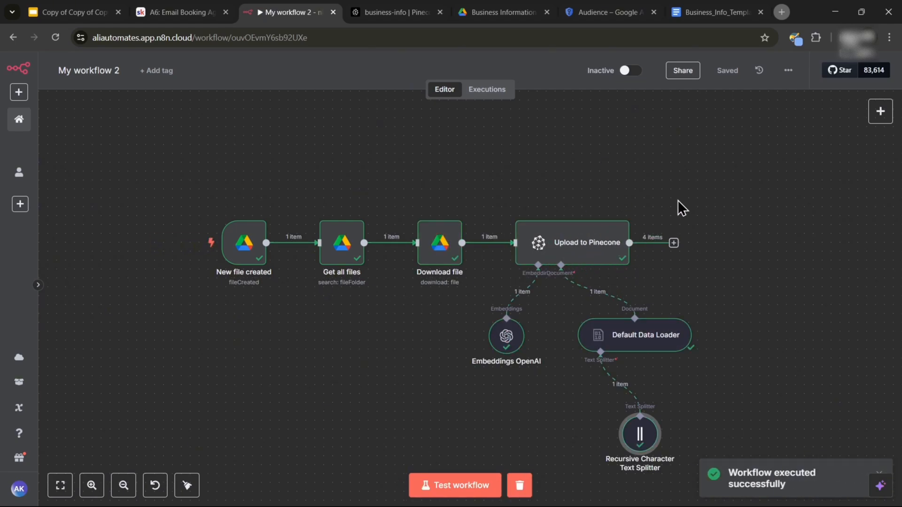
Switch to Pinecone, reload the business-info index and look through its records
scroll(679, 192, "right", 2)
left_click(397, 13)
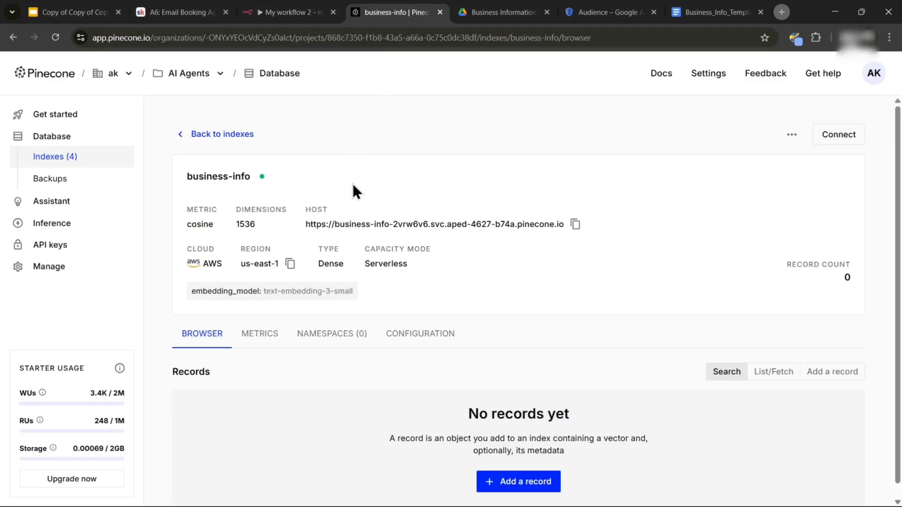
left_click(55, 38)
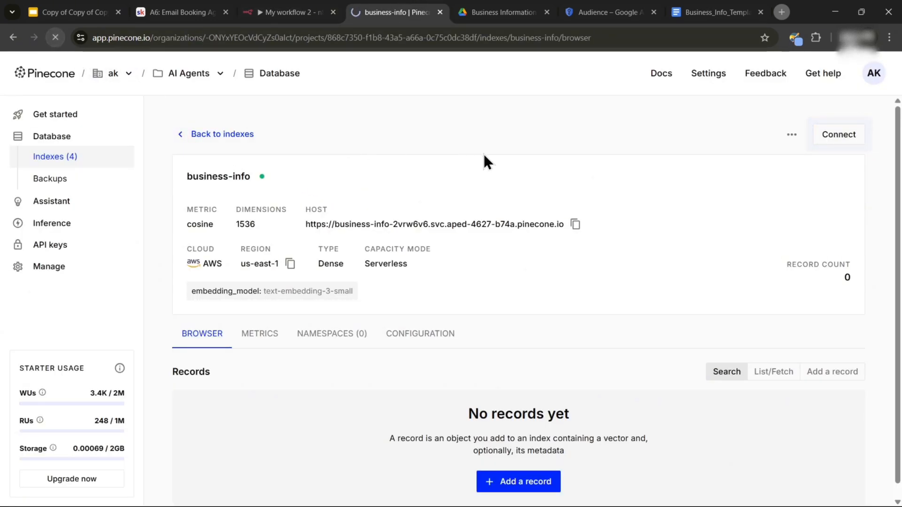
scroll(516, 324, "down", 5)
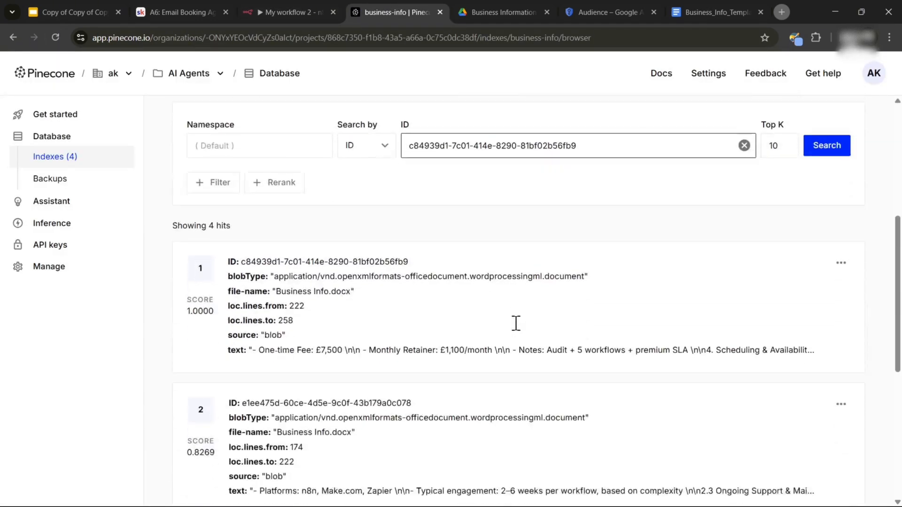
scroll(516, 324, "down", 5)
scroll(719, 303, "up", 6)
scroll(717, 295, "up", 1)
Fetch the first record to view its metadata and text, and close it
left_click(840, 317)
left_click(823, 343)
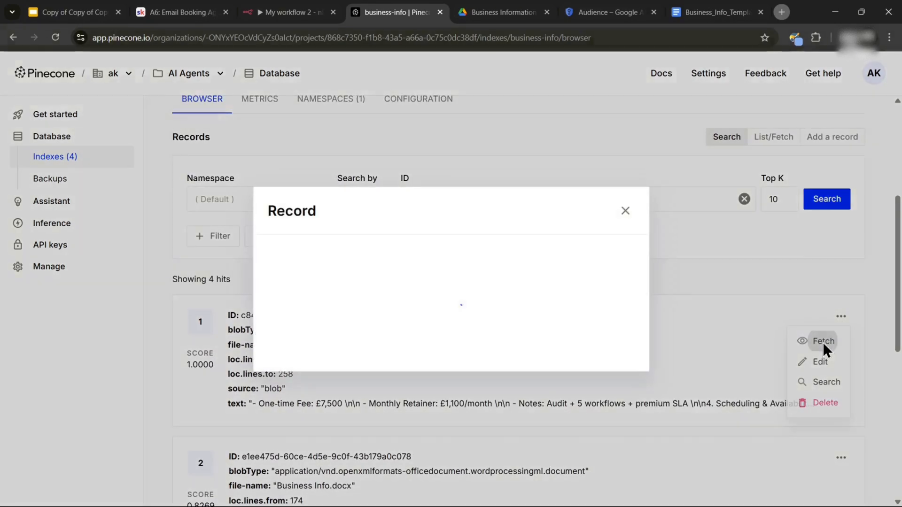
scroll(506, 371, "down", 1)
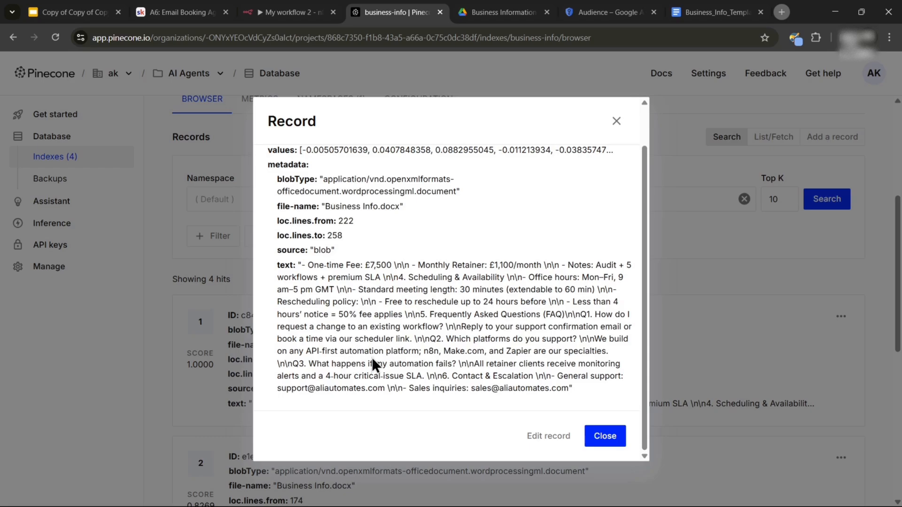
left_click(617, 122)
Reopen the first record, examine the FAQ passage on supported platforms in its text, and return to the record list
scroll(656, 362, "down", 1)
left_click(841, 258)
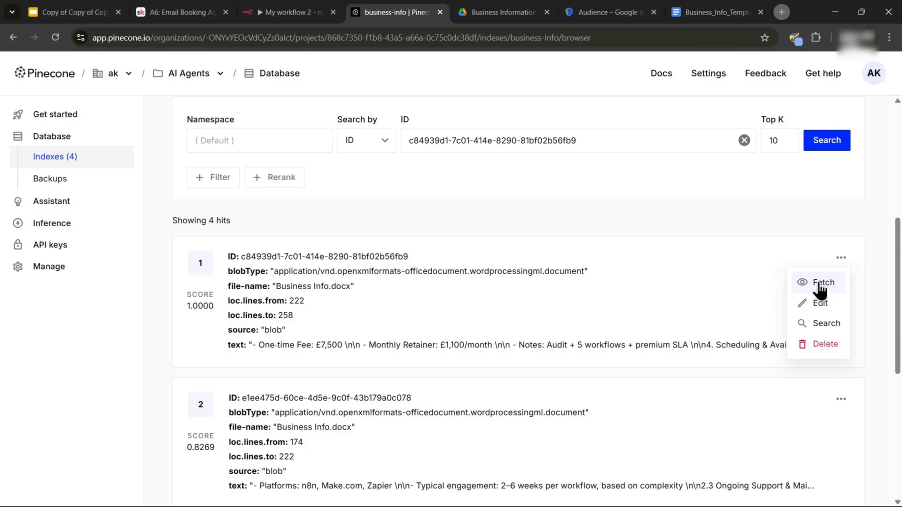
left_click(818, 285)
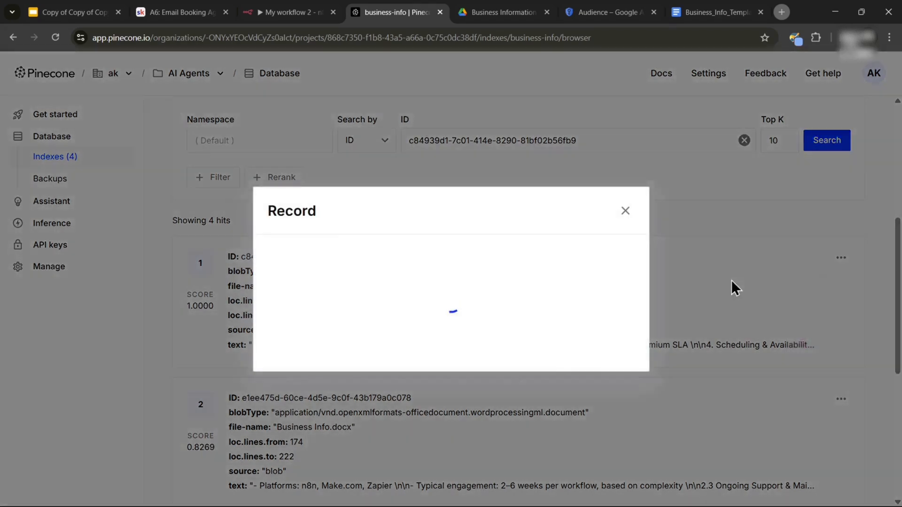
scroll(497, 338, "down", 1)
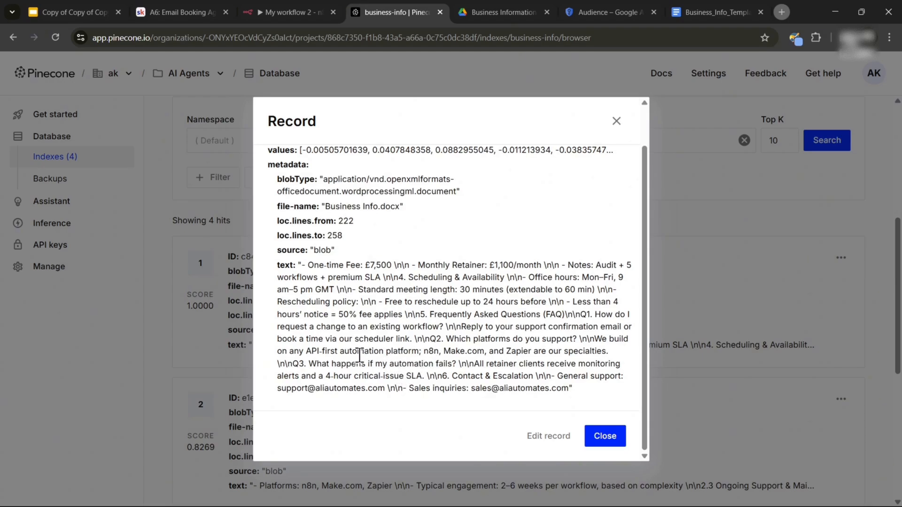
left_click_drag(338, 352, 488, 370)
left_click(482, 378)
left_click(617, 122)
scroll(612, 270, "down", 1)
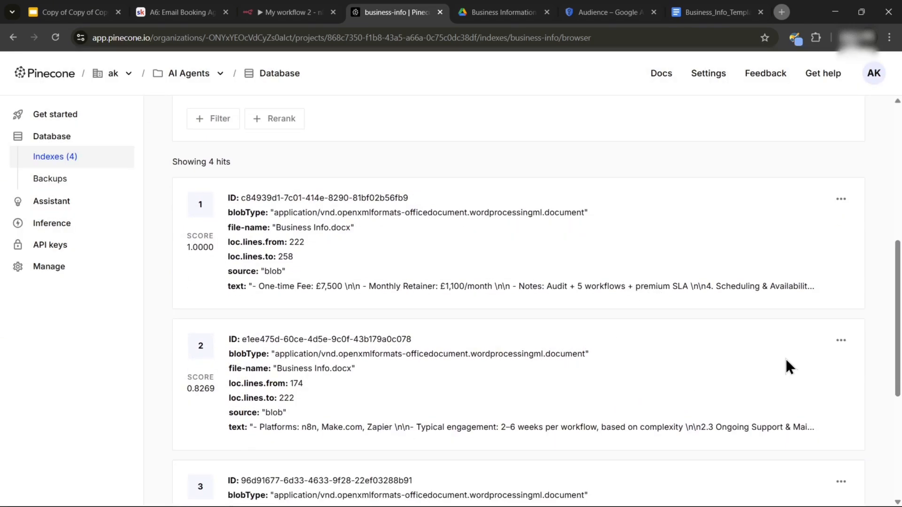
Fetch the second record, examine its metadata and the platforms passage in its text, and close it
left_click(841, 342)
left_click(831, 365)
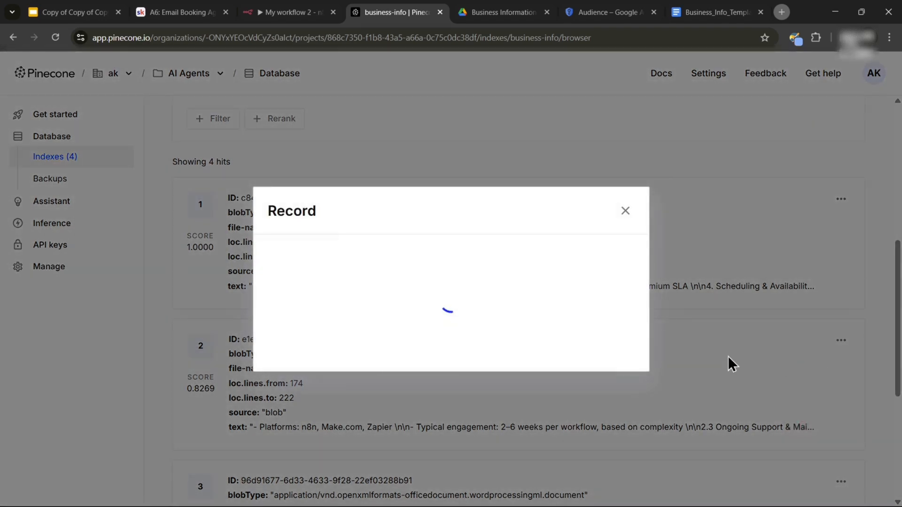
scroll(509, 297, "down", 1)
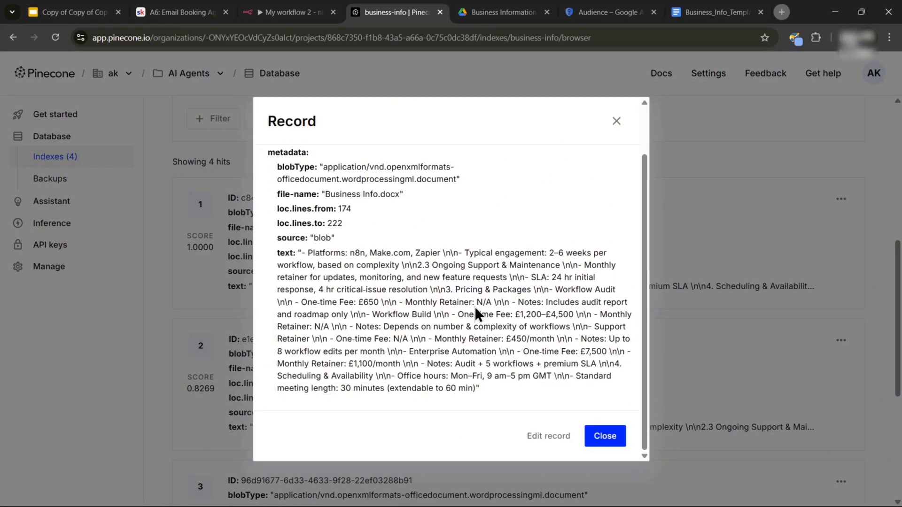
left_click_drag(310, 254, 448, 254)
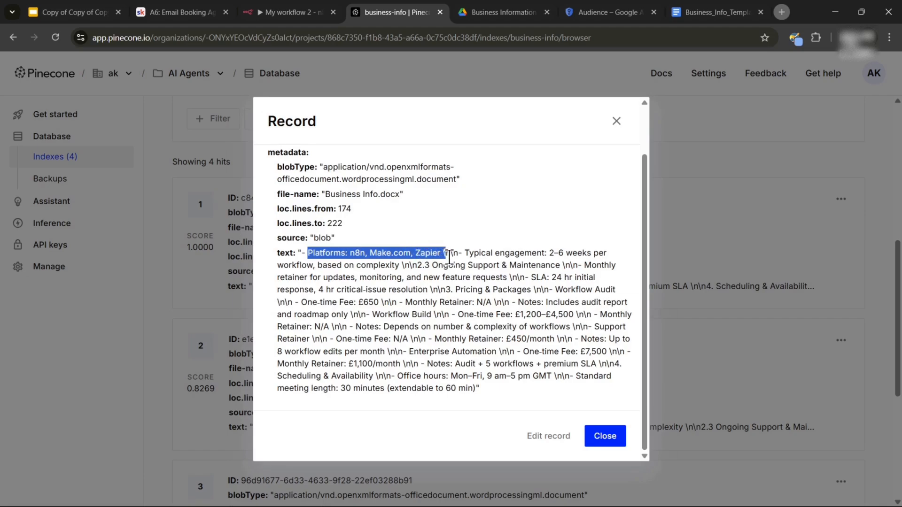
left_click(448, 253)
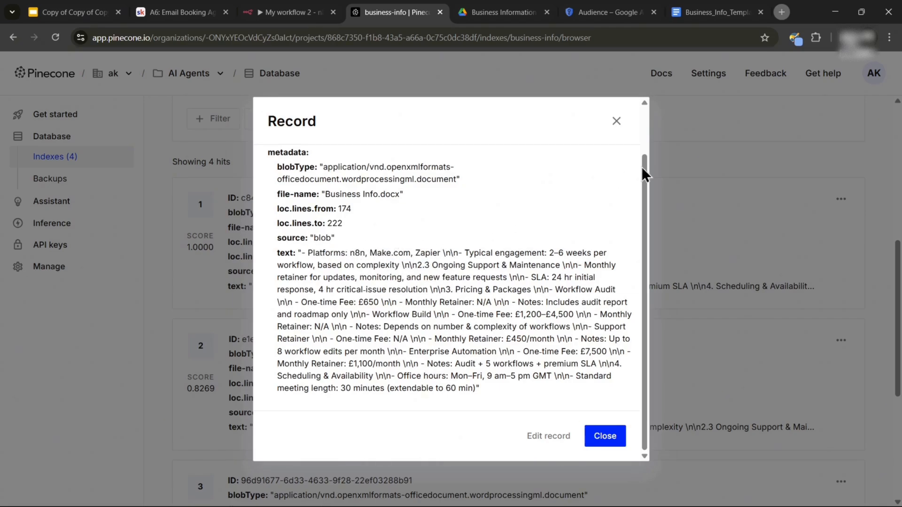
left_click(614, 122)
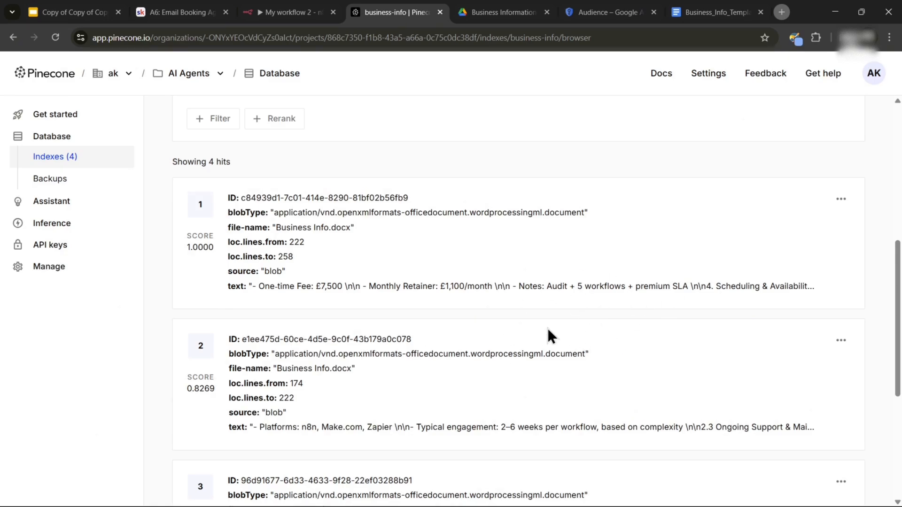
Switch to My workflow 2 in n8n, review the Recursive Character Text Splitter's chunk settings and output, and return to the canvas
left_click(258, 12)
scroll(620, 363, "down", 5)
scroll(556, 362, "up", 3)
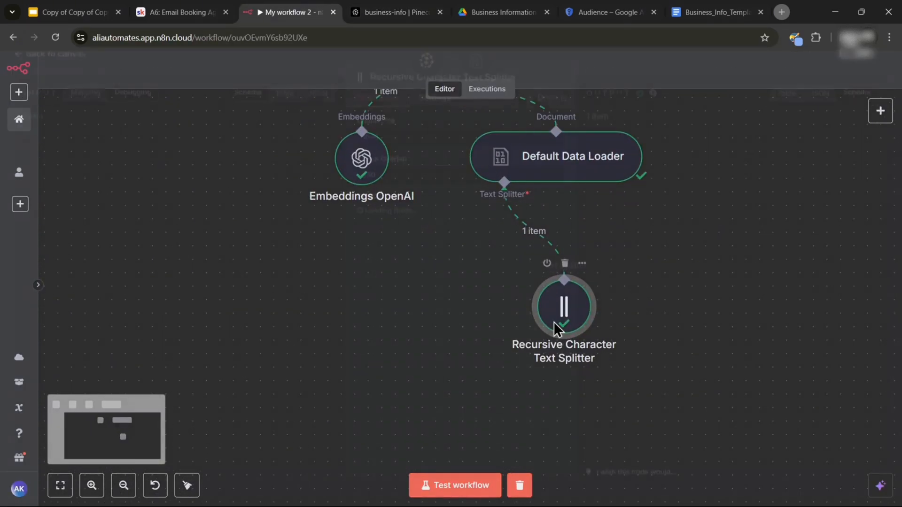
double_click(557, 328)
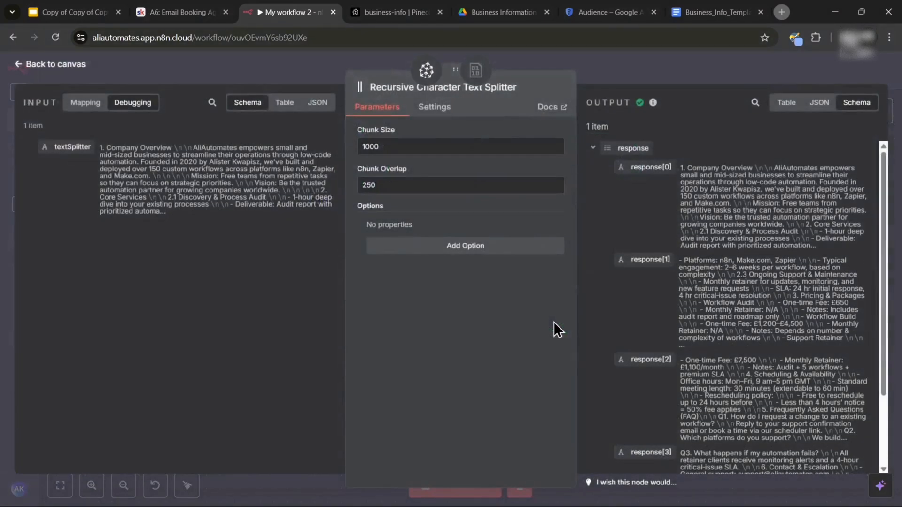
left_click(37, 64)
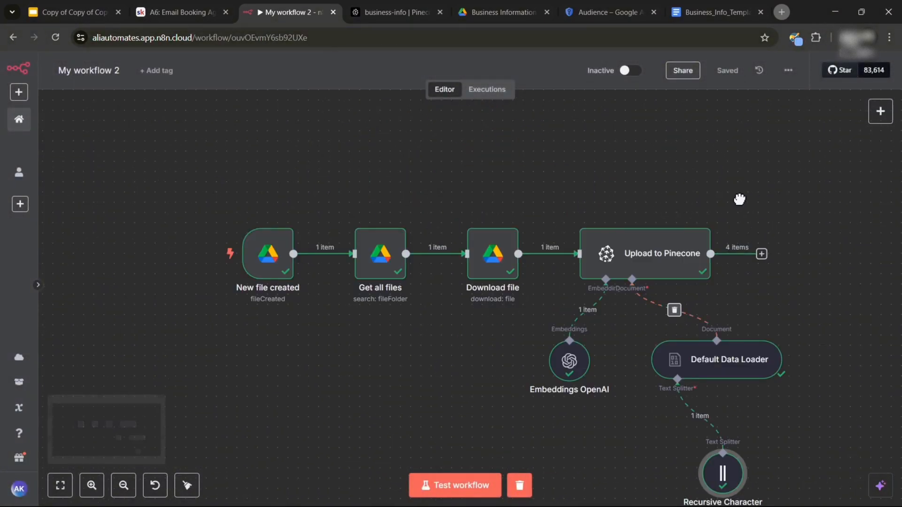
left_click_drag(739, 199, 564, 177)
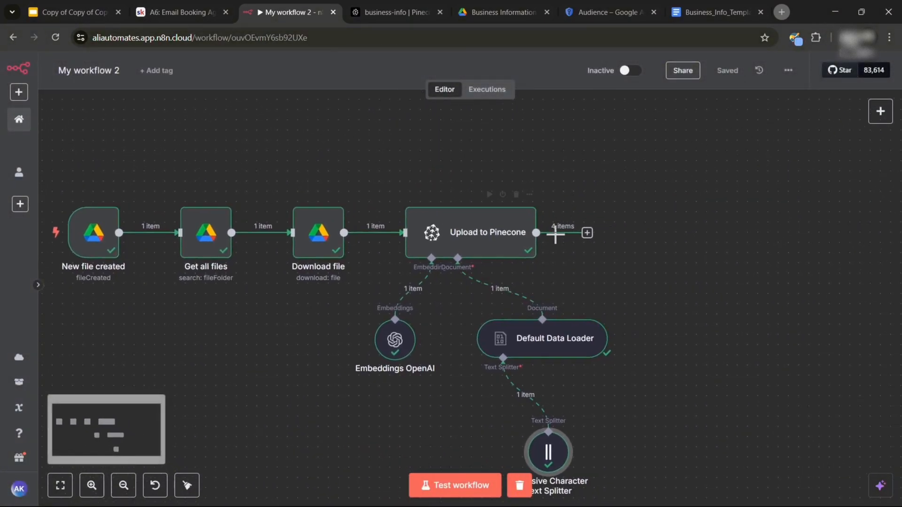
scroll(556, 237, "up", 2)
Switch to Pinecone and look through the business-info records once more
left_click(404, 11)
scroll(464, 308, "down", 5)
scroll(525, 371, "up", 5)
Switch back to n8n, activate My workflow 2 and acknowledge the activation notice
left_click(291, 12)
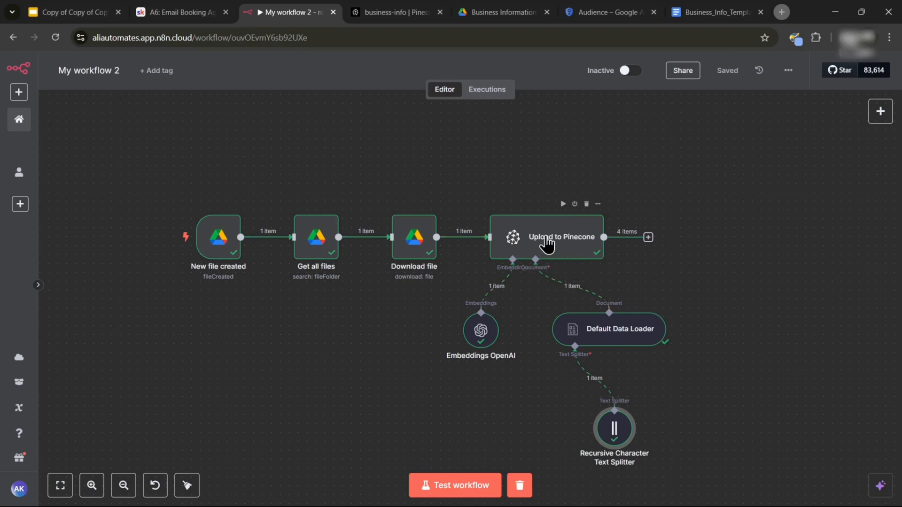
left_click(630, 72)
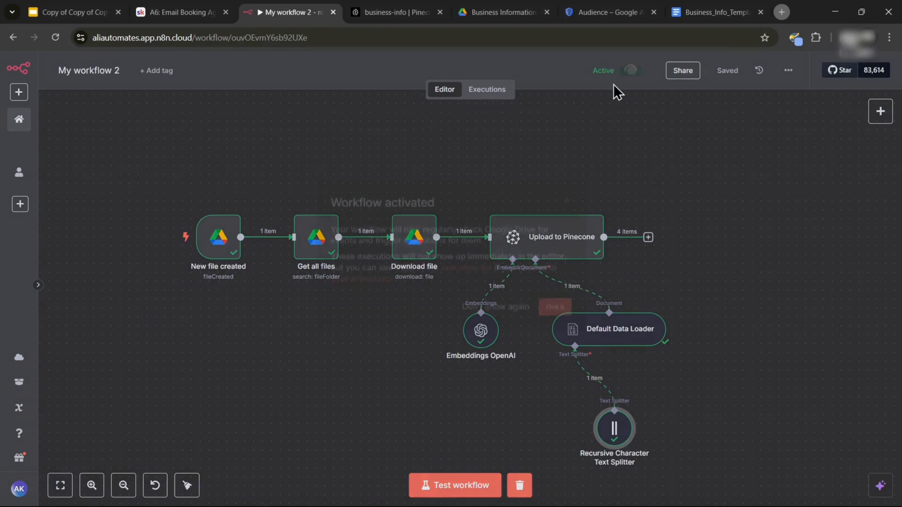
left_click(555, 316)
Check the Business Information folder in Google Drive and the business-info records in Pinecone
left_click(470, 11)
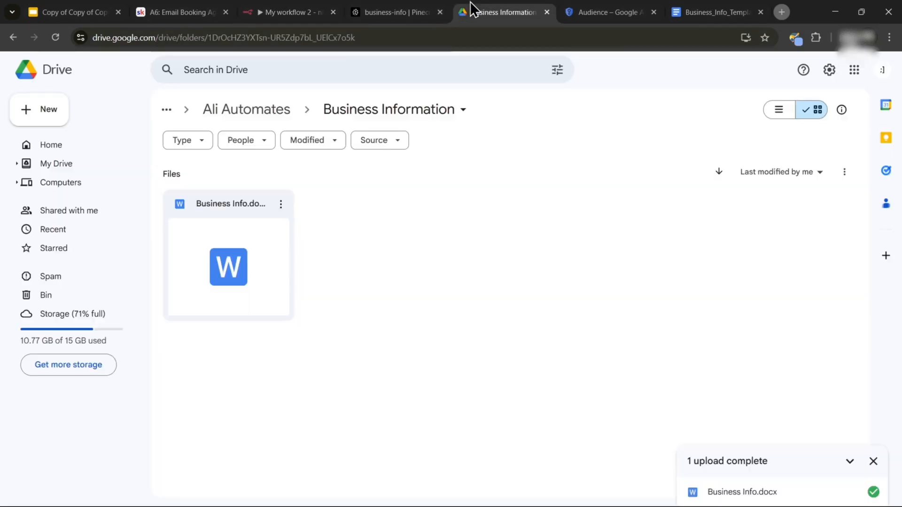
left_click(312, 11)
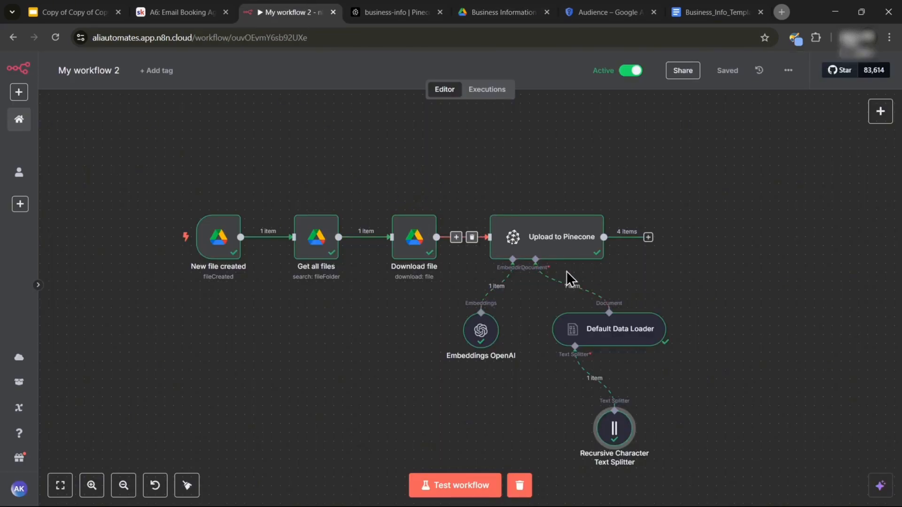
left_click(380, 13)
scroll(401, 255, "down", 5)
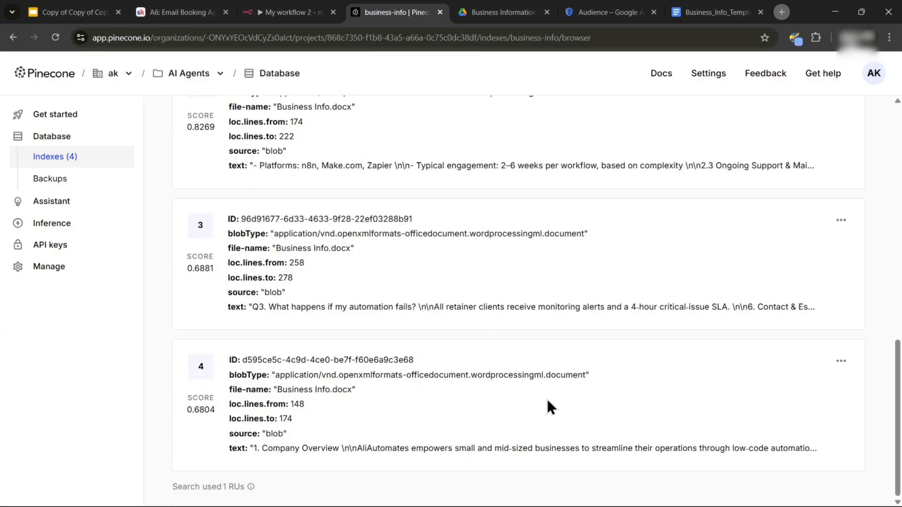
scroll(517, 328, "up", 10)
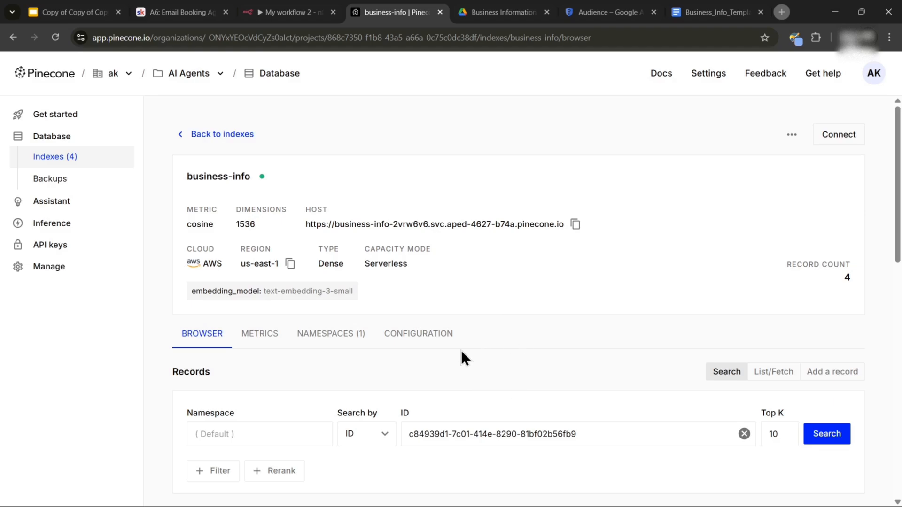
Switch to n8n and rename My workflow 2 as Upload to Pinecone
key("ctrl+Page_Up")
left_click(66, 70)
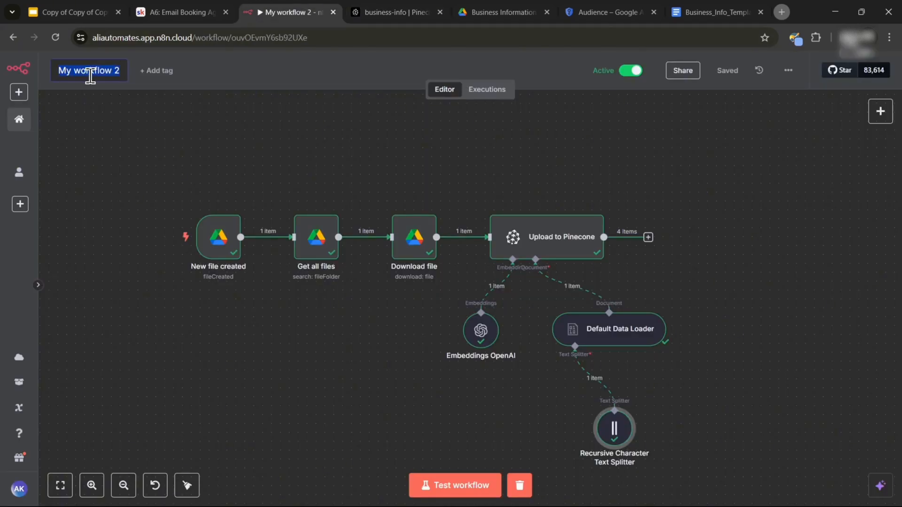
type("Upload to Pinecone")
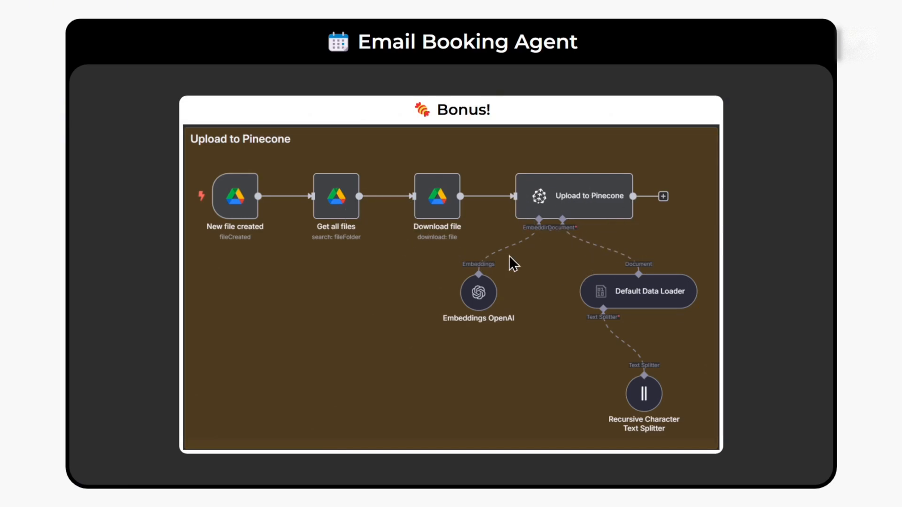
Show the three-part Email Booking Agent slide, and open My workflow from the n8n workflows overview
key("Left")
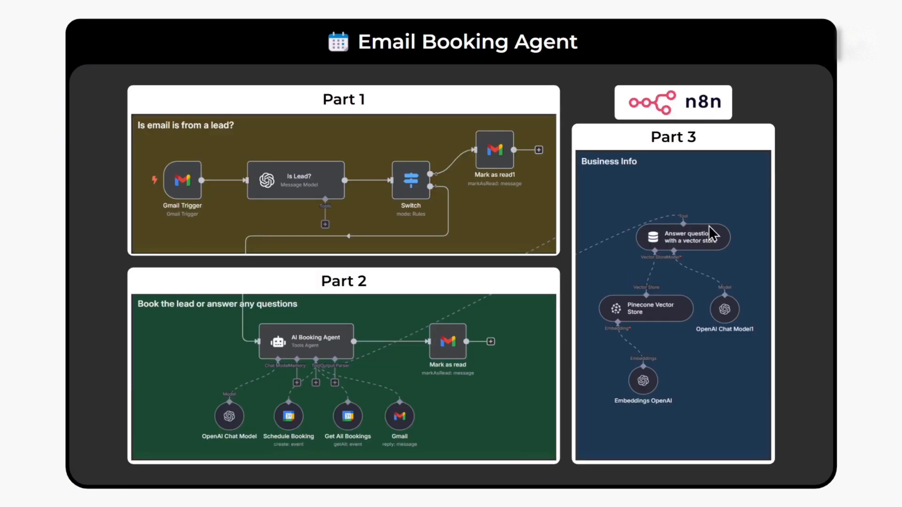
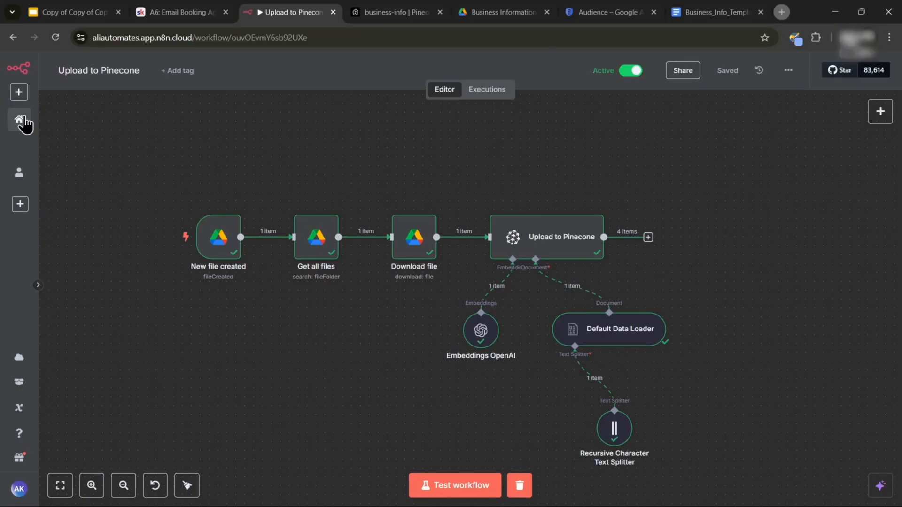
left_click(19, 120)
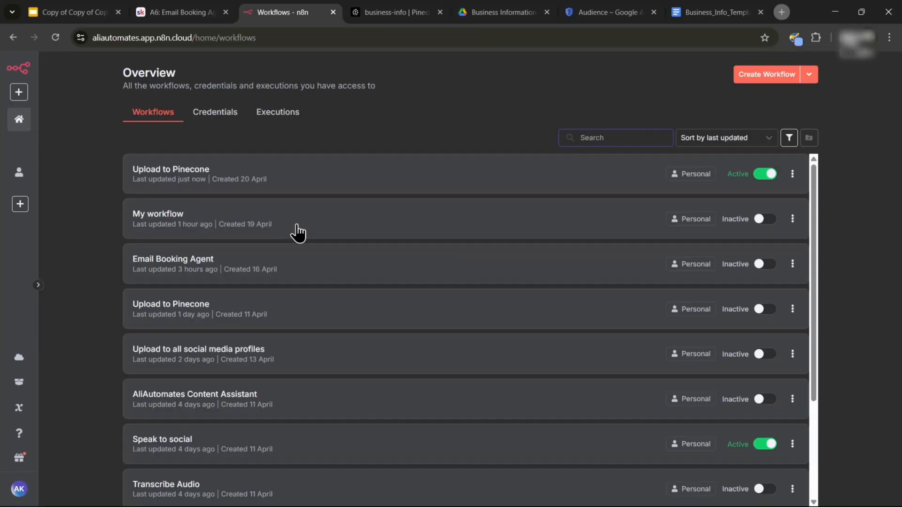
left_click(297, 233)
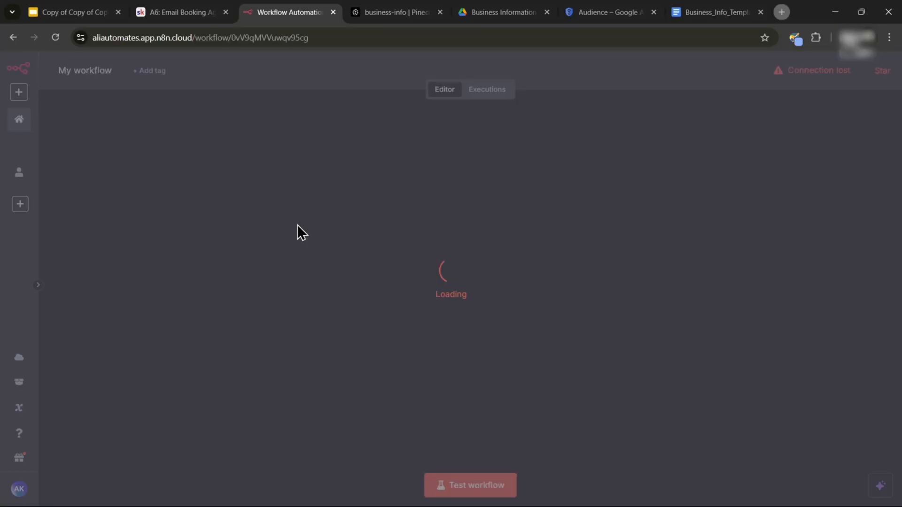
Add a Vector Store Question Answer Tool to the AI Booking Agent's tools
left_click_drag(705, 192, 445, 159)
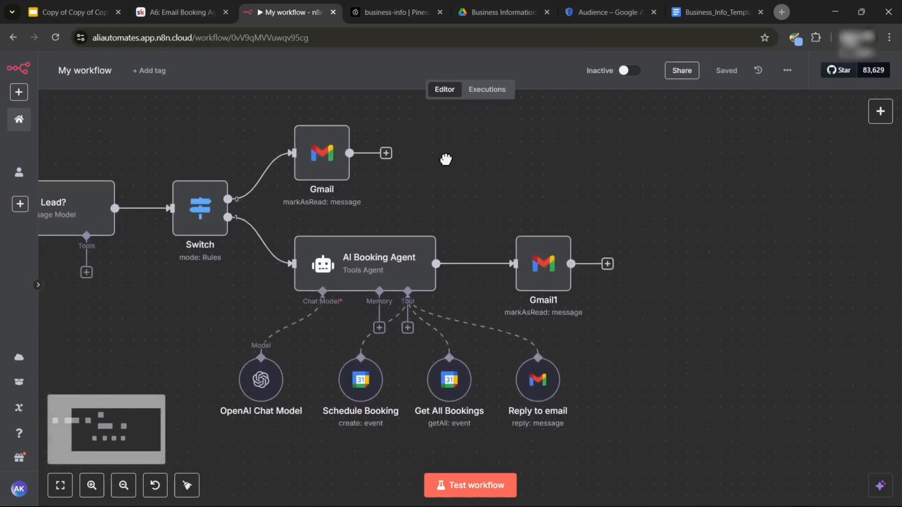
scroll(441, 164, "down", 3)
scroll(499, 277, "up", 1)
scroll(399, 284, "up", 2)
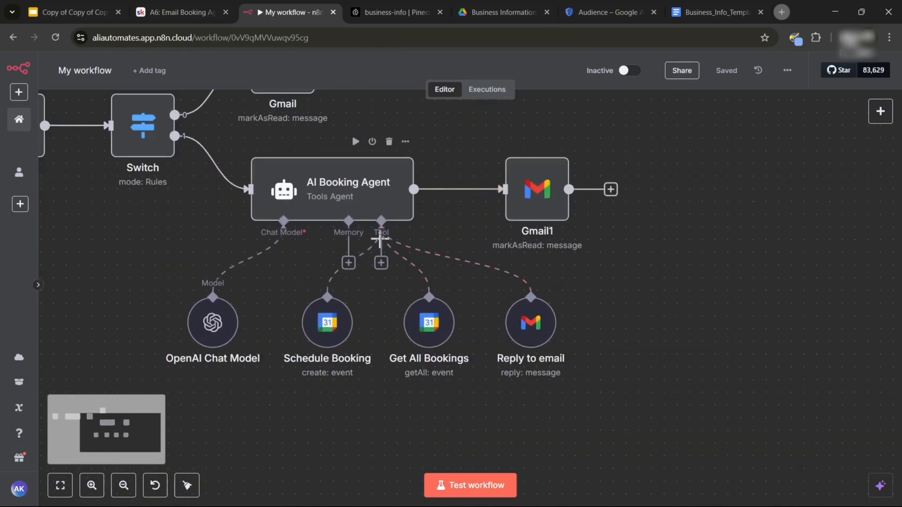
left_click(381, 263)
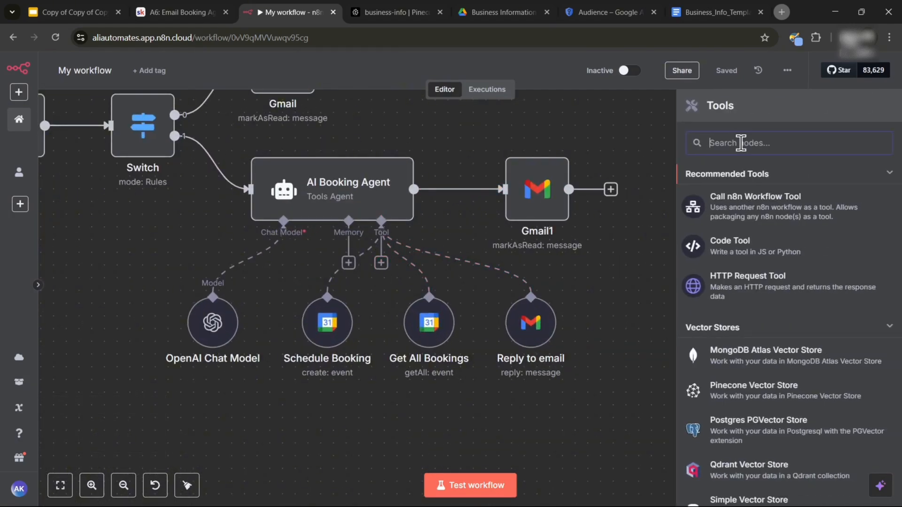
type("answe")
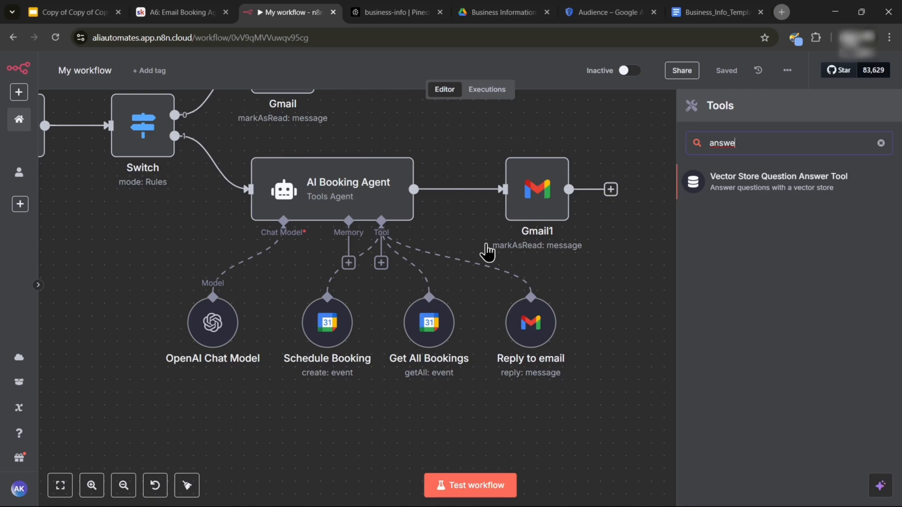
left_click(827, 193)
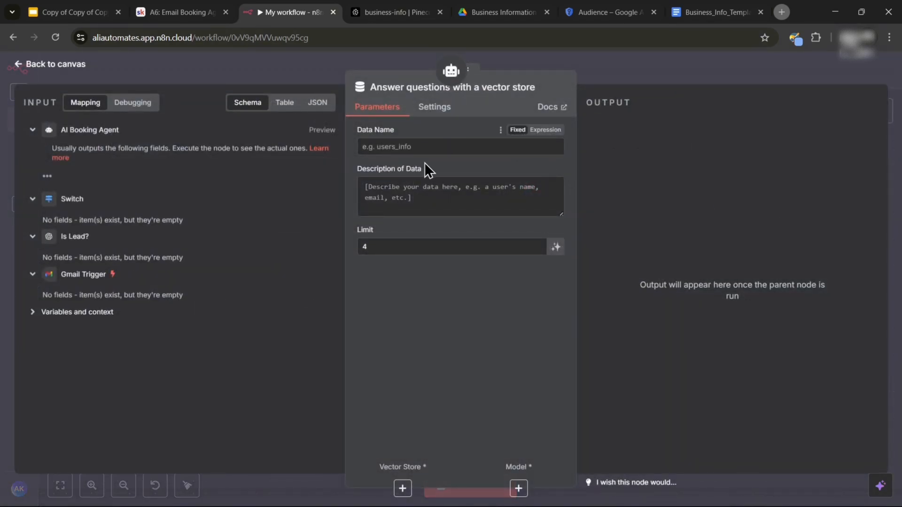
Set the data name to businessInfo and paste the Skool lesson's description, "A vector store of the information about the business."
type("businessInfo")
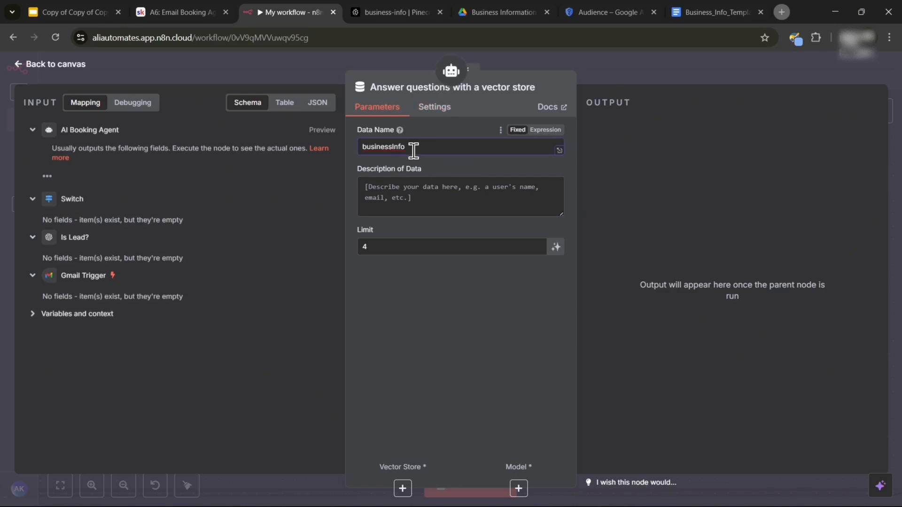
left_click(372, 183)
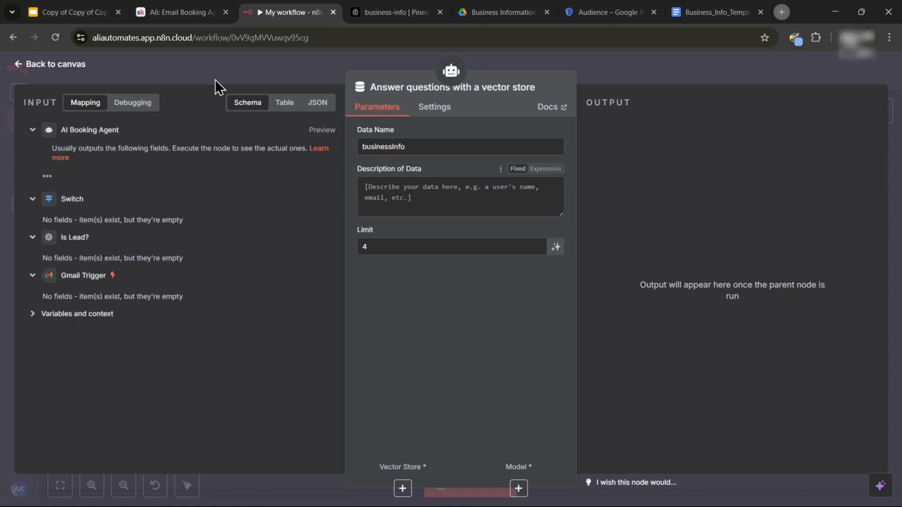
left_click(194, 13)
scroll(391, 230, "up", 1)
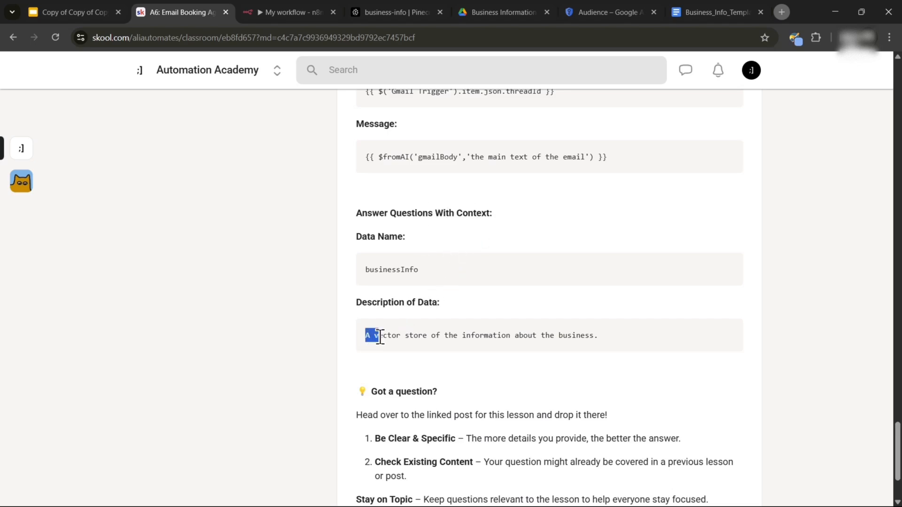
left_click_drag(375, 337, 596, 327)
left_click(300, 12)
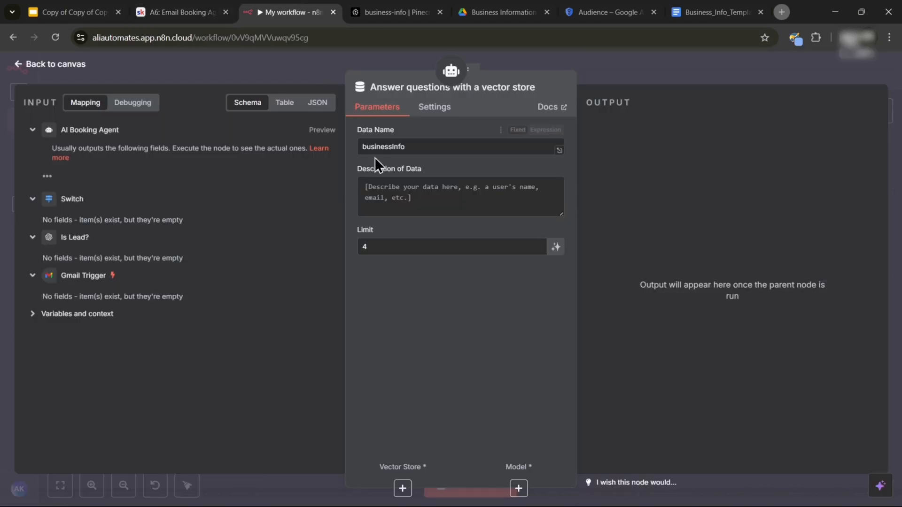
left_click(395, 188)
type("A vector store of the information about the business.")
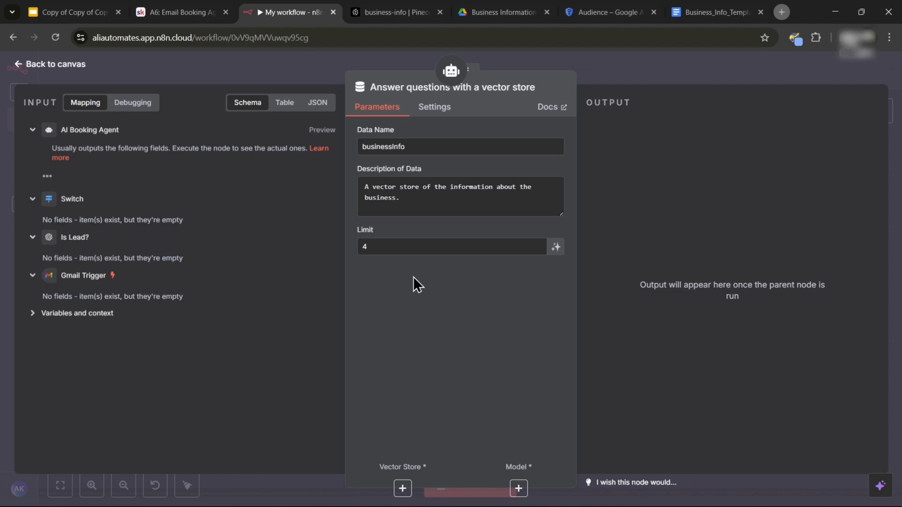
Set the vector store tool's result limit to 5 and return to the canvas
left_click(402, 246)
key("BackSpace")
type("5")
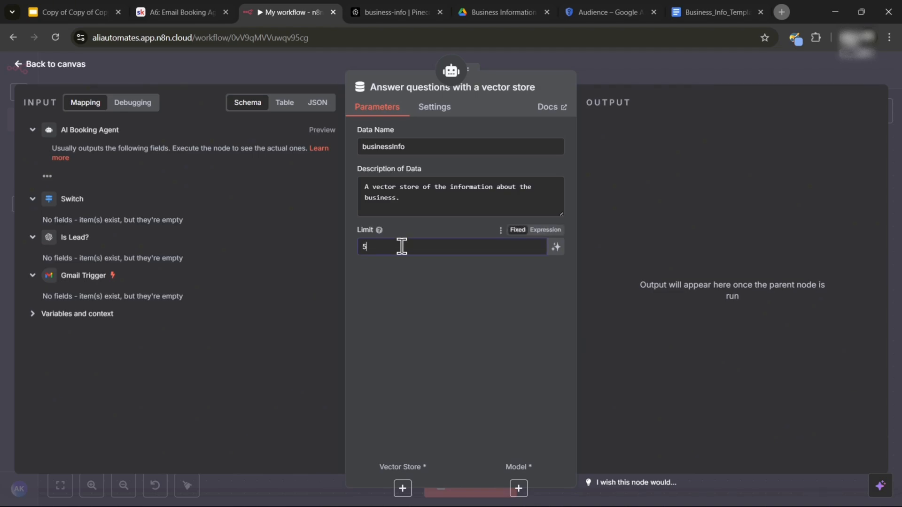
left_click(66, 66)
left_click_drag(771, 221, 629, 192)
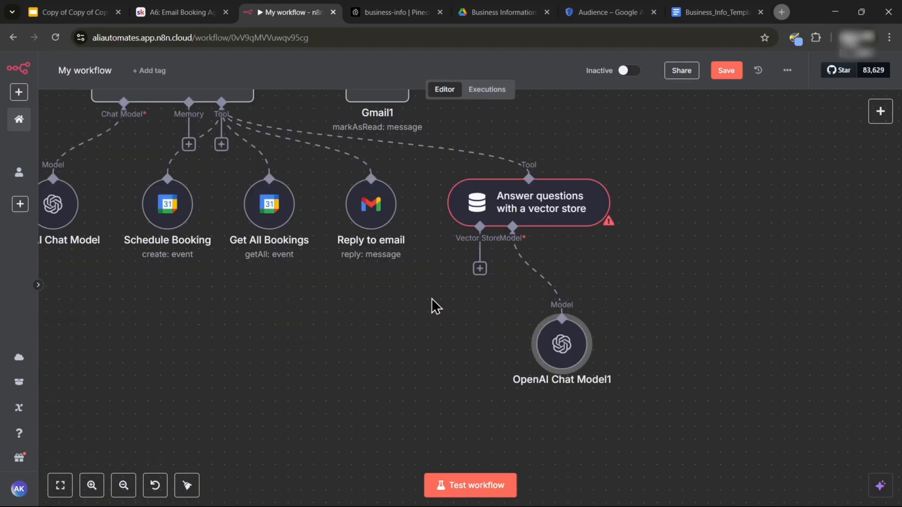
Attach a Pinecone Vector Store to the Answer questions with a vector store tool
left_click_drag(431, 298, 511, 309)
scroll(485, 297, "down", 2)
scroll(531, 294, "up", 2)
left_click(496, 284)
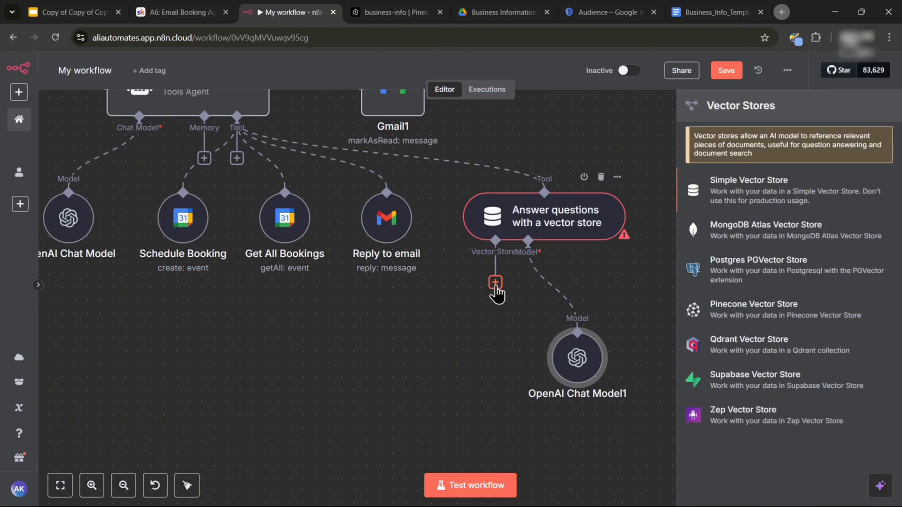
left_click(761, 307)
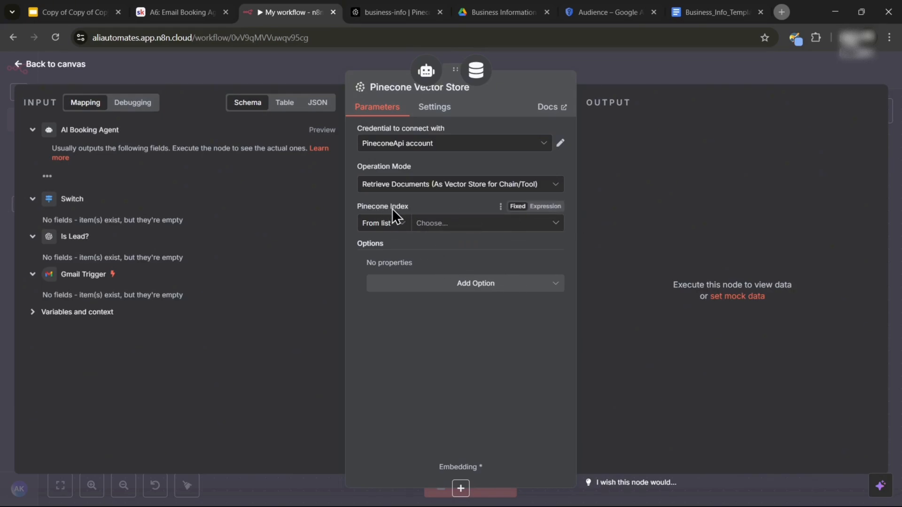
Set the Pinecone Vector Store's index to business-info, check that index in Pinecone, and return to the n8n canvas
left_click(446, 229)
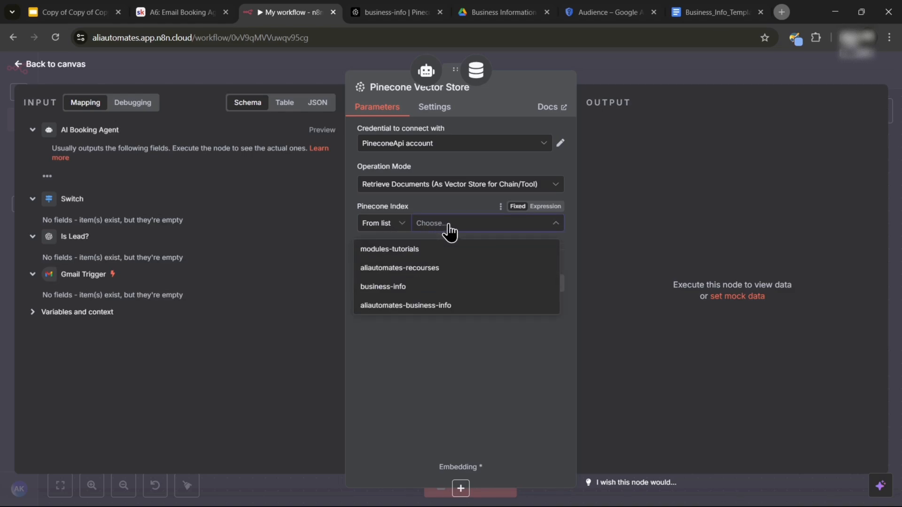
left_click(408, 287)
left_click(391, 12)
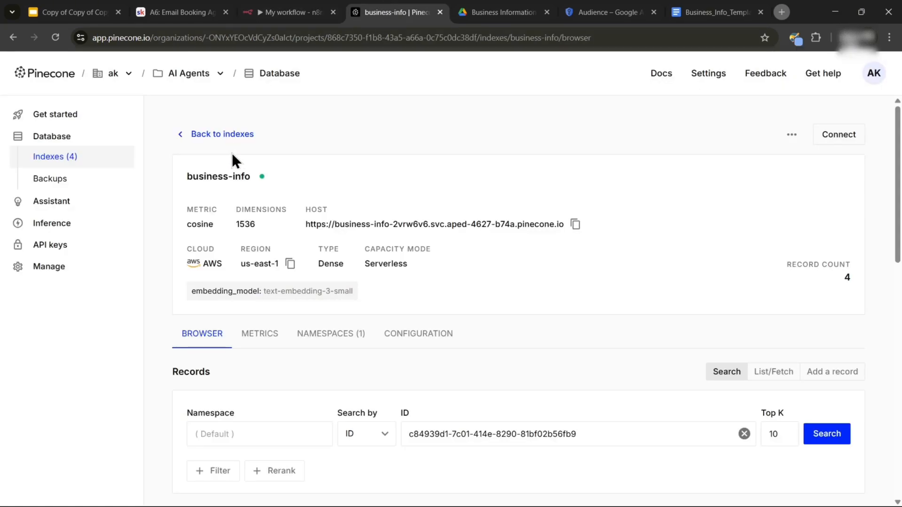
left_click(290, 11)
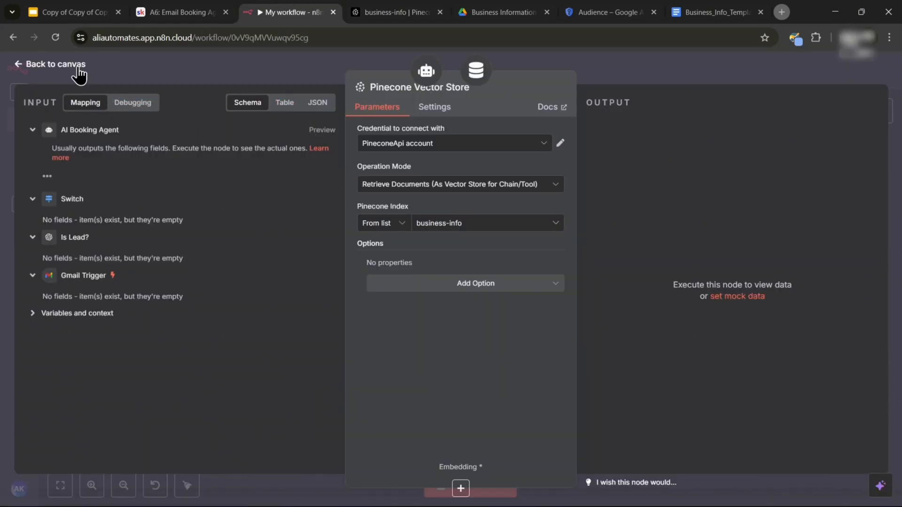
left_click(61, 65)
Move the Pinecone Vector Store node beneath the question tool and attach an Embeddings OpenAI node to it
left_click_drag(701, 367, 514, 336)
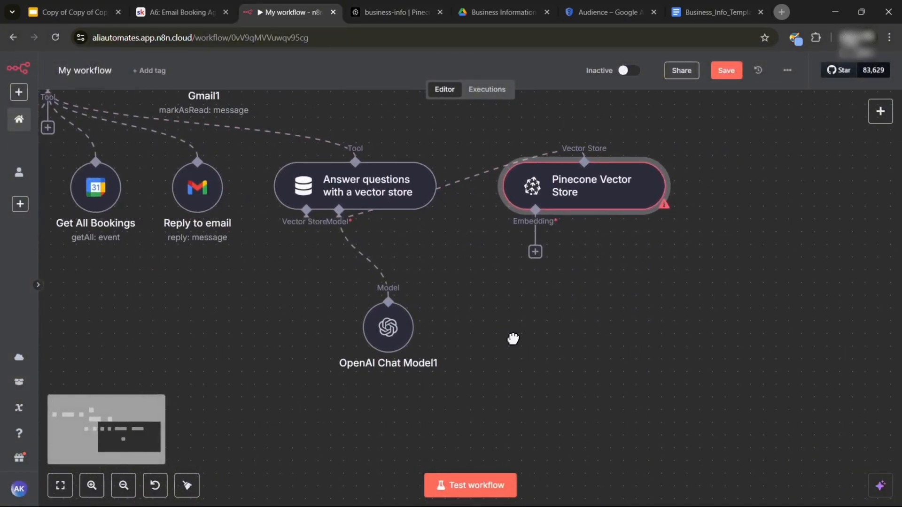
left_click_drag(564, 181, 249, 403)
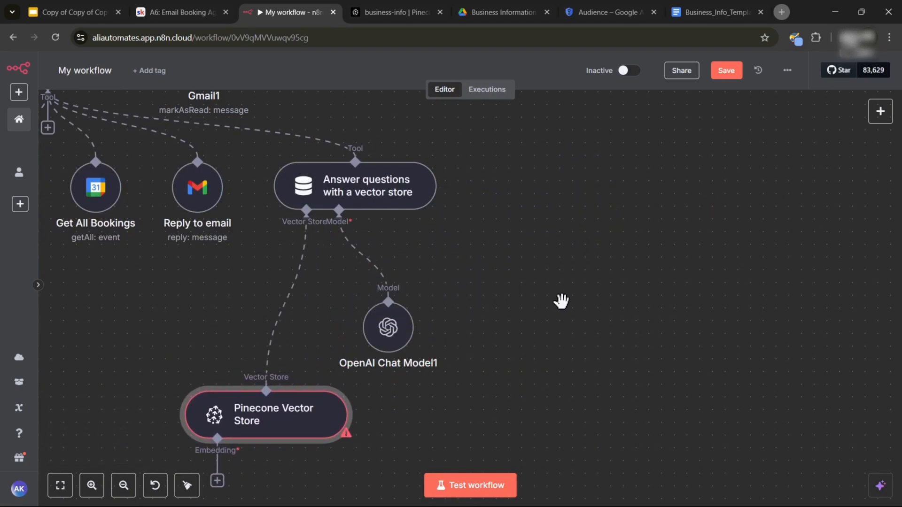
left_click_drag(487, 329, 676, 203)
left_click_drag(541, 365, 638, 279)
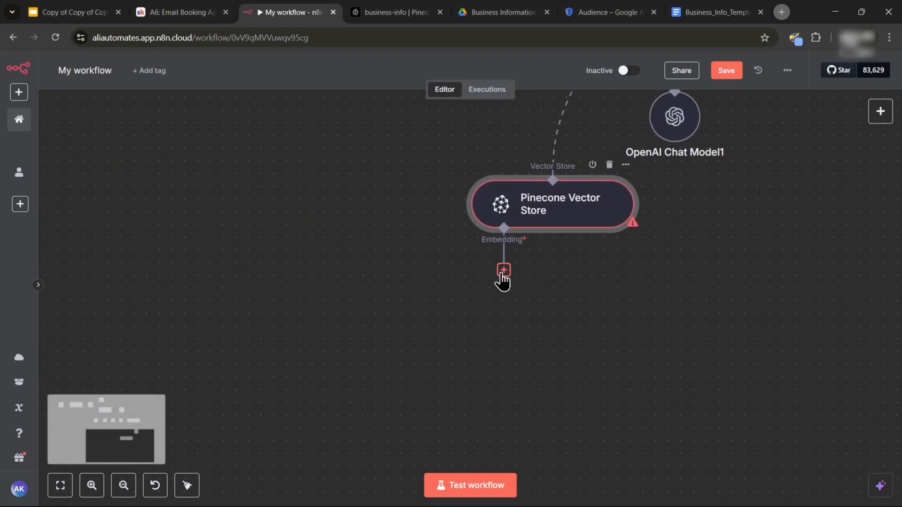
left_click(504, 271)
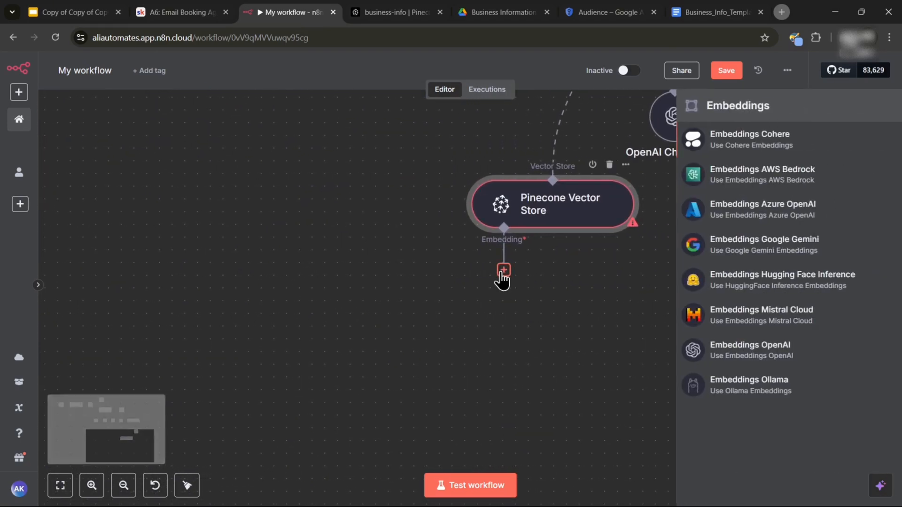
left_click(741, 359)
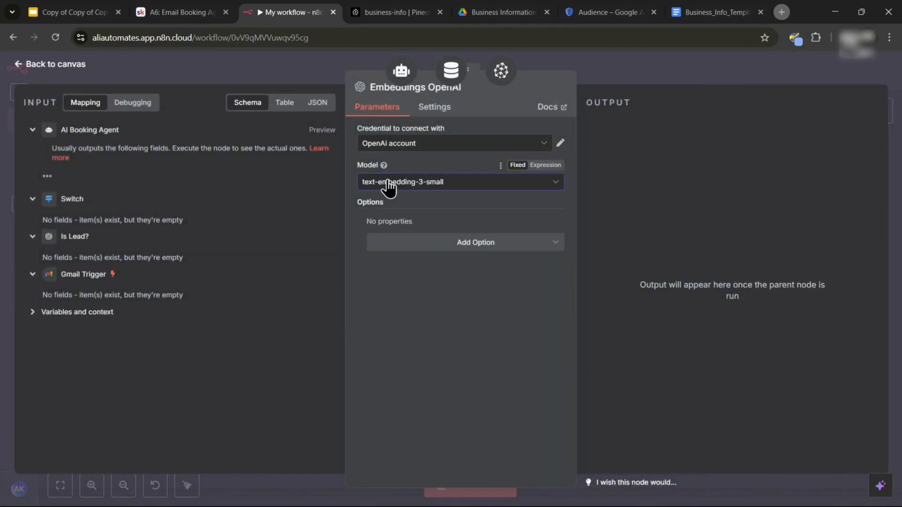
Switch to Pinecone and check which embedding model the business-info index uses
key("ctrl+Tab")
left_click_drag(193, 293, 348, 291)
left_click(360, 298)
scroll(427, 293, "down", 7)
scroll(428, 293, "up", 7)
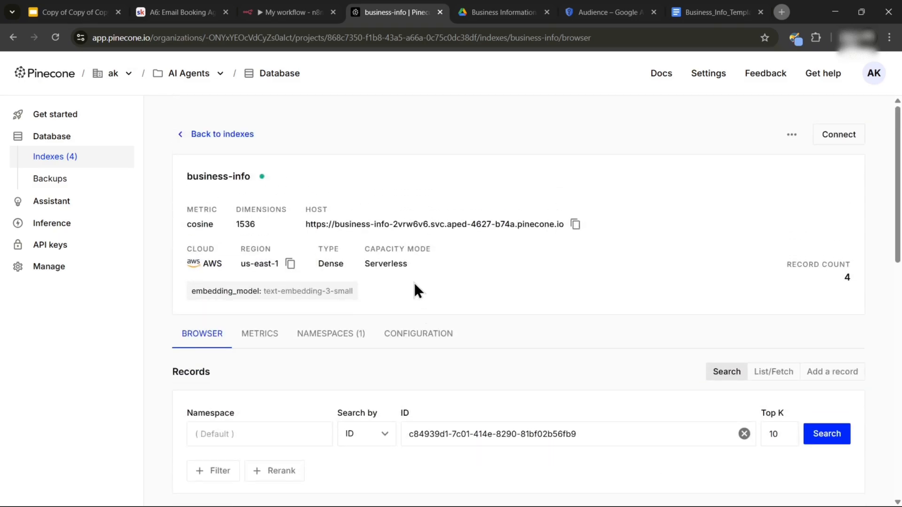
Return to n8n, close the Embeddings OpenAI settings and save the workflow
key("ctrl+shift+Tab")
left_click(64, 66)
left_click_drag(577, 334, 509, 335)
left_click(724, 71)
Review the finished Email Booking Agent workflow, including the booking agent and its attached tools
scroll(760, 197, "up", 1)
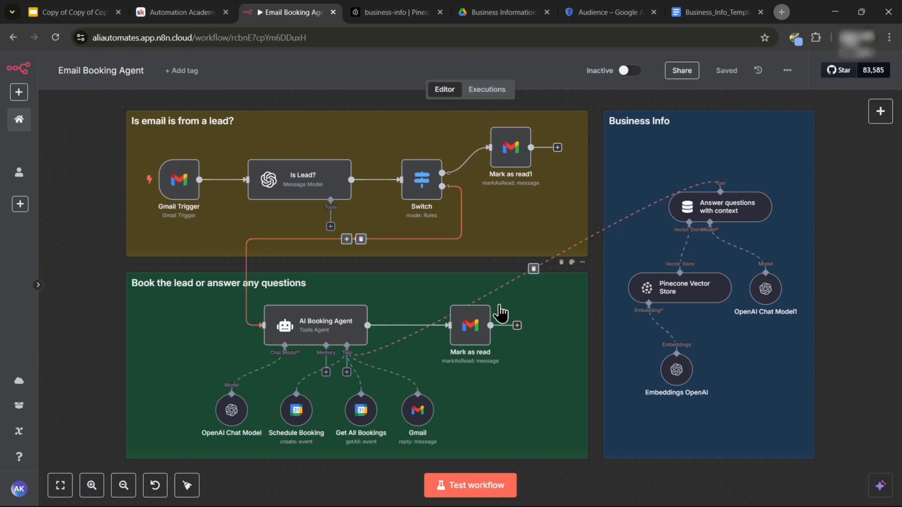
left_click_drag(849, 331, 857, 253)
scroll(328, 351, "up", 3)
left_click_drag(295, 413, 340, 407)
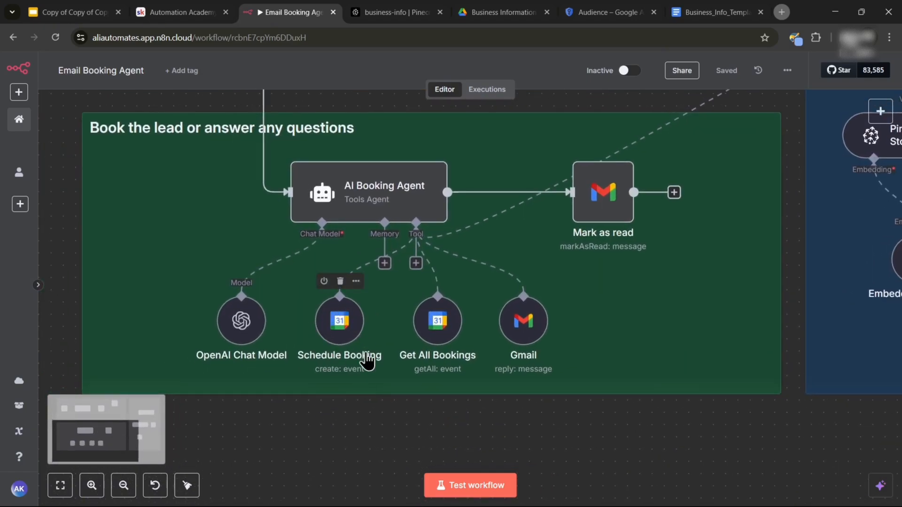
scroll(397, 324, "down", 3)
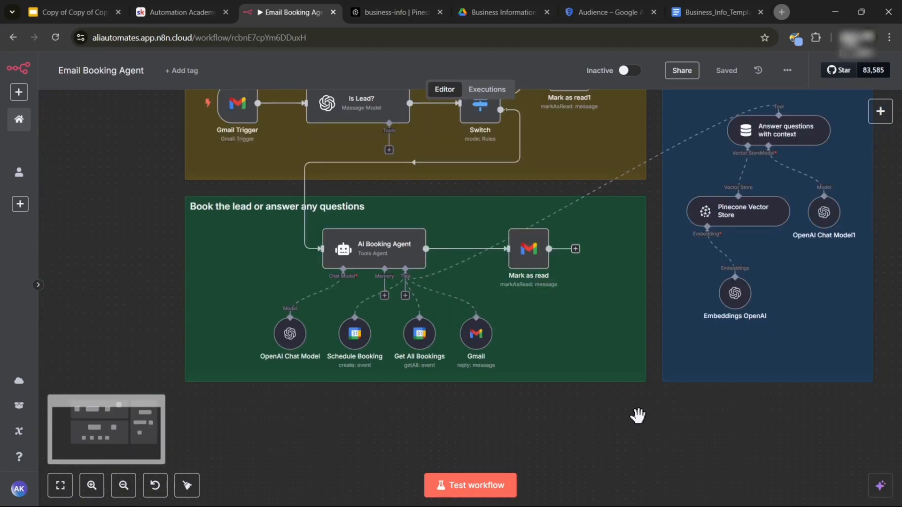
left_click_drag(634, 415, 624, 492)
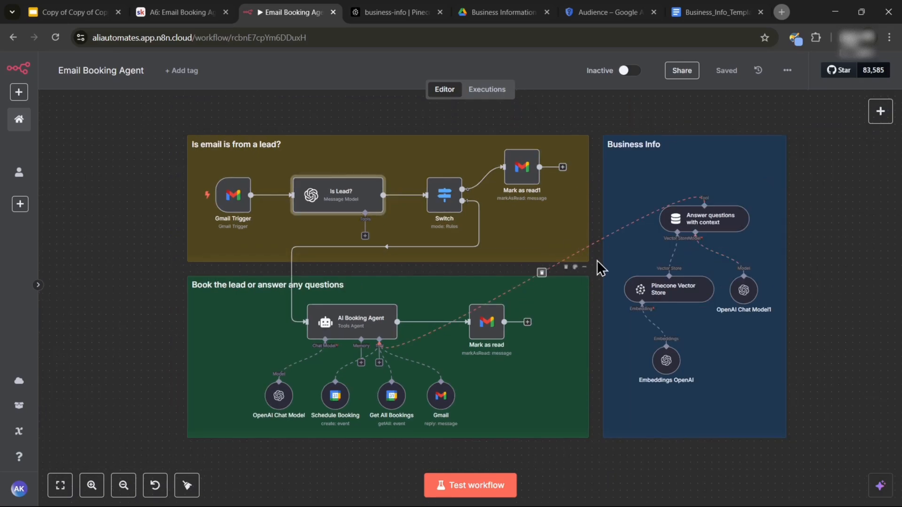
Locate the Email Booking Agent file in the Skool lesson's resources and view the n8n workflow's Import from File option
left_click(190, 11)
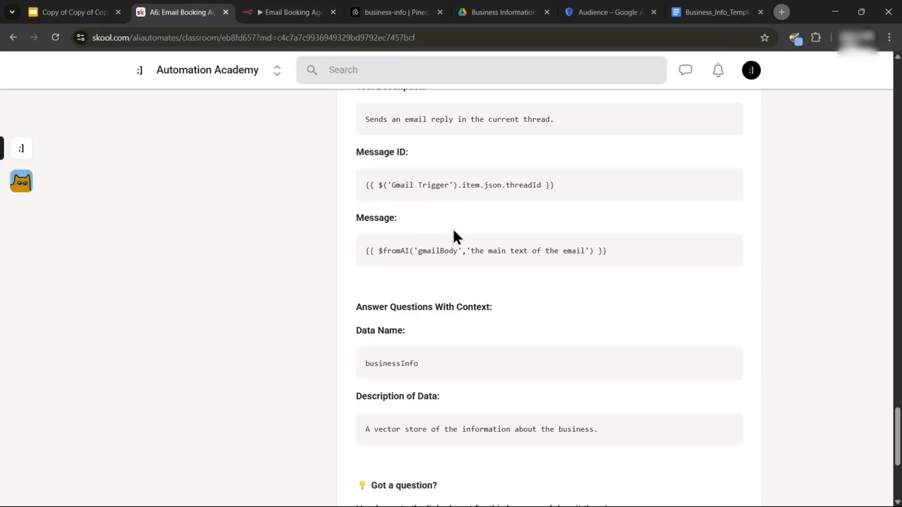
scroll(454, 235, "down", 5)
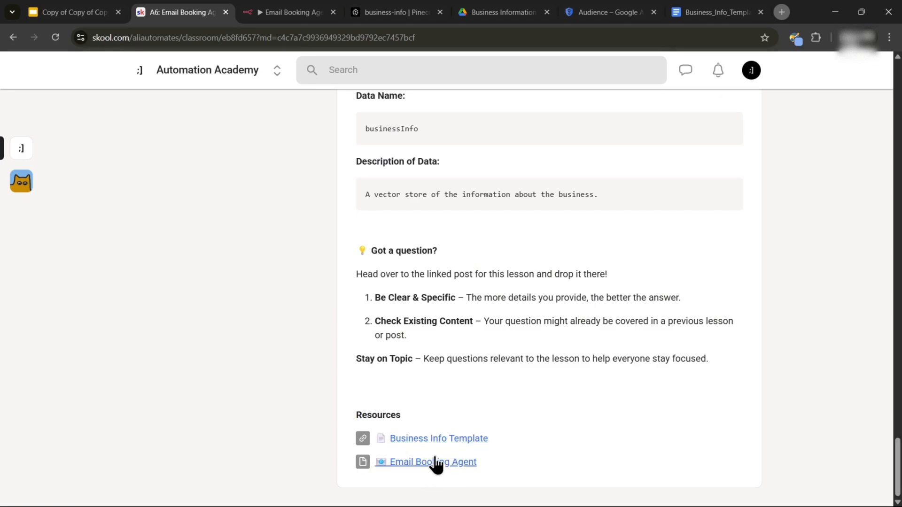
left_click(301, 13)
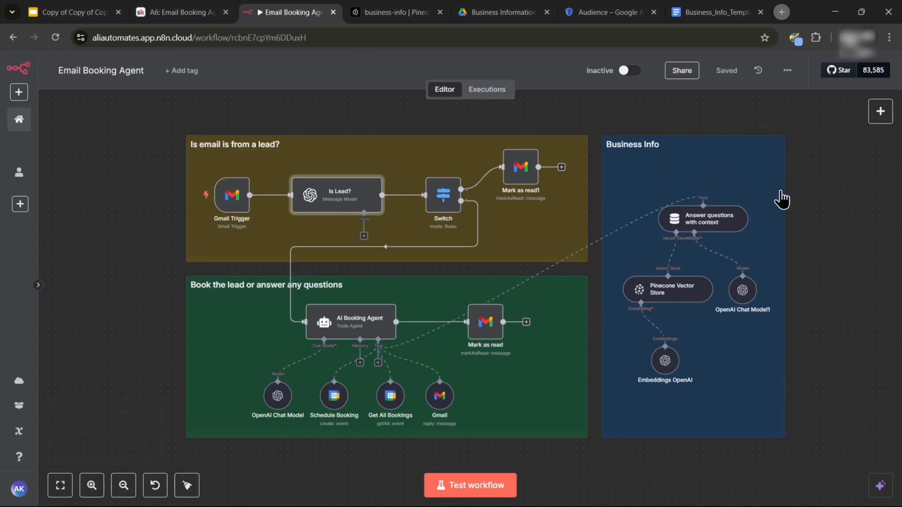
left_click(788, 71)
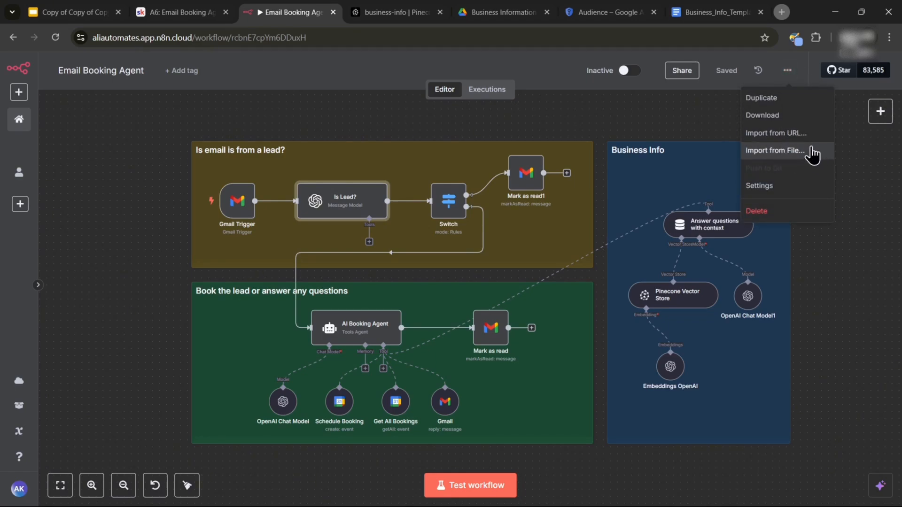
left_click(674, 127)
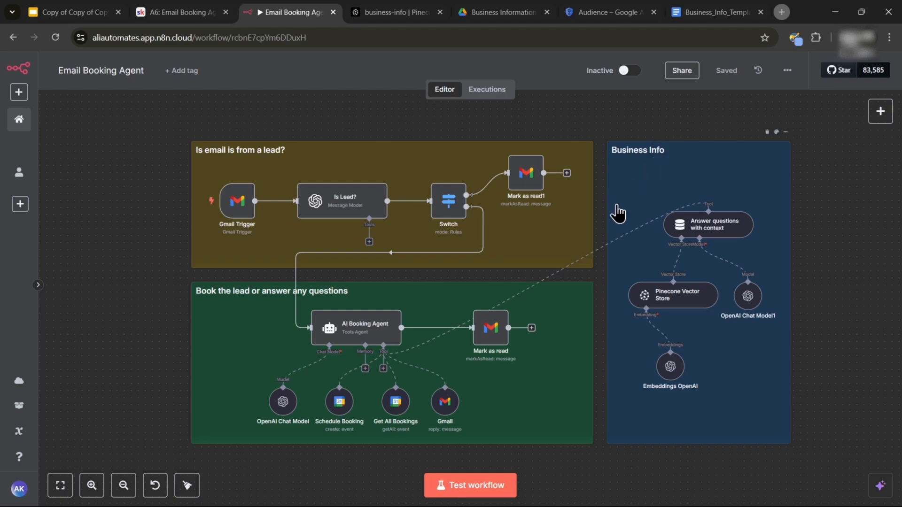
Browse the site links and the OpenAI and AI Booking Agent prompts in the Skool lesson
scroll(827, 265, "down", 2)
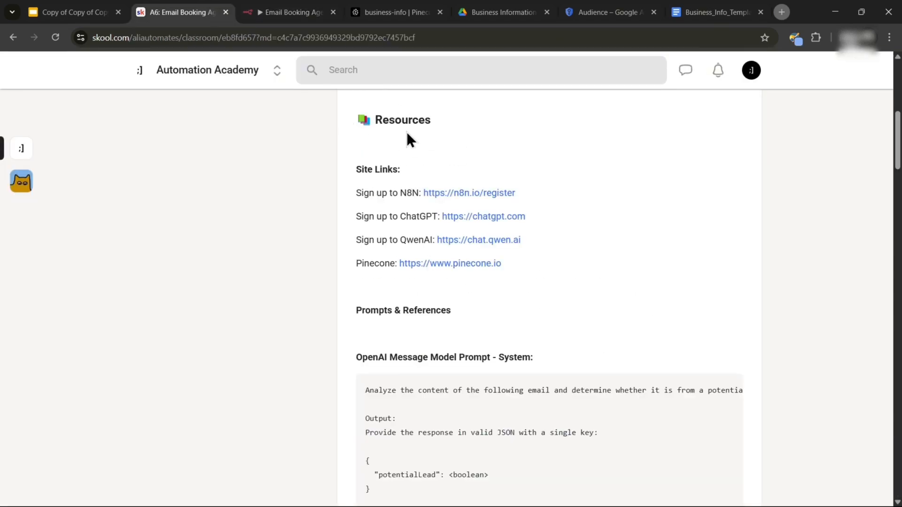
scroll(443, 188, "down", 20)
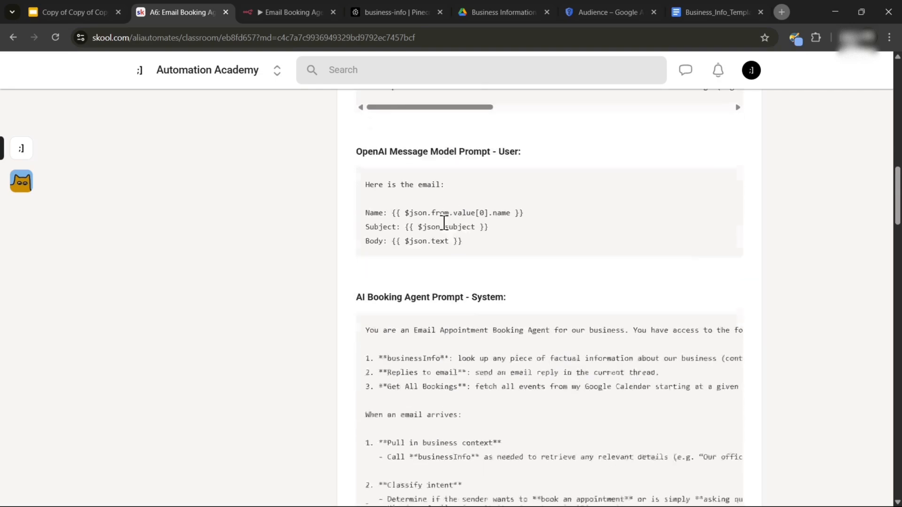
scroll(443, 253, "down", 5)
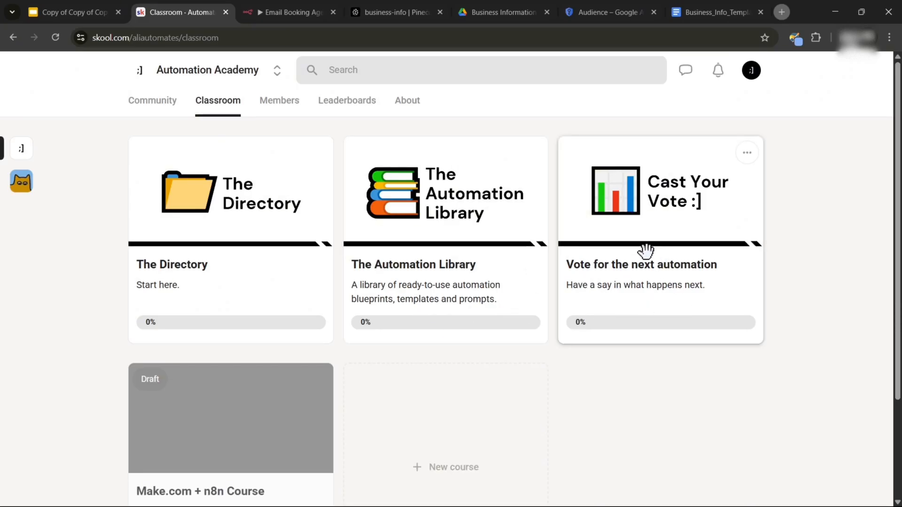
Open the Vote for the next automation course in the Skool classroom and view its linked post
left_click(620, 298)
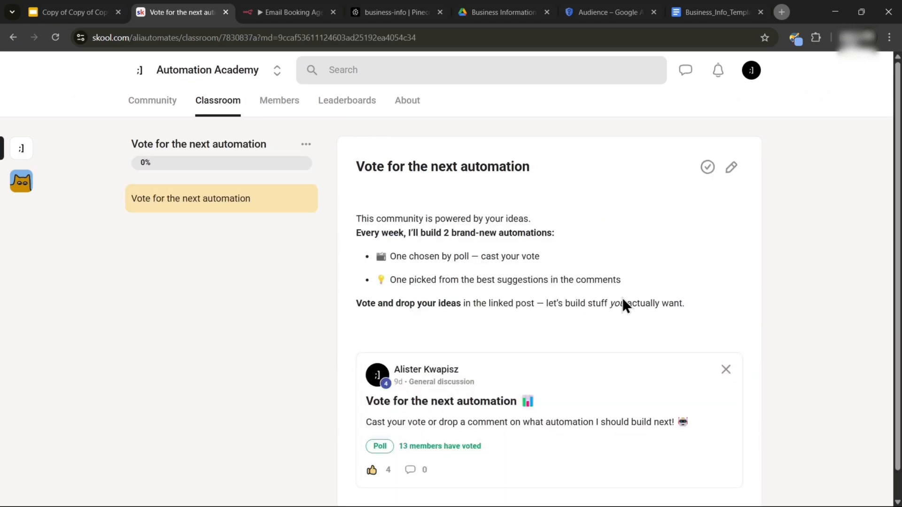
scroll(517, 347, "down", 1)
left_click(538, 371)
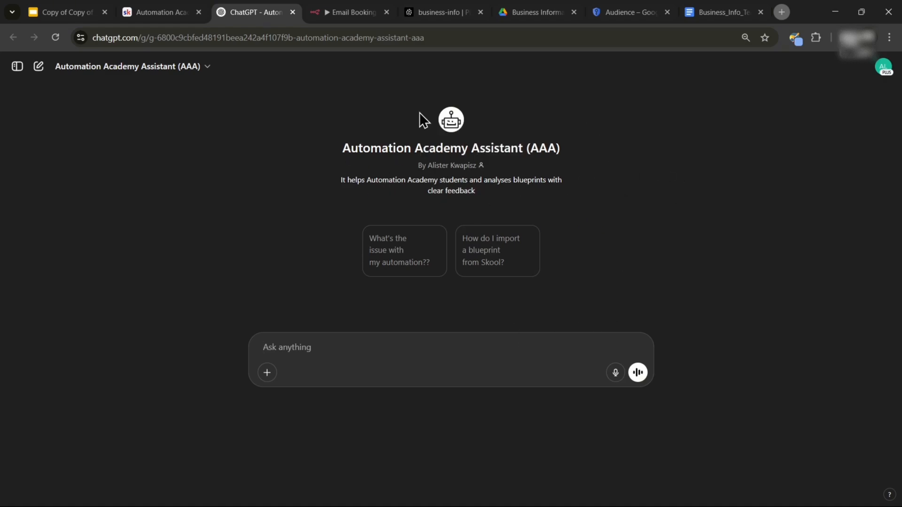
View the Automation Academy Assistant (AAA) in ChatGPT, then return to the Automation Academy page on Skool
left_click_drag(342, 148, 582, 155)
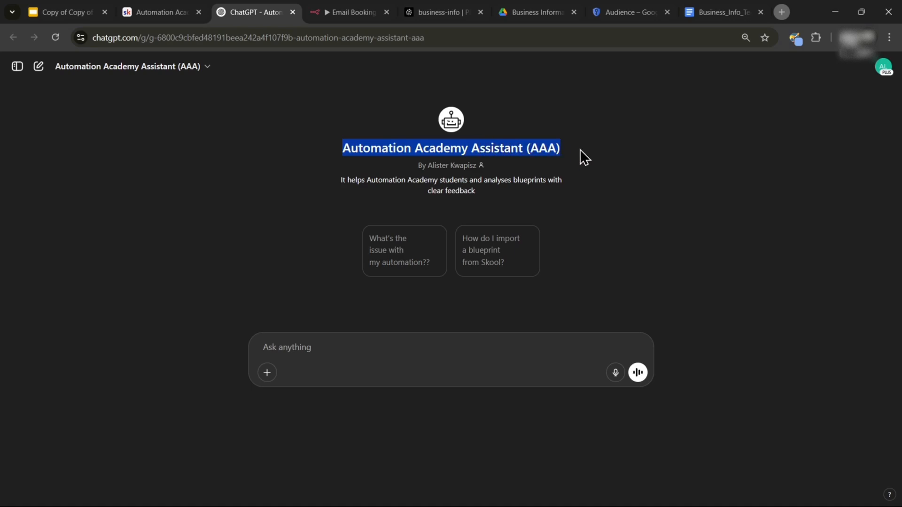
left_click(586, 156)
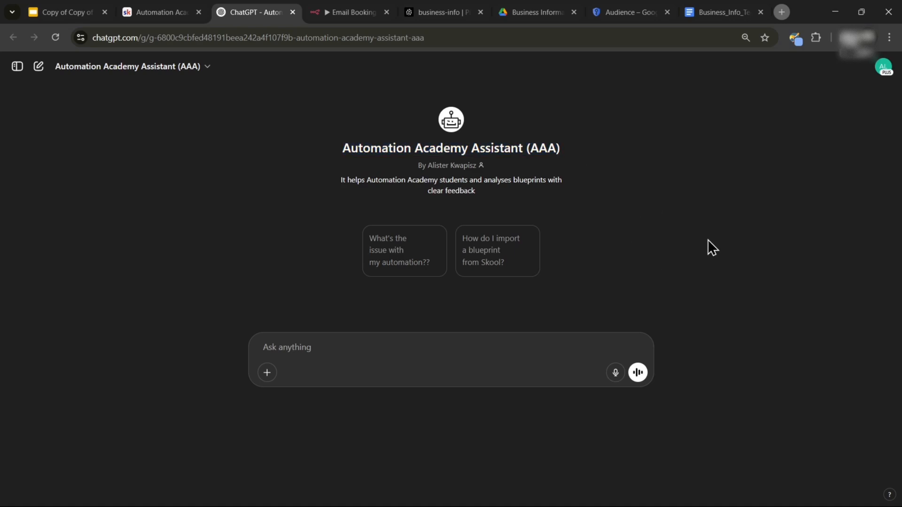
left_click(336, 14)
left_click(241, 4)
left_click(161, 13)
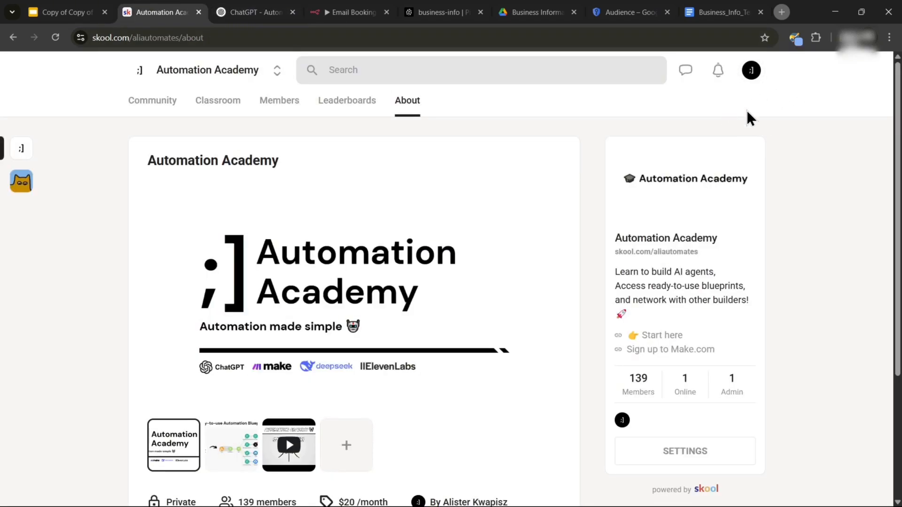